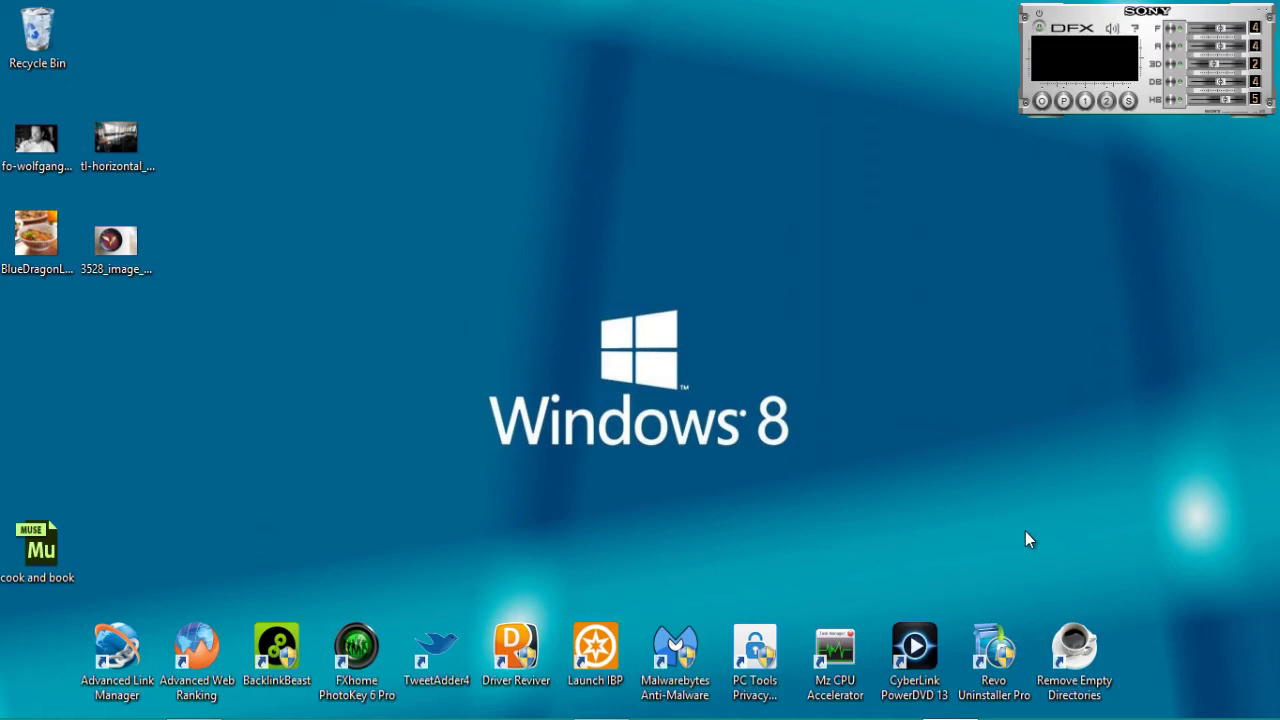
Switch to Adobe Muse and open the Home page of the new site for designing.
{"action": "left_click", "coordinate": [562, 661]}
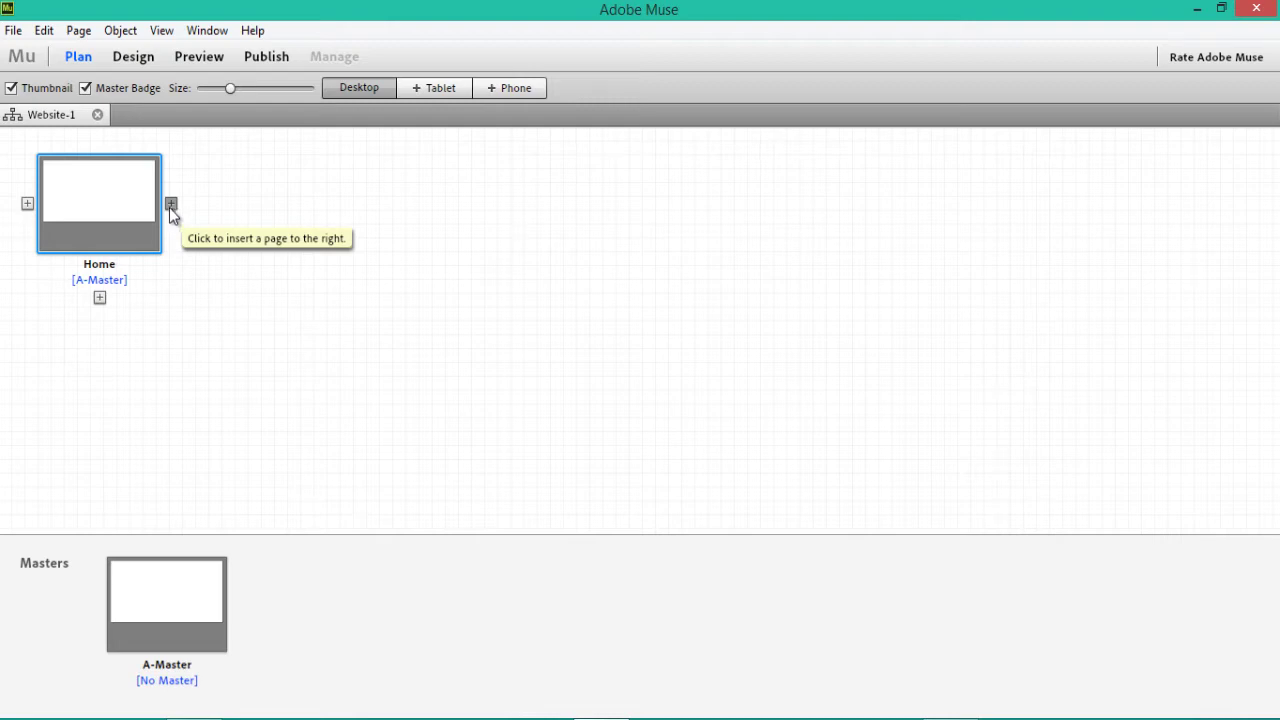
{"action": "double_click", "coordinate": [138, 194]}
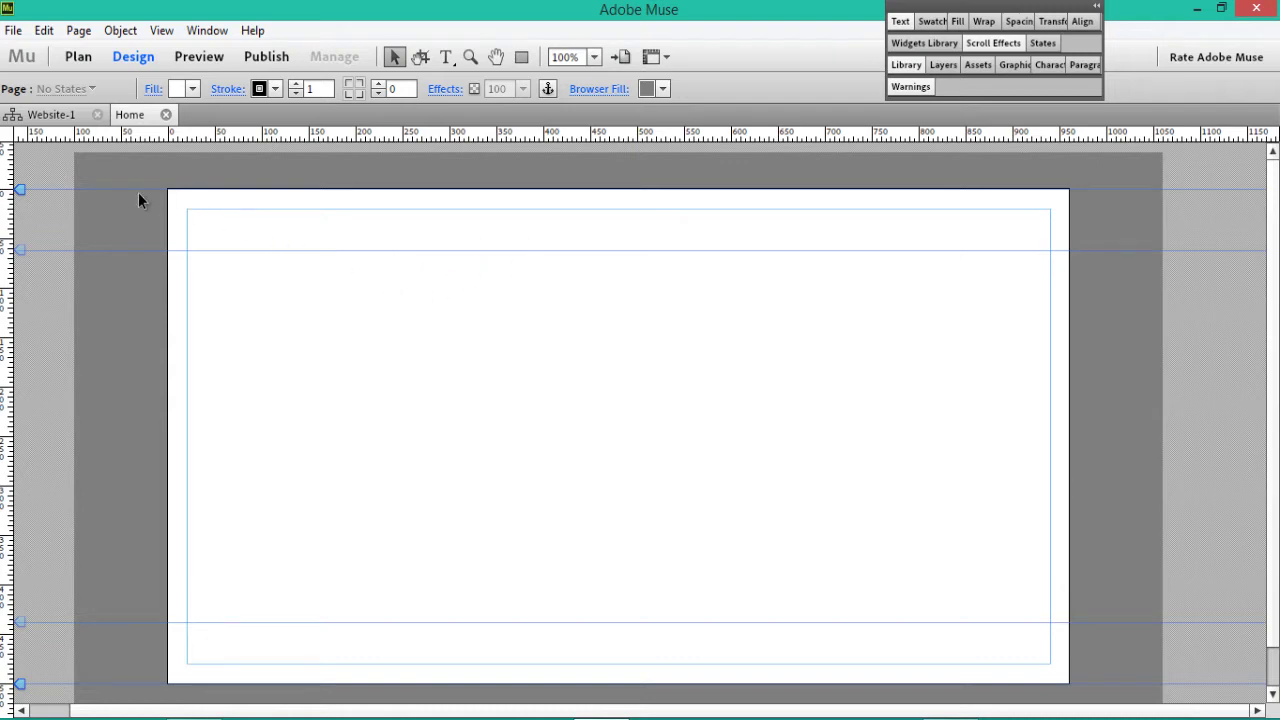
On the A-Master page, move the top-of-page guide up to the top of the browser area and compare with the Home page.
{"action": "left_click", "coordinate": [72, 114]}
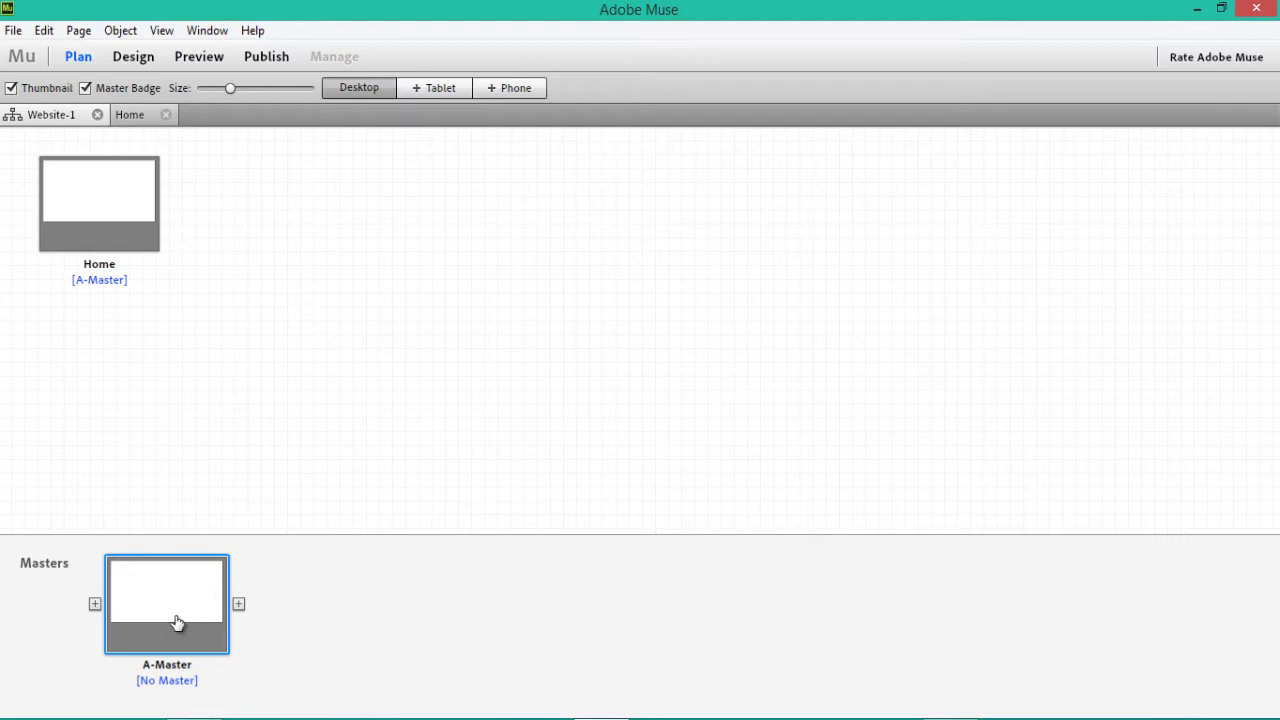
{"action": "double_click", "coordinate": [182, 615]}
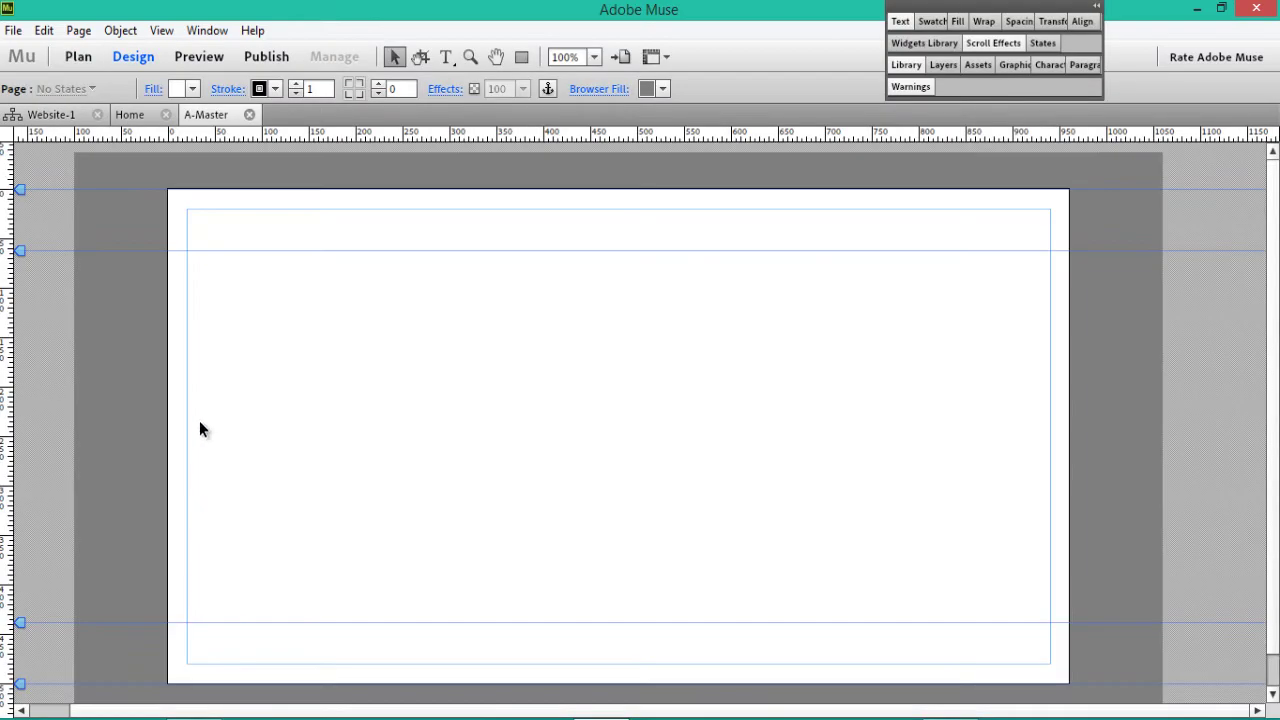
{"action": "left_click_drag", "start_coordinate": [25, 195], "coordinate": [20, 155]}
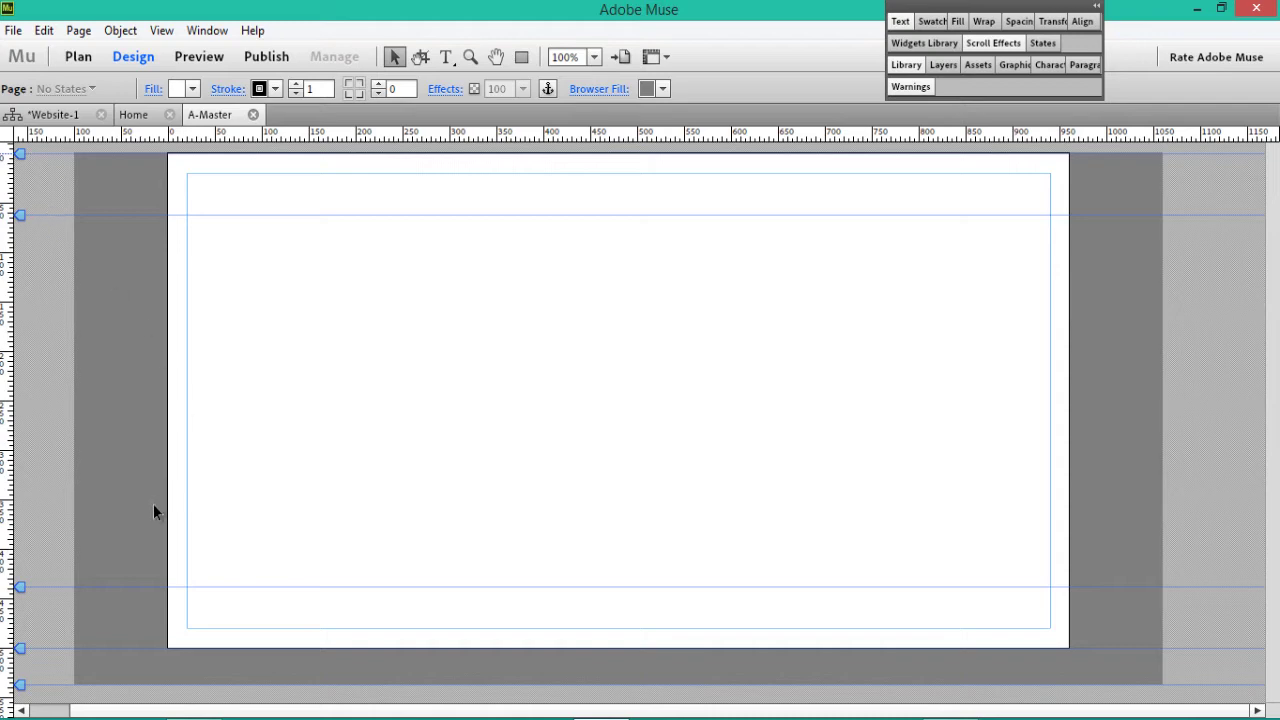
{"action": "left_click", "coordinate": [148, 116]}
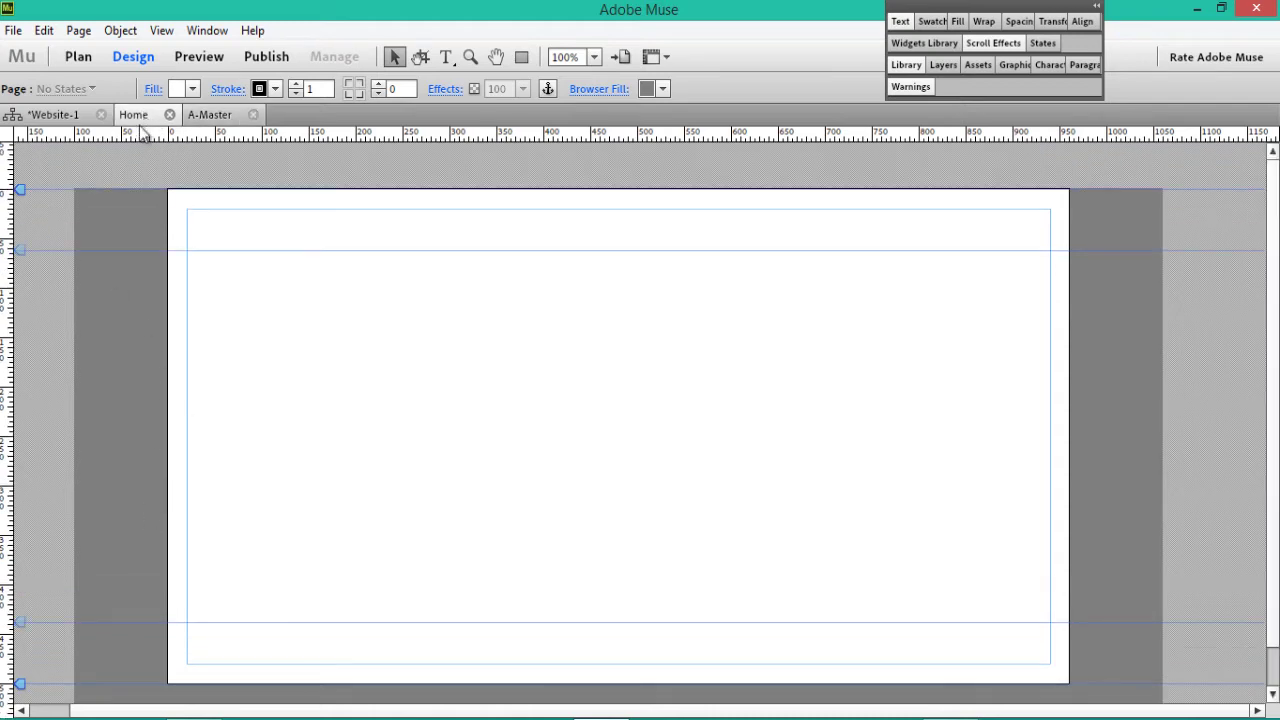
{"action": "left_click", "coordinate": [210, 113]}
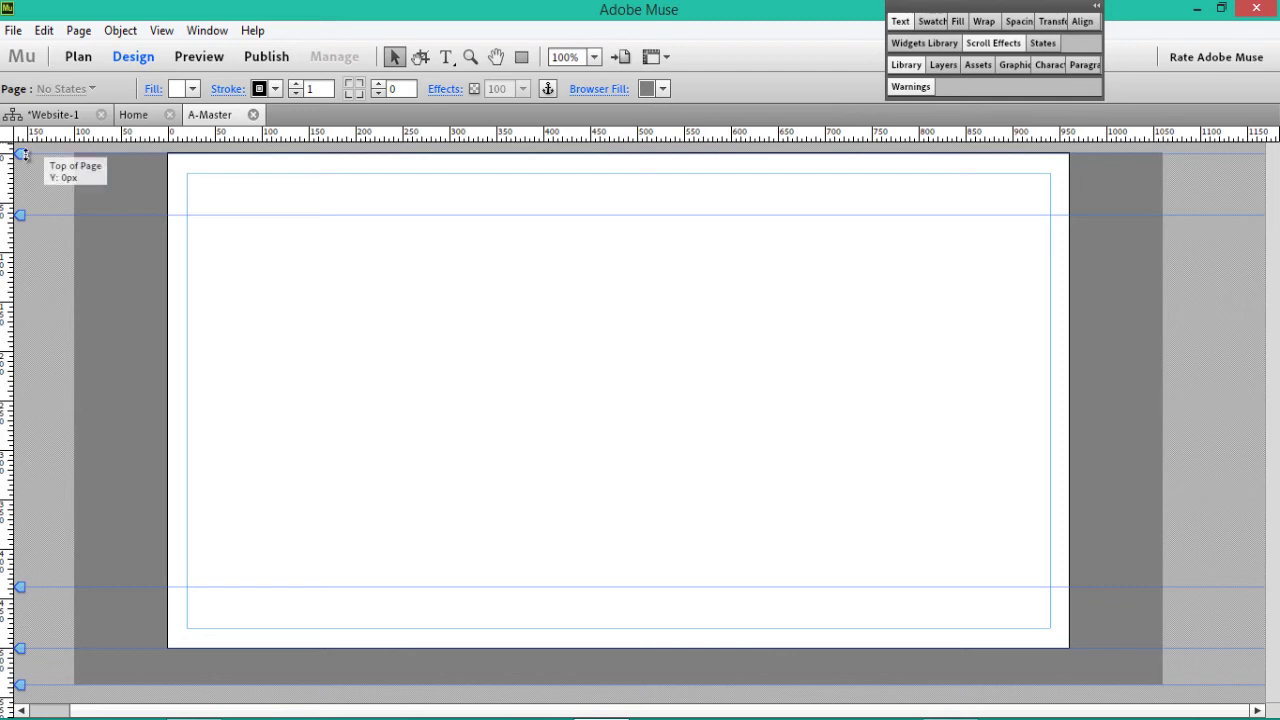
Remove the stroke and the fill from the Home page.
{"action": "left_click", "coordinate": [134, 114]}
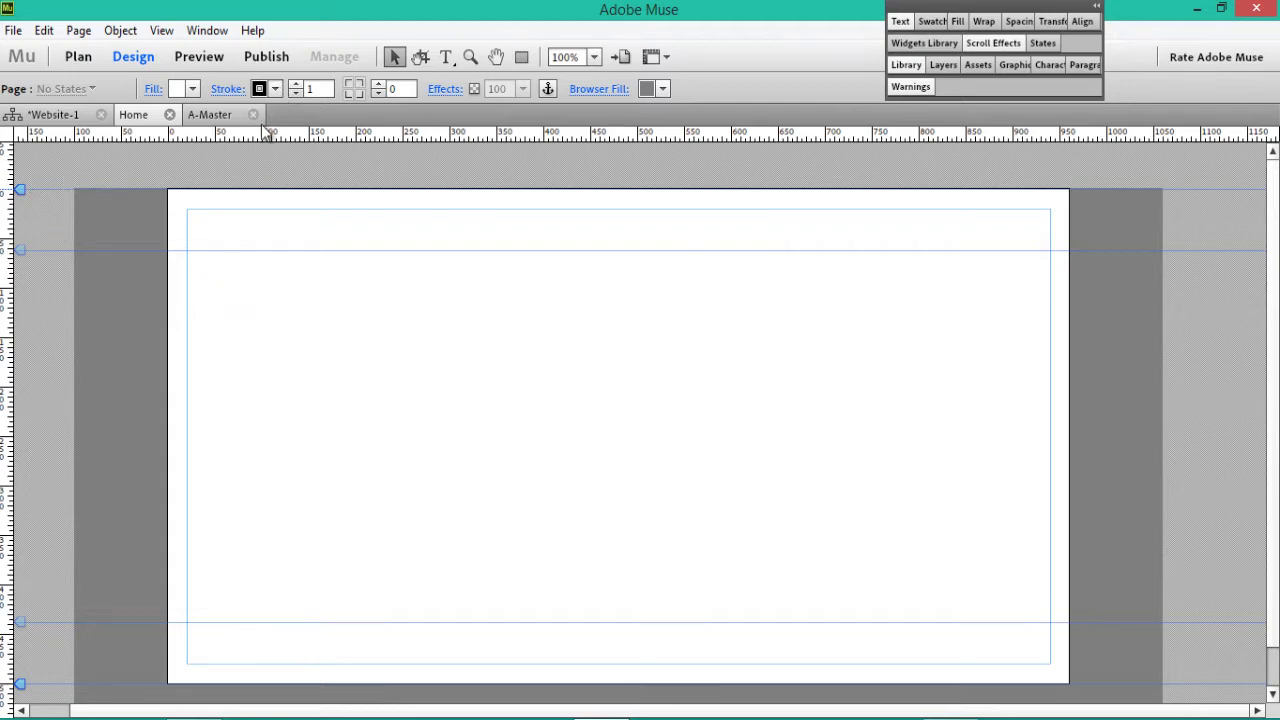
{"action": "left_click", "coordinate": [275, 88]}
{"action": "left_click", "coordinate": [270, 155]}
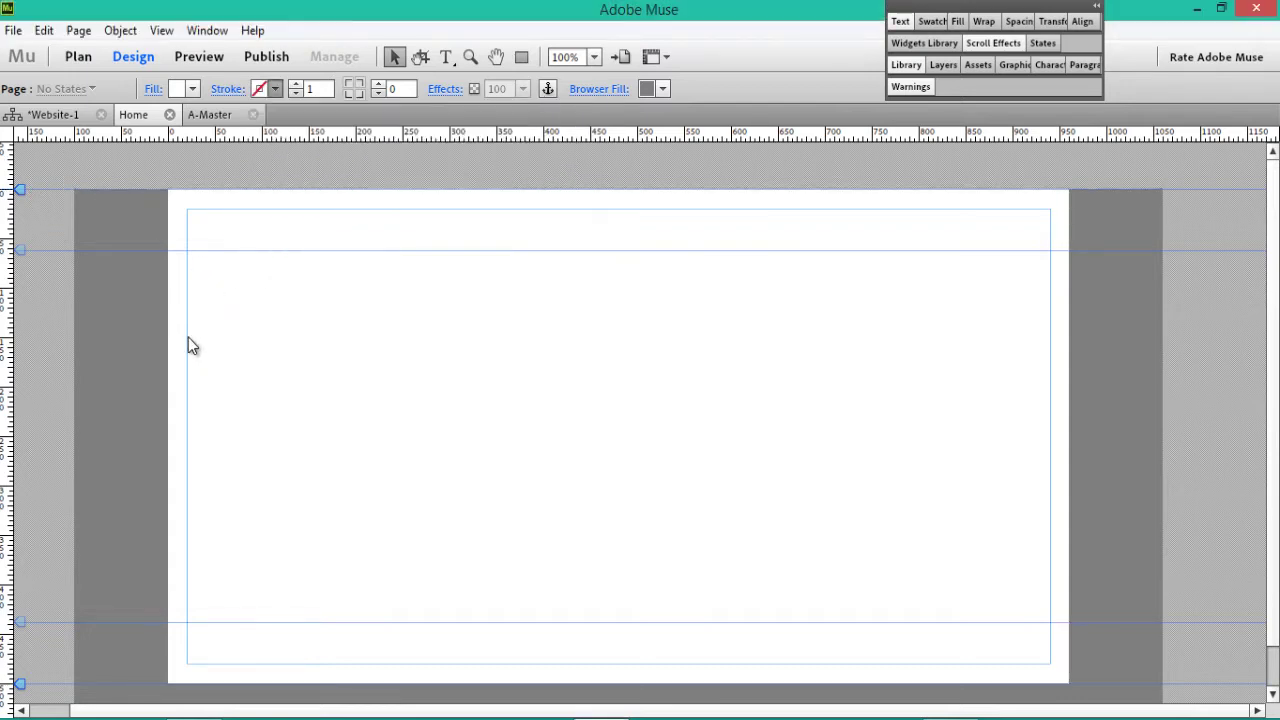
{"action": "left_click", "coordinate": [192, 89]}
{"action": "left_click", "coordinate": [190, 148]}
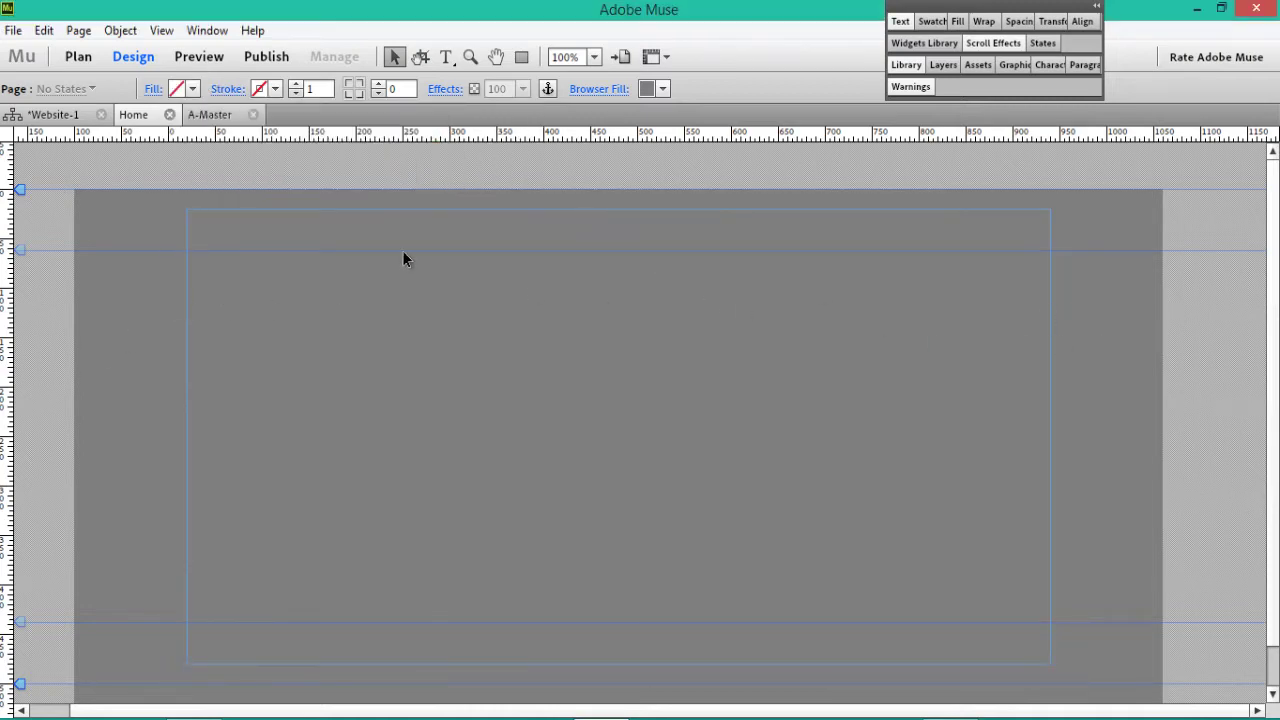
Try a red stroke on the Home page, replace it with white, and set the fill to white.
{"action": "left_click", "coordinate": [275, 89]}
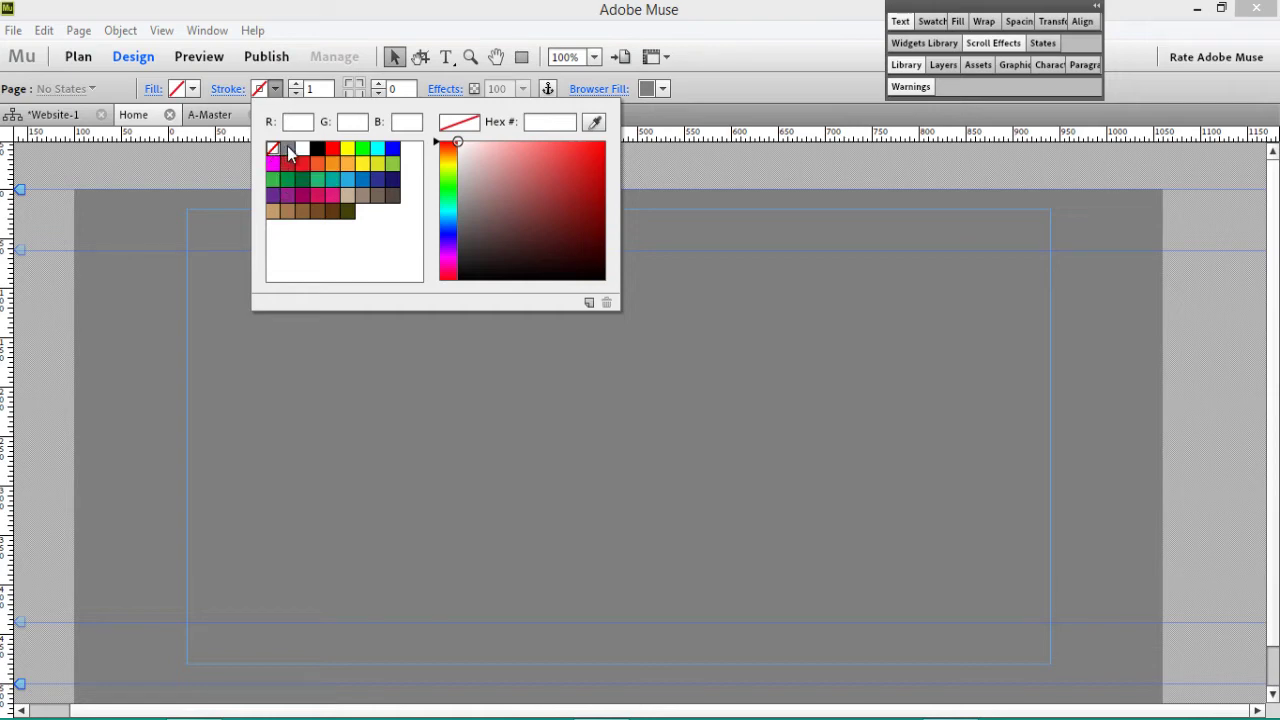
{"action": "left_click", "coordinate": [332, 149]}
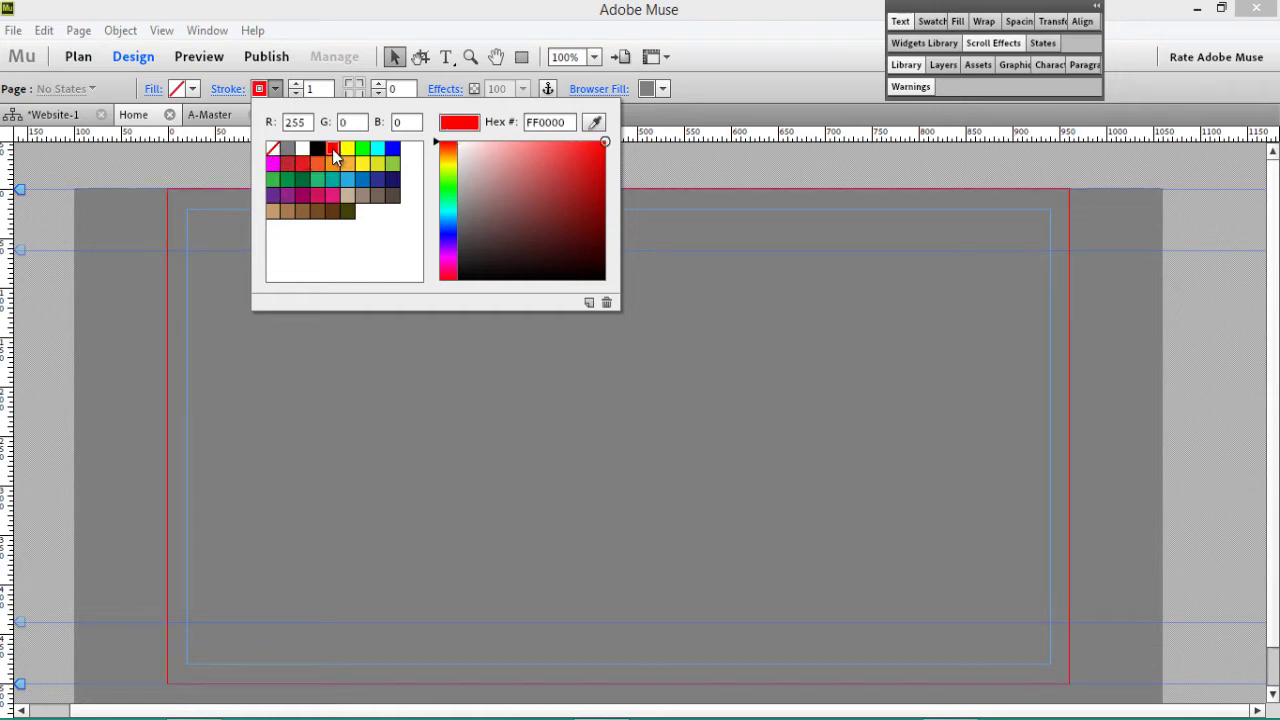
{"action": "left_click", "coordinate": [301, 151]}
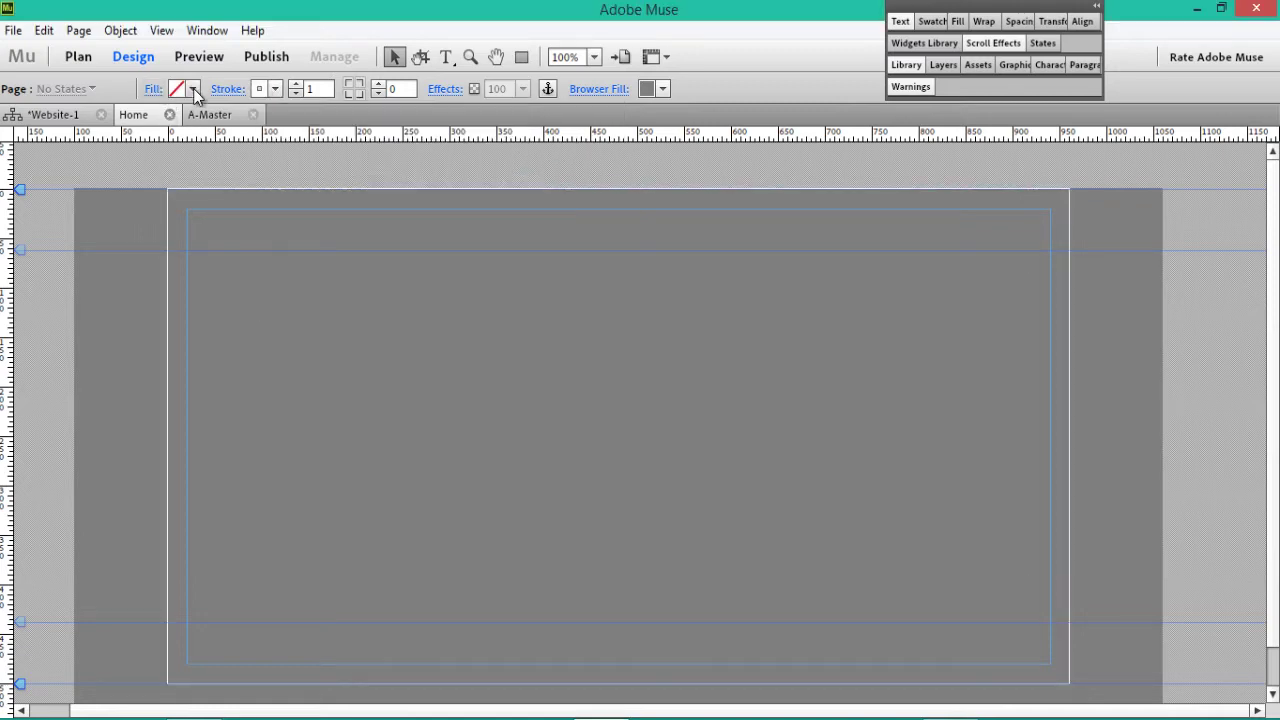
{"action": "left_click", "coordinate": [193, 88]}
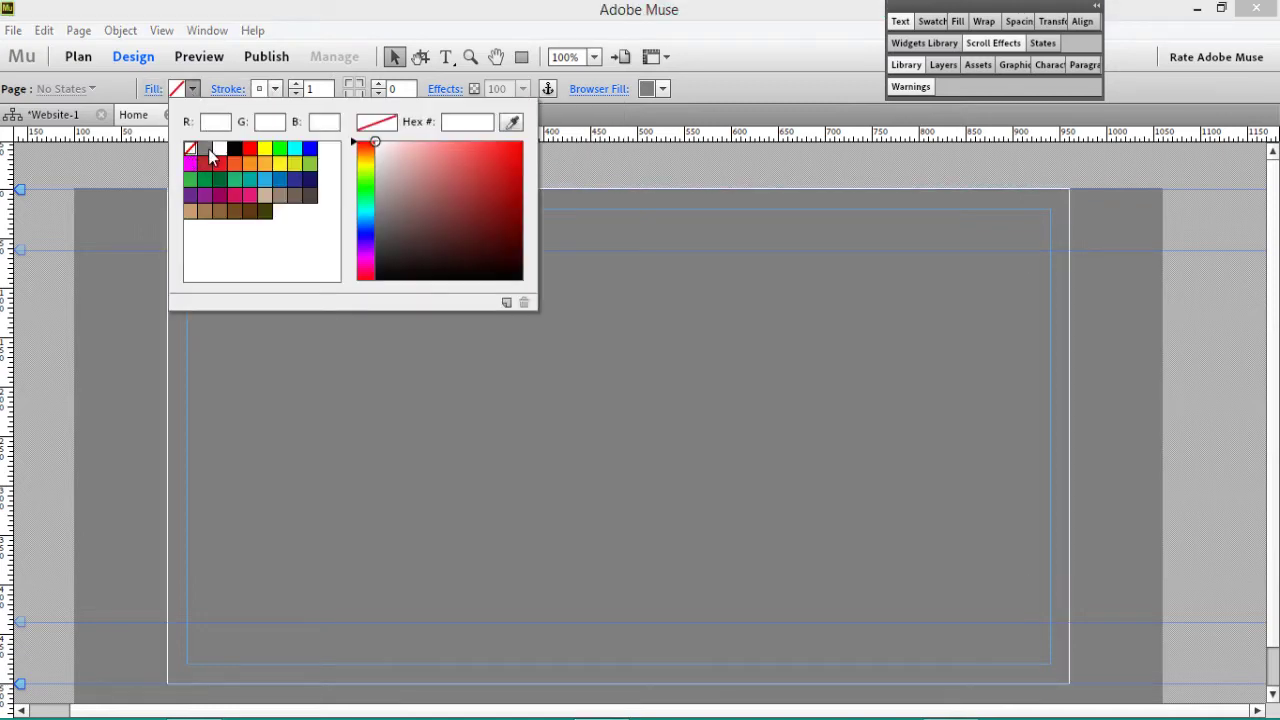
{"action": "left_click", "coordinate": [219, 148]}
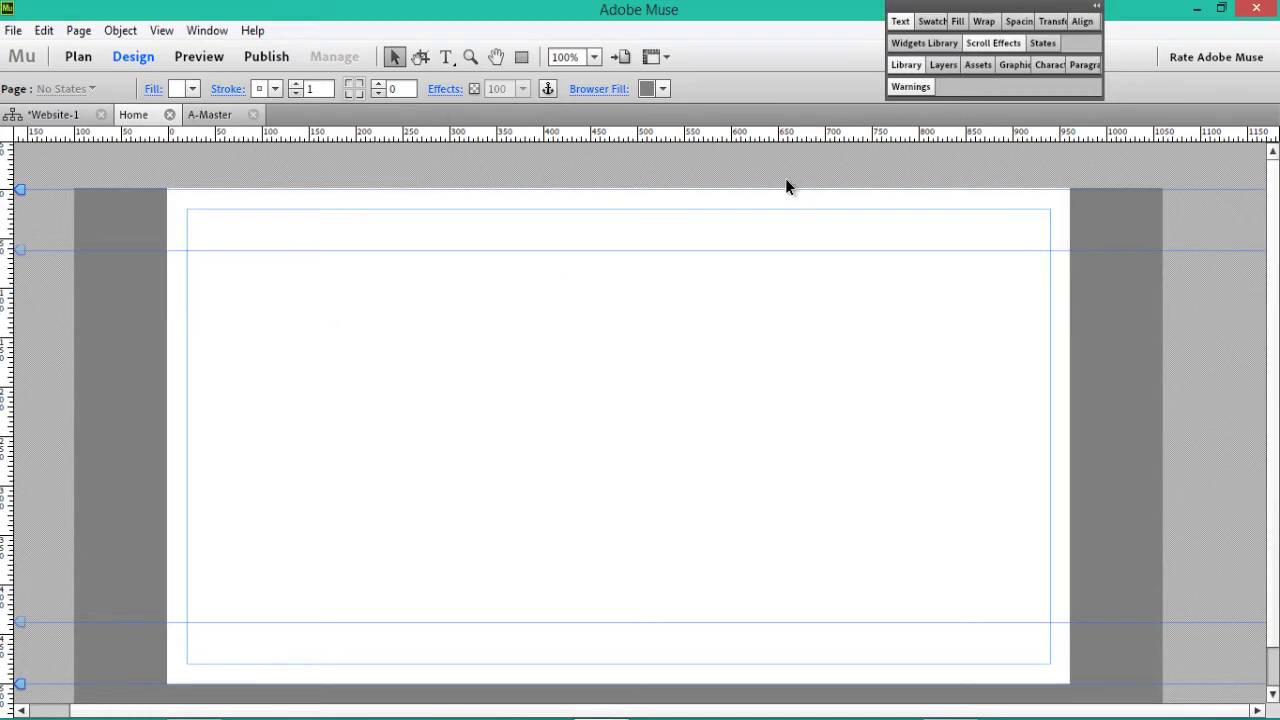
Set both the white fill and the white stroke of the Home page to None.
{"action": "left_click", "coordinate": [192, 90]}
{"action": "left_click", "coordinate": [190, 148]}
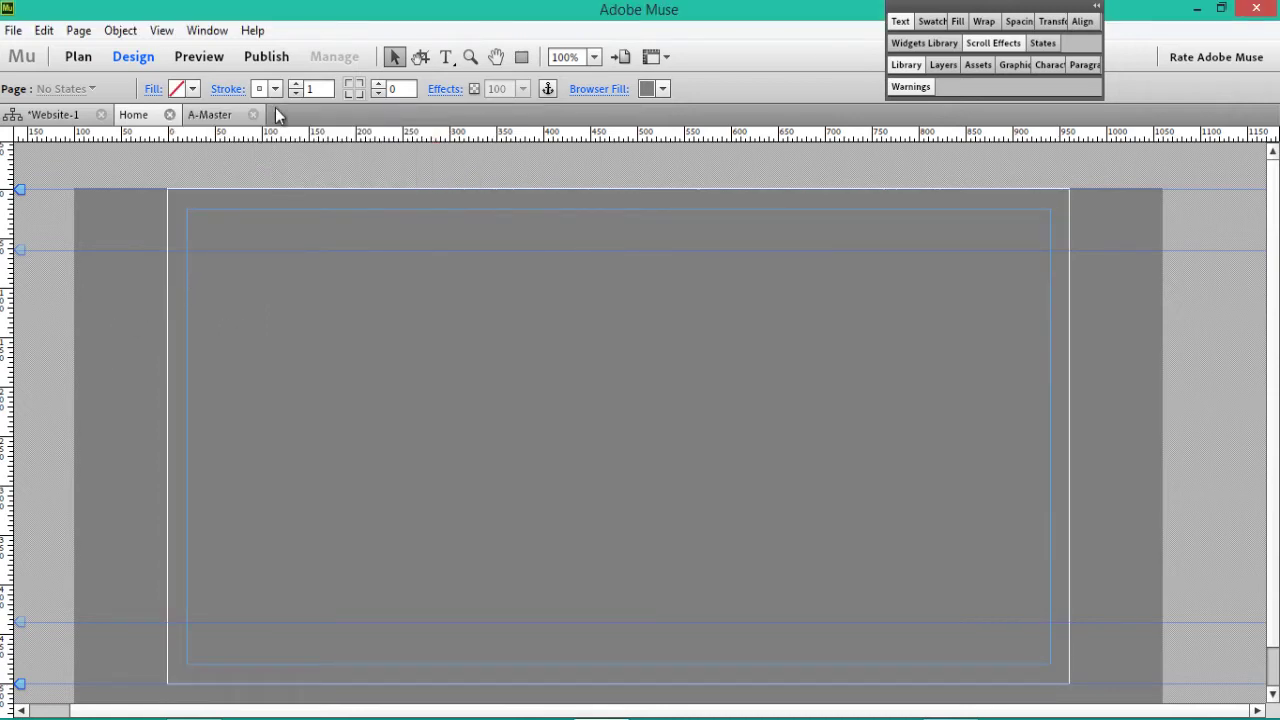
{"action": "left_click", "coordinate": [281, 90]}
{"action": "left_click", "coordinate": [272, 148]}
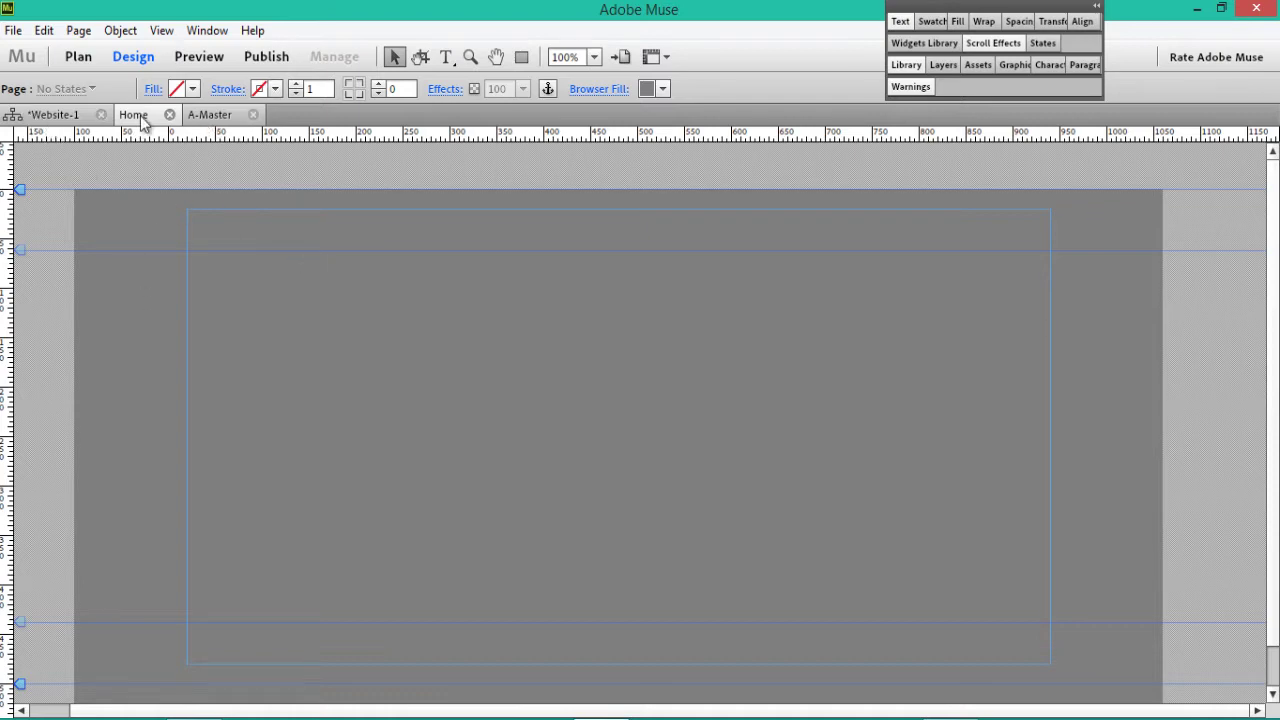
In the site plan, insert a page directly after Home and name it "about".
{"action": "left_click", "coordinate": [70, 116]}
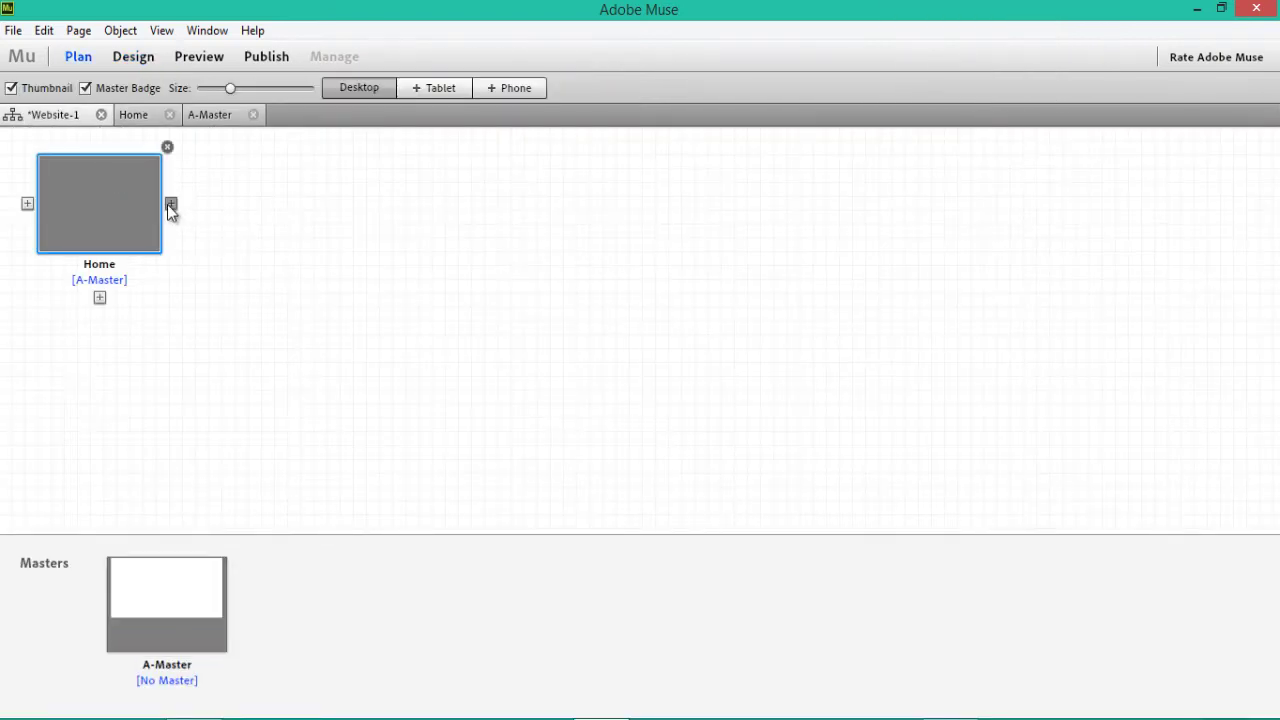
{"action": "left_click", "coordinate": [170, 204]}
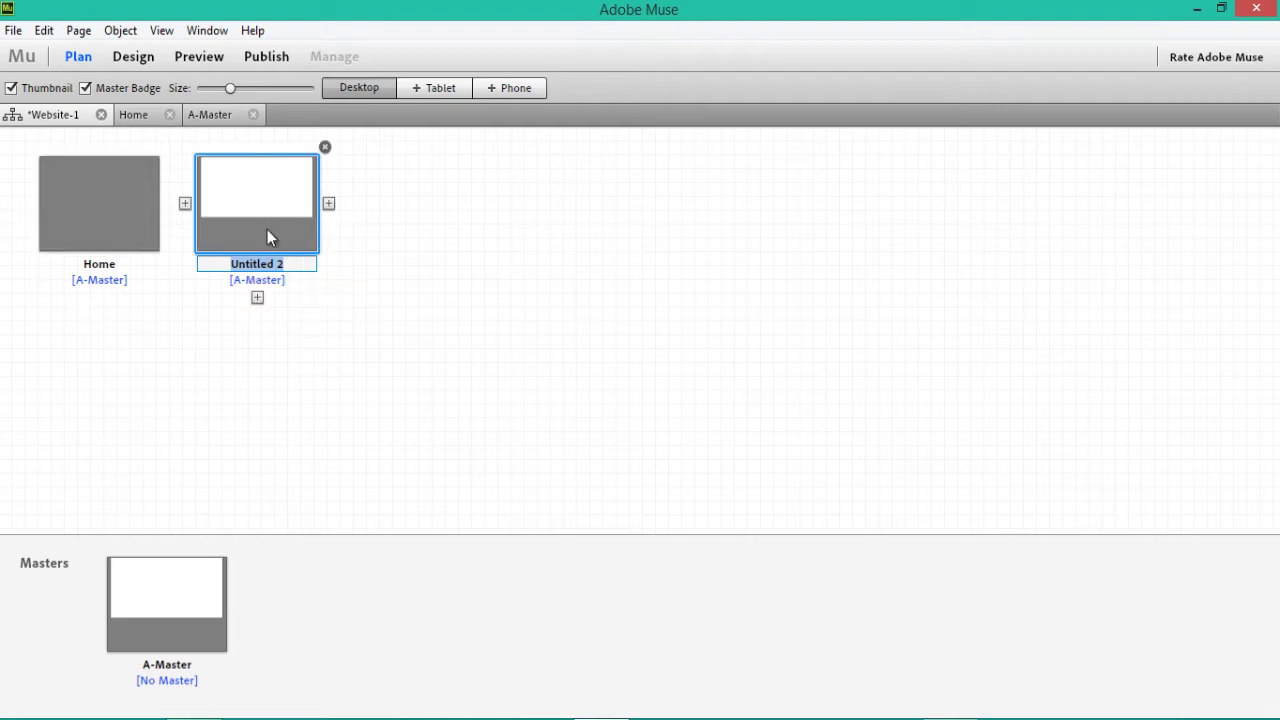
{"action": "type", "text": "about"}
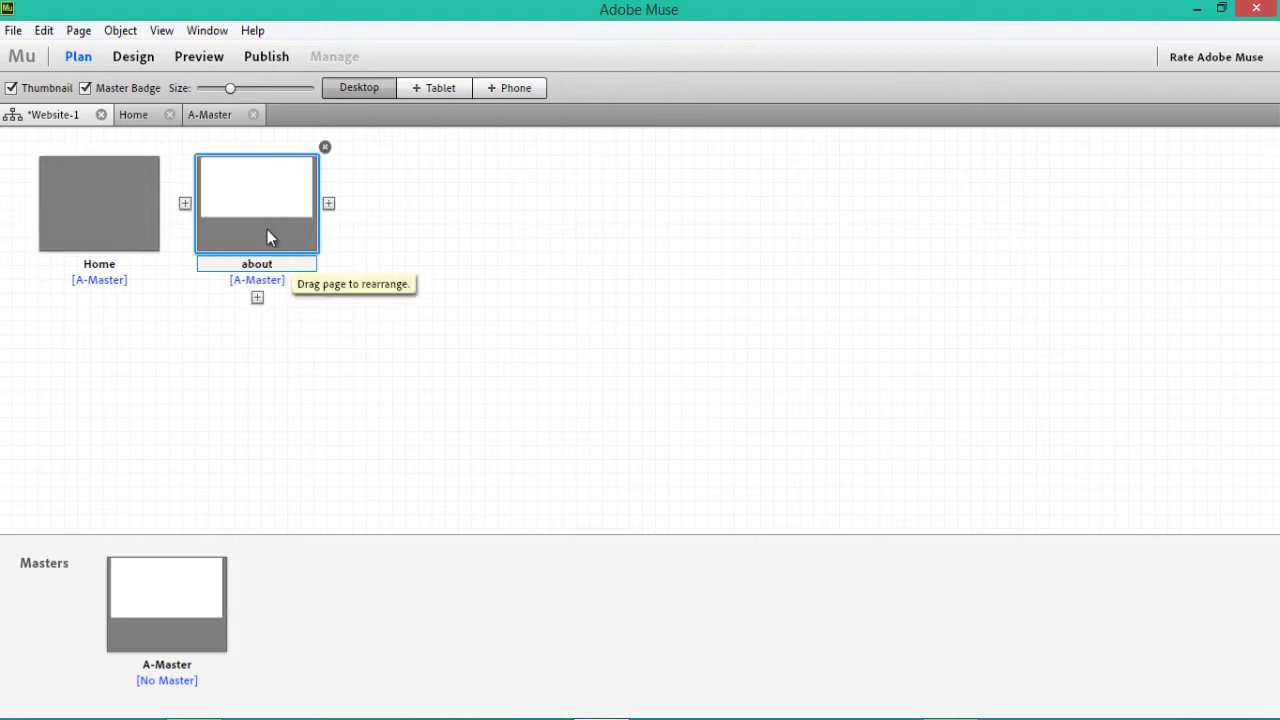
{"action": "left_click", "coordinate": [381, 229]}
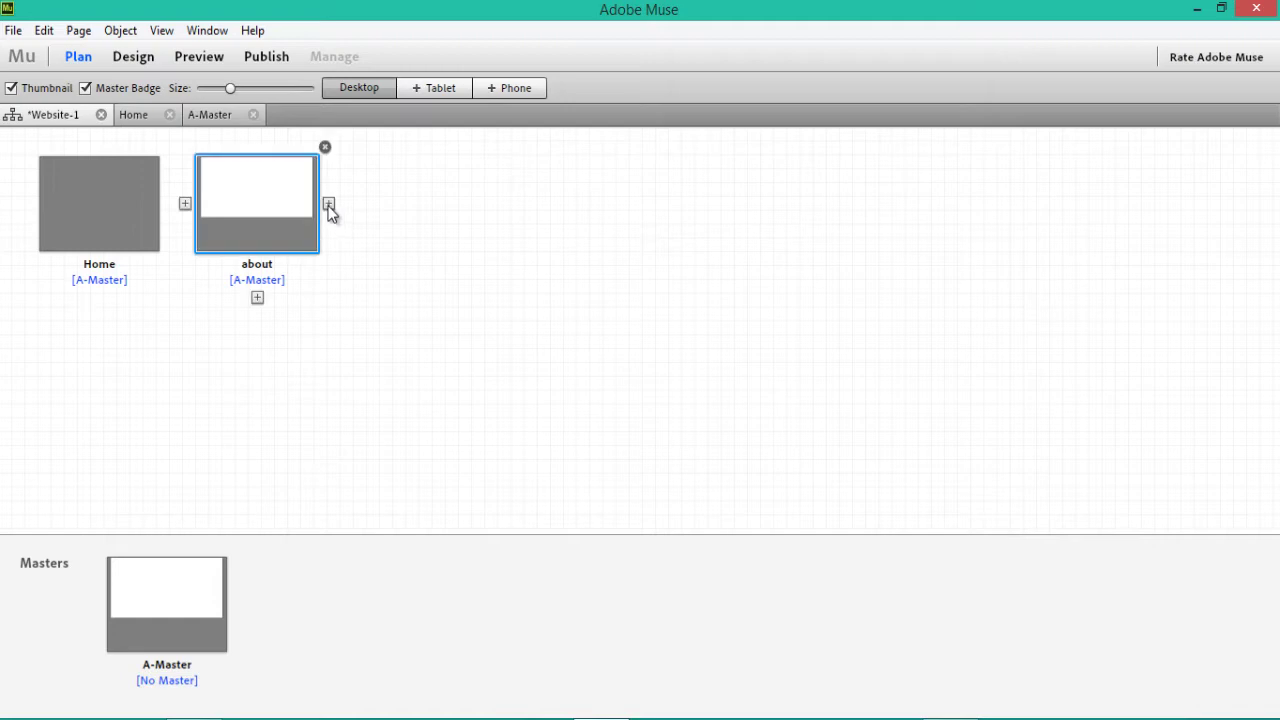
Insert another page after the about page and name it "gallery".
{"action": "left_click", "coordinate": [329, 203]}
{"action": "type", "text": "gal"}
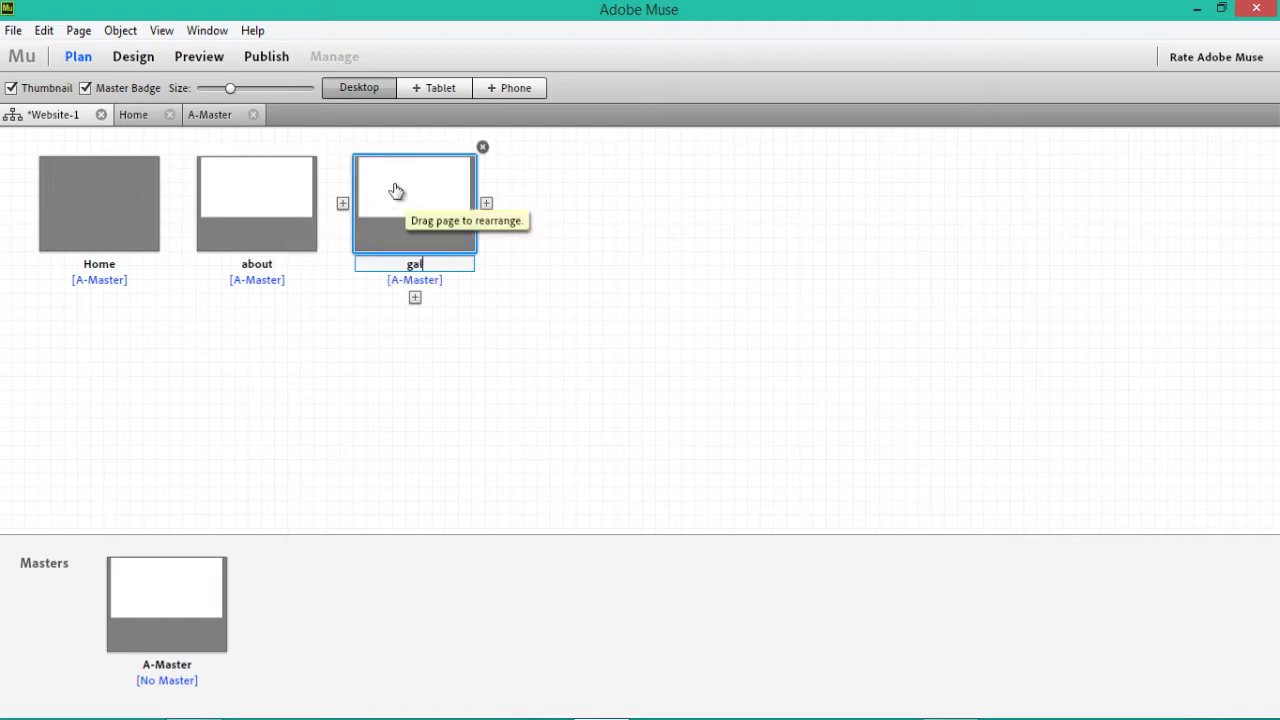
{"action": "type", "text": "lery"}
{"action": "key", "text": "Return"}
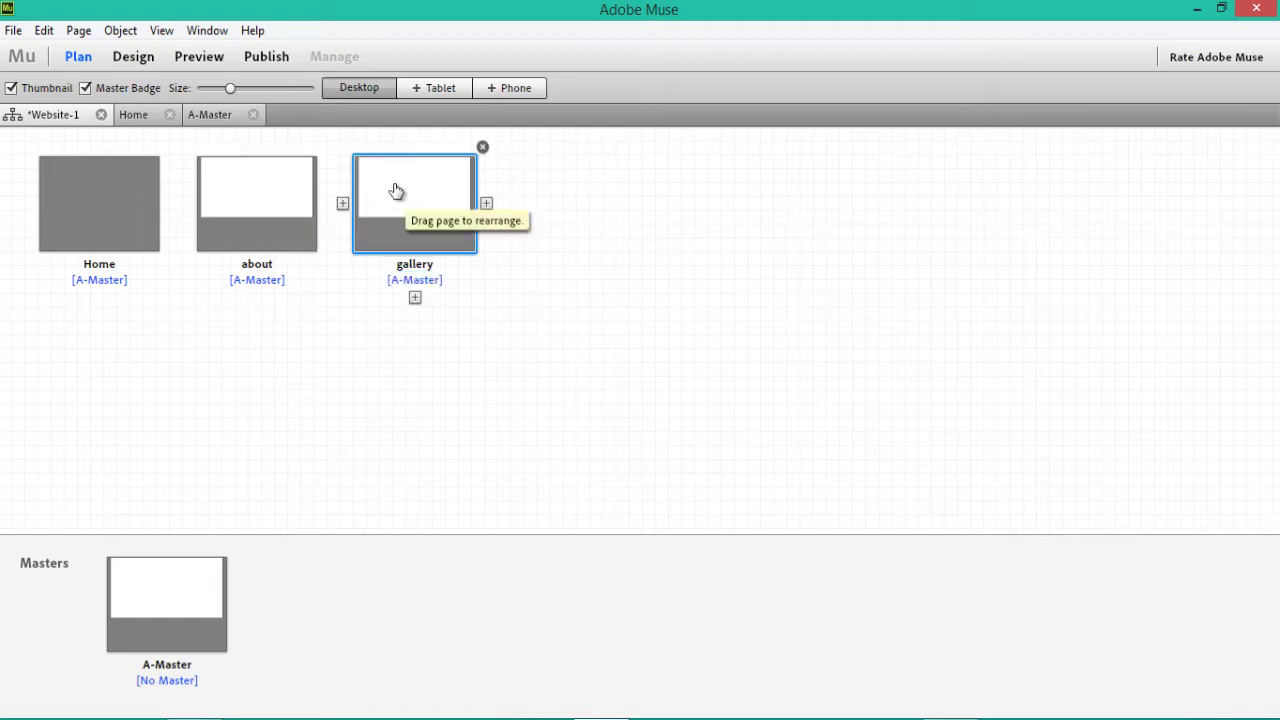
Insert a page after the gallery page and name it "contact".
{"action": "left_click", "coordinate": [484, 204]}
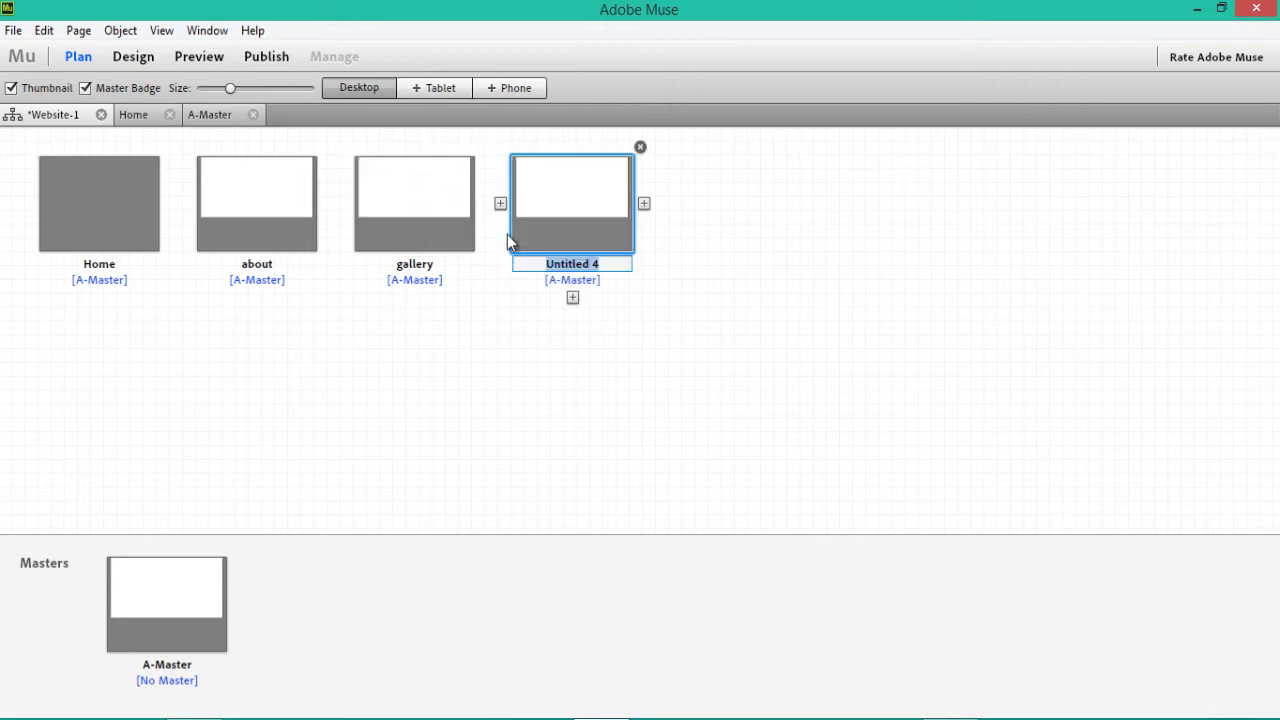
{"action": "type", "text": "contact"}
{"action": "key", "text": "Return"}
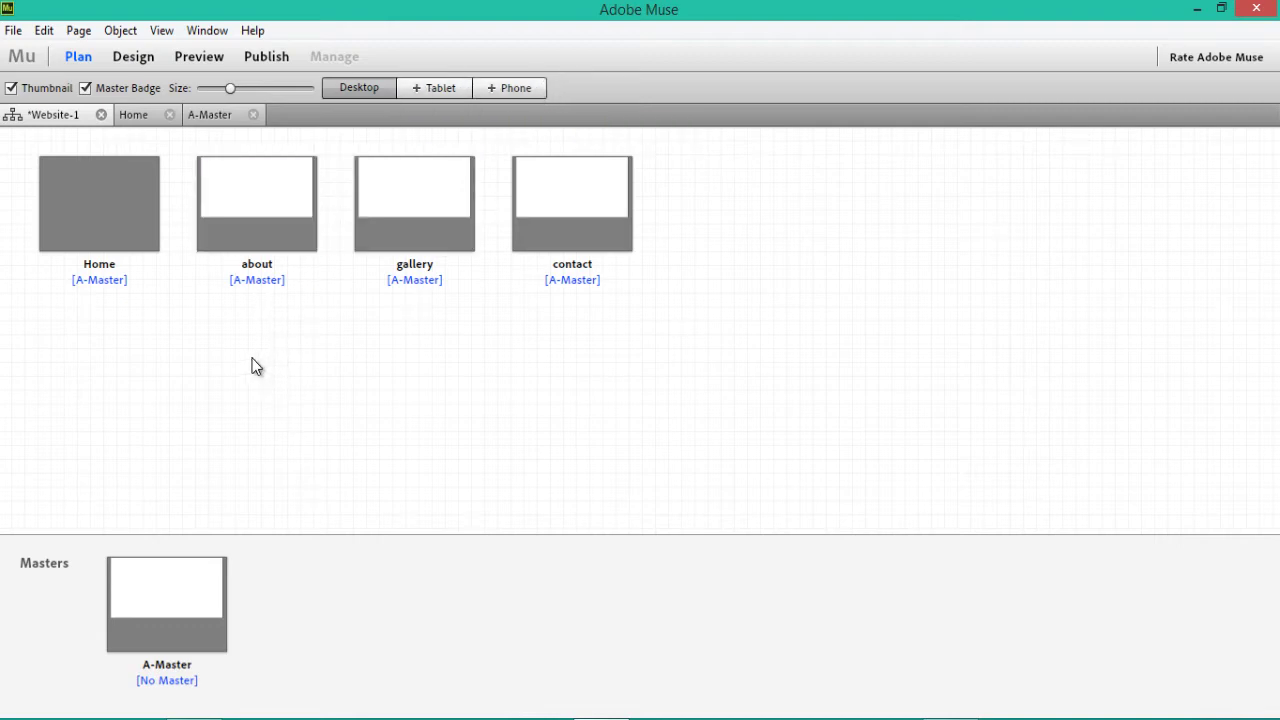
Reopen the Home page and give it a white fill and a black stroke.
{"action": "double_click", "coordinate": [118, 210]}
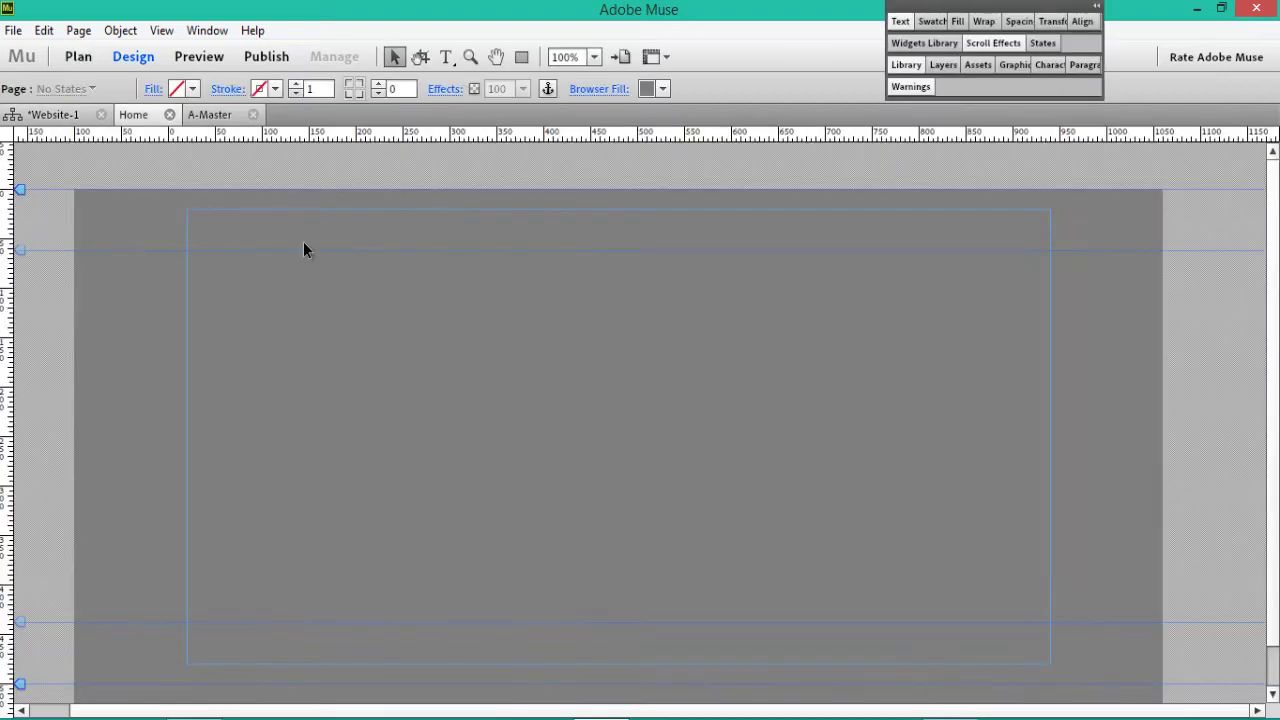
{"action": "left_click", "coordinate": [192, 90]}
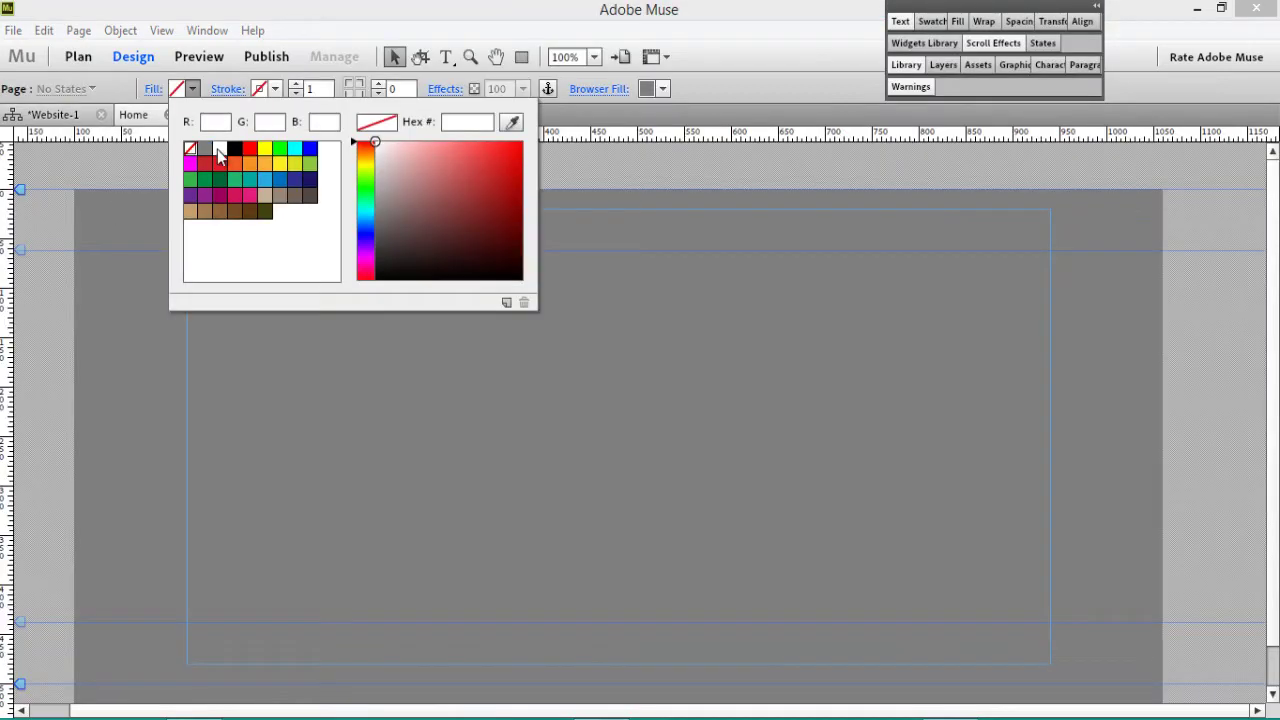
{"action": "left_click", "coordinate": [220, 150]}
{"action": "left_click", "coordinate": [271, 346]}
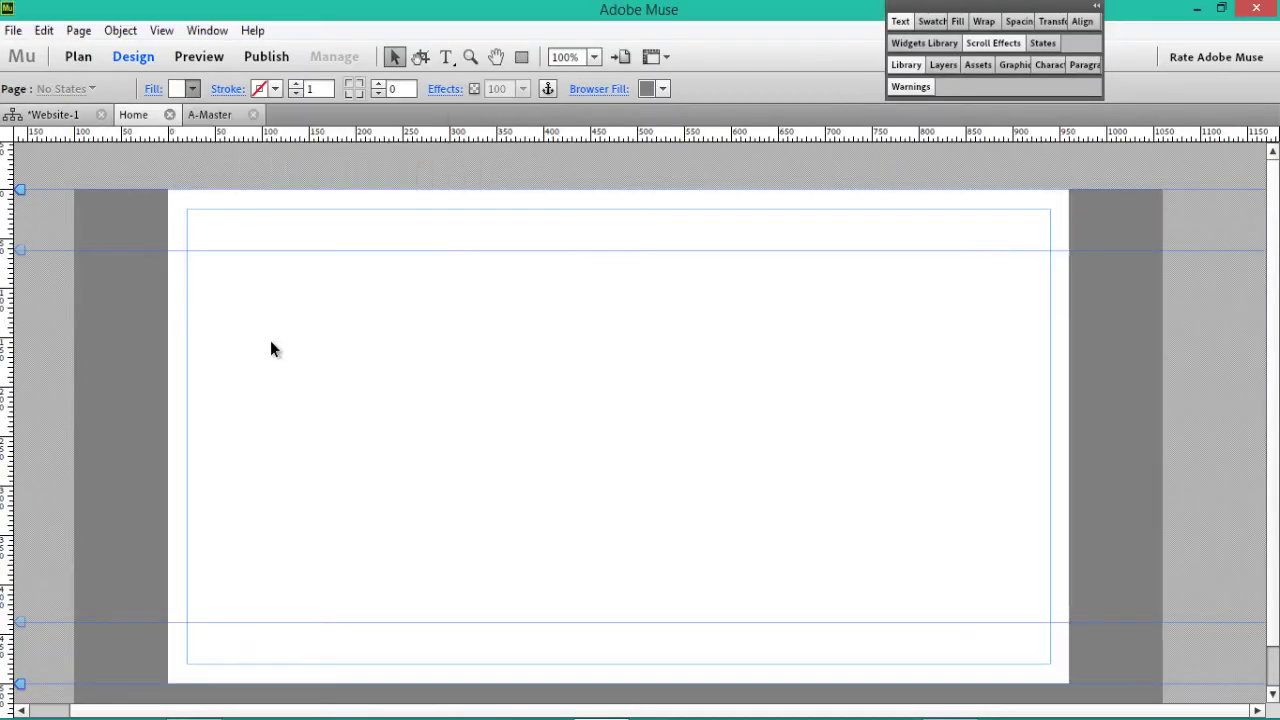
{"action": "left_click", "coordinate": [276, 89]}
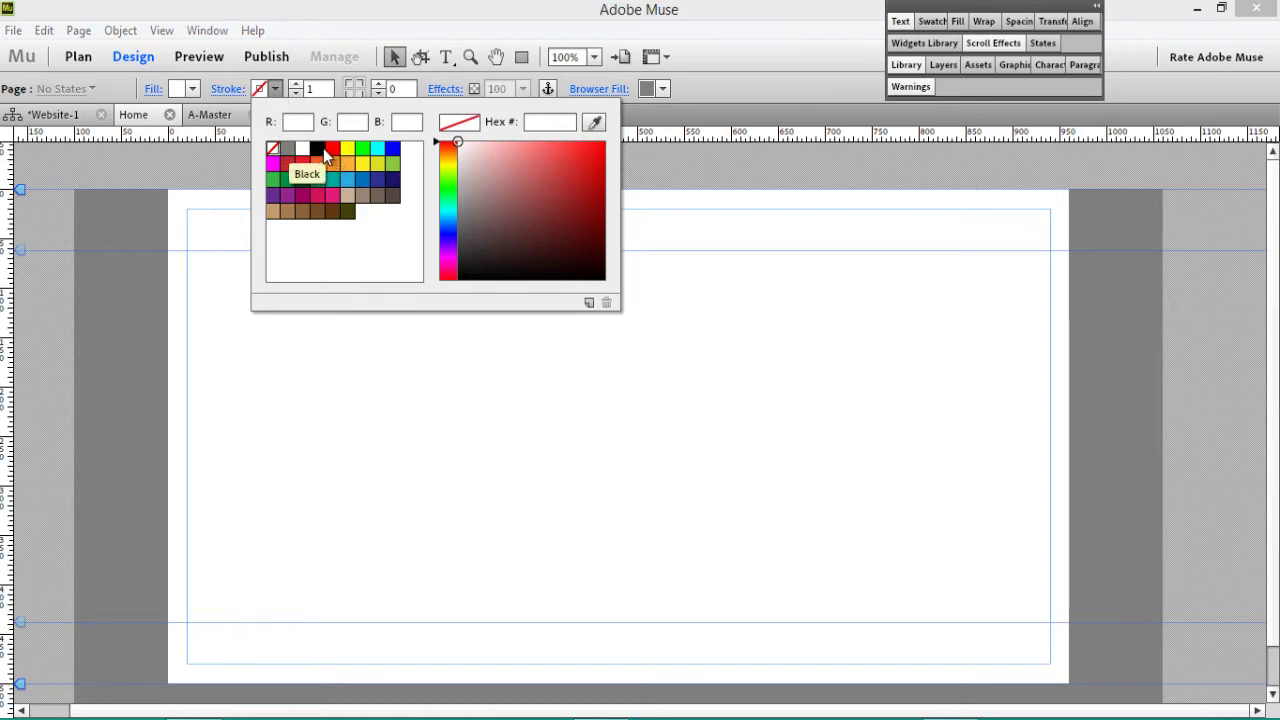
{"action": "left_click", "coordinate": [325, 152]}
{"action": "left_click", "coordinate": [99, 330]}
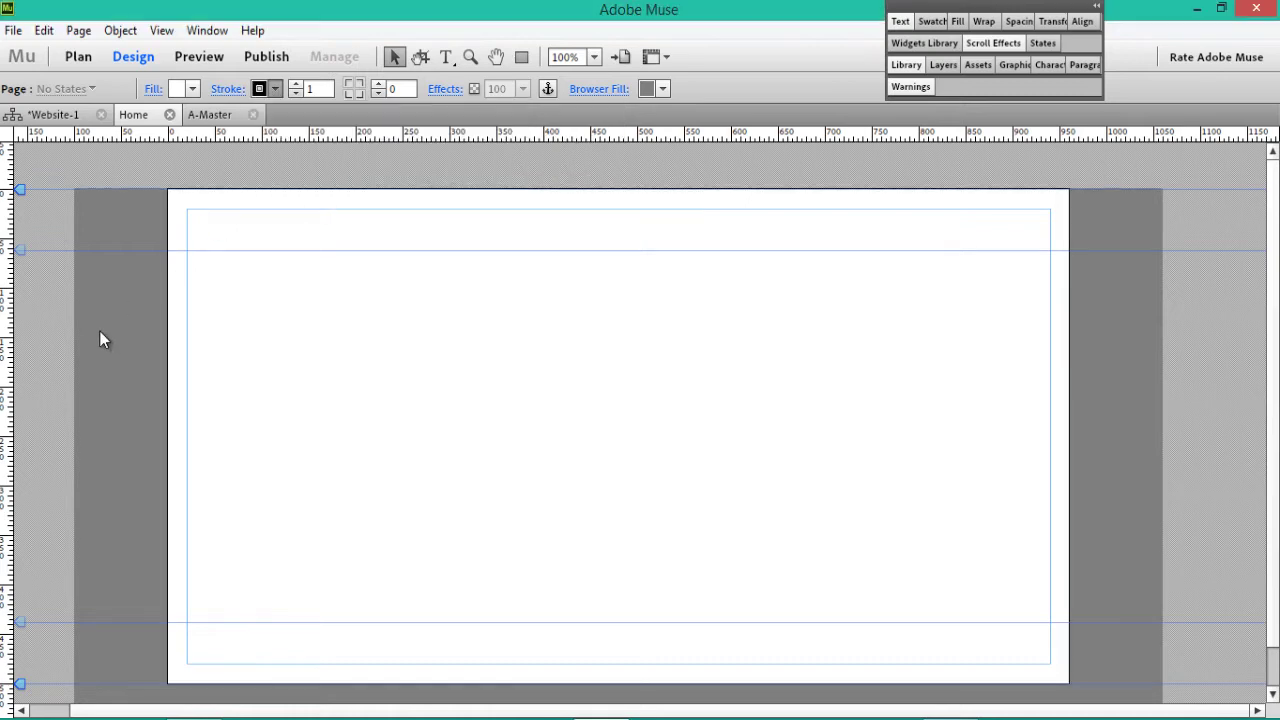
Open the A-Master page from the site plan and set its stroke and fill to None.
{"action": "left_click", "coordinate": [69, 114]}
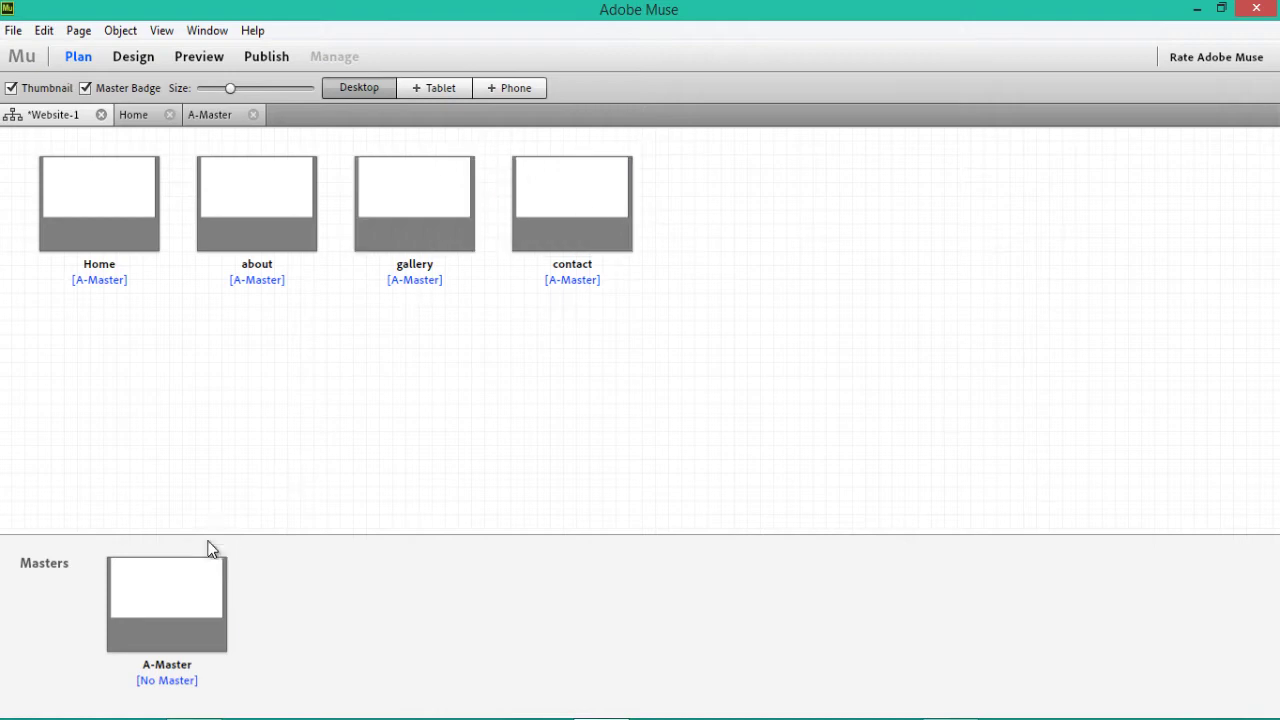
{"action": "double_click", "coordinate": [200, 606]}
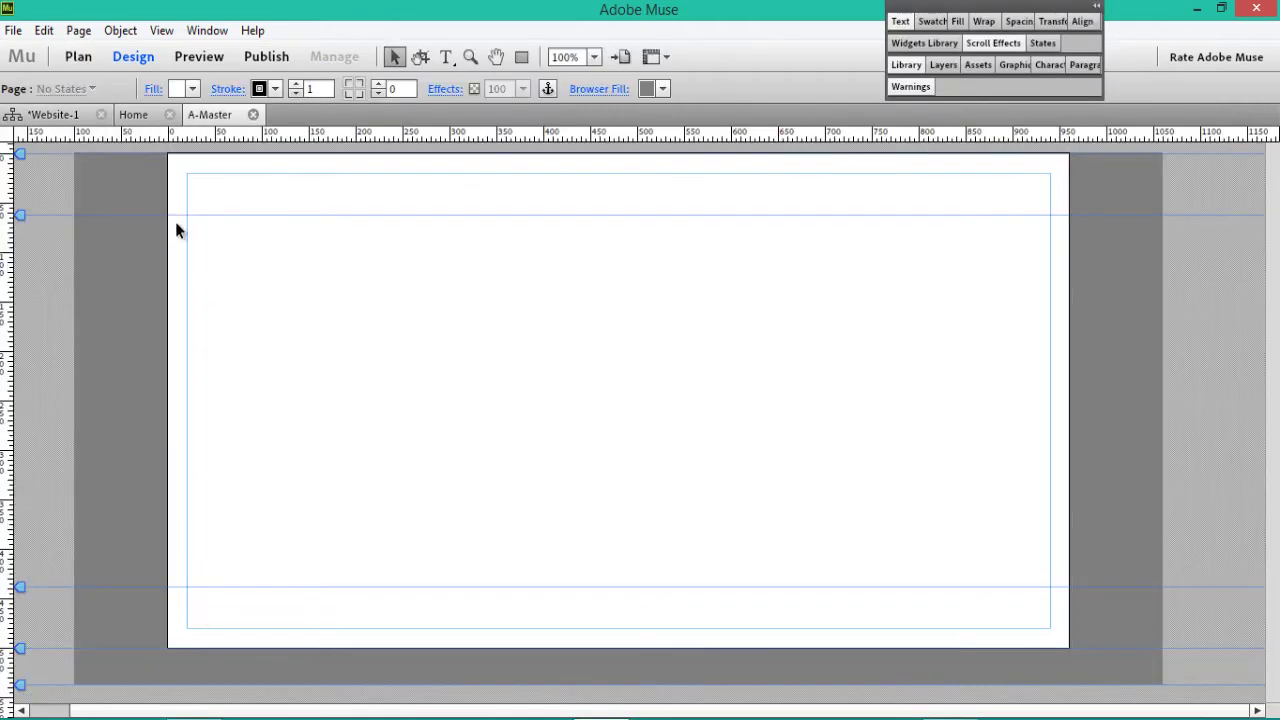
{"action": "left_click", "coordinate": [275, 89]}
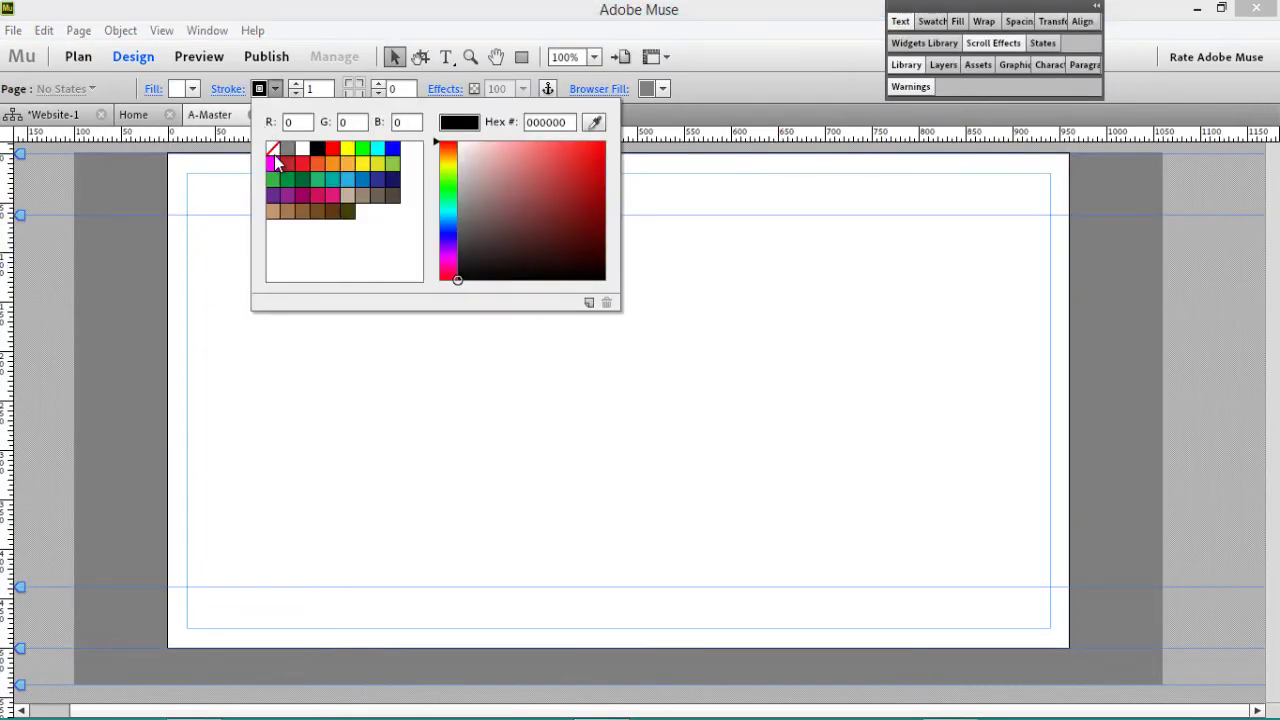
{"action": "left_click", "coordinate": [272, 149]}
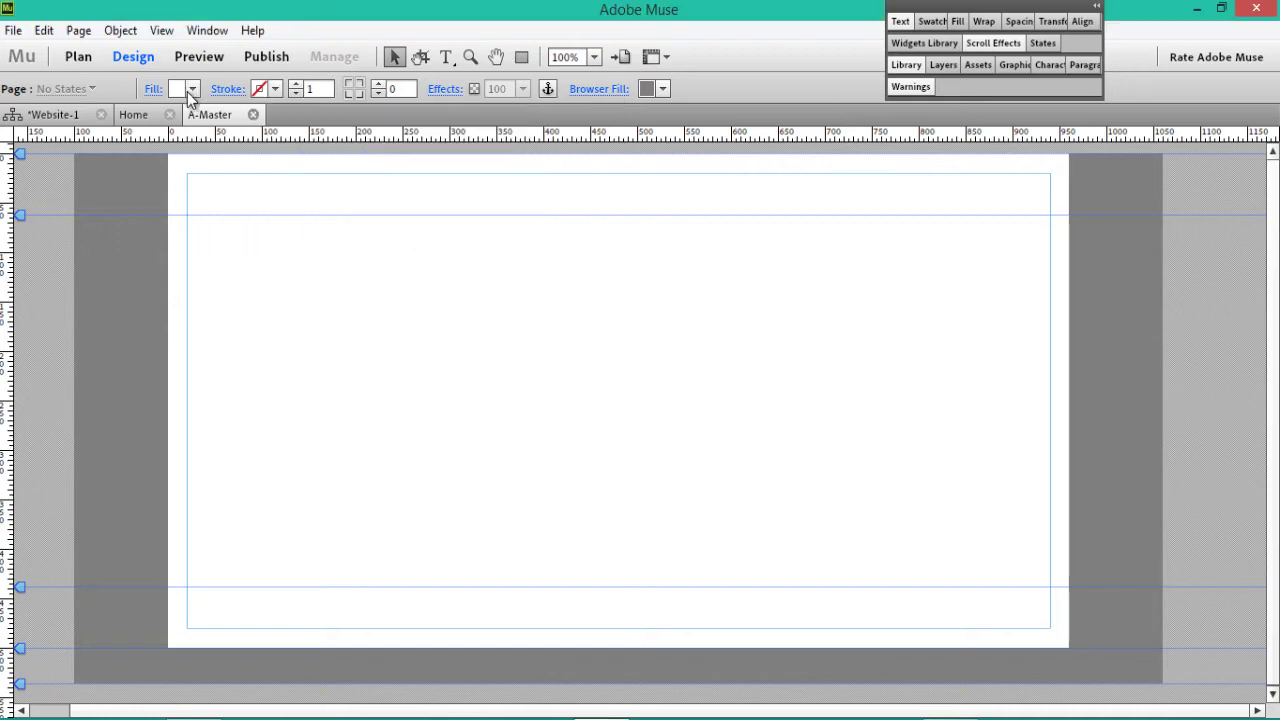
{"action": "left_click", "coordinate": [191, 89]}
{"action": "left_click", "coordinate": [205, 149]}
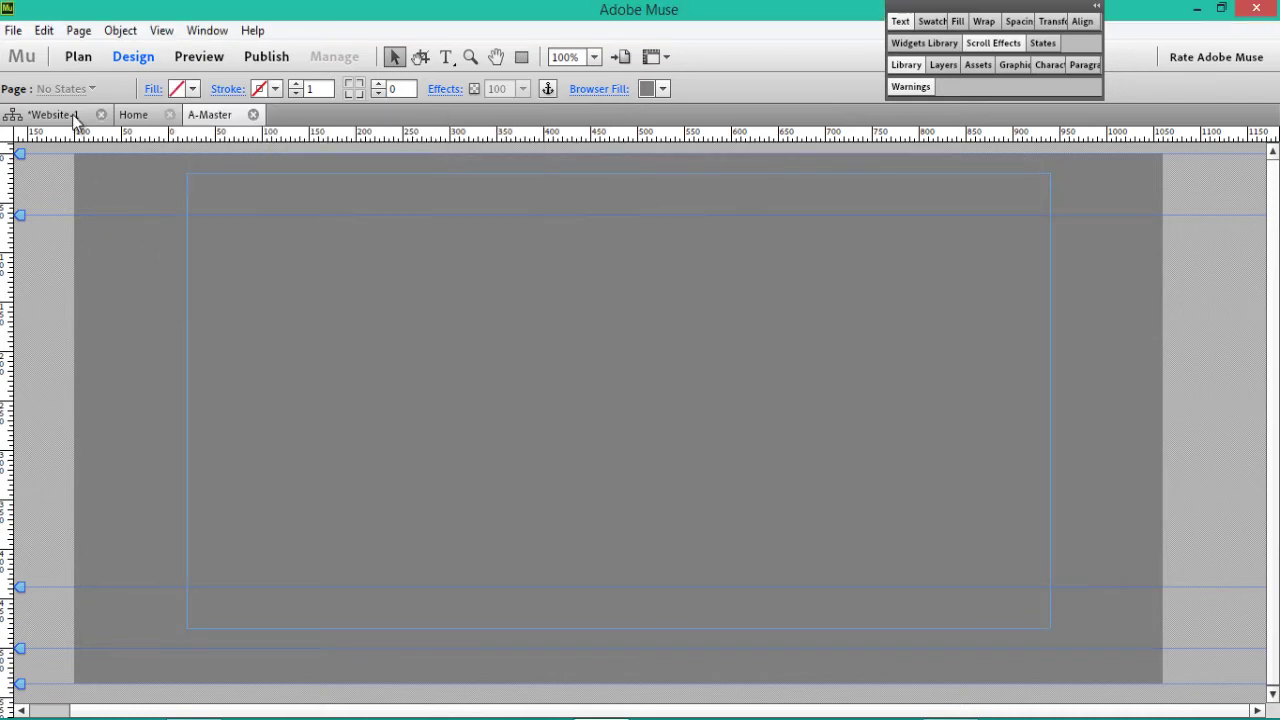
Open the Home page from the site plan and set its fill and stroke to None.
{"action": "left_click", "coordinate": [72, 114]}
{"action": "left_click", "coordinate": [90, 206]}
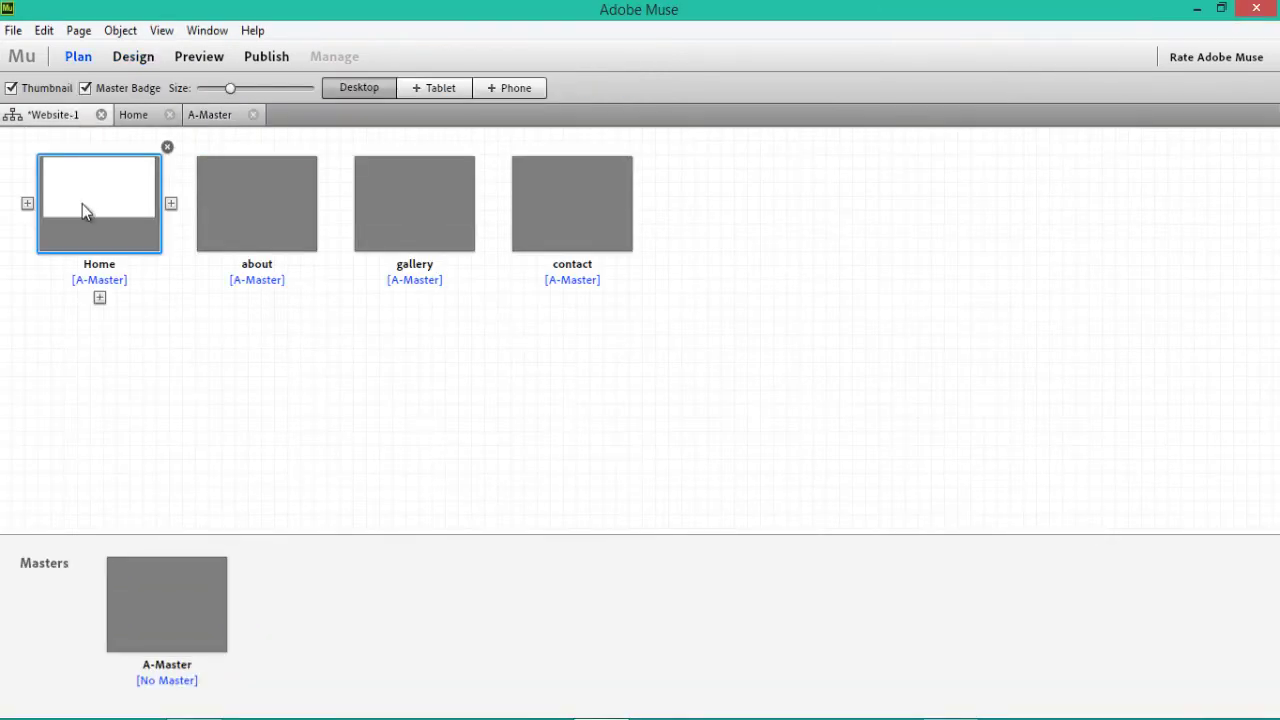
{"action": "double_click", "coordinate": [83, 207]}
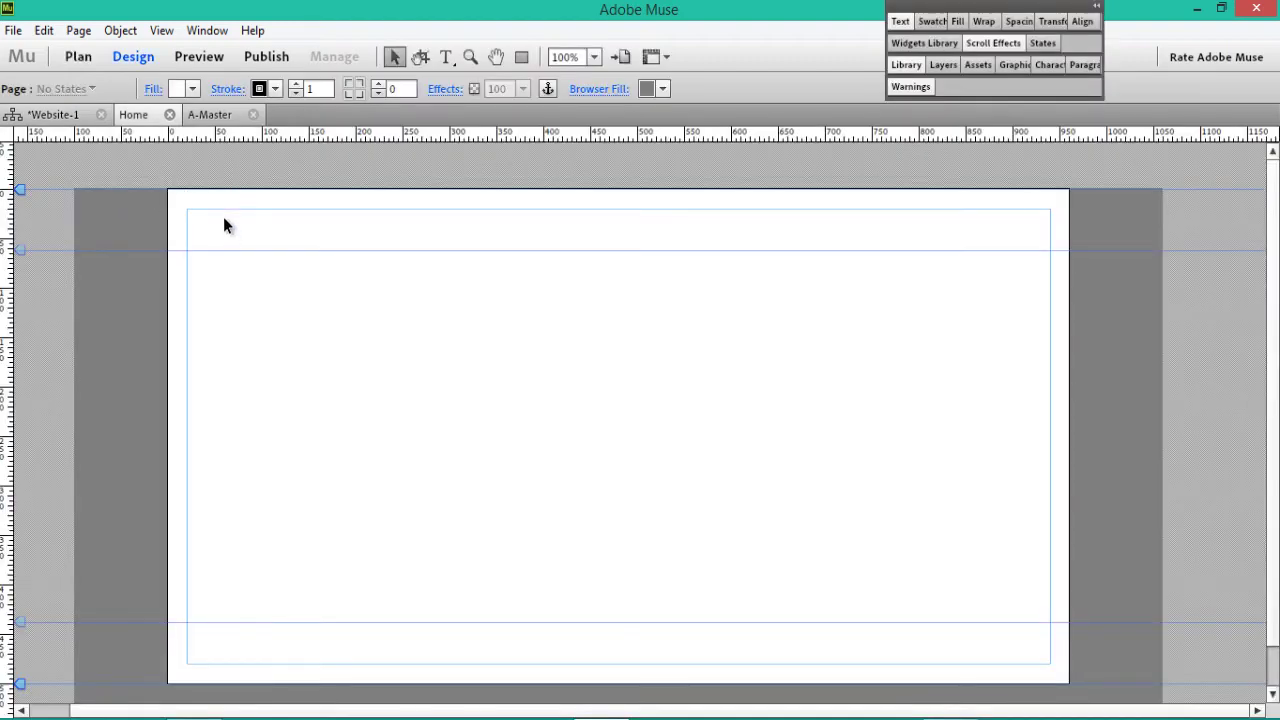
{"action": "left_click", "coordinate": [194, 90]}
{"action": "left_click", "coordinate": [191, 152]}
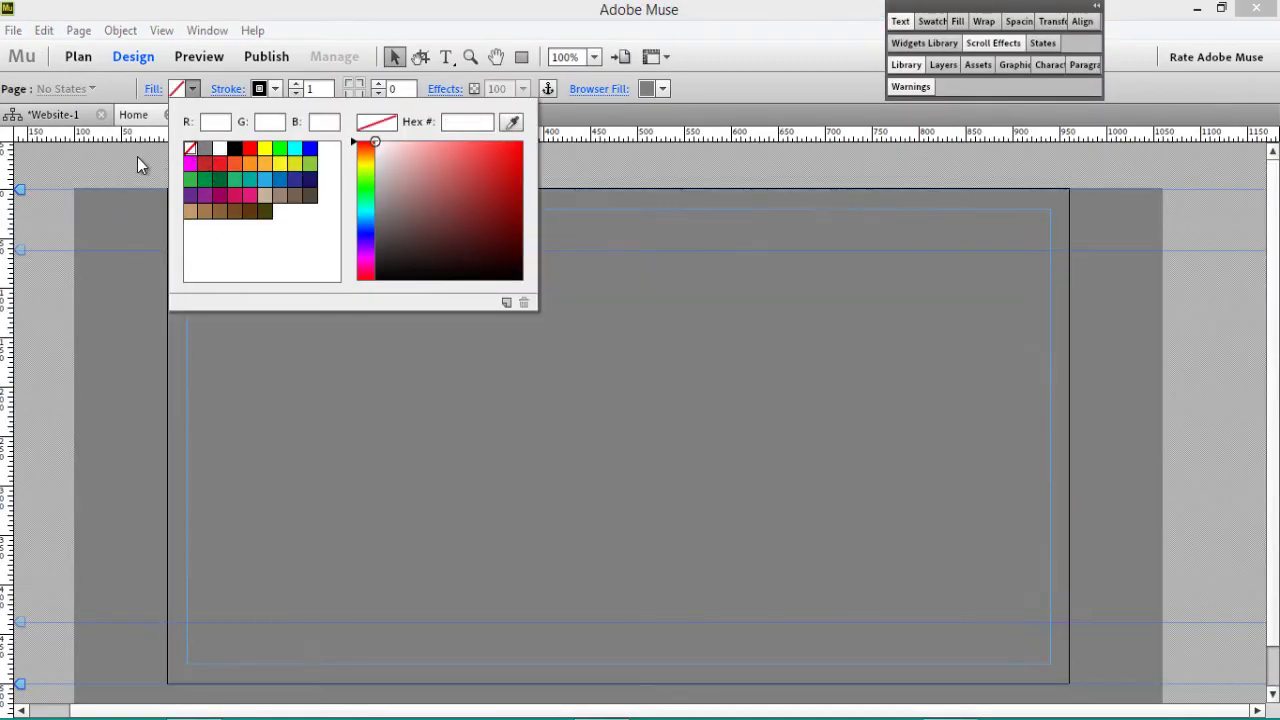
{"action": "left_click", "coordinate": [274, 89]}
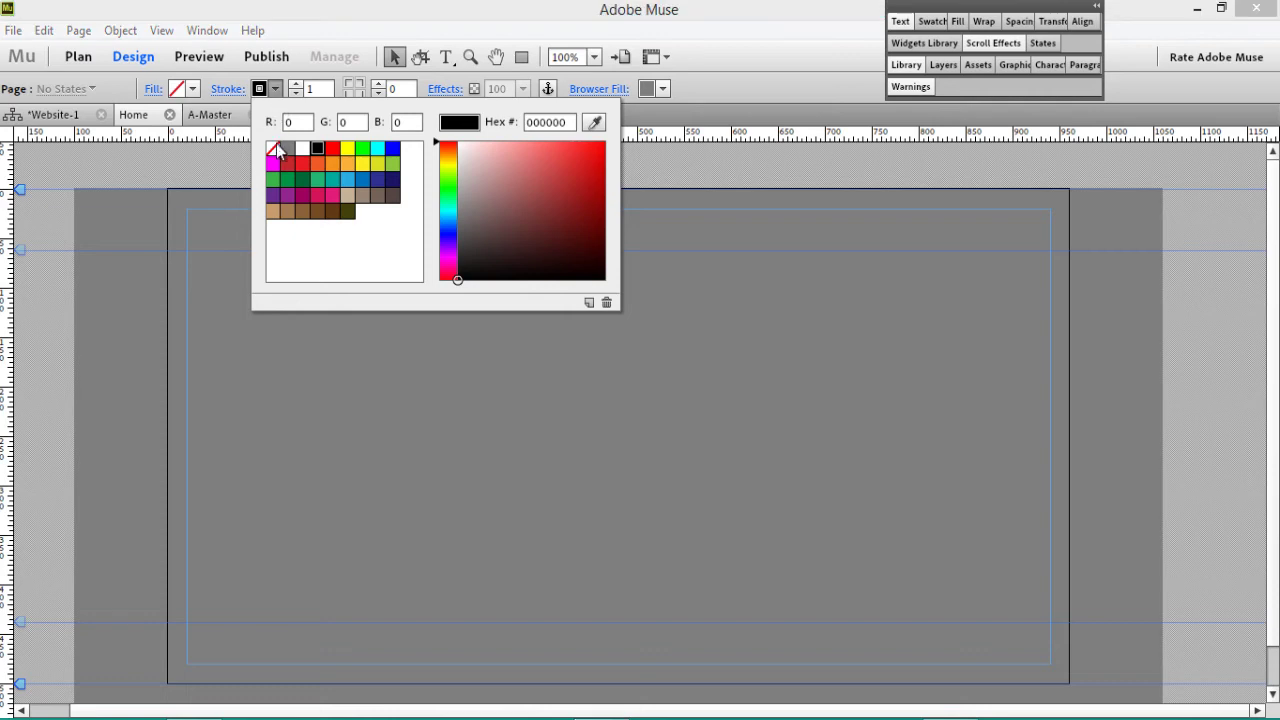
{"action": "left_click", "coordinate": [270, 148]}
Open the A-Master page from the site plan and move its header guide further down to make the header taller.
{"action": "left_click", "coordinate": [85, 117]}
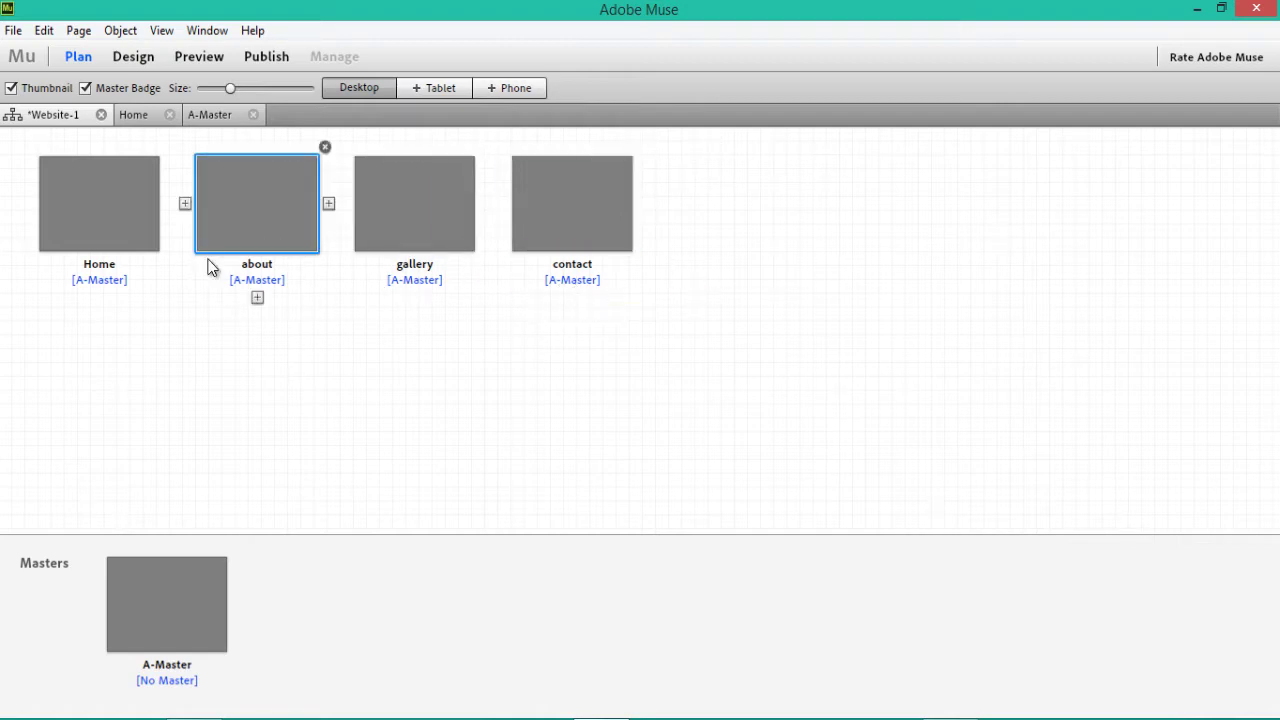
{"action": "double_click", "coordinate": [185, 642]}
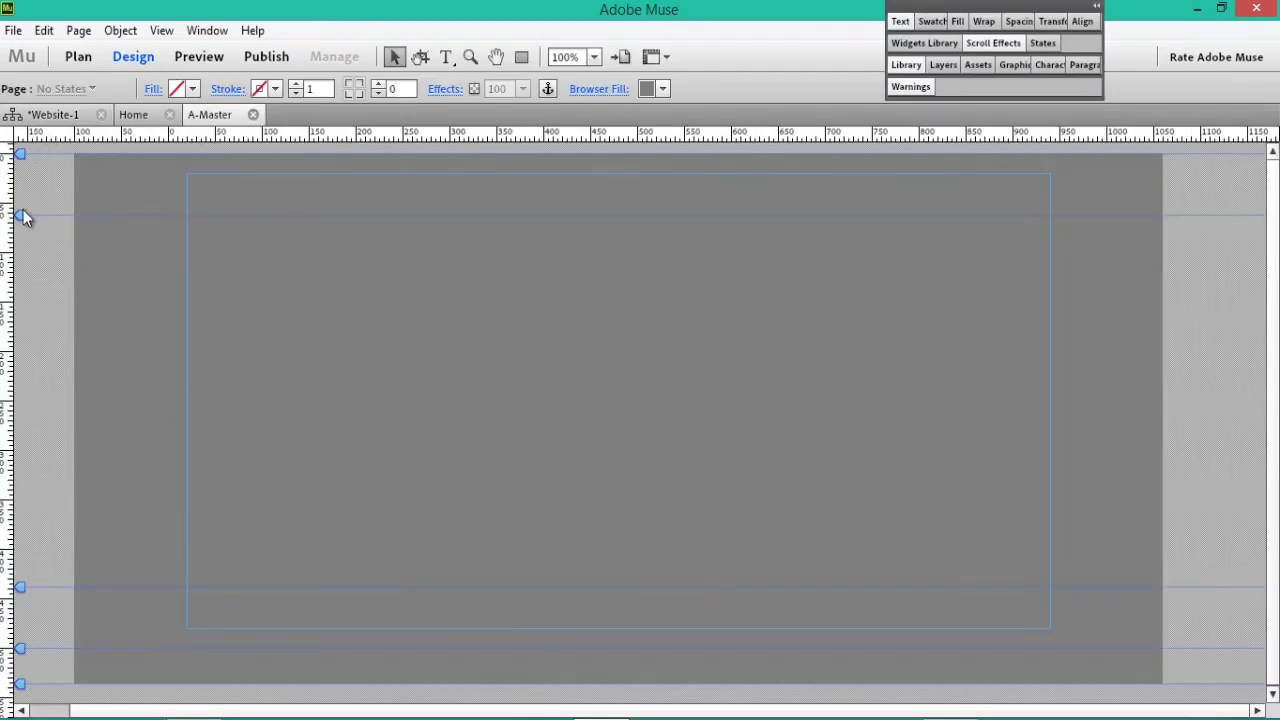
{"action": "left_click_drag", "start_coordinate": [20, 214], "coordinate": [45, 294]}
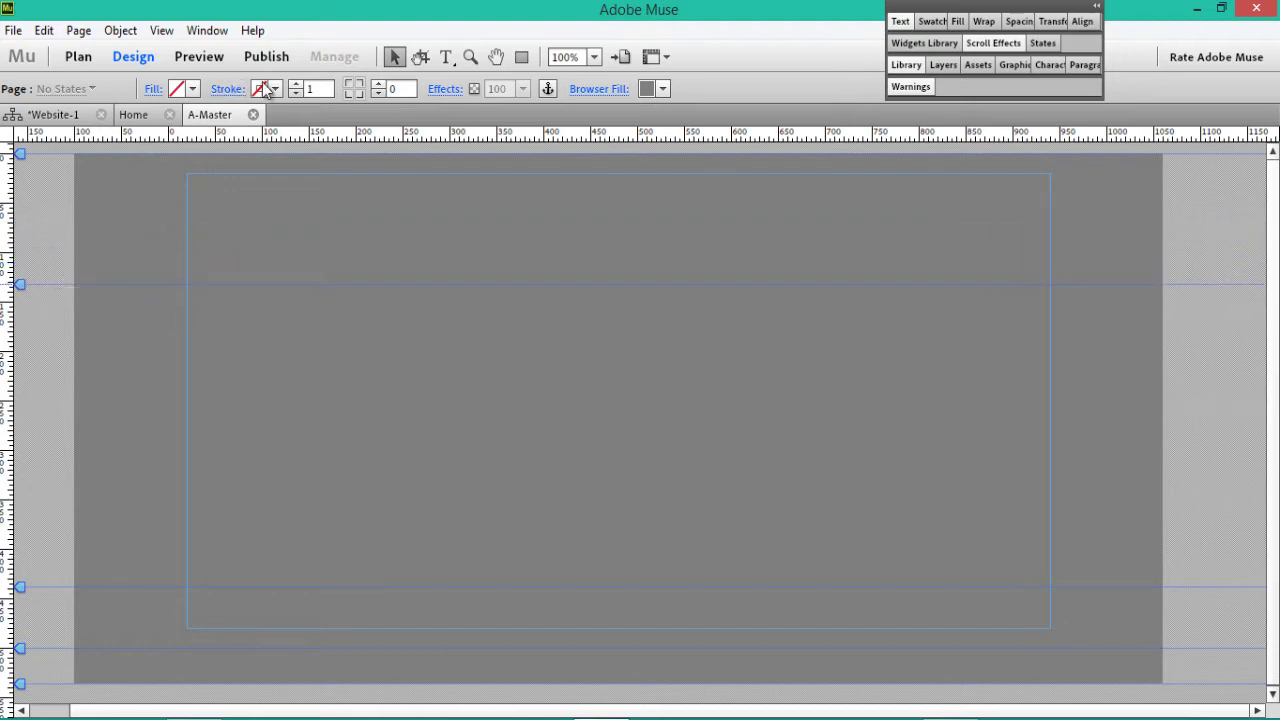
Draw a rectangle covering the A-Master header area and extend it to the full browser width.
{"action": "left_click", "coordinate": [510, 57]}
{"action": "left_click_drag", "start_coordinate": [78, 160], "coordinate": [1163, 291]}
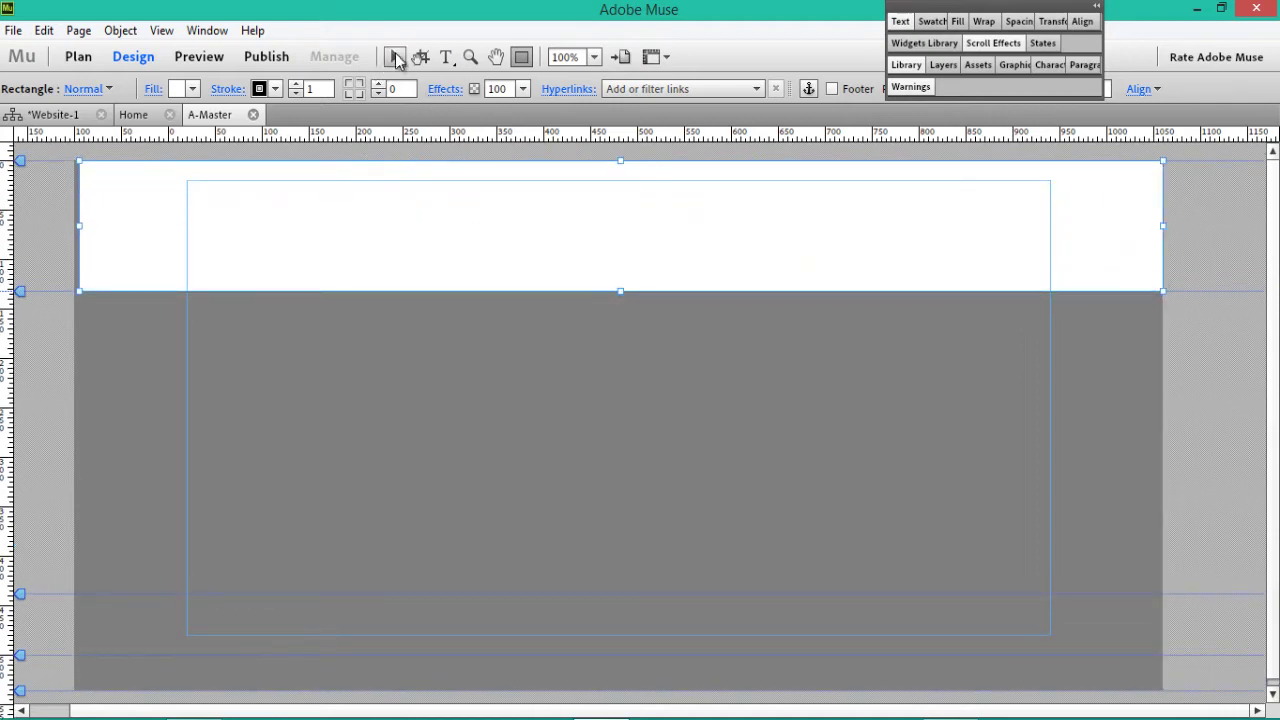
{"action": "left_click", "coordinate": [394, 57]}
{"action": "left_click_drag", "start_coordinate": [78, 225], "coordinate": [75, 224]}
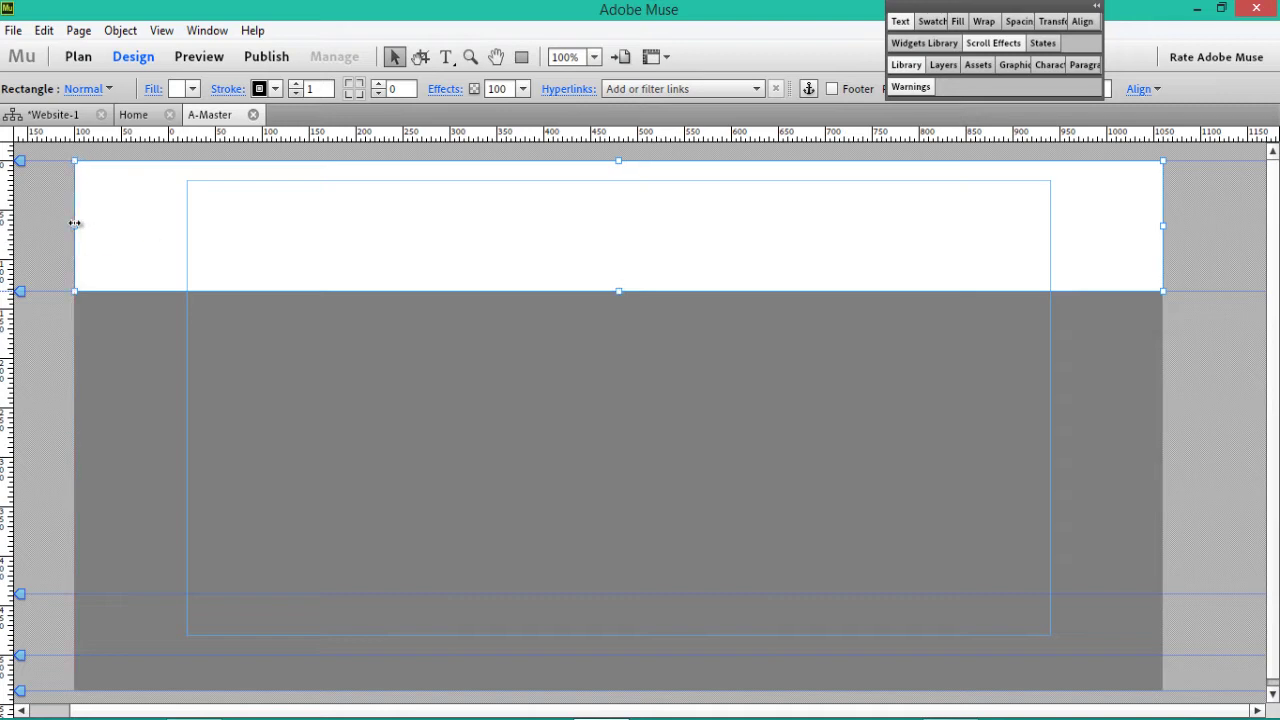
Set the header rectangle's stroke to None and fill it with cyan 00FFFF.
{"action": "left_click", "coordinate": [263, 90]}
{"action": "left_click", "coordinate": [272, 149]}
{"action": "left_click", "coordinate": [166, 214]}
{"action": "left_click", "coordinate": [192, 89]}
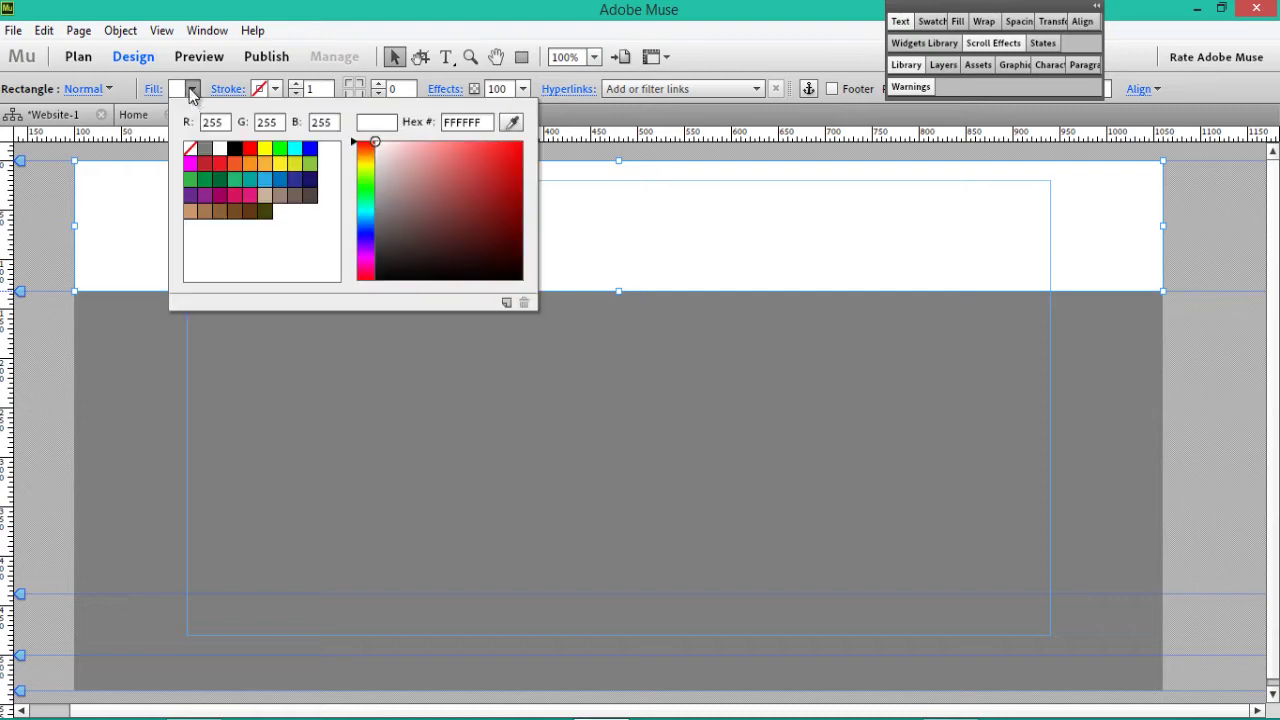
{"action": "left_click", "coordinate": [295, 149]}
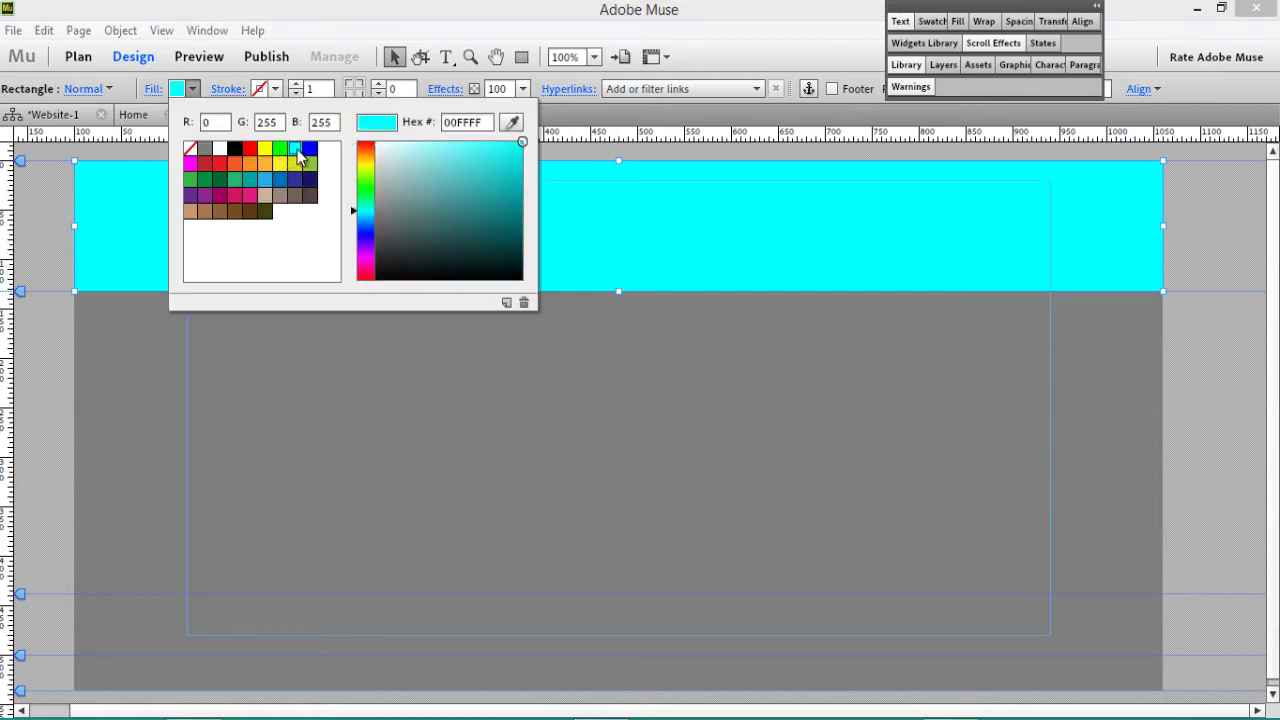
{"action": "left_click", "coordinate": [285, 399]}
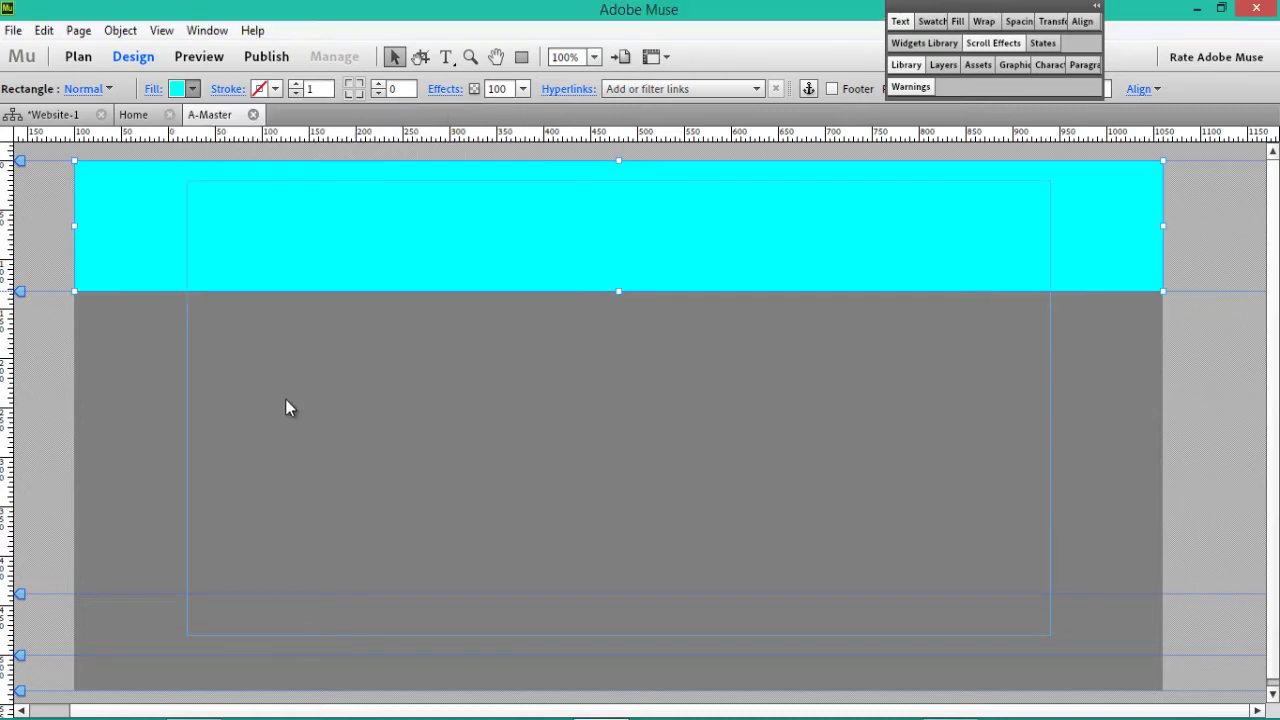
Check the header on the page thumbnails in the site plan, and reopen the A-Master page.
{"action": "left_click", "coordinate": [52, 114]}
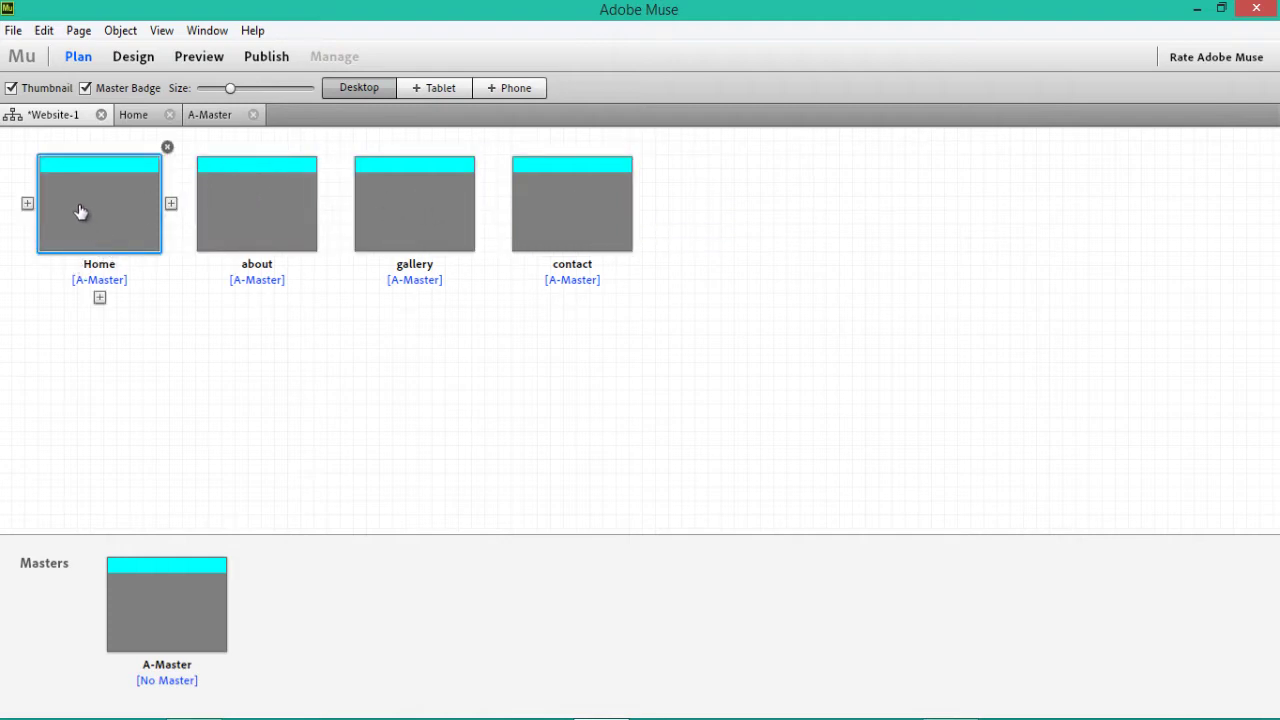
{"action": "double_click", "coordinate": [157, 621]}
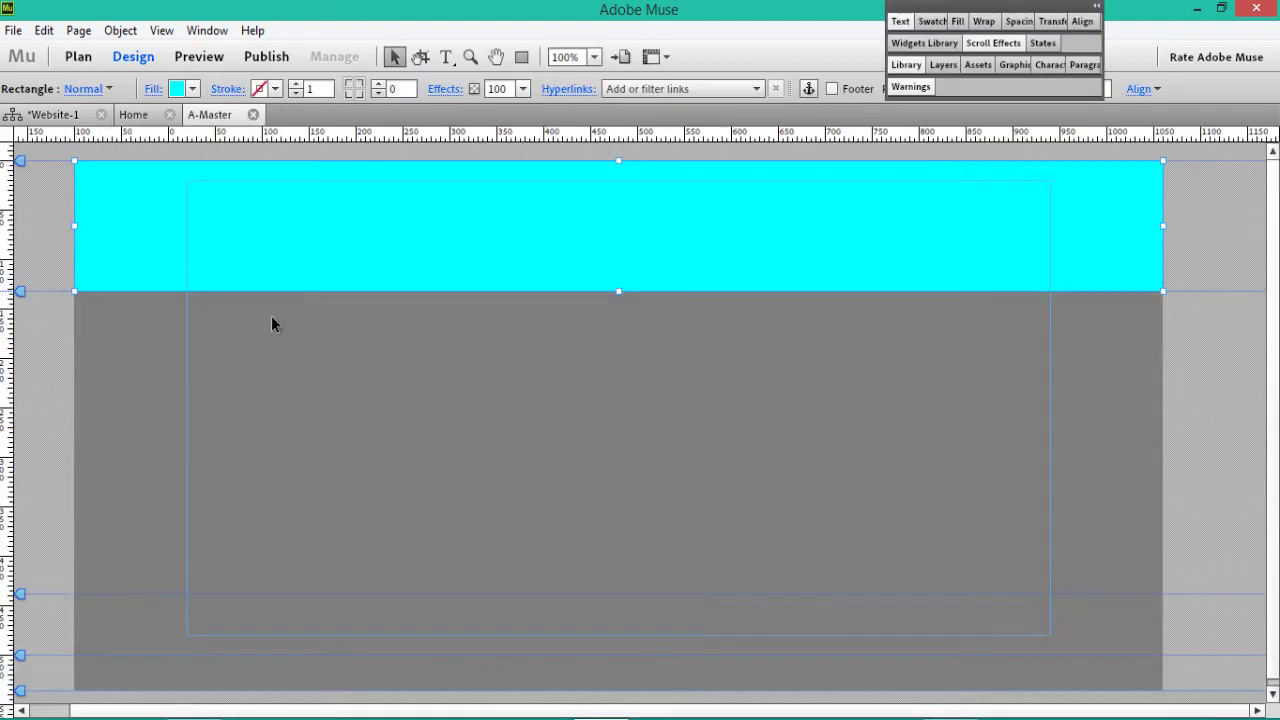
Switch to the Chrome browser and search Google Images for "birds".
{"action": "key", "text": "alt+Tab"}
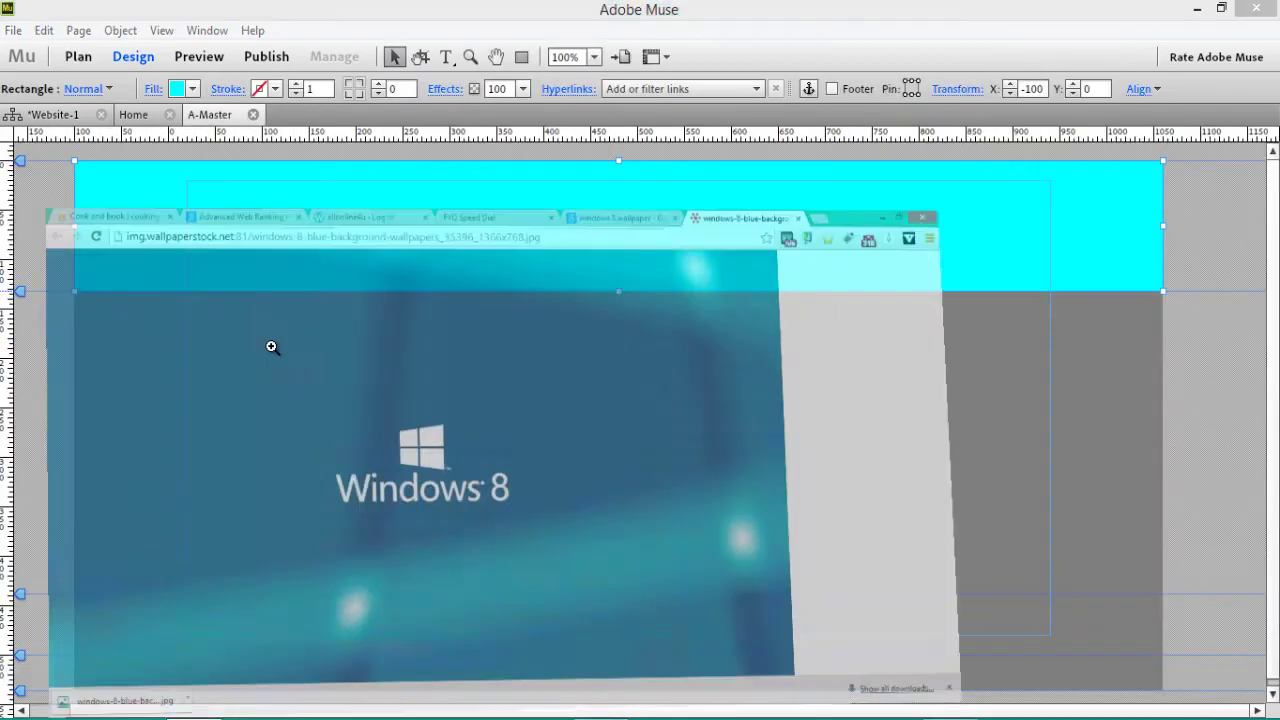
{"action": "left_click", "coordinate": [760, 11]}
{"action": "scroll", "coordinate": [543, 100], "scroll_direction": "up", "scroll_amount": 10}
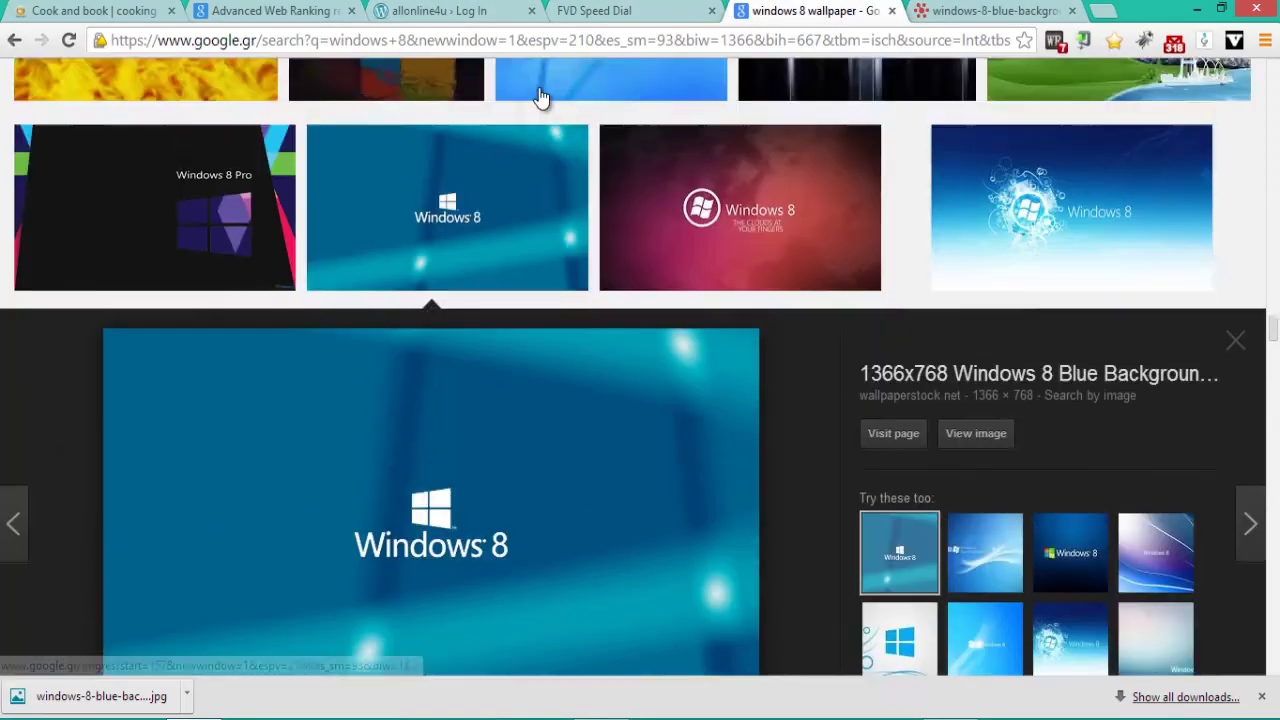
{"action": "scroll", "coordinate": [1222, 225], "scroll_direction": "up", "scroll_amount": 10}
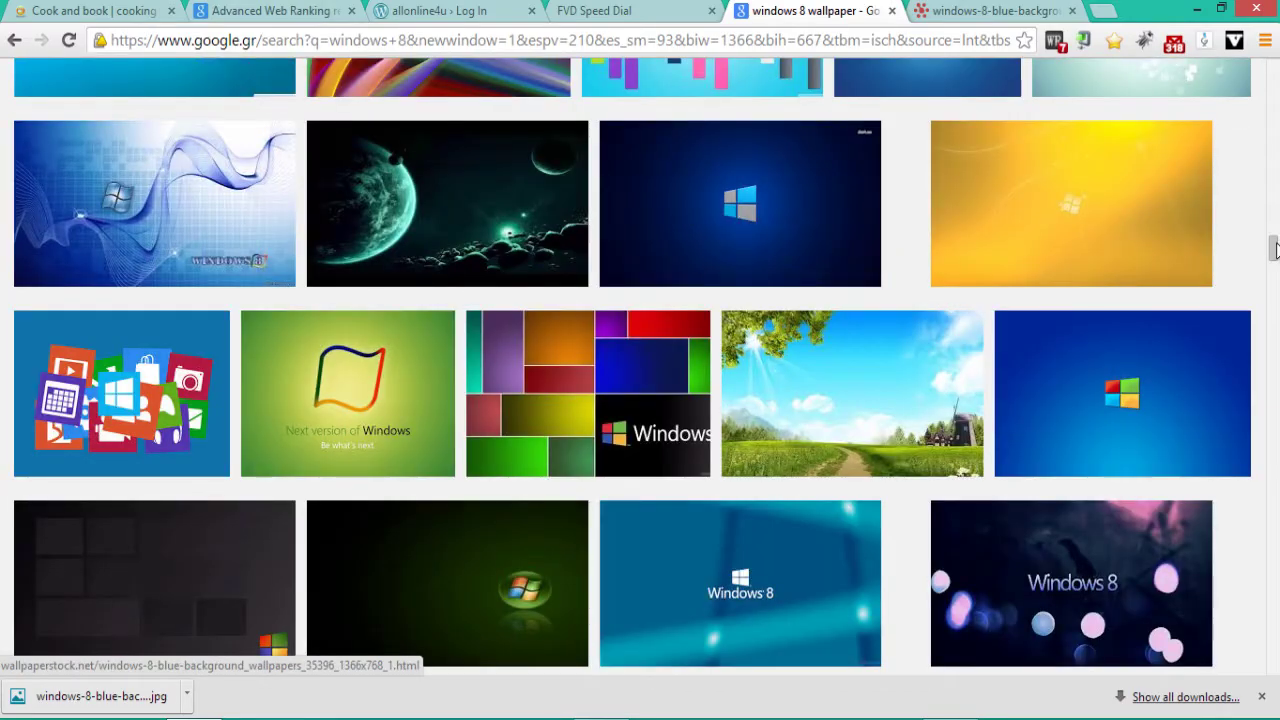
{"action": "scroll", "coordinate": [1274, 249], "scroll_direction": "up", "scroll_amount": 10}
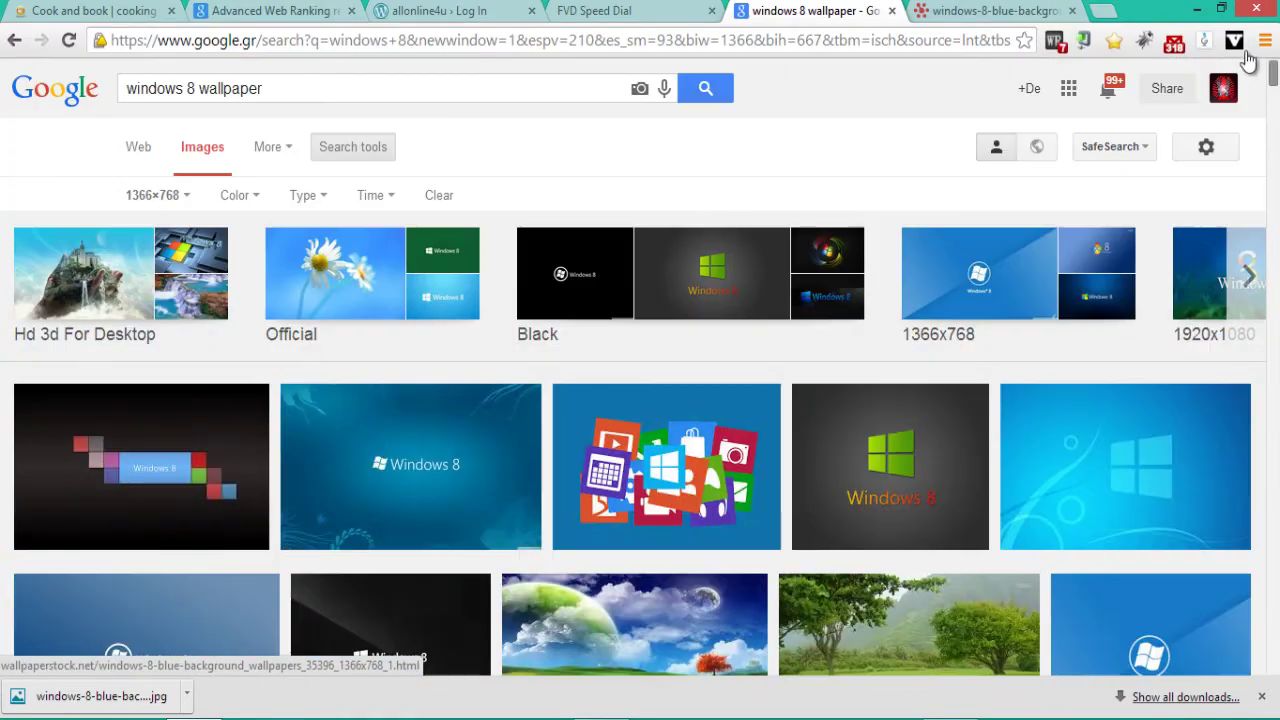
{"action": "triple_click", "coordinate": [275, 88]}
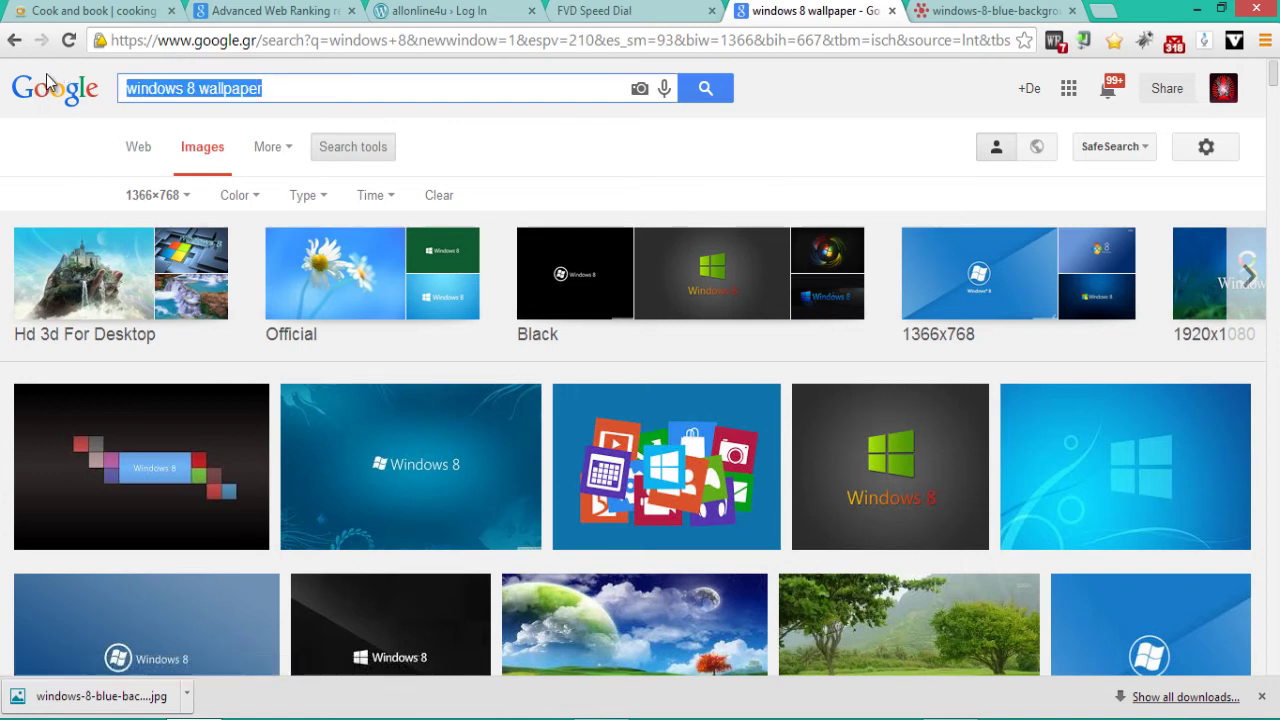
{"action": "type", "text": "birds"}
{"action": "key", "text": "Return"}
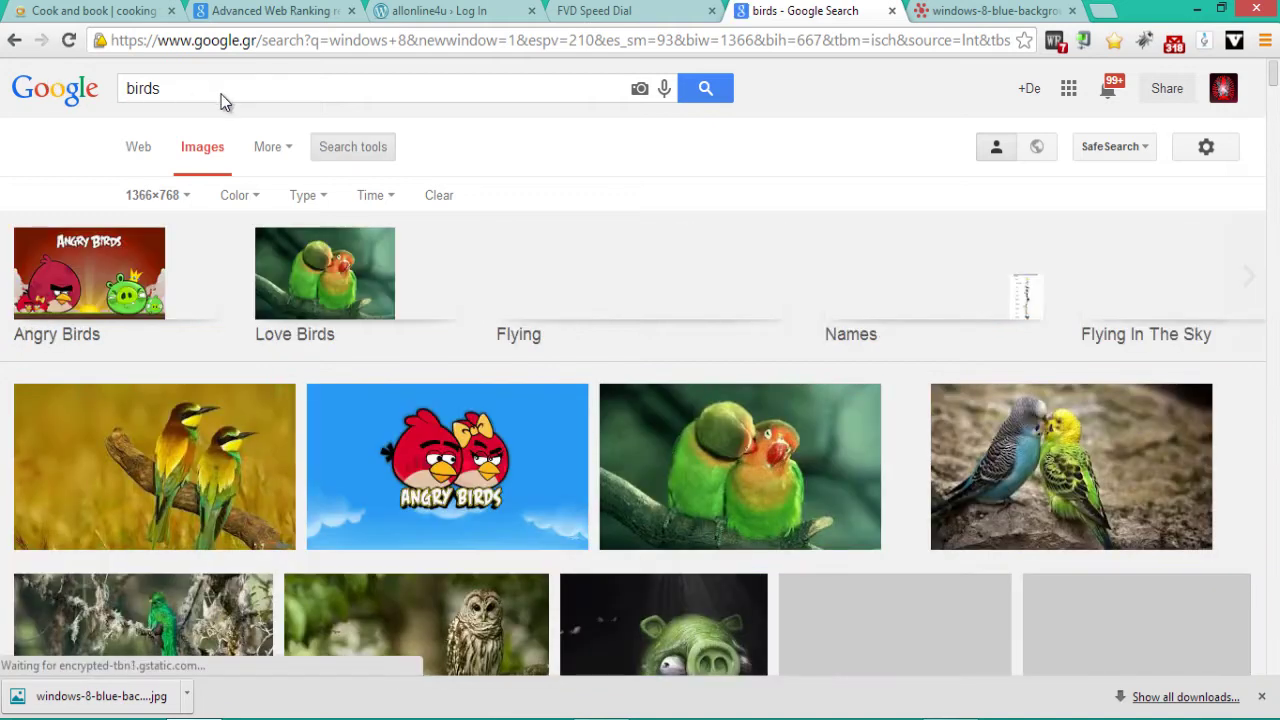
Refine the image search to "birds png" and look over the results.
{"action": "left_click", "coordinate": [207, 90]}
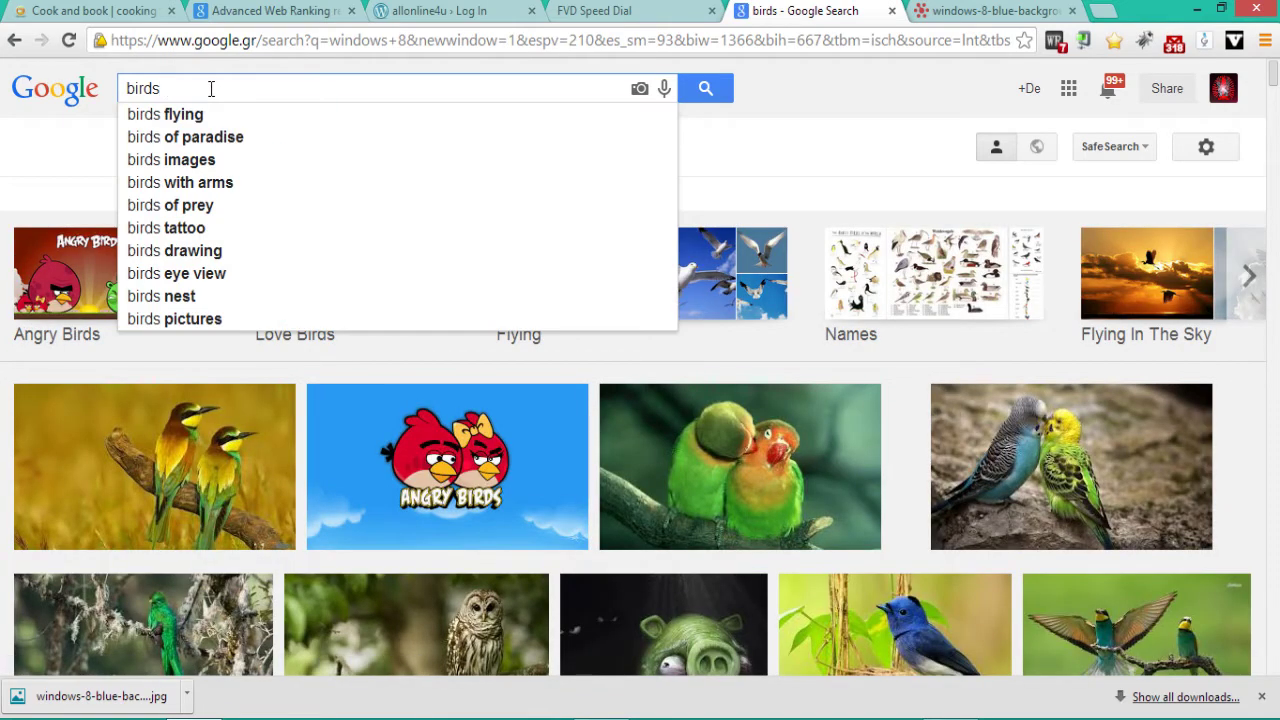
{"action": "type", "text": "png"}
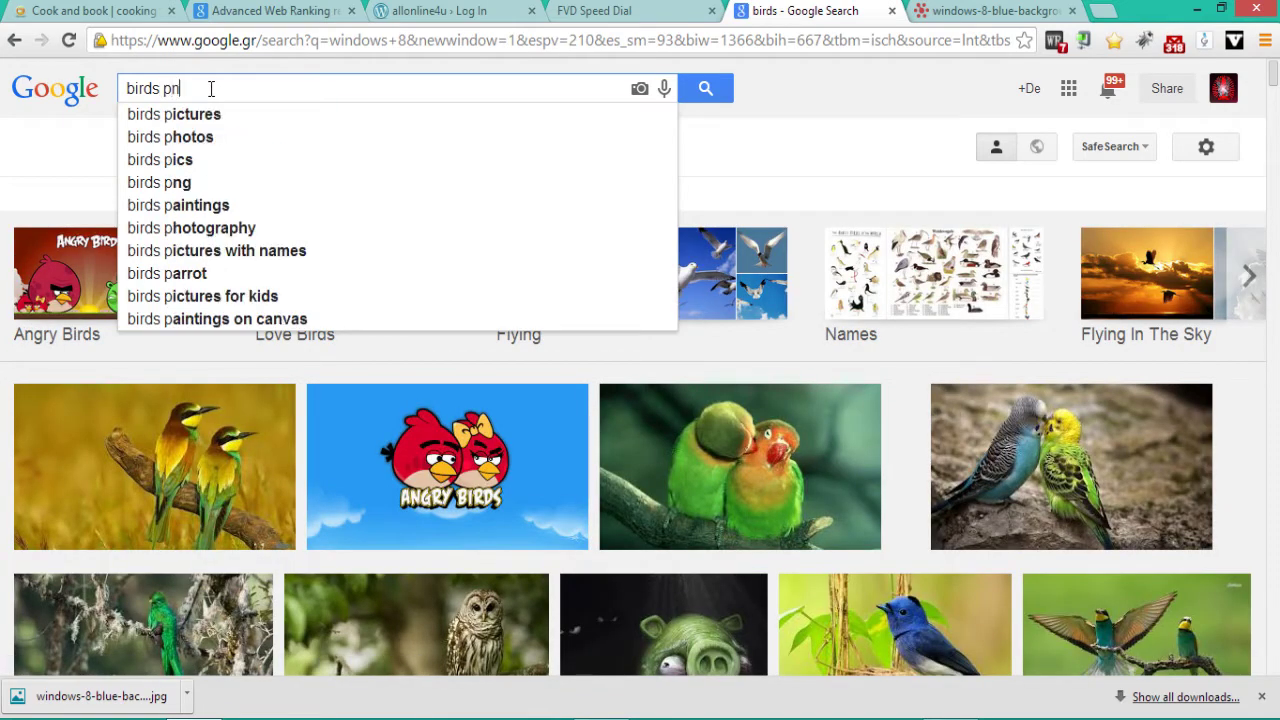
{"action": "key", "text": "Return"}
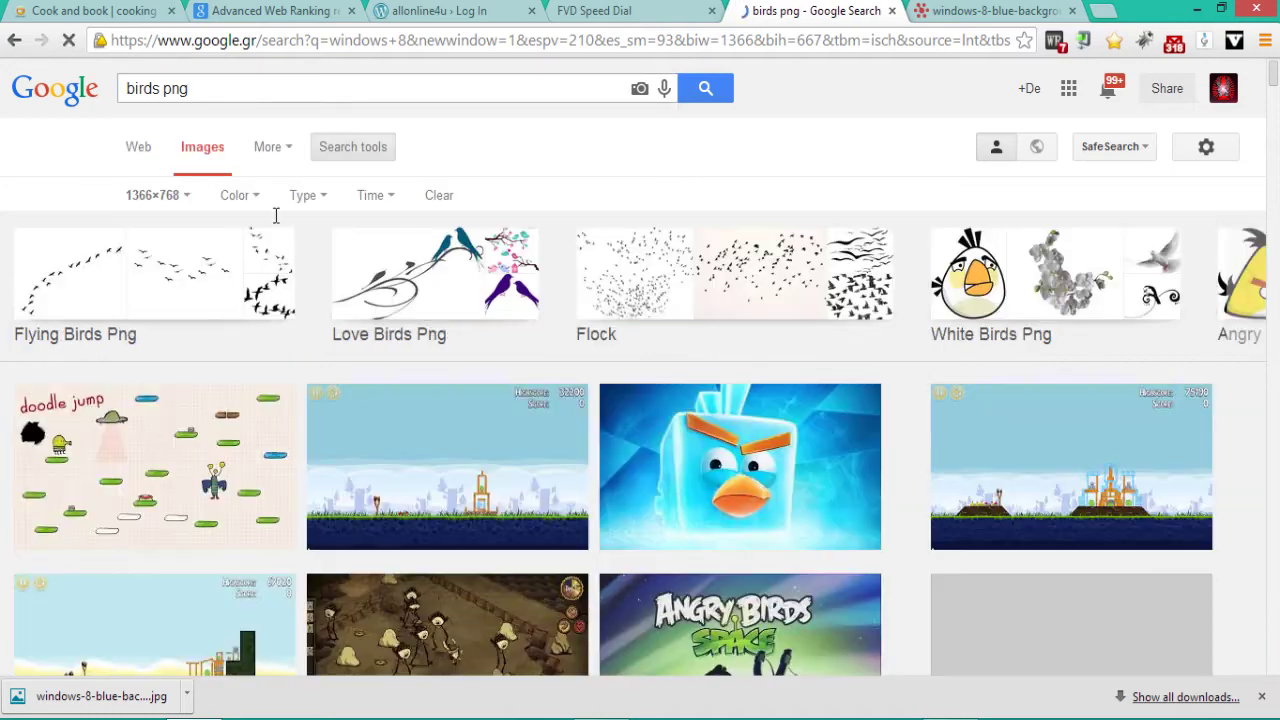
{"action": "scroll", "coordinate": [334, 289], "scroll_direction": "down", "scroll_amount": 2}
{"action": "scroll", "coordinate": [334, 289], "scroll_direction": "up", "scroll_amount": 2}
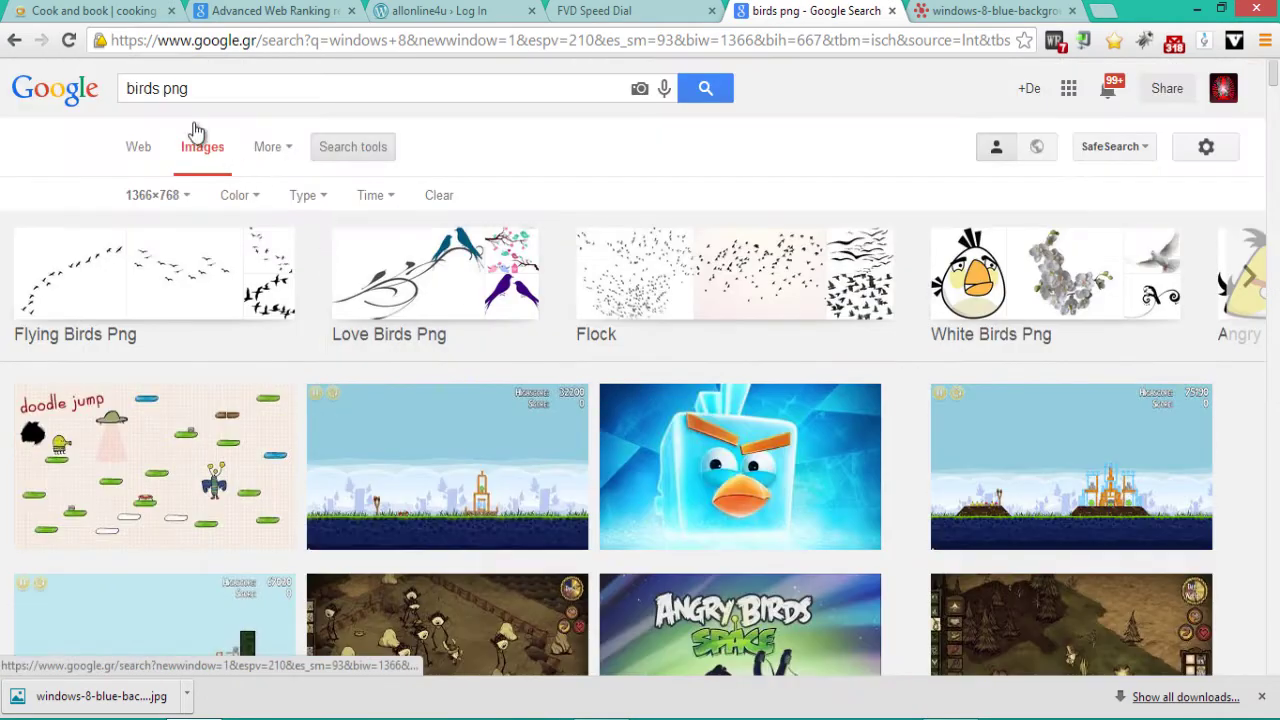
Refine the image search to "birds logo png".
{"action": "left_click", "coordinate": [163, 90]}
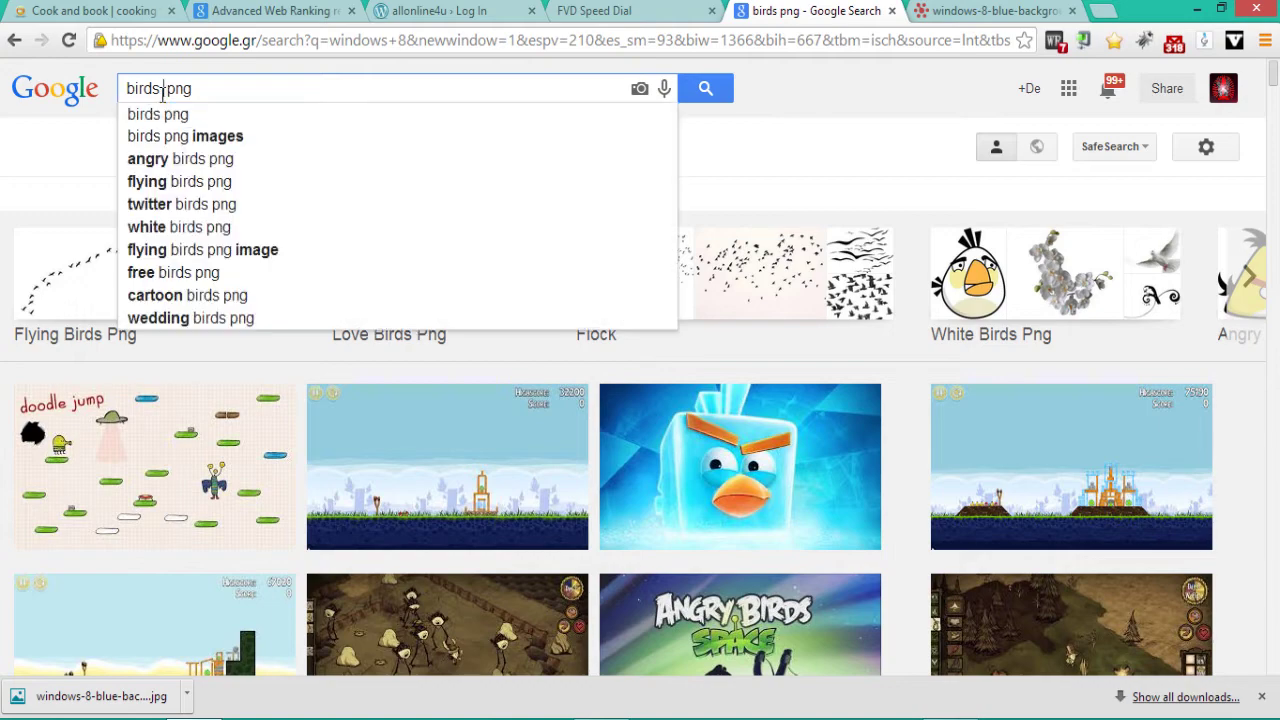
{"action": "type", "text": "logo"}
{"action": "key", "text": "Return"}
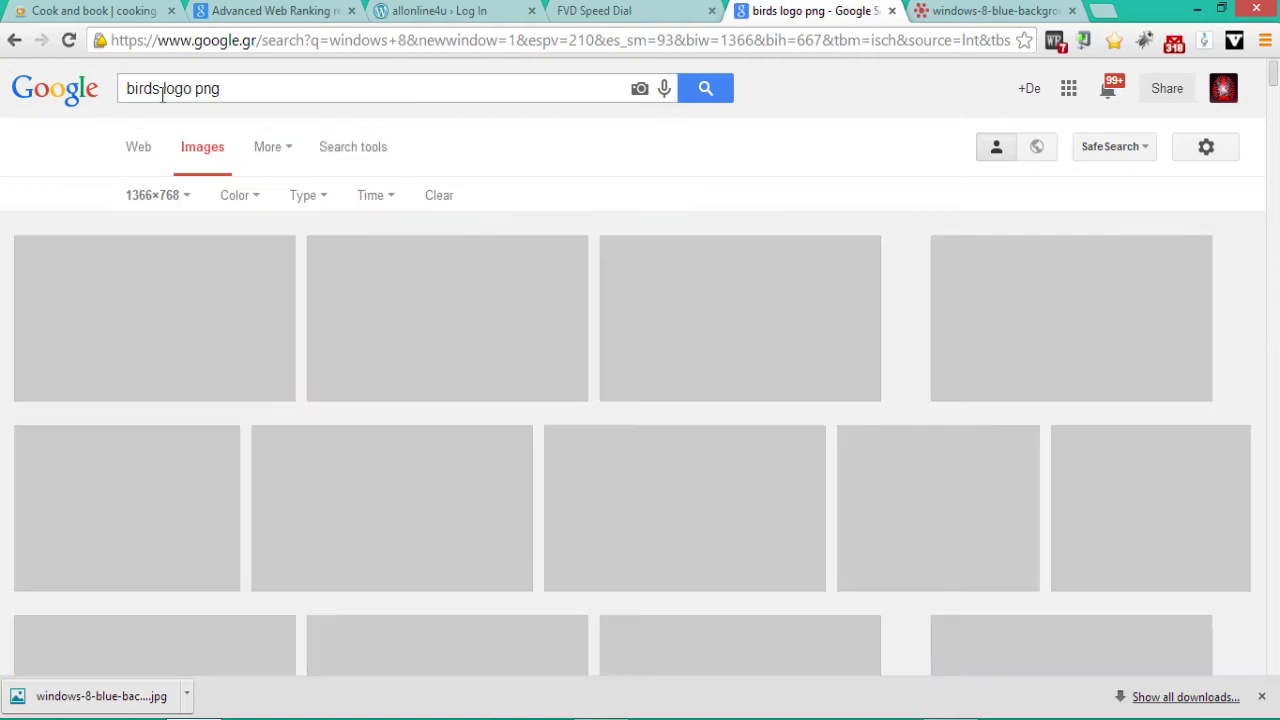
Find the blue creature logo on a transparent background in the image results and open it at full size.
{"action": "scroll", "coordinate": [390, 302], "scroll_direction": "down", "scroll_amount": 4}
{"action": "scroll", "coordinate": [405, 304], "scroll_direction": "down", "scroll_amount": 1}
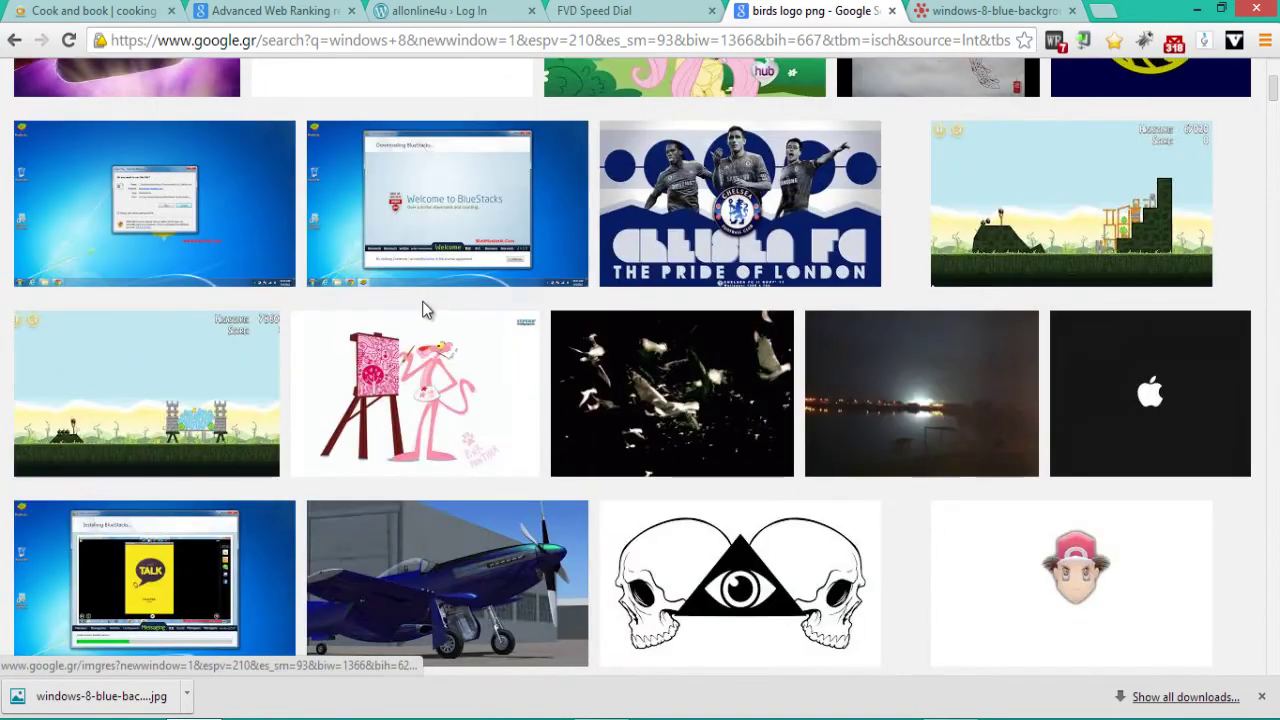
{"action": "scroll", "coordinate": [425, 312], "scroll_direction": "down", "scroll_amount": 2}
{"action": "scroll", "coordinate": [427, 320], "scroll_direction": "down", "scroll_amount": 1}
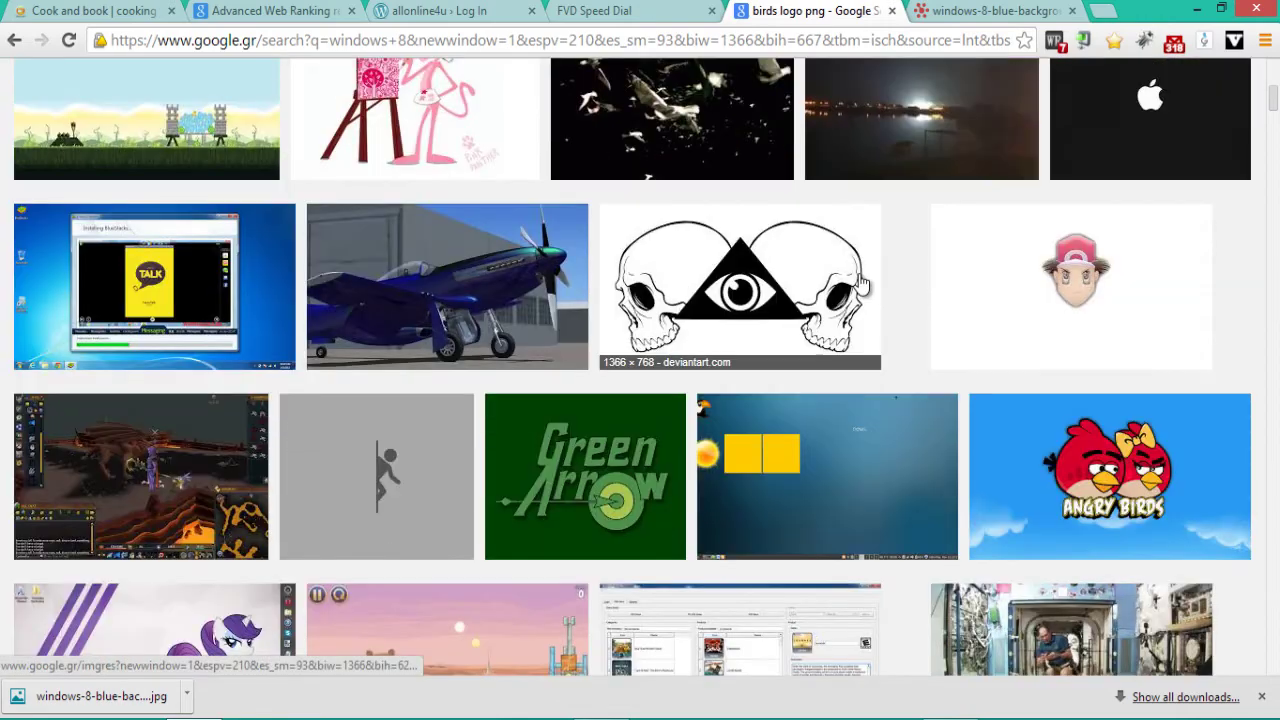
{"action": "scroll", "coordinate": [789, 297], "scroll_direction": "down", "scroll_amount": 5}
{"action": "scroll", "coordinate": [789, 300], "scroll_direction": "down", "scroll_amount": 5}
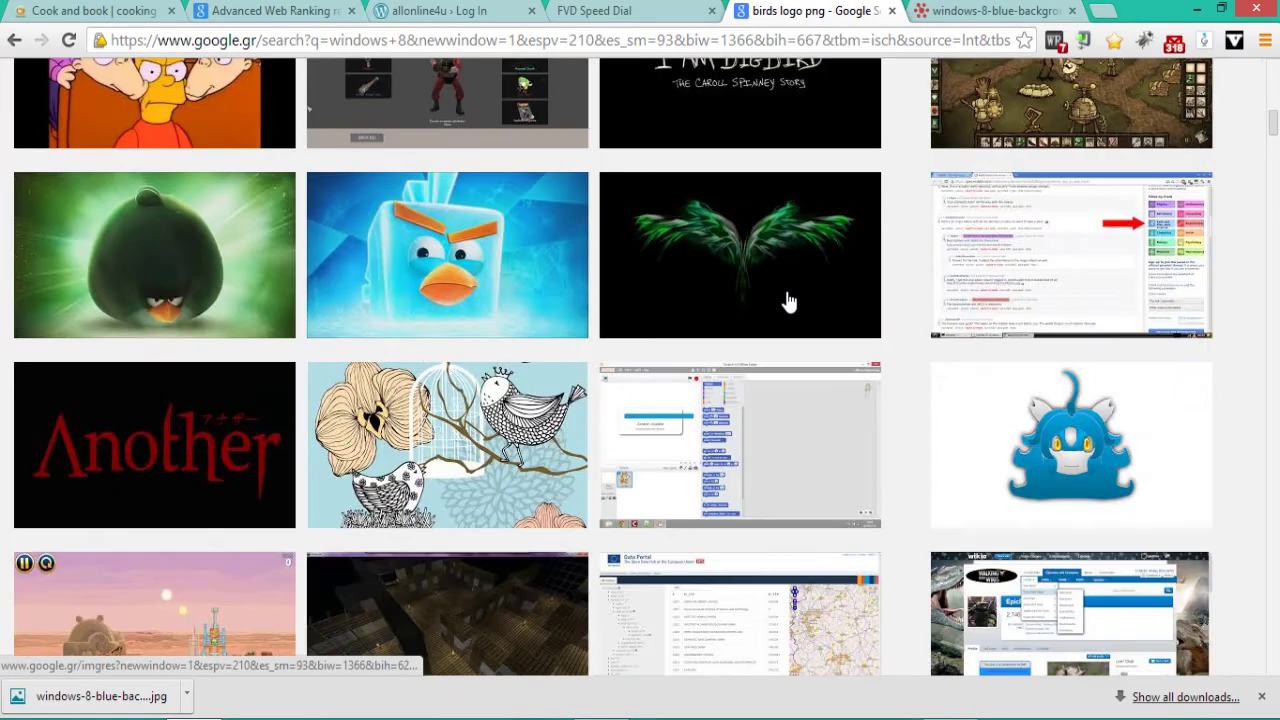
{"action": "left_click", "coordinate": [1057, 256]}
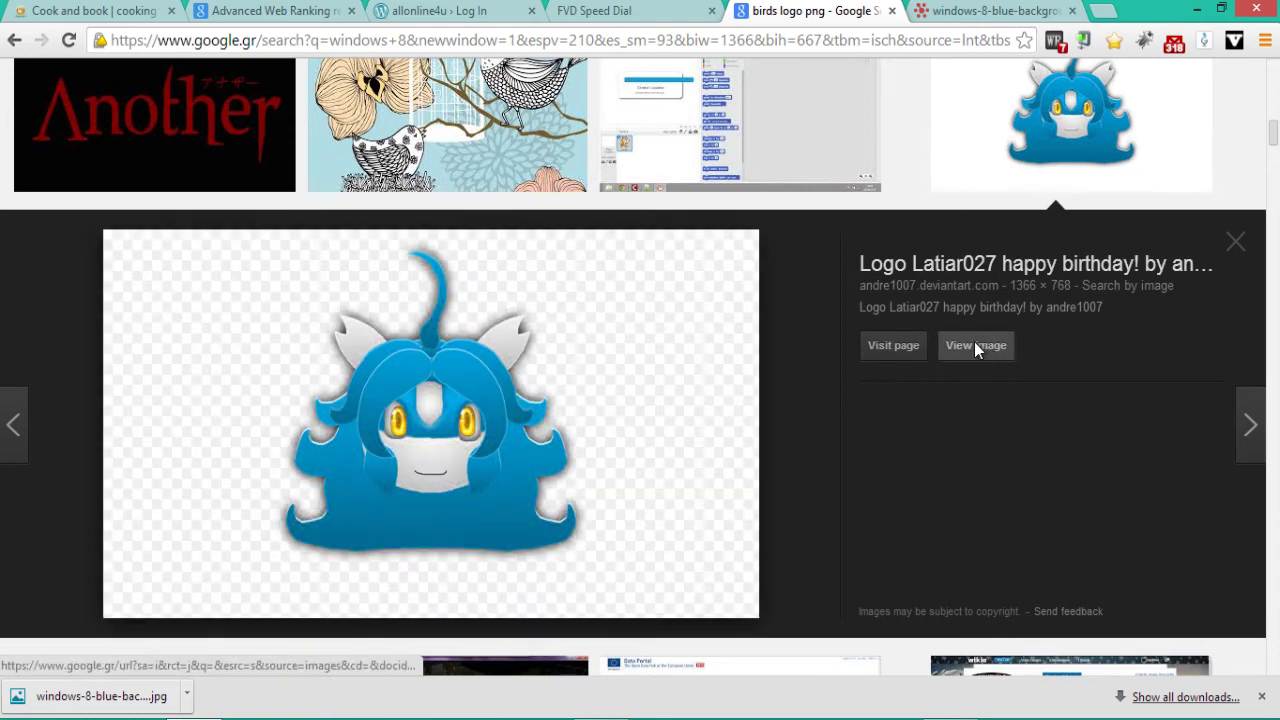
{"action": "left_click", "coordinate": [976, 347]}
Save the opened logo image to the Desktop as a PNG file.
{"action": "right_click", "coordinate": [444, 347]}
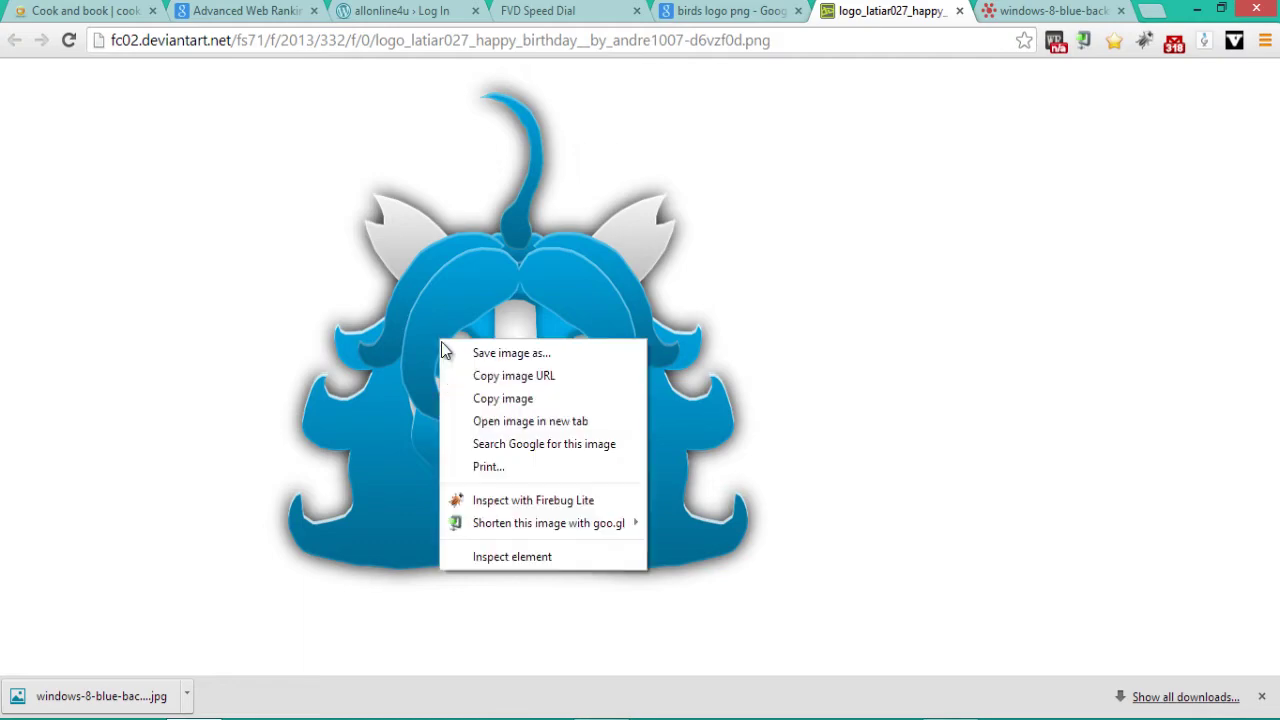
{"action": "left_click", "coordinate": [484, 357]}
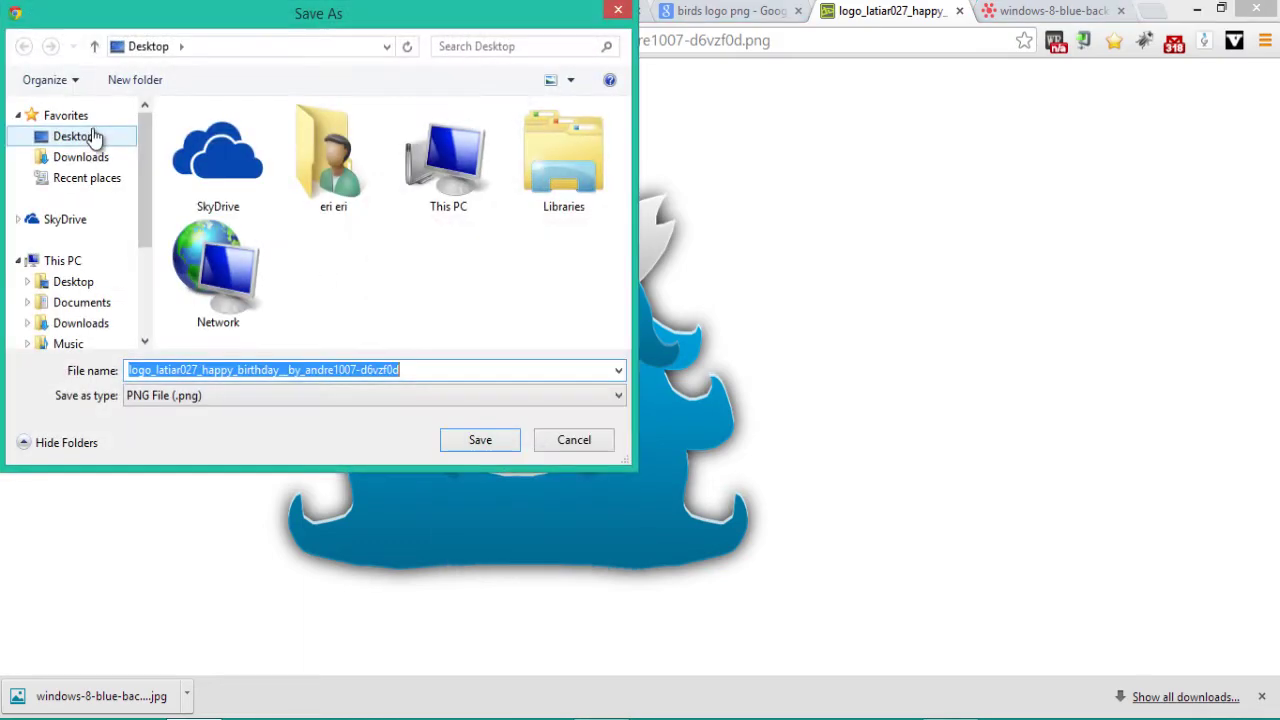
{"action": "left_click", "coordinate": [90, 131]}
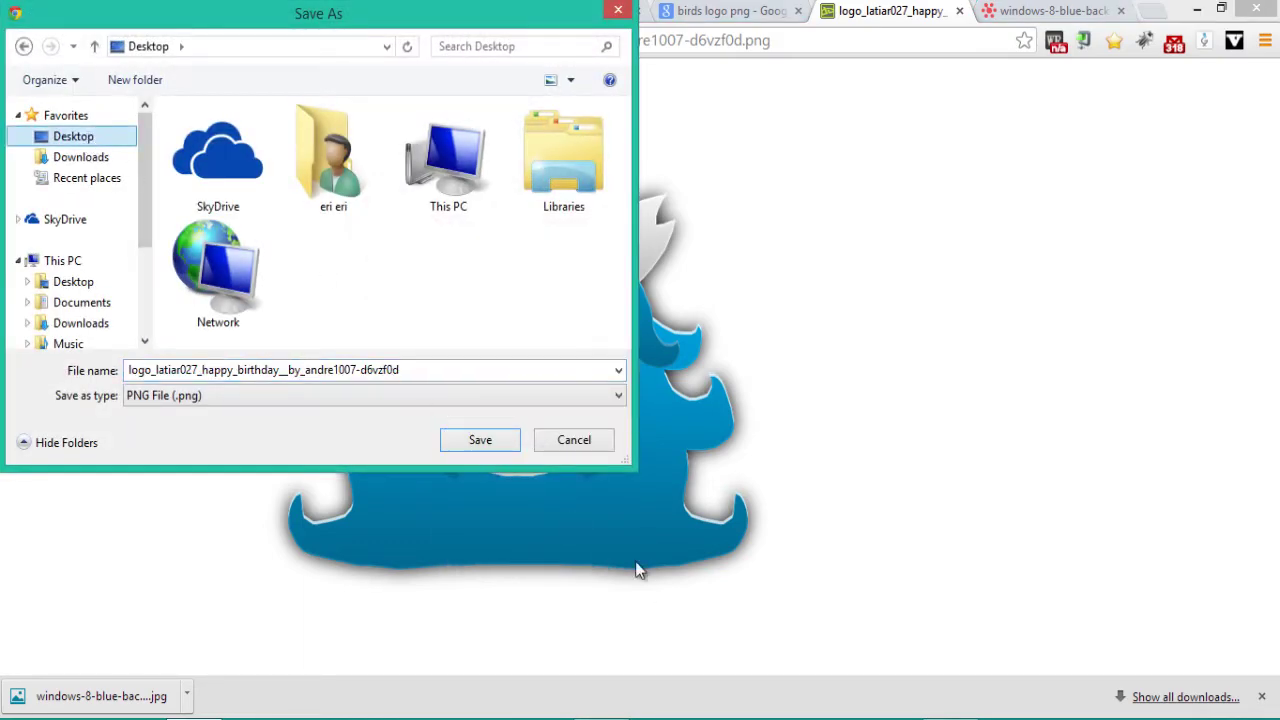
{"action": "left_click", "coordinate": [490, 445]}
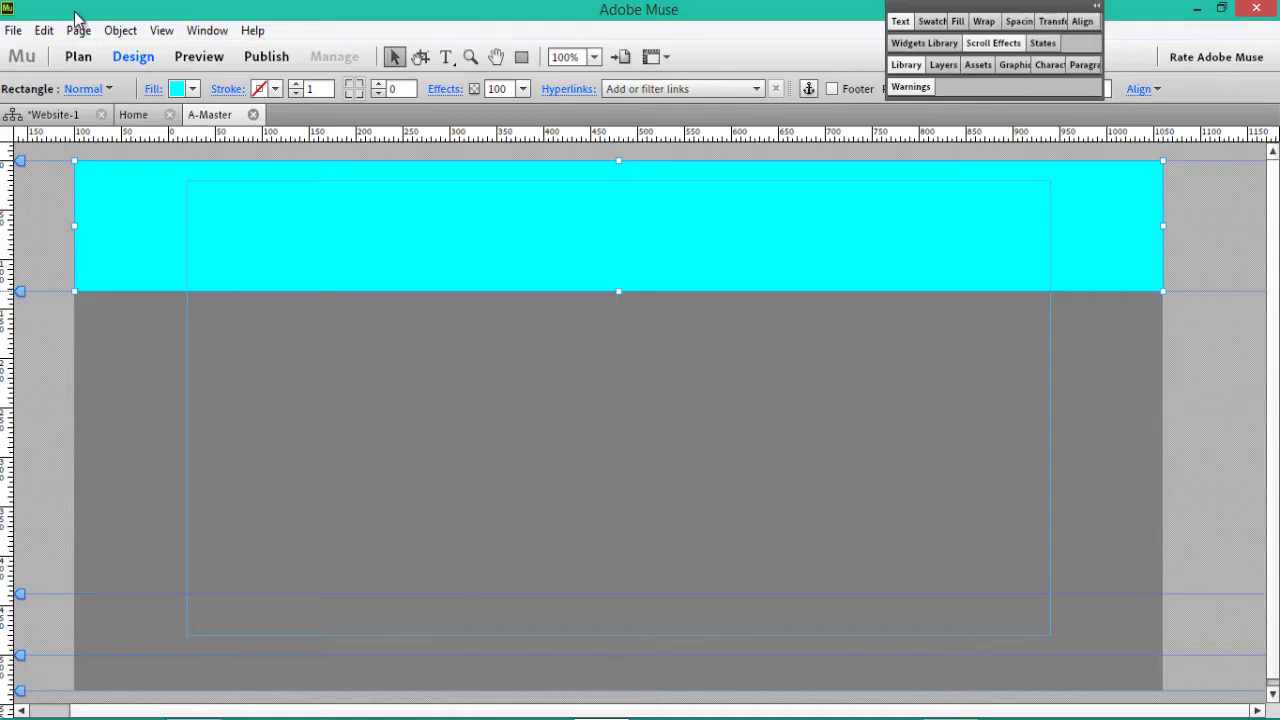
Import the blue creature logo image from the Desktop and place it at the right end of the cyan header band.
{"action": "left_click", "coordinate": [13, 30]}
{"action": "left_click", "coordinate": [50, 242]}
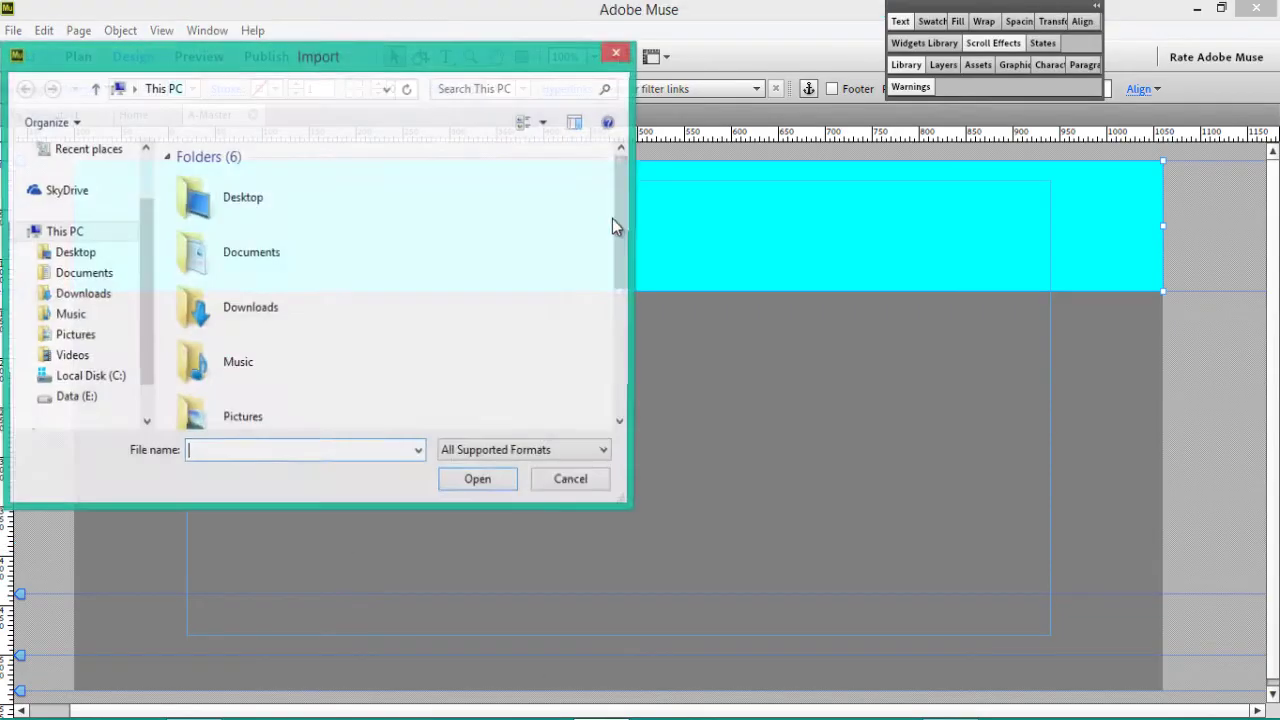
{"action": "left_click", "coordinate": [262, 212]}
{"action": "double_click", "coordinate": [262, 212]}
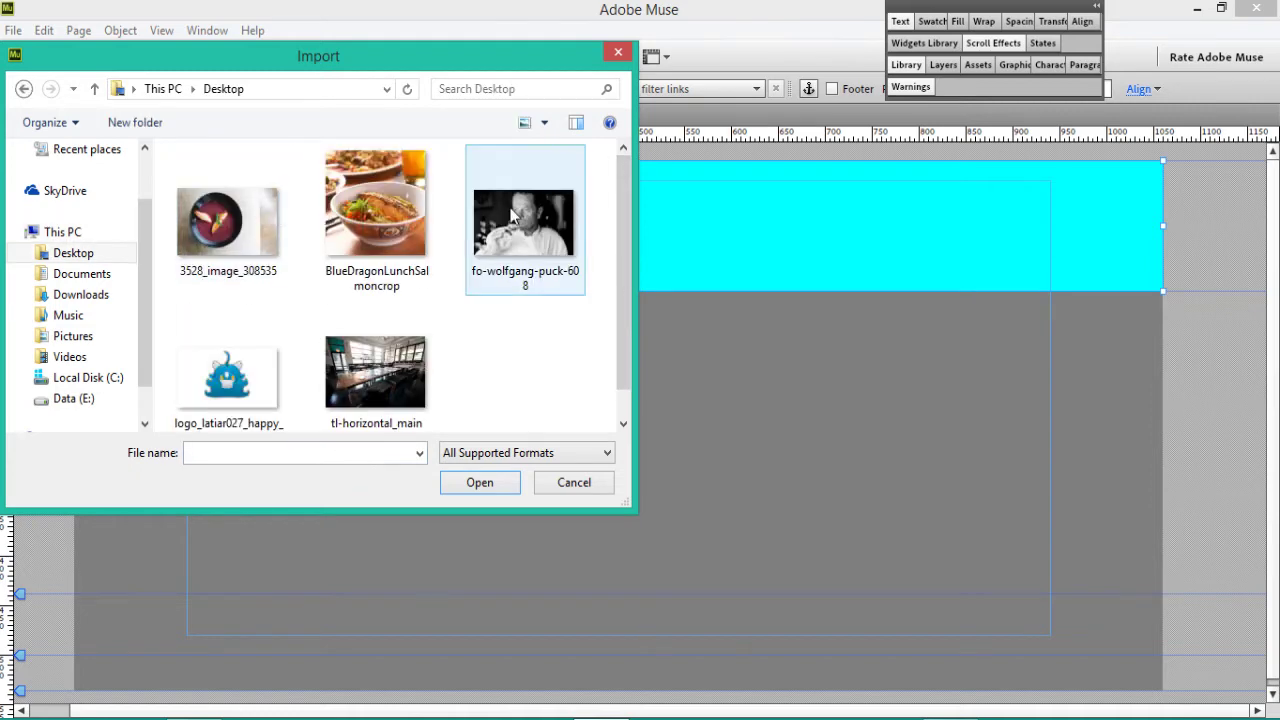
{"action": "left_click", "coordinate": [273, 394]}
{"action": "left_click", "coordinate": [519, 482]}
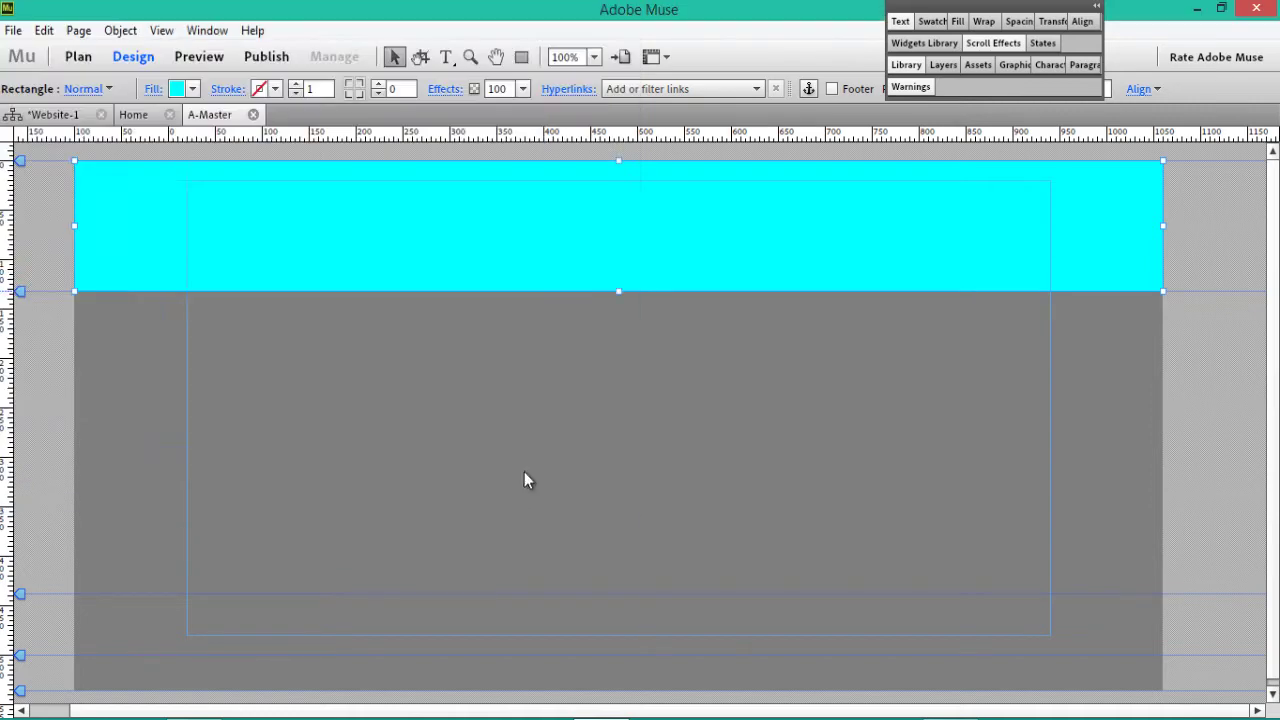
{"action": "left_click_drag", "start_coordinate": [734, 200], "coordinate": [960, 270]}
{"action": "left_click_drag", "start_coordinate": [876, 264], "coordinate": [1060, 235]}
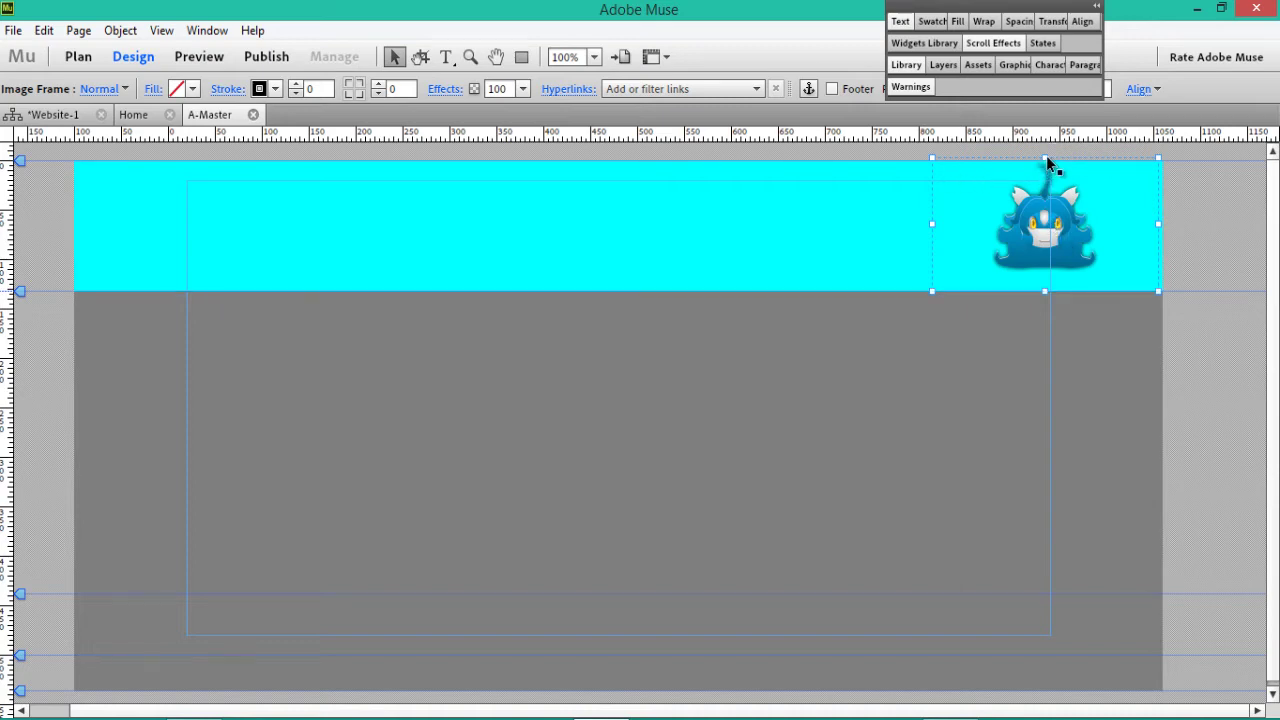
Tighten the logo's image frame around the creature on all sides and centre the logo vertically near the band's right end.
{"action": "left_click_drag", "start_coordinate": [1044, 158], "coordinate": [1045, 161]}
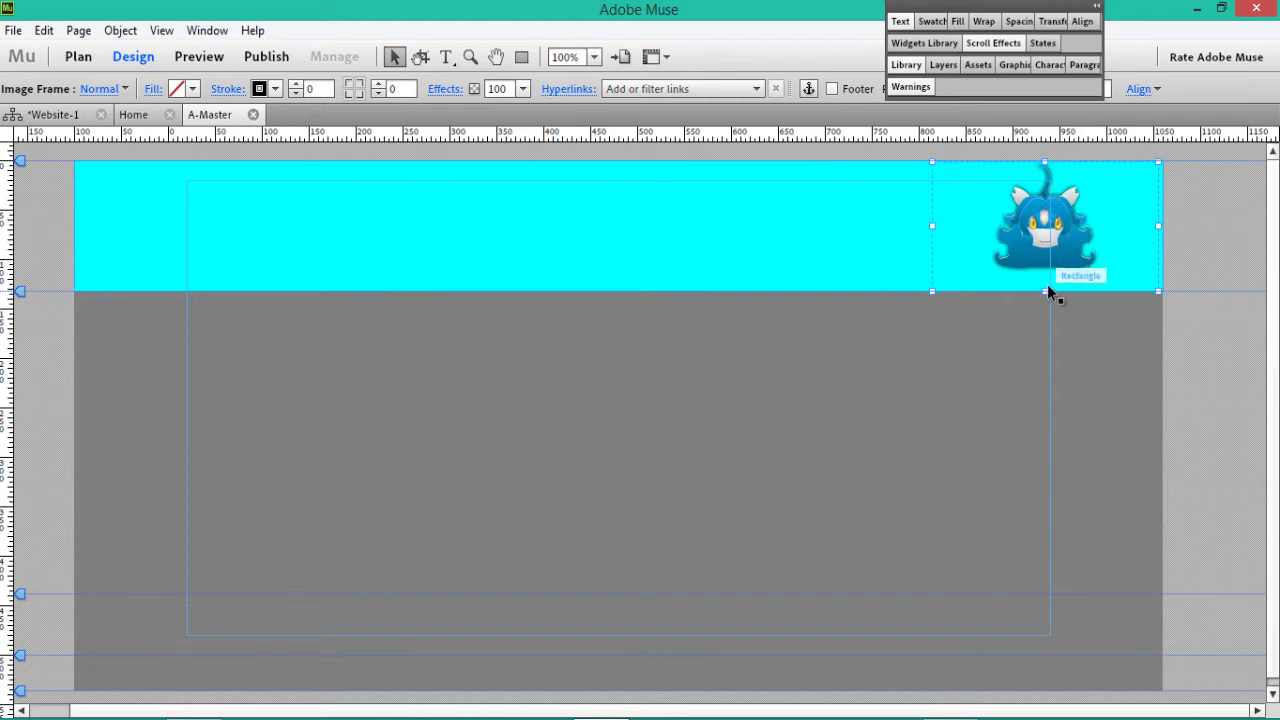
{"action": "left_click_drag", "start_coordinate": [1045, 291], "coordinate": [1045, 276]}
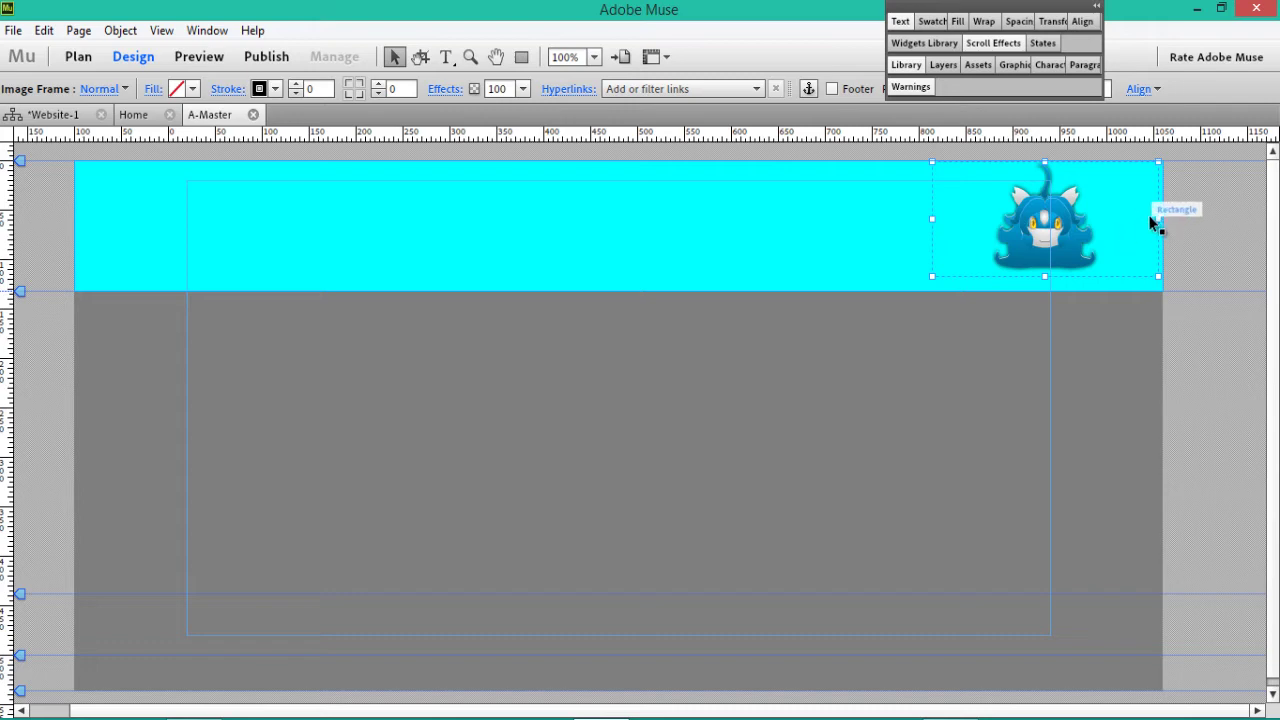
{"action": "left_click_drag", "start_coordinate": [1157, 219], "coordinate": [1105, 219]}
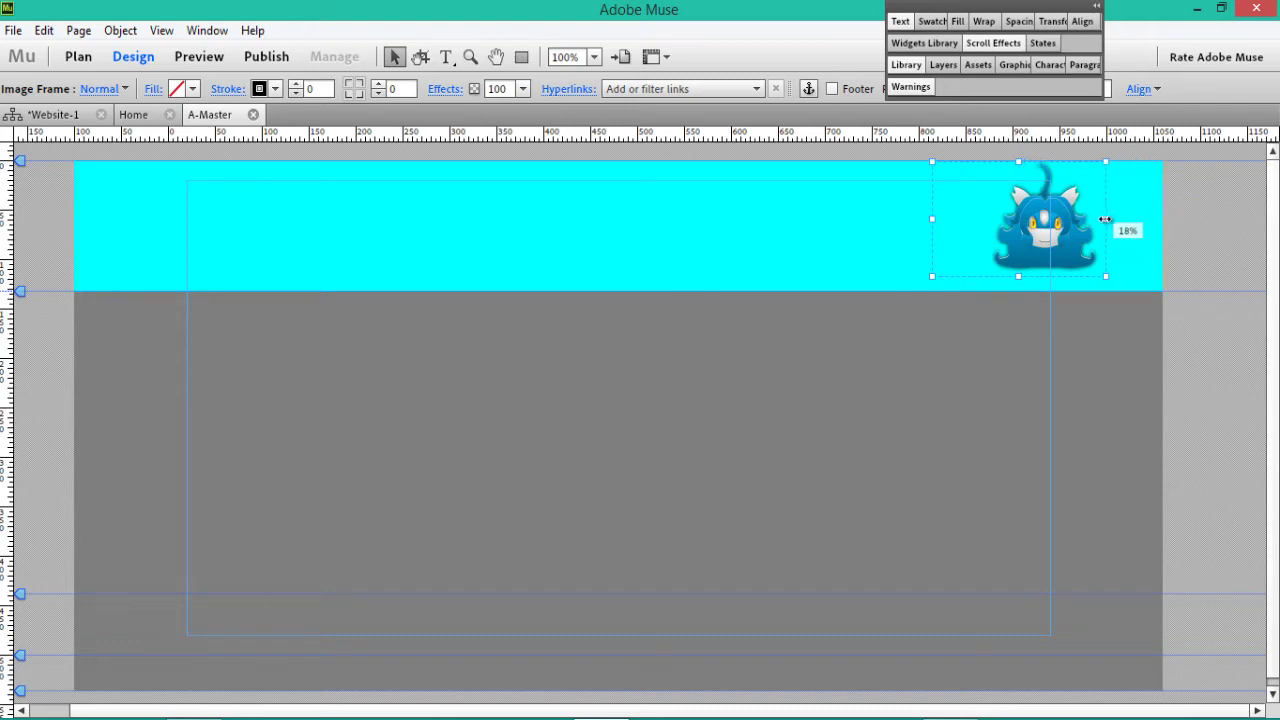
{"action": "left_click_drag", "start_coordinate": [932, 219], "coordinate": [1054, 242]}
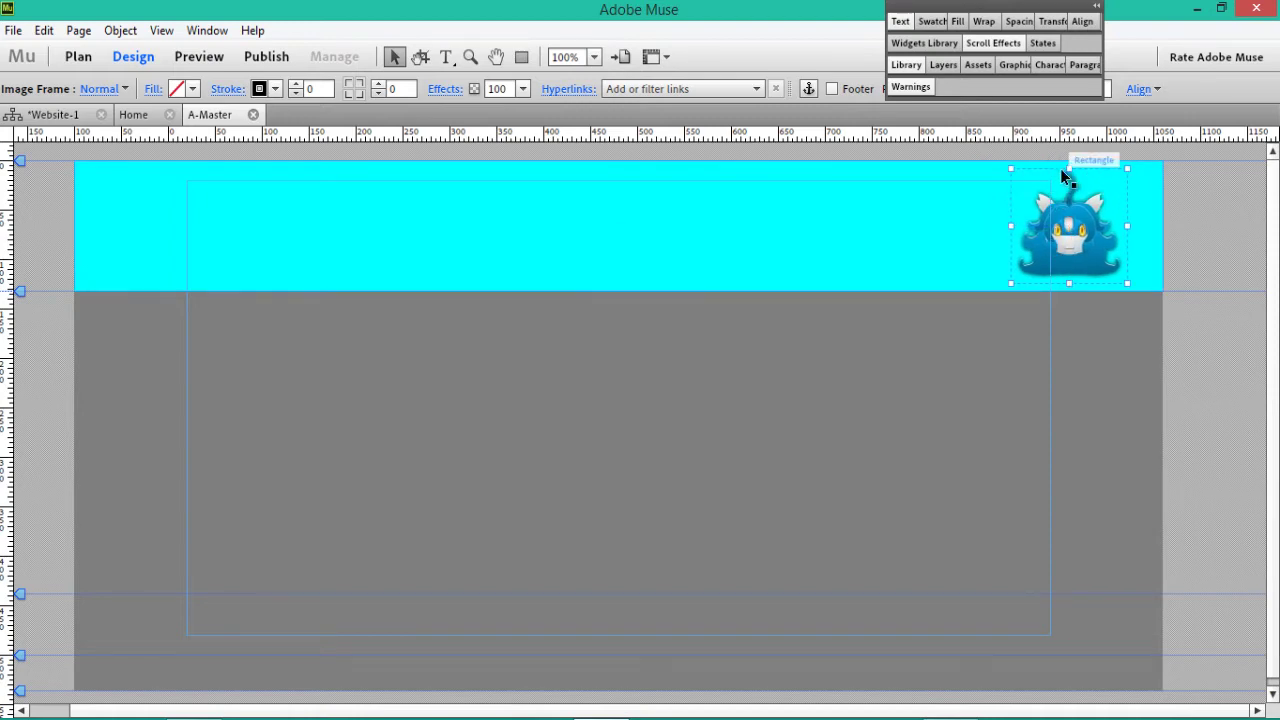
{"action": "left_click_drag", "start_coordinate": [1069, 170], "coordinate": [1068, 239]}
{"action": "left_click_drag", "start_coordinate": [1071, 302], "coordinate": [1077, 305]}
{"action": "left_click", "coordinate": [1184, 349]}
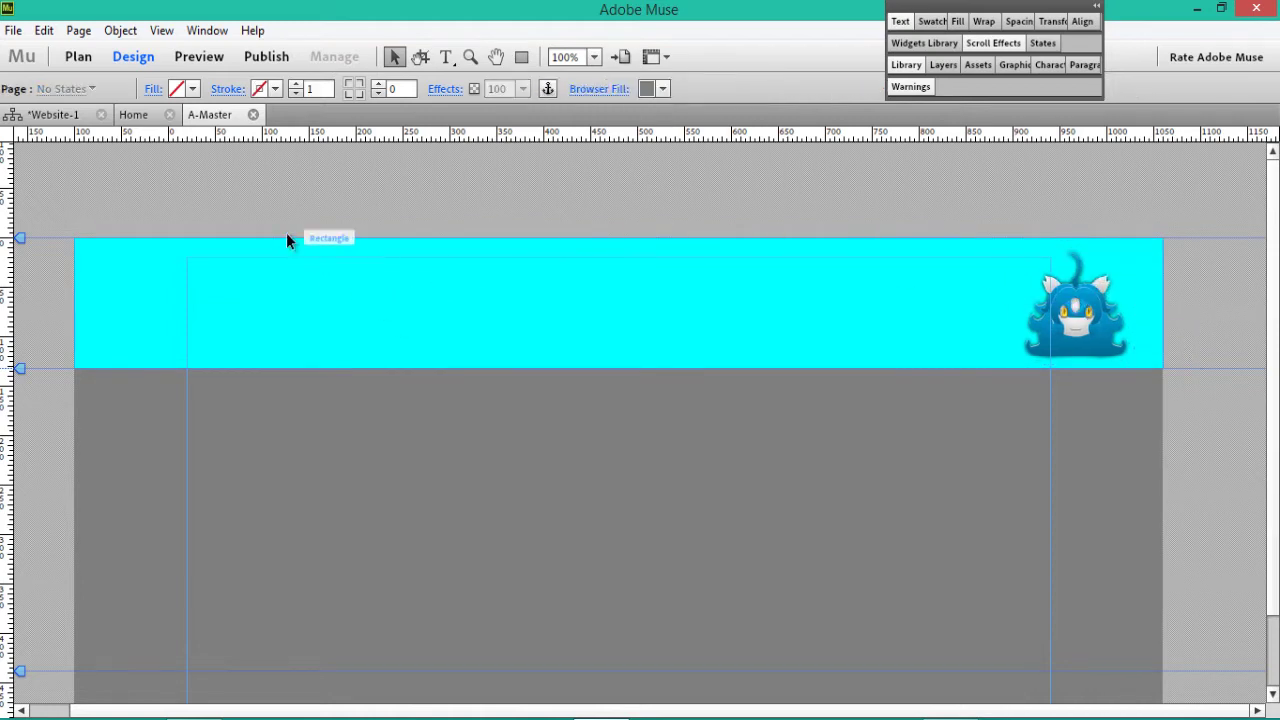
Add a Horizontal menu widget along the cyan band's lower edge and enlarge it to 582 px wide at X 144, Y 78.
{"action": "left_click", "coordinate": [927, 43]}
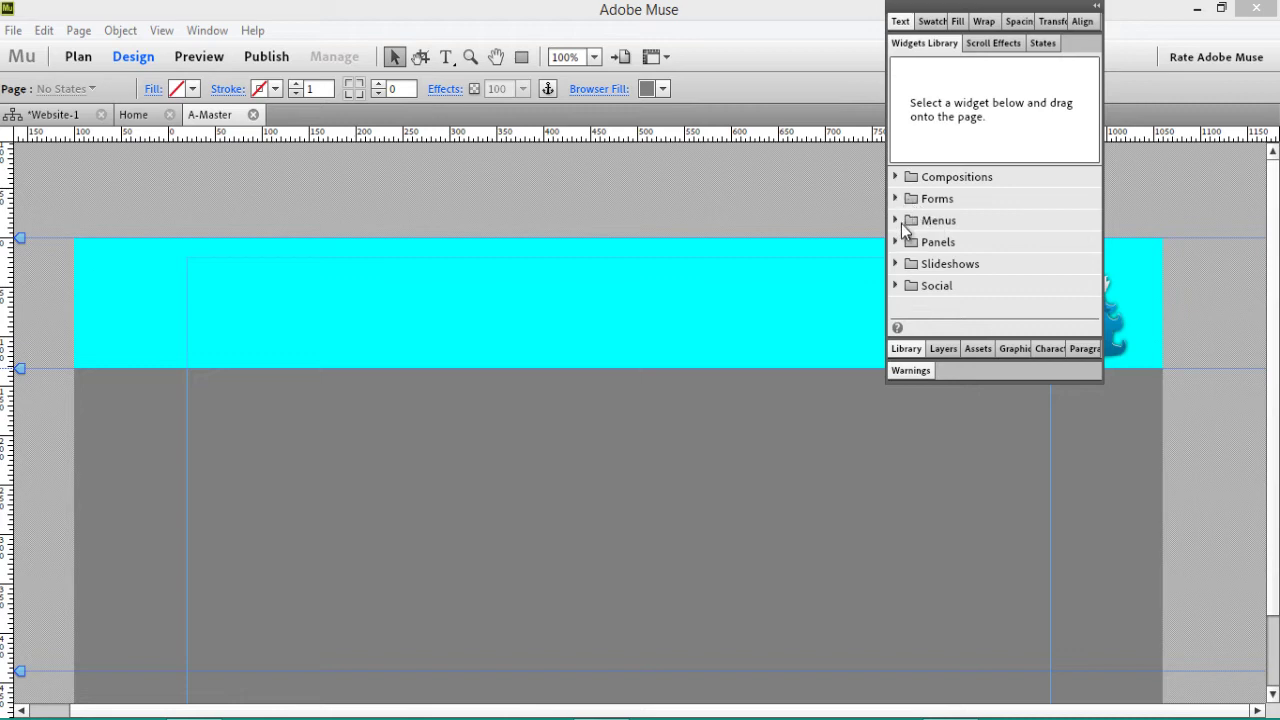
{"action": "left_click", "coordinate": [896, 220]}
{"action": "left_click_drag", "start_coordinate": [947, 243], "coordinate": [508, 309]}
{"action": "left_click_drag", "start_coordinate": [619, 320], "coordinate": [549, 349]}
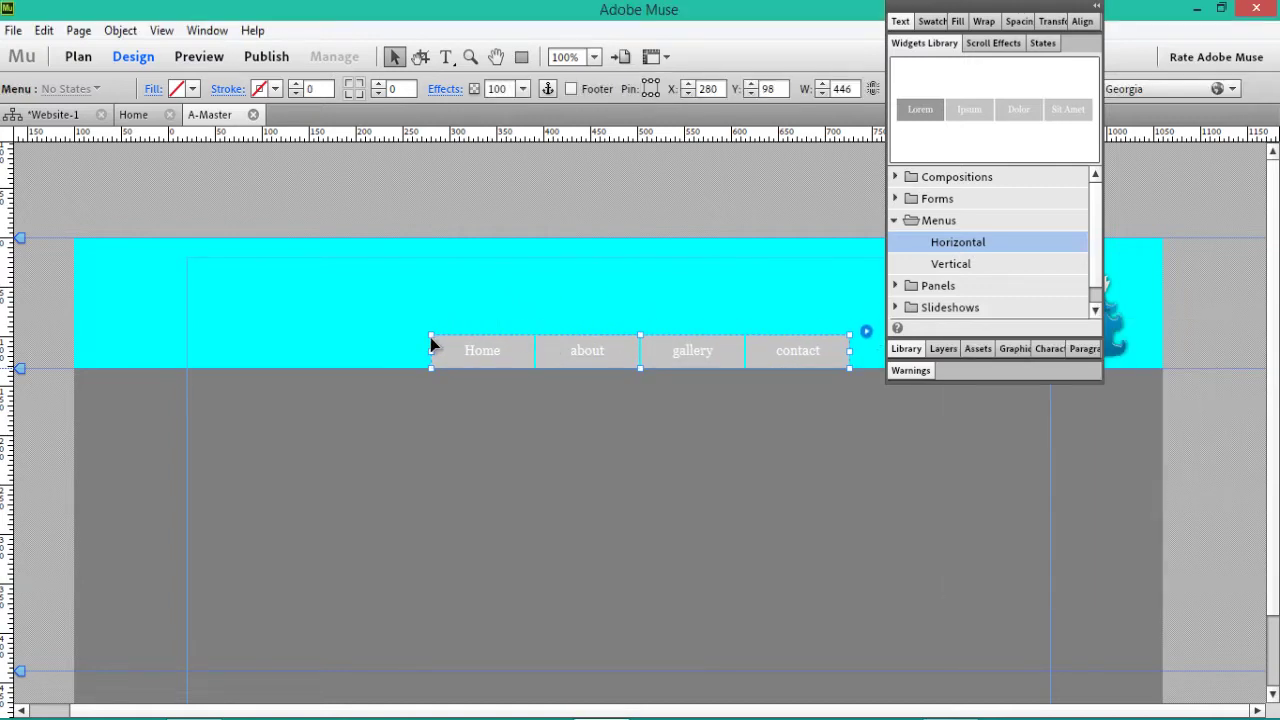
{"action": "left_click_drag", "start_coordinate": [430, 337], "coordinate": [304, 317]}
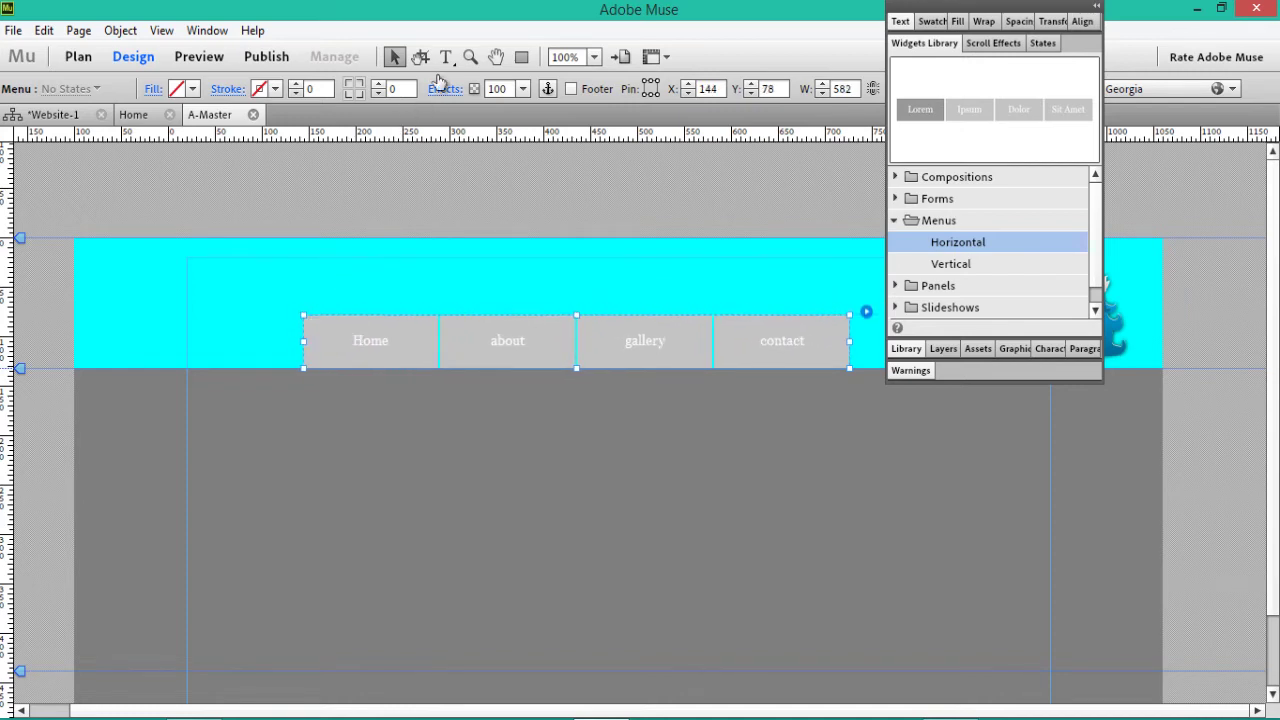
Set the menu text to Open Sans Light at size 22.
{"action": "left_click", "coordinate": [446, 57]}
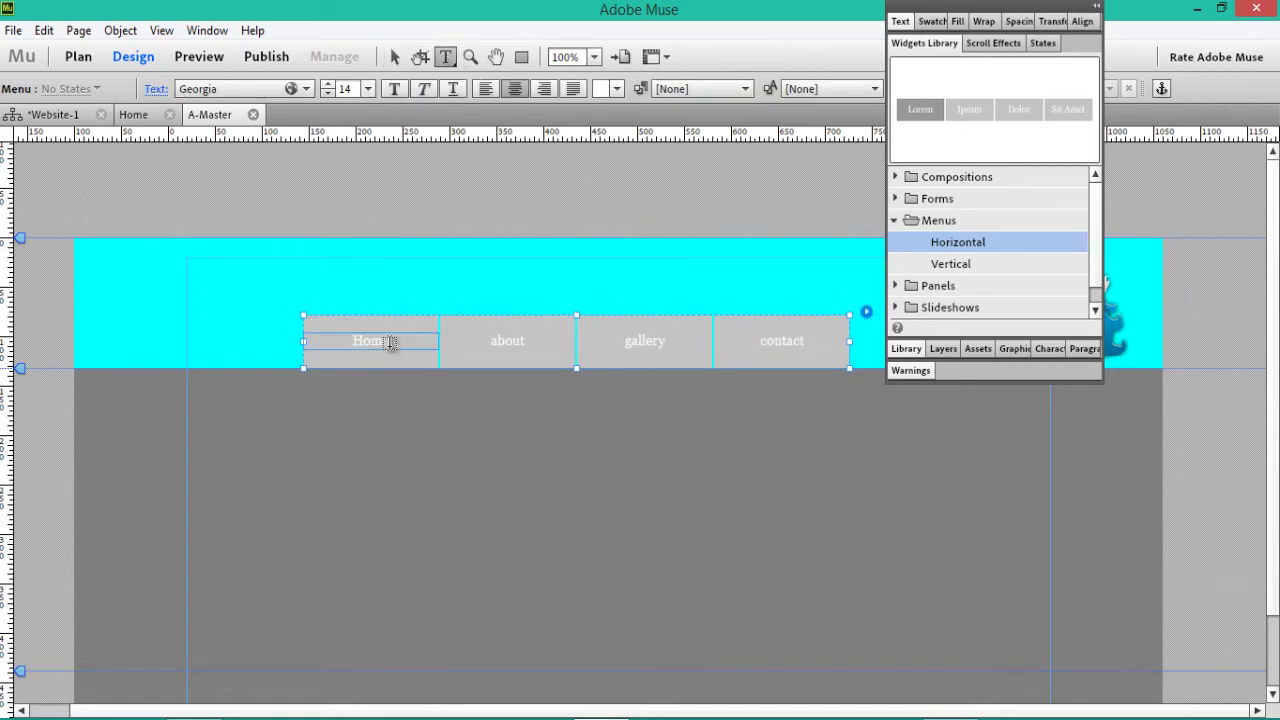
{"action": "left_click", "coordinate": [305, 89]}
{"action": "scroll", "coordinate": [410, 210], "scroll_direction": "up", "scroll_amount": 5}
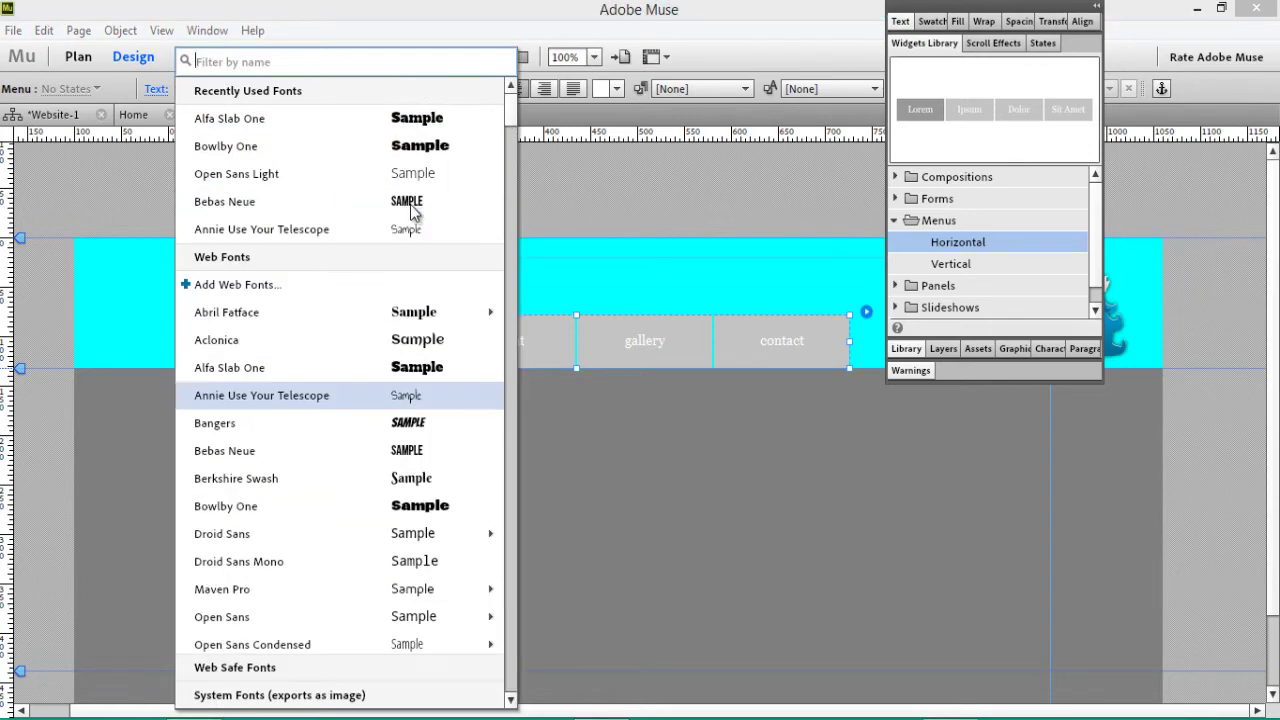
{"action": "left_click", "coordinate": [395, 174]}
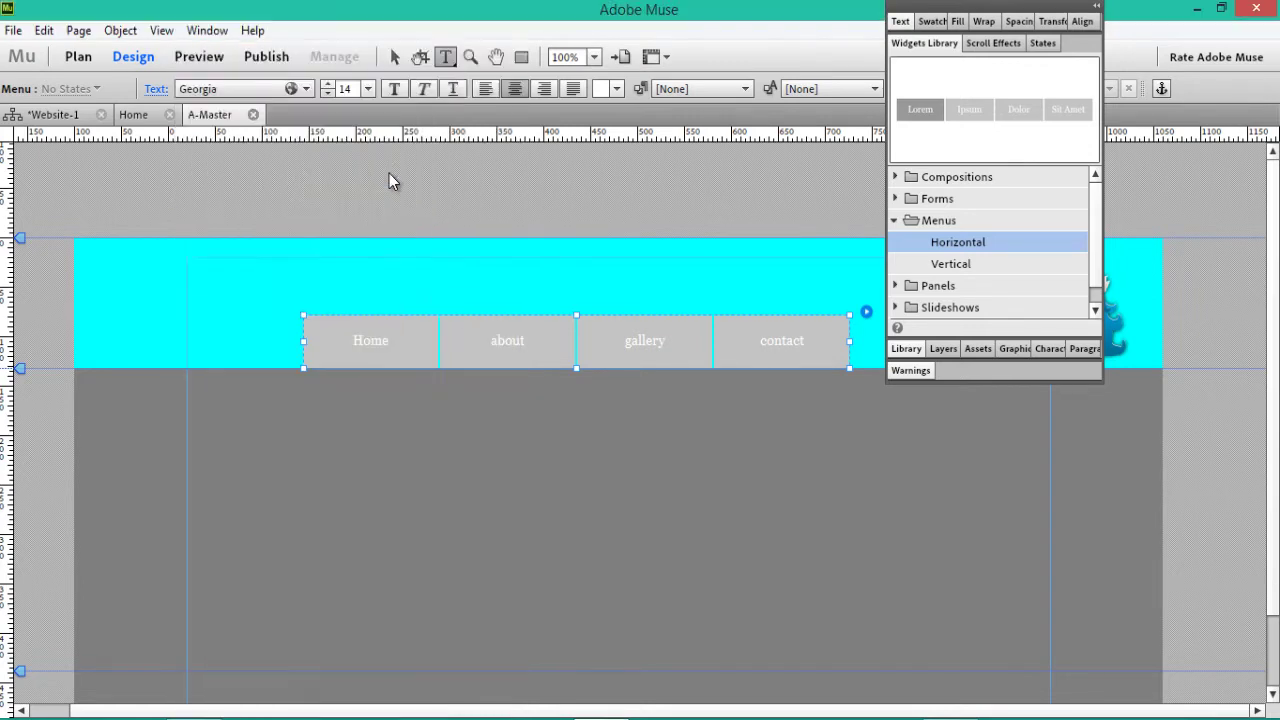
{"action": "left_click", "coordinate": [327, 86]}
{"action": "left_click", "coordinate": [327, 86]}
{"action": "left_click", "coordinate": [327, 86]}
{"action": "left_click", "coordinate": [327, 86]}
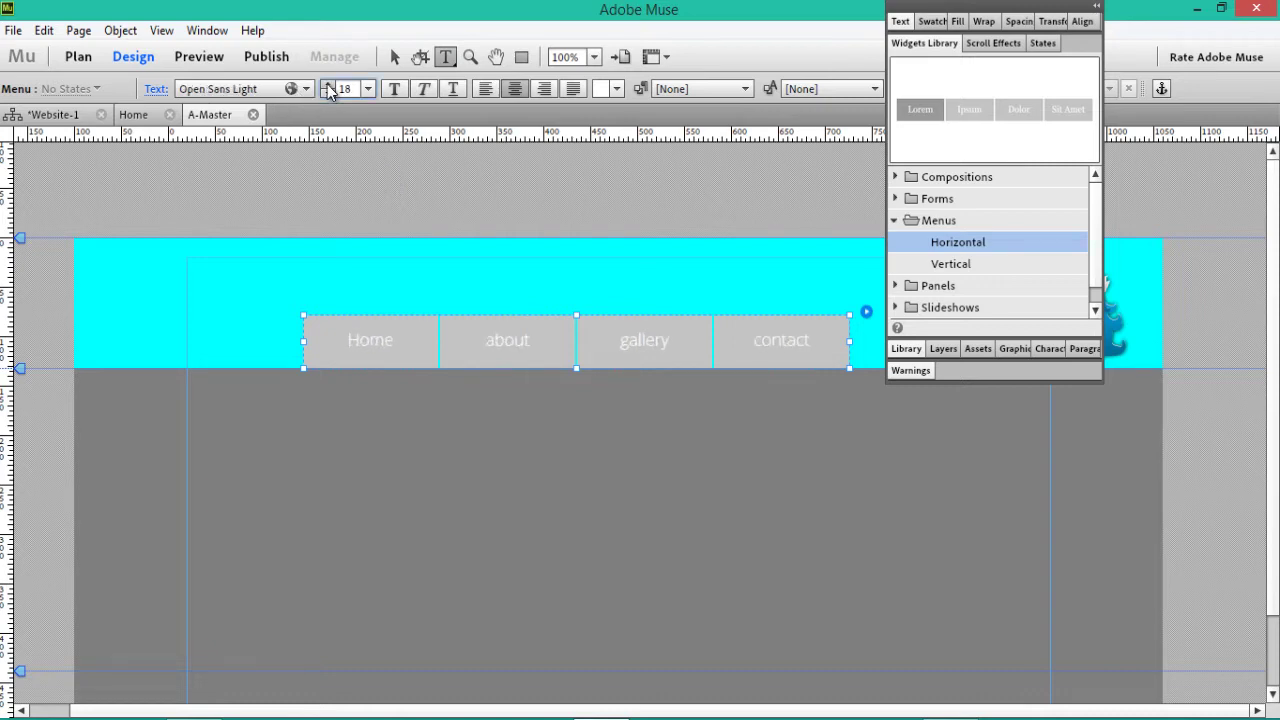
{"action": "left_click", "coordinate": [327, 86]}
{"action": "left_click", "coordinate": [327, 86]}
{"action": "left_click", "coordinate": [327, 86]}
{"action": "left_click", "coordinate": [327, 86]}
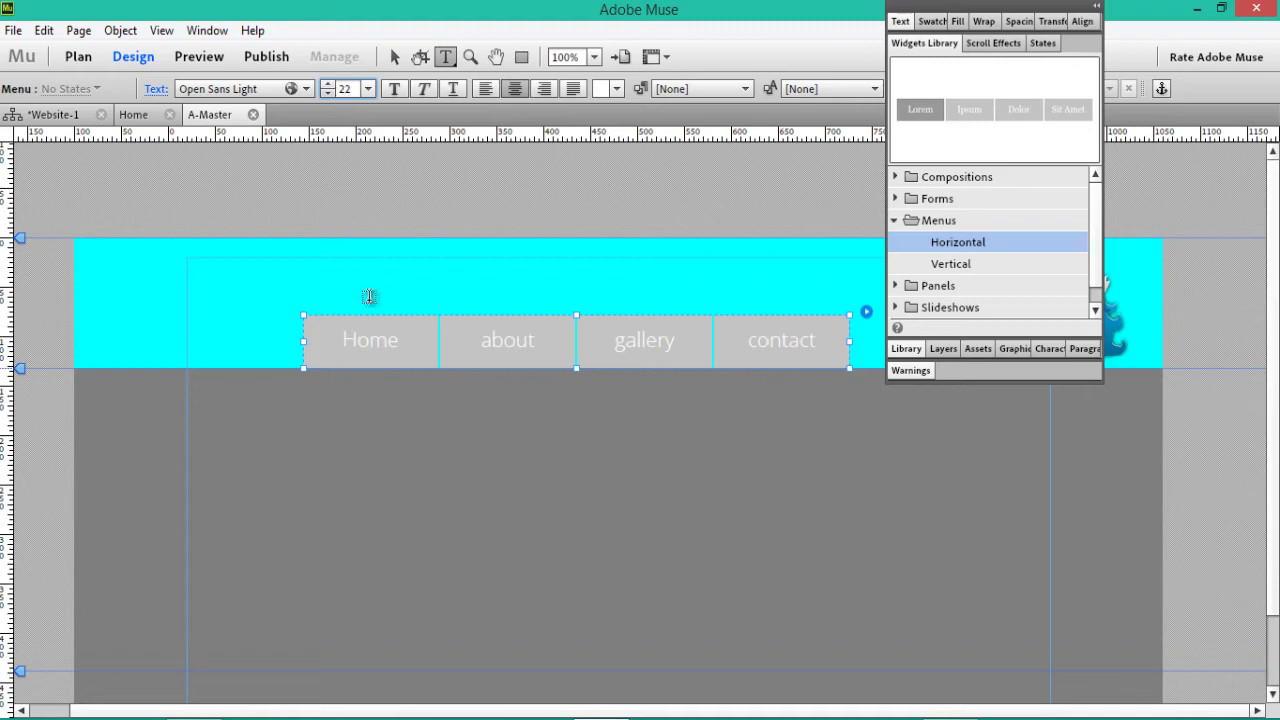
Fill the menu items' Normal state with solid blue 0000FF at 52% opacity.
{"action": "left_click", "coordinate": [392, 59]}
{"action": "left_click", "coordinate": [320, 354]}
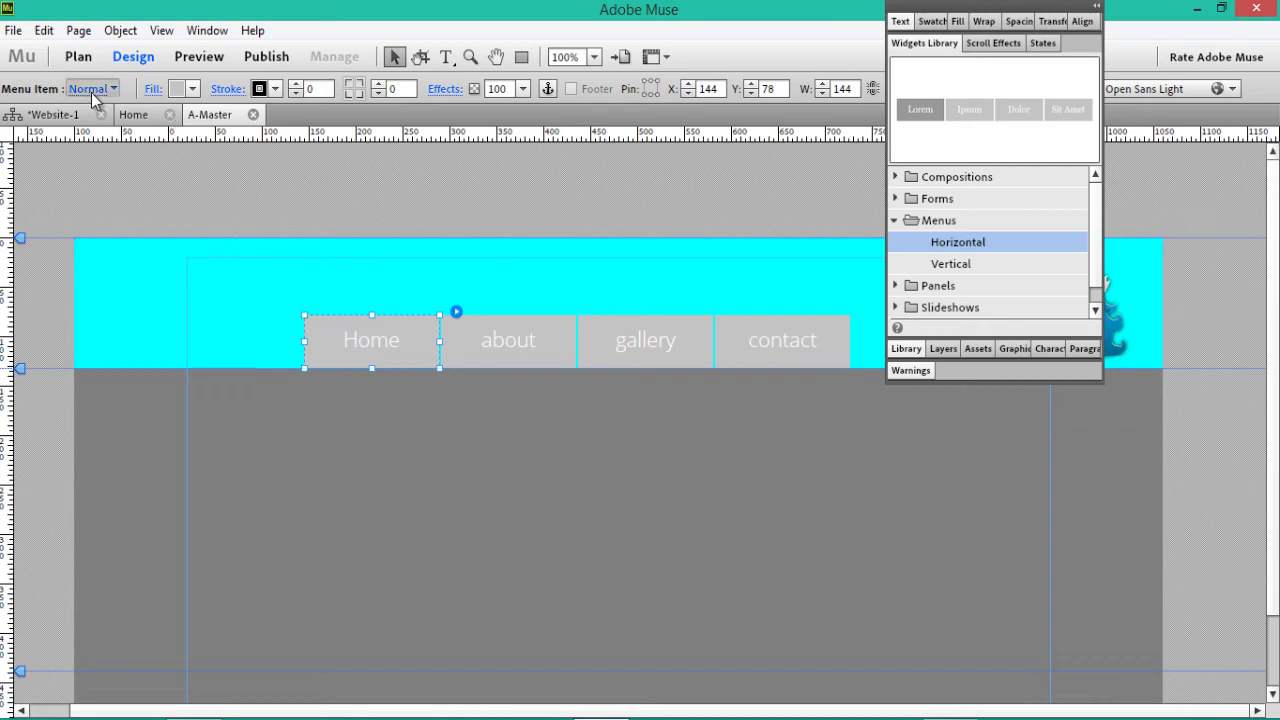
{"action": "left_click", "coordinate": [193, 89]}
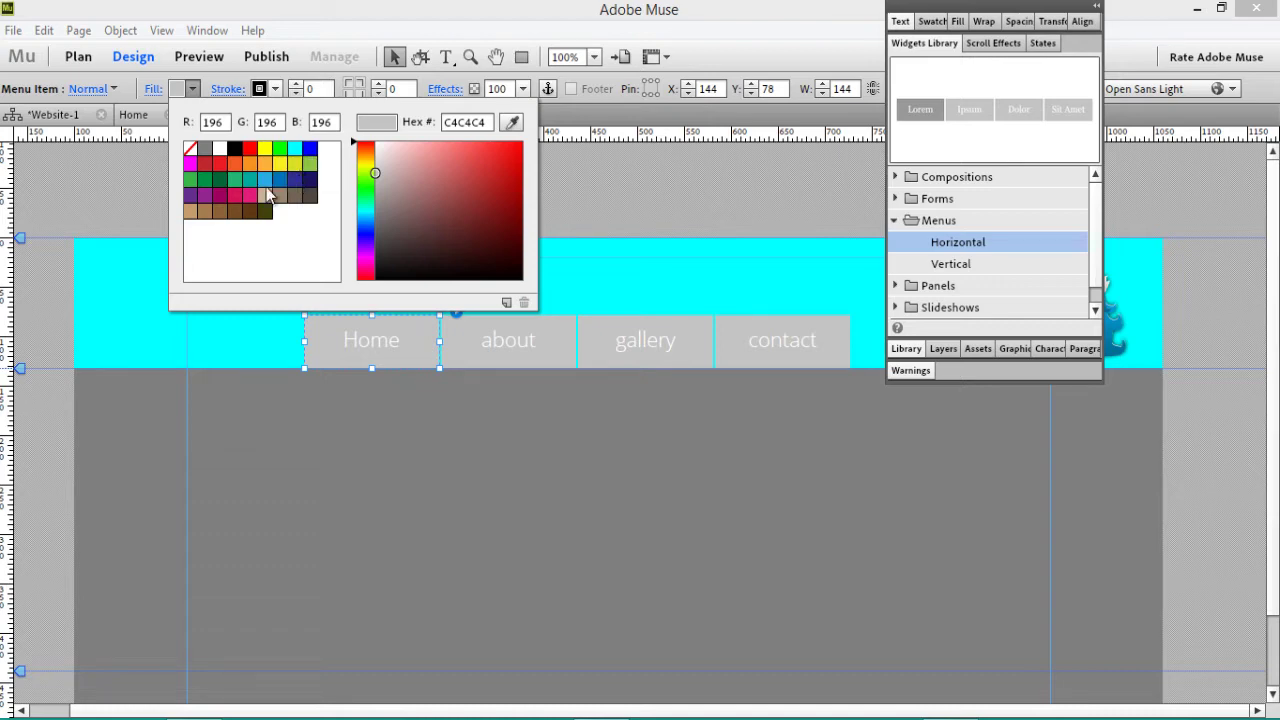
{"action": "left_click", "coordinate": [307, 152]}
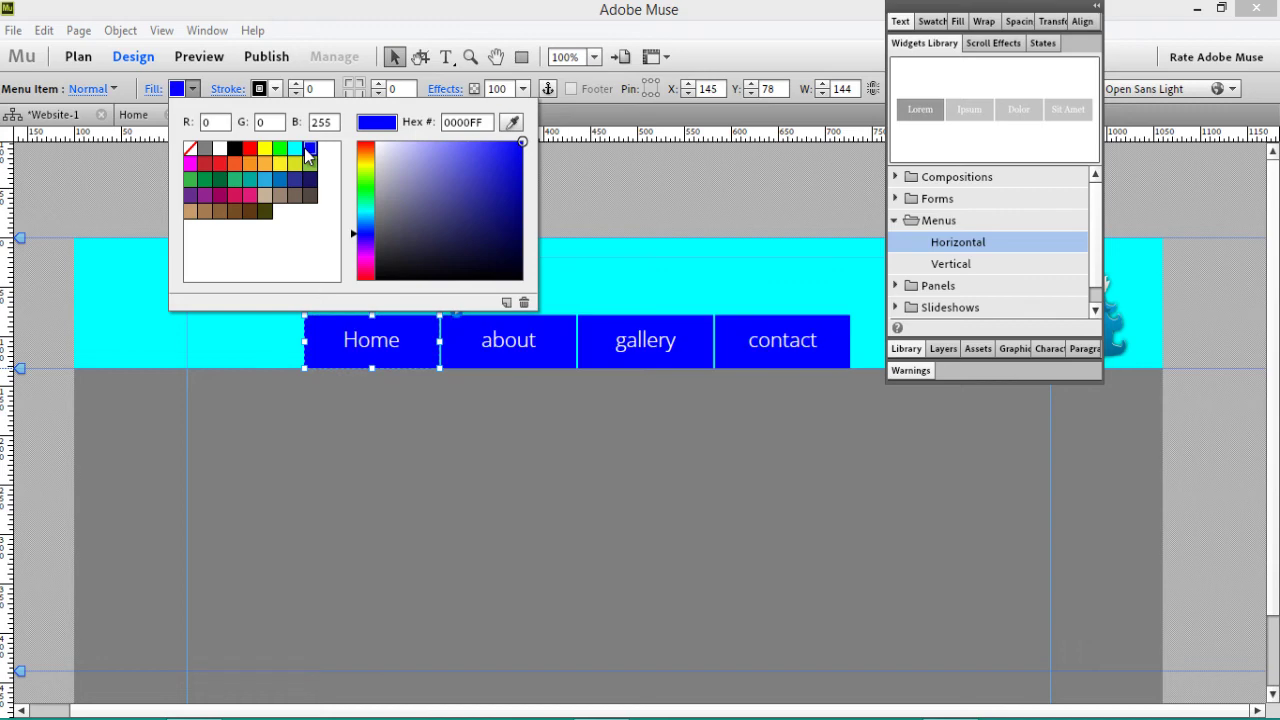
{"action": "left_click", "coordinate": [200, 72]}
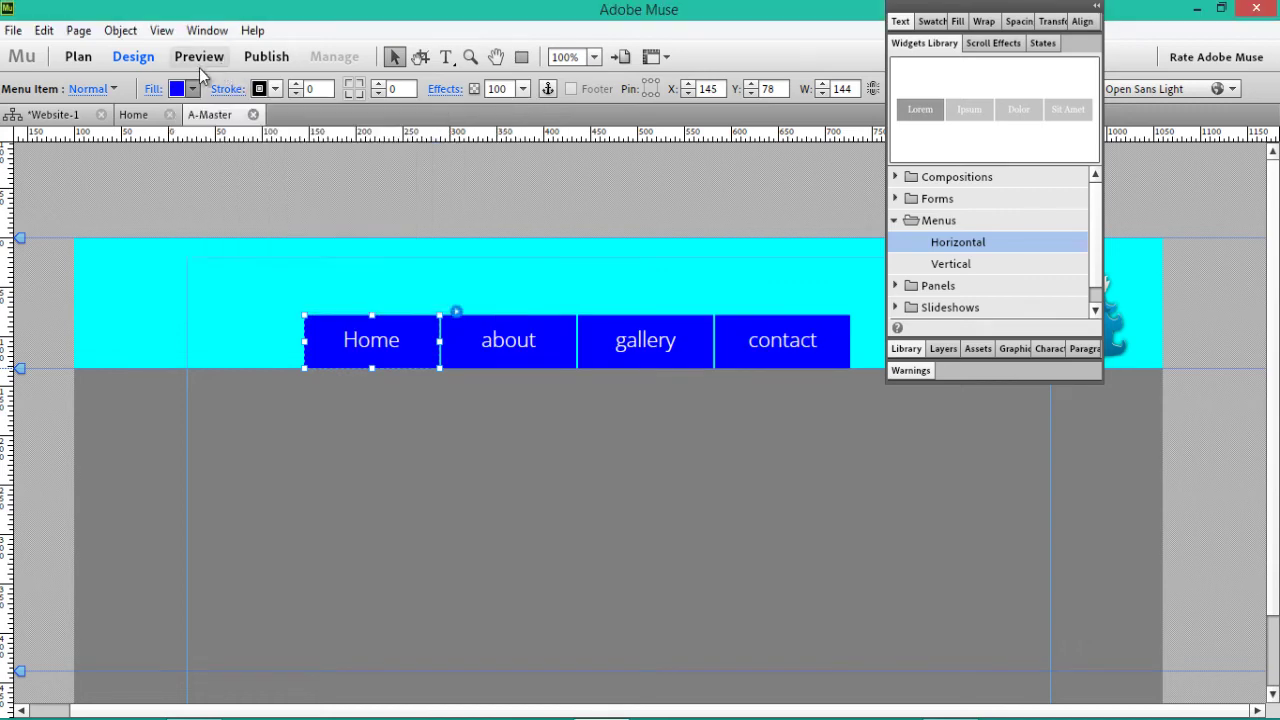
{"action": "left_click", "coordinate": [153, 90]}
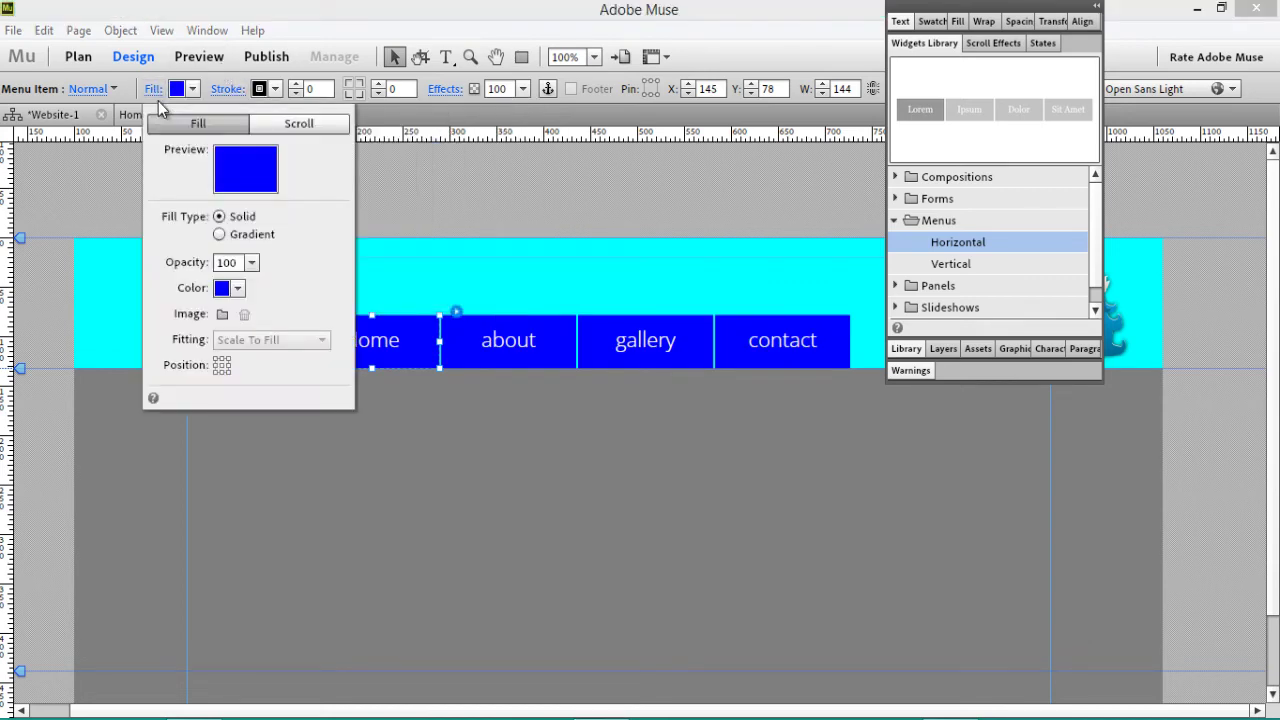
{"action": "left_click", "coordinate": [253, 264]}
{"action": "left_click_drag", "start_coordinate": [308, 283], "coordinate": [270, 287]}
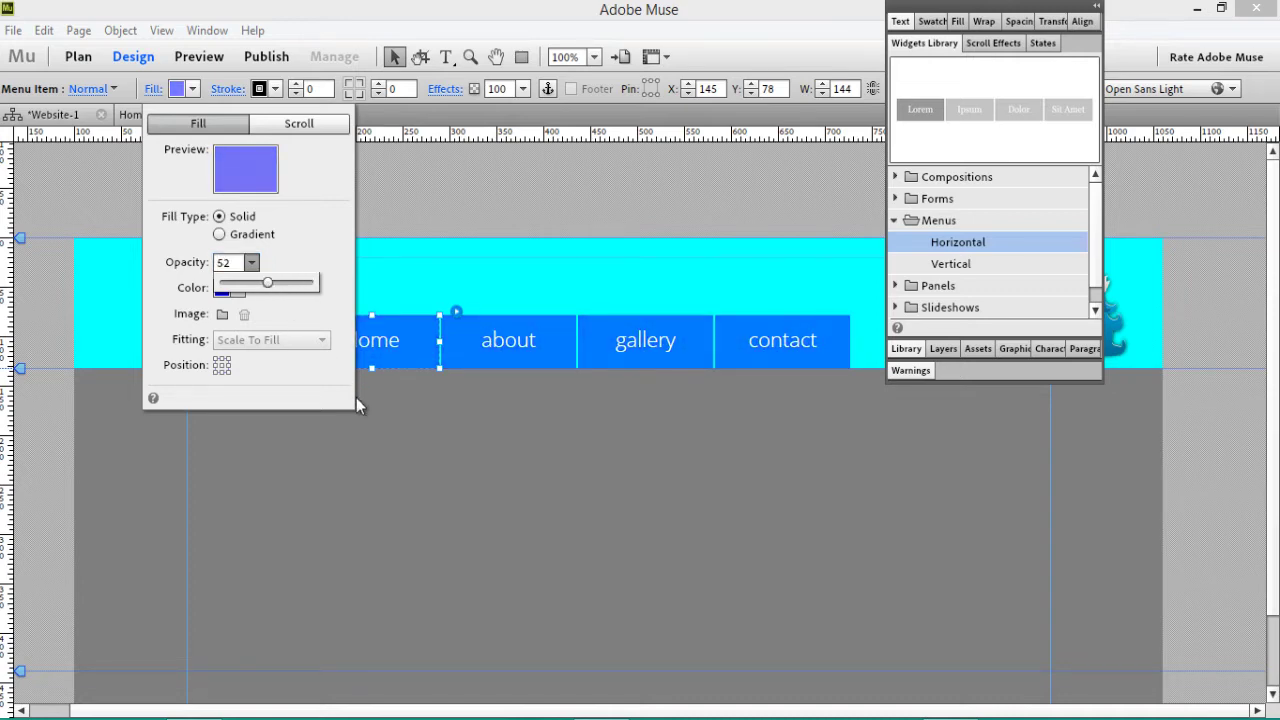
{"action": "left_click", "coordinate": [433, 482]}
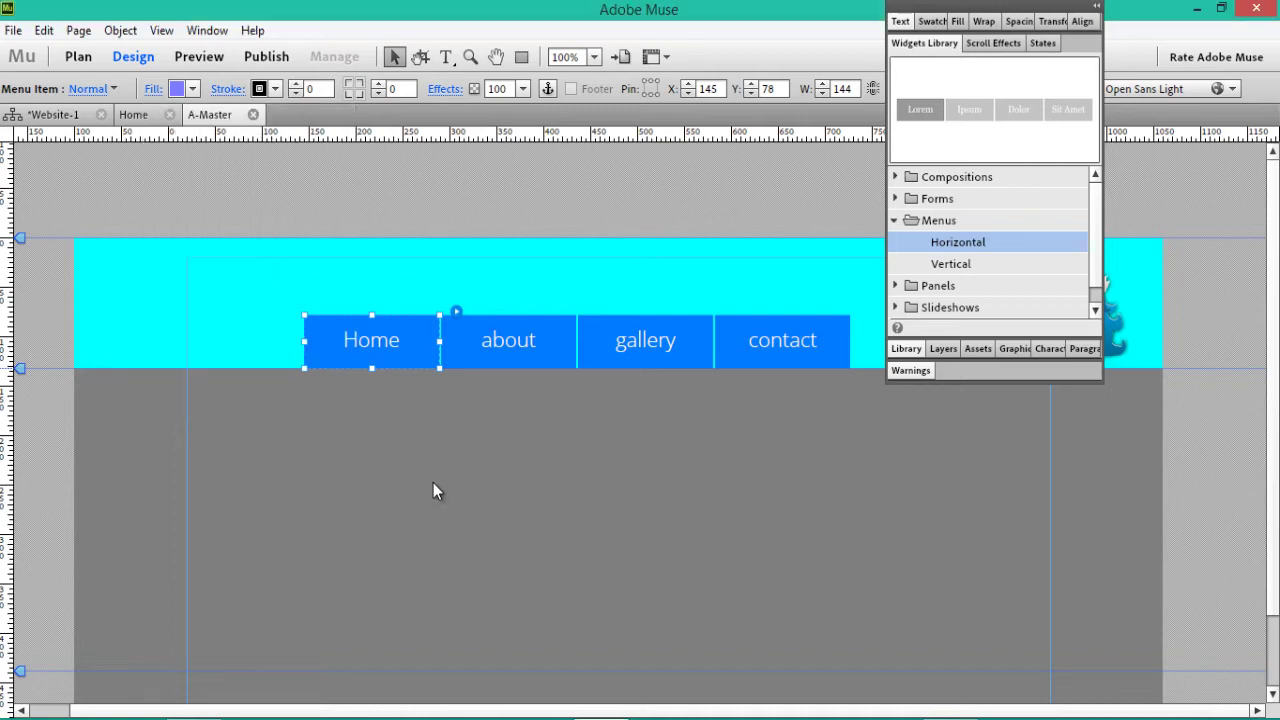
Give the Home menu item's Rollover state a light blue fill.
{"action": "left_click", "coordinate": [101, 90]}
{"action": "left_click", "coordinate": [111, 165]}
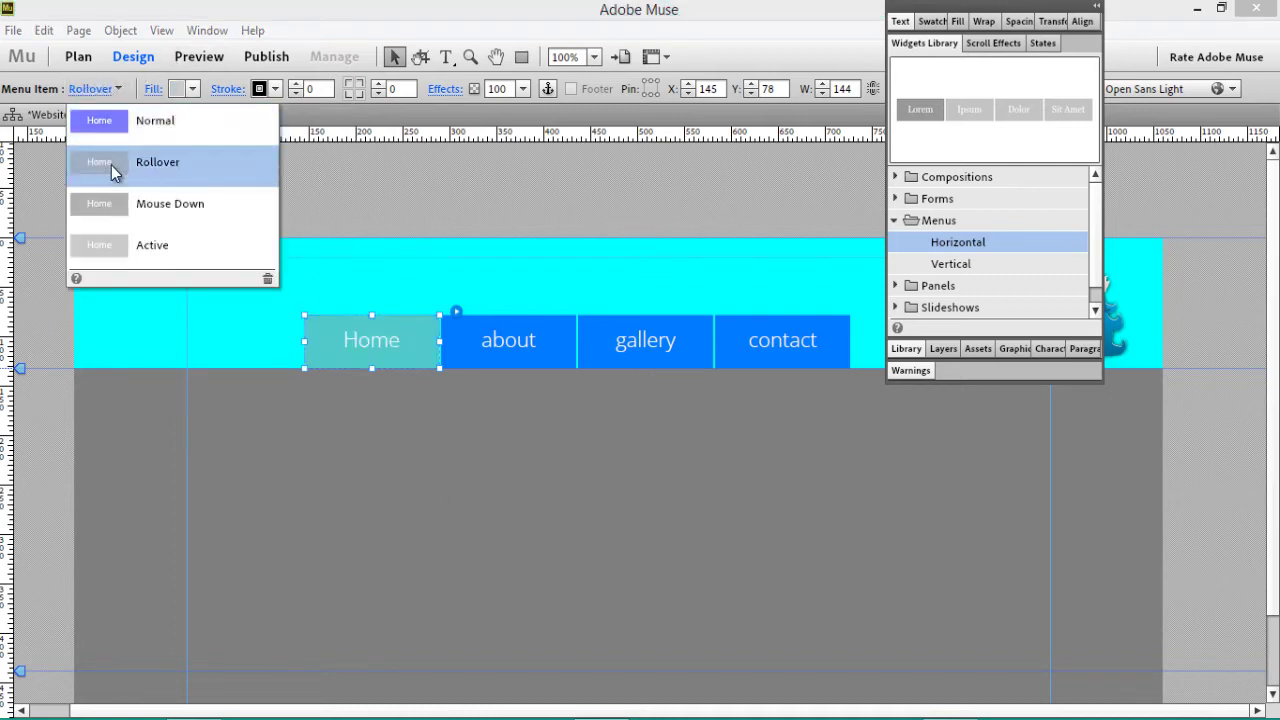
{"action": "left_click", "coordinate": [193, 89]}
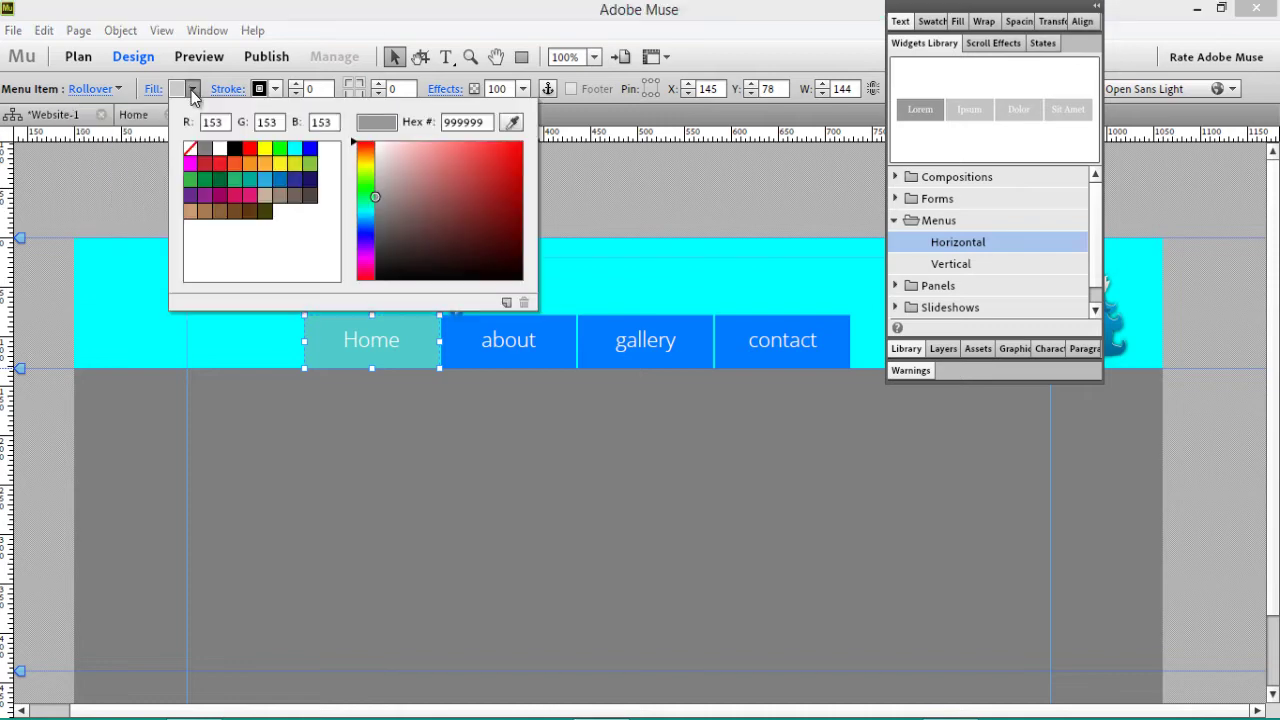
{"action": "left_click", "coordinate": [232, 166]}
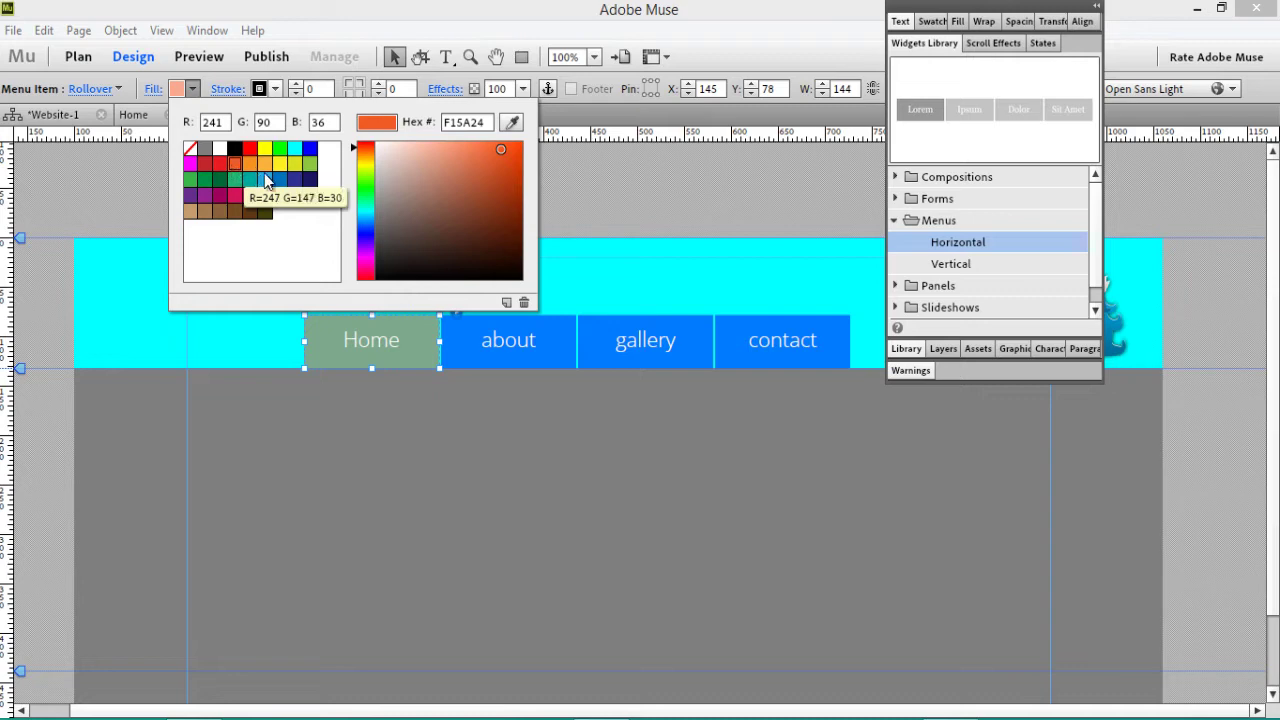
{"action": "left_click", "coordinate": [266, 178]}
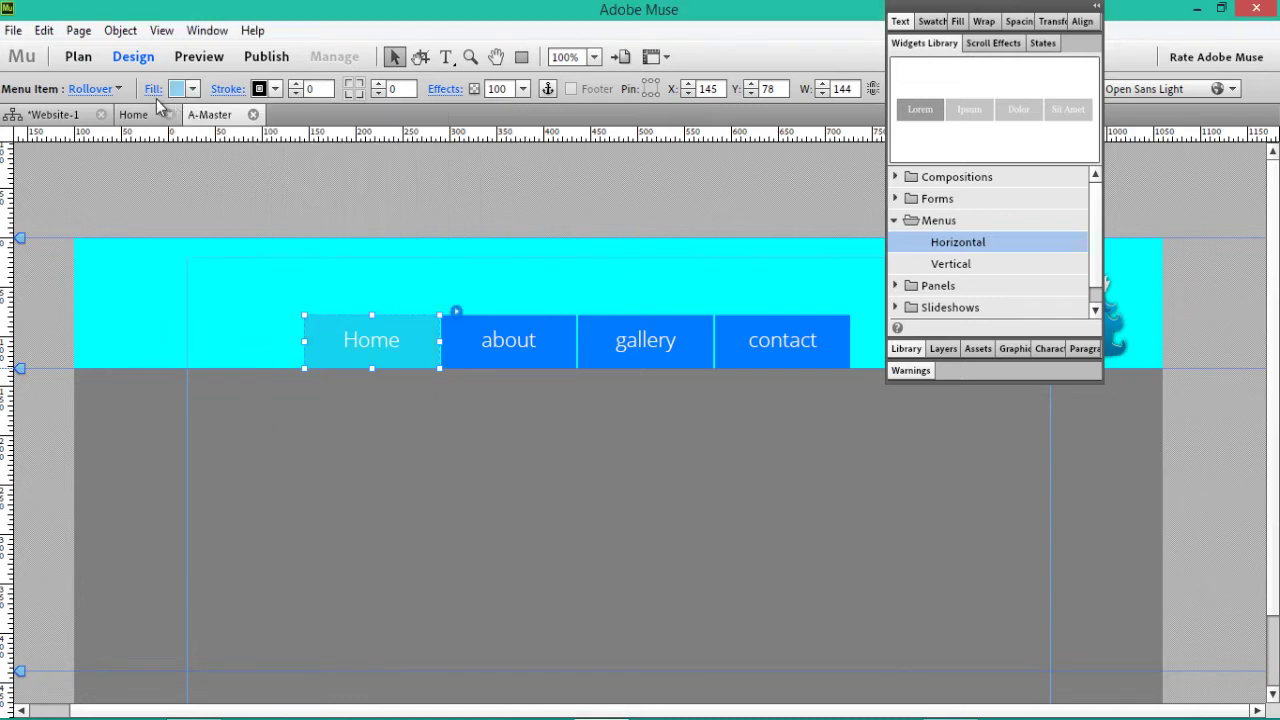
Give the Home menu item's Mouse Down state a magenta fill.
{"action": "left_click", "coordinate": [94, 88]}
{"action": "left_click", "coordinate": [127, 204]}
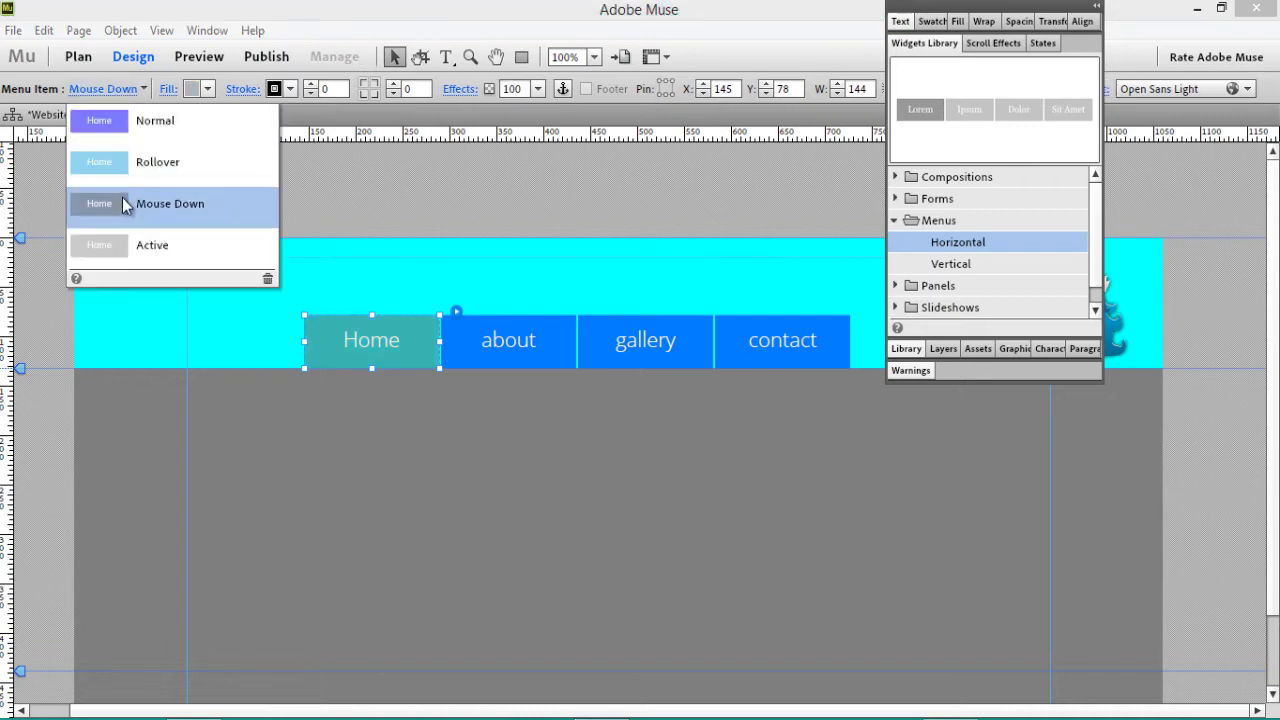
{"action": "left_click", "coordinate": [207, 89]}
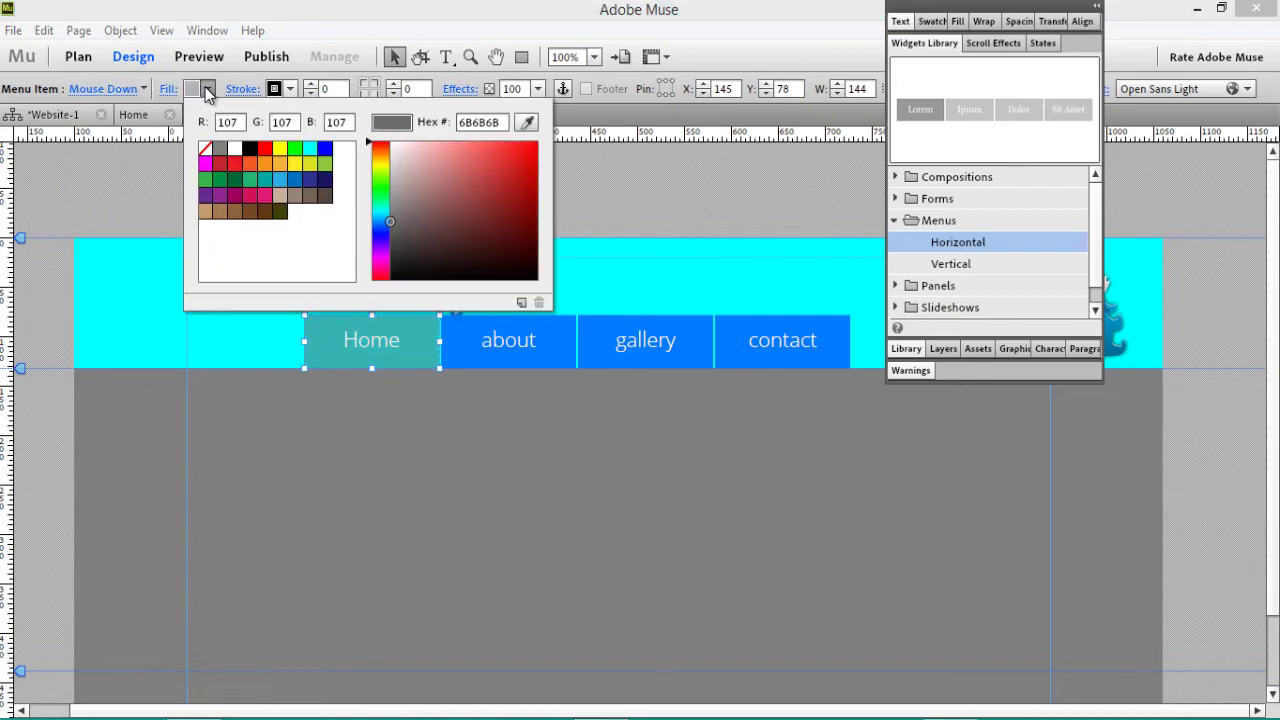
{"action": "left_click", "coordinate": [206, 166]}
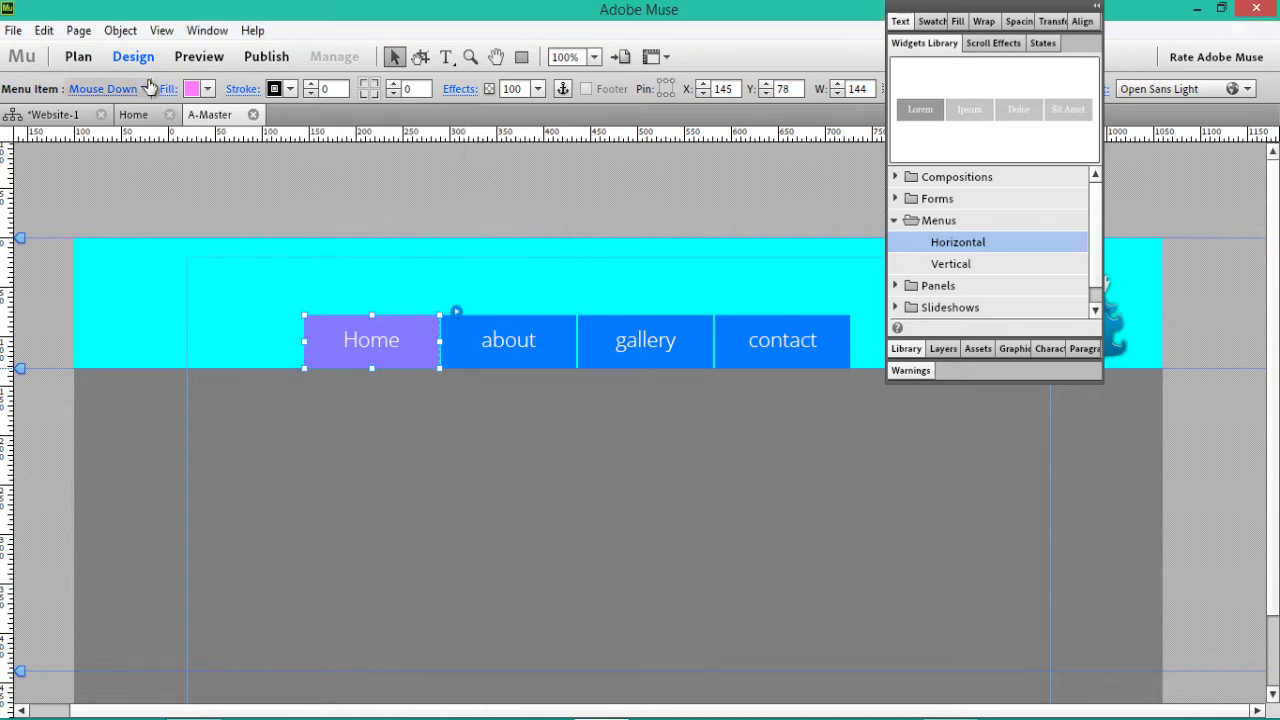
Give the Home menu item's Active state a green 009245 fill.
{"action": "left_click", "coordinate": [103, 88]}
{"action": "left_click", "coordinate": [148, 247]}
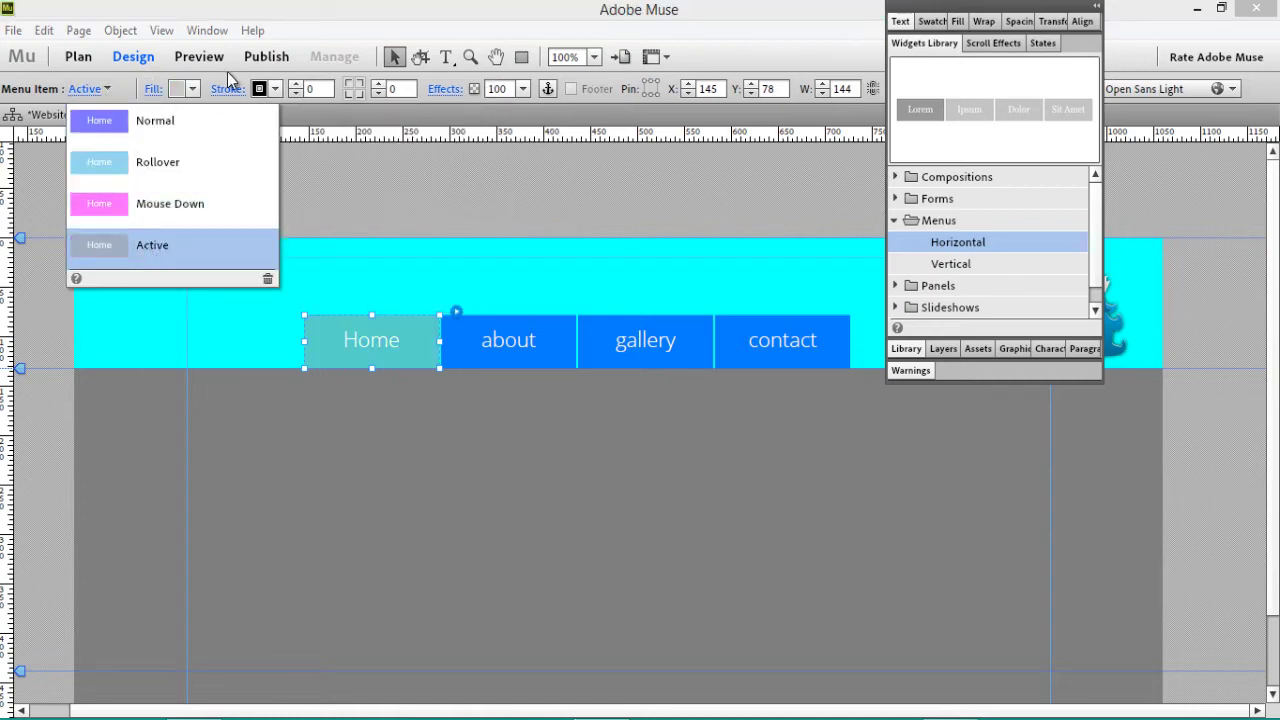
{"action": "left_click", "coordinate": [195, 89]}
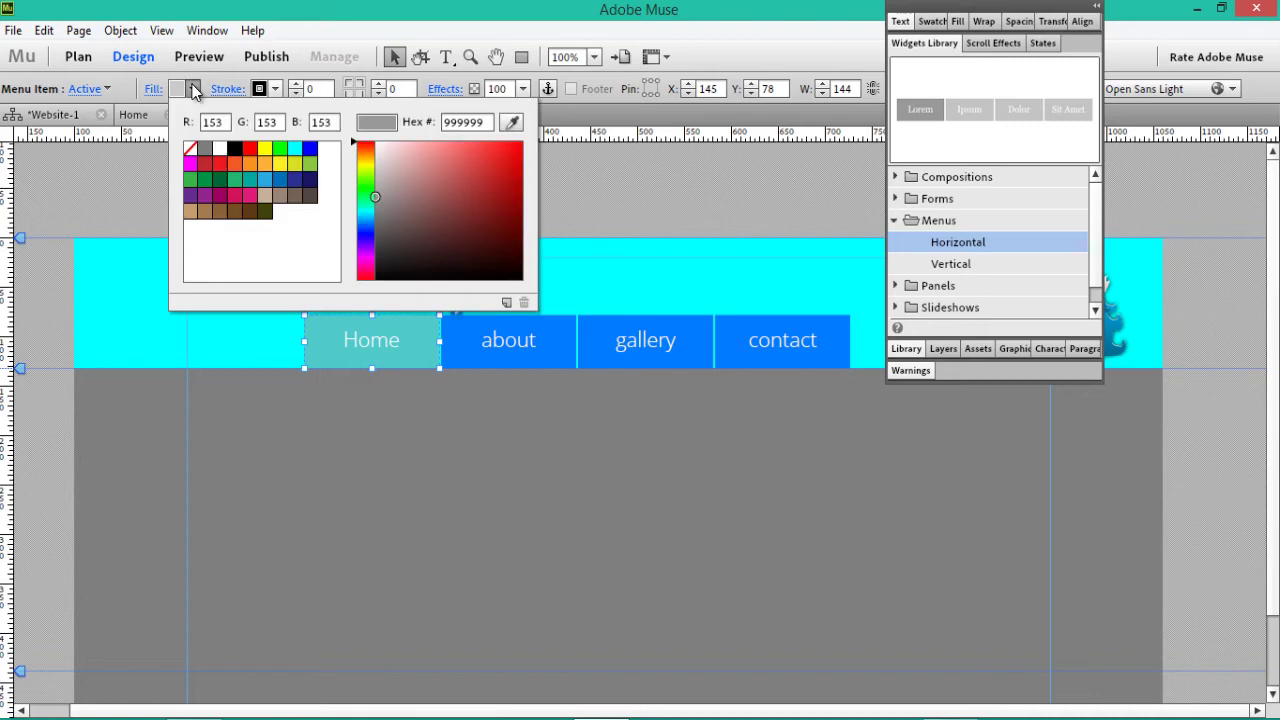
{"action": "left_click", "coordinate": [205, 180]}
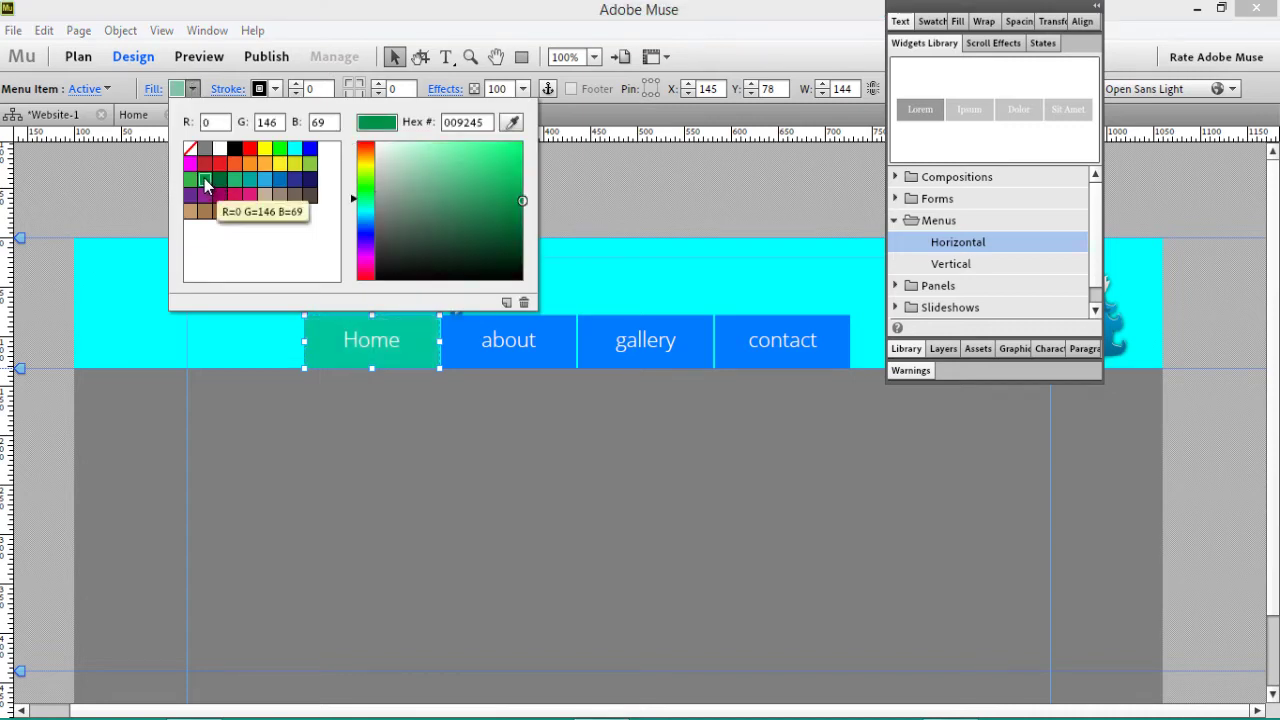
{"action": "left_click", "coordinate": [263, 470]}
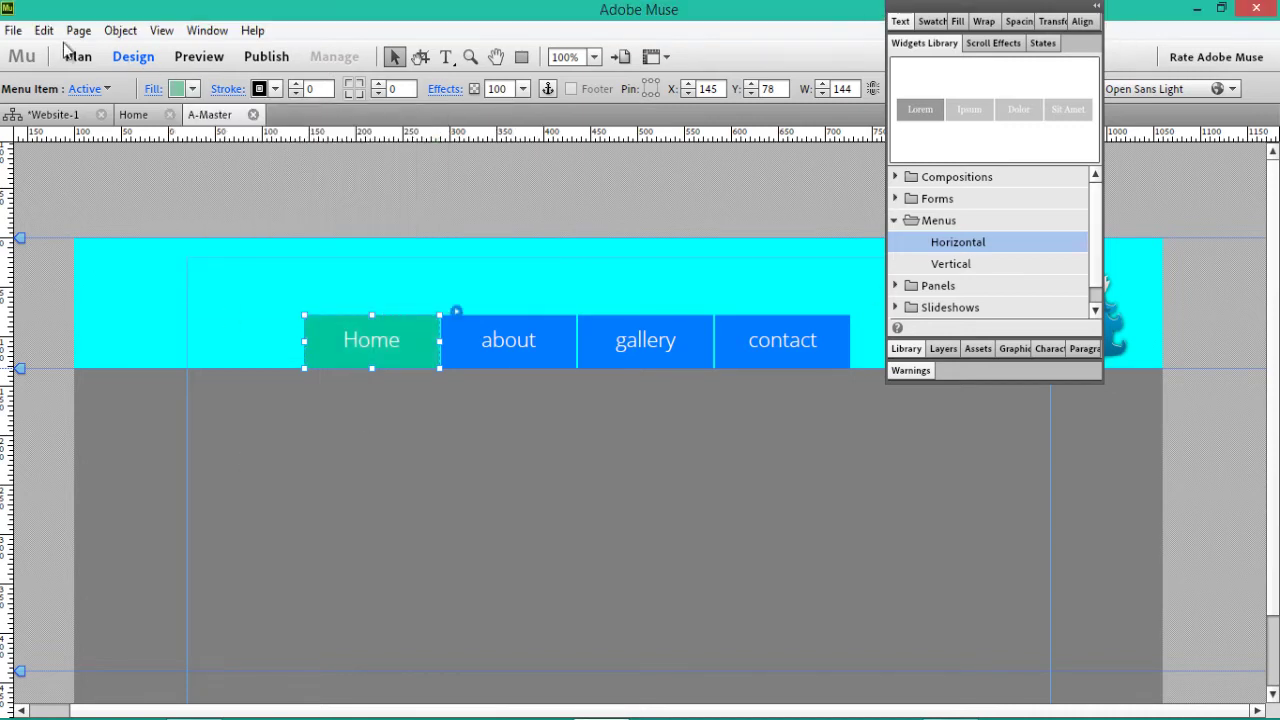
Preview the A-Master page in the browser, test its Home menu link and close the preview.
{"action": "left_click", "coordinate": [13, 30]}
{"action": "left_click", "coordinate": [88, 414]}
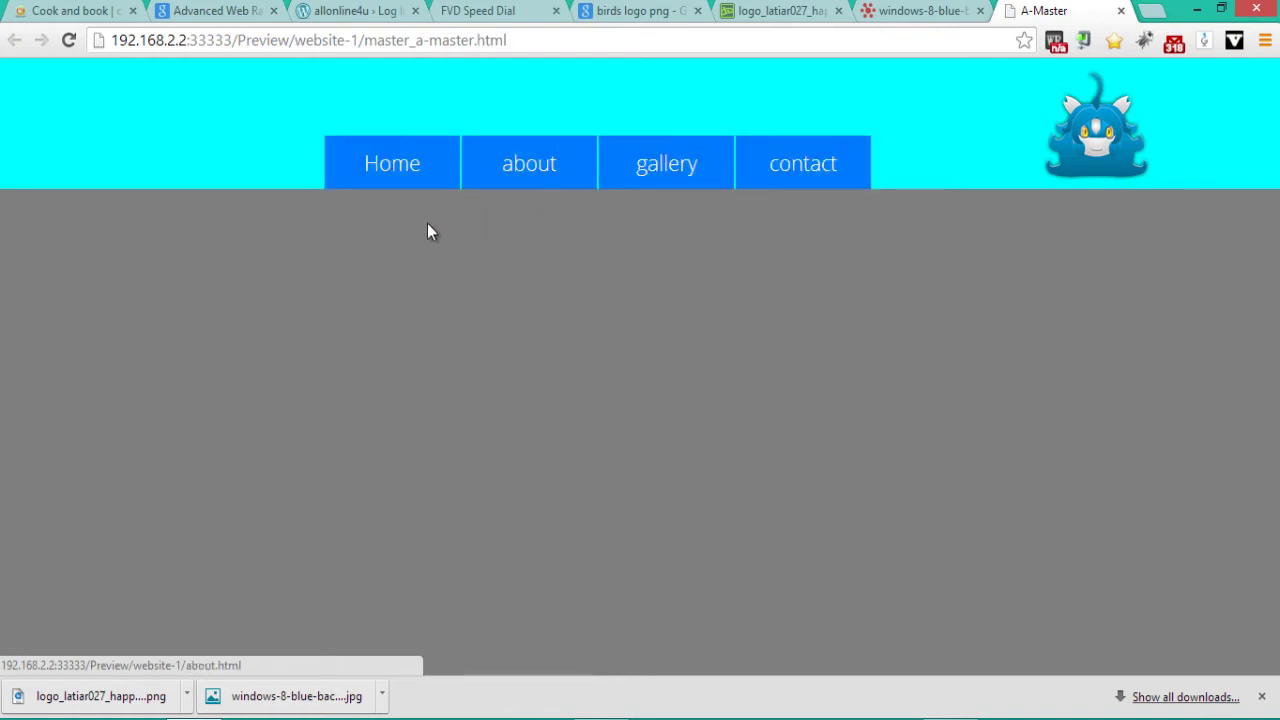
{"action": "left_click", "coordinate": [382, 166]}
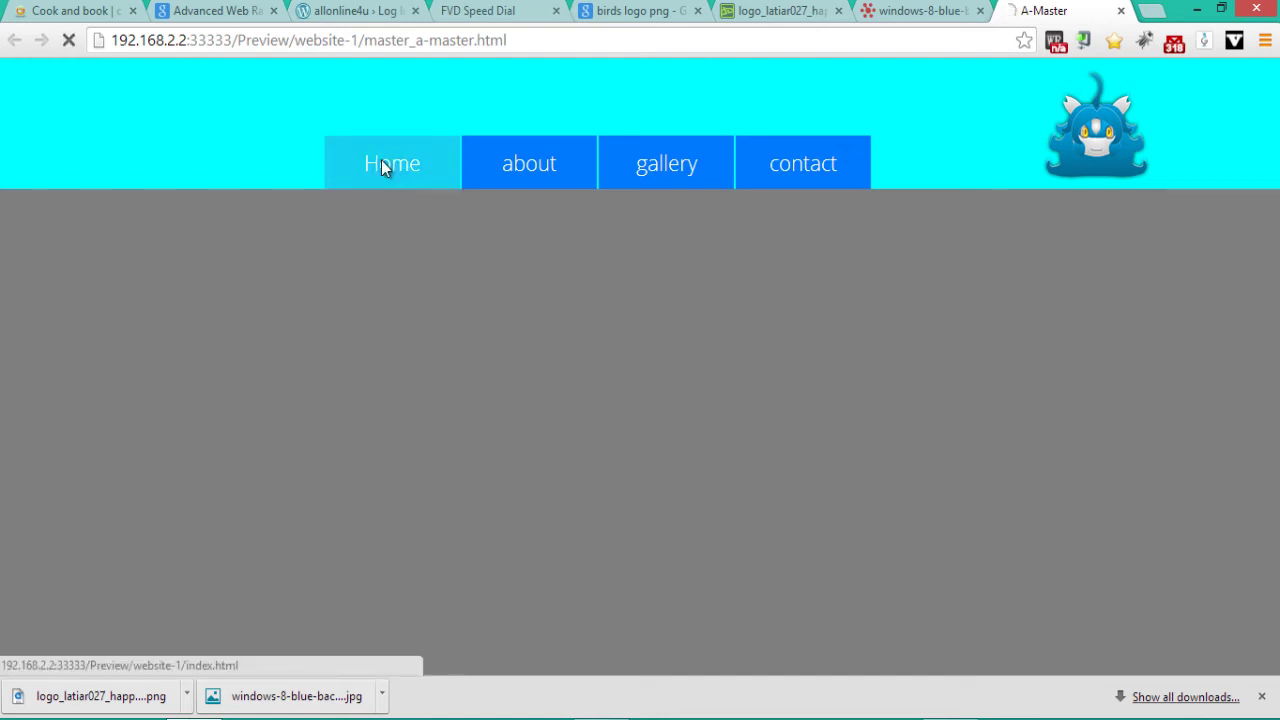
{"action": "left_click", "coordinate": [1121, 10]}
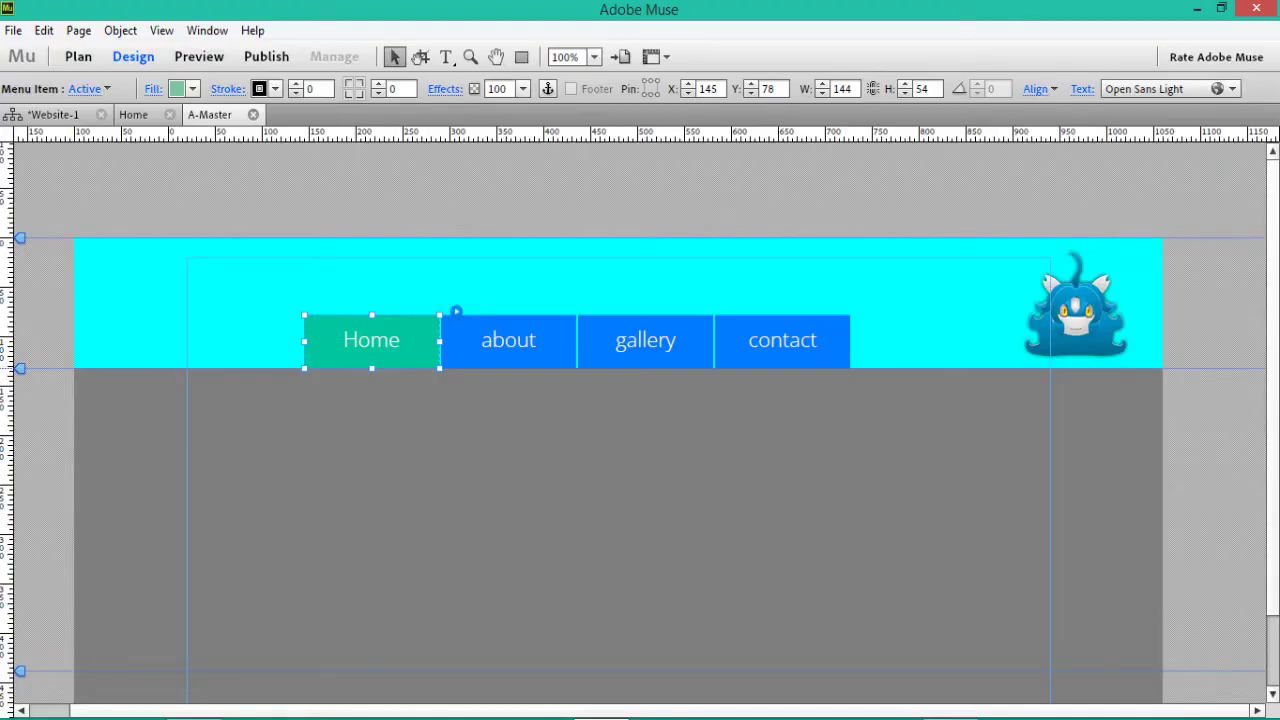
Preview the whole site in the browser, test the about, gallery and contact menu links, and return to Adobe Muse.
{"action": "left_click", "coordinate": [13, 30]}
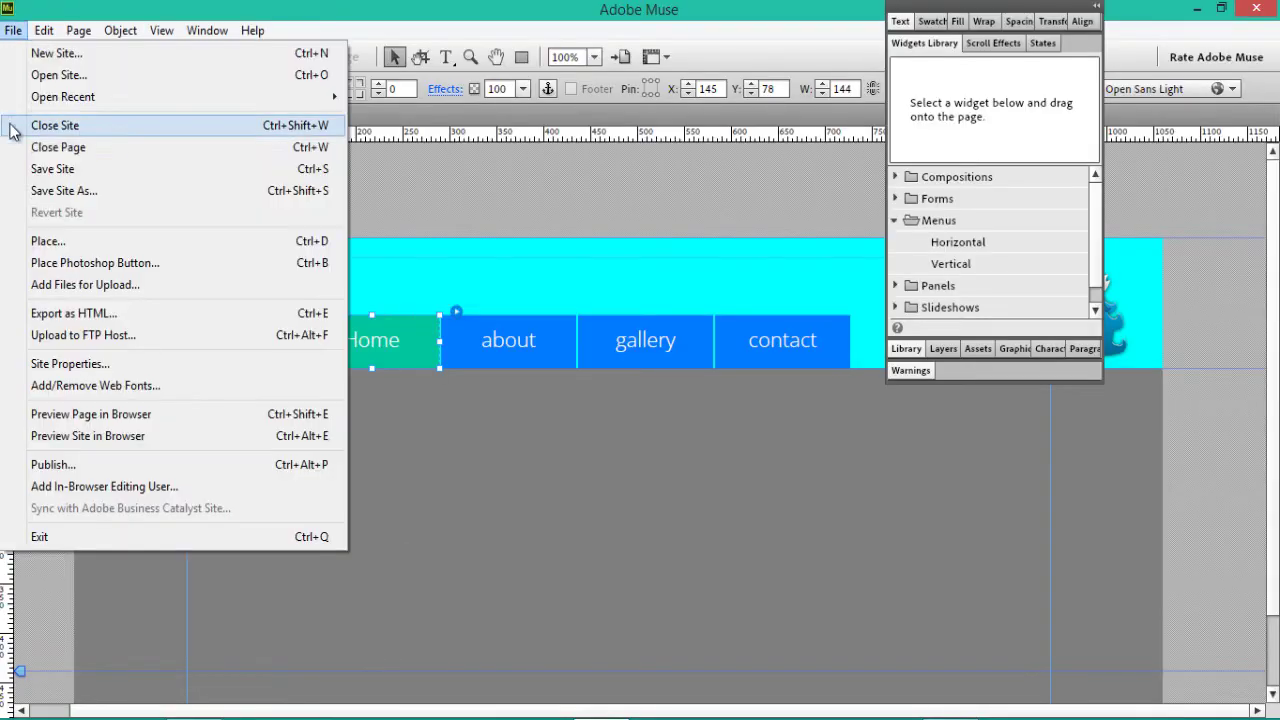
{"action": "left_click", "coordinate": [115, 434]}
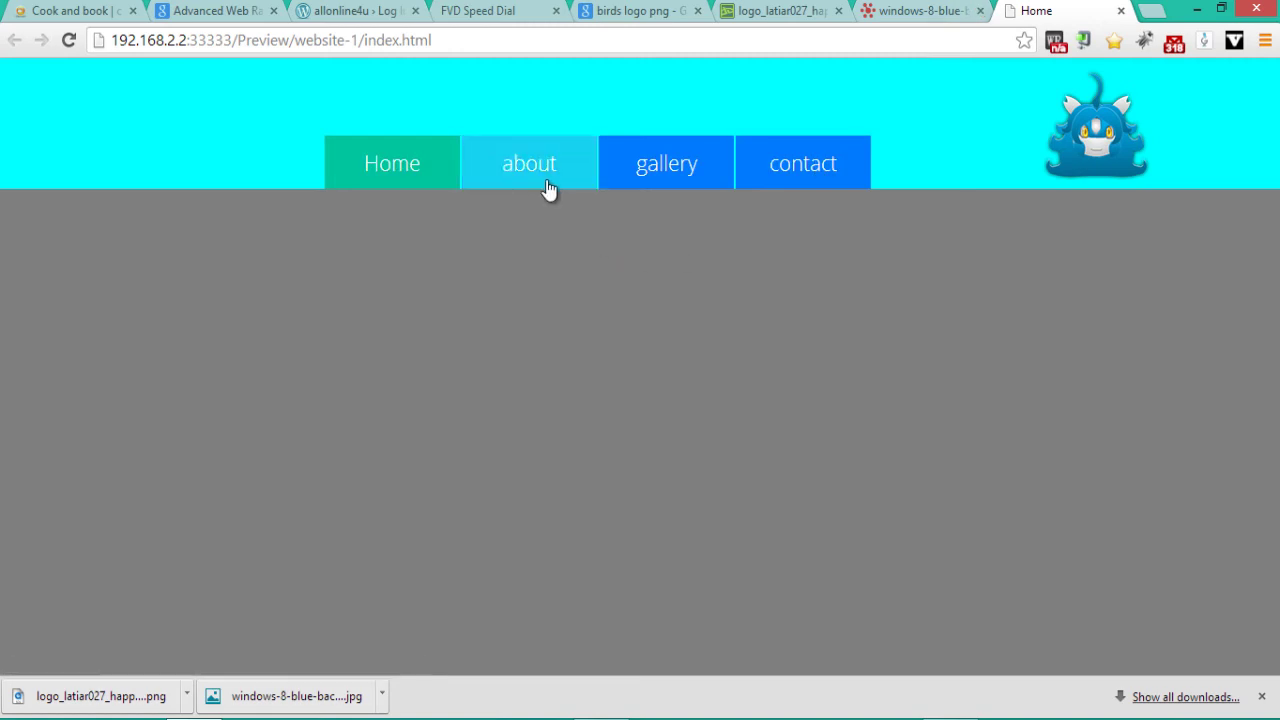
{"action": "left_click", "coordinate": [547, 185]}
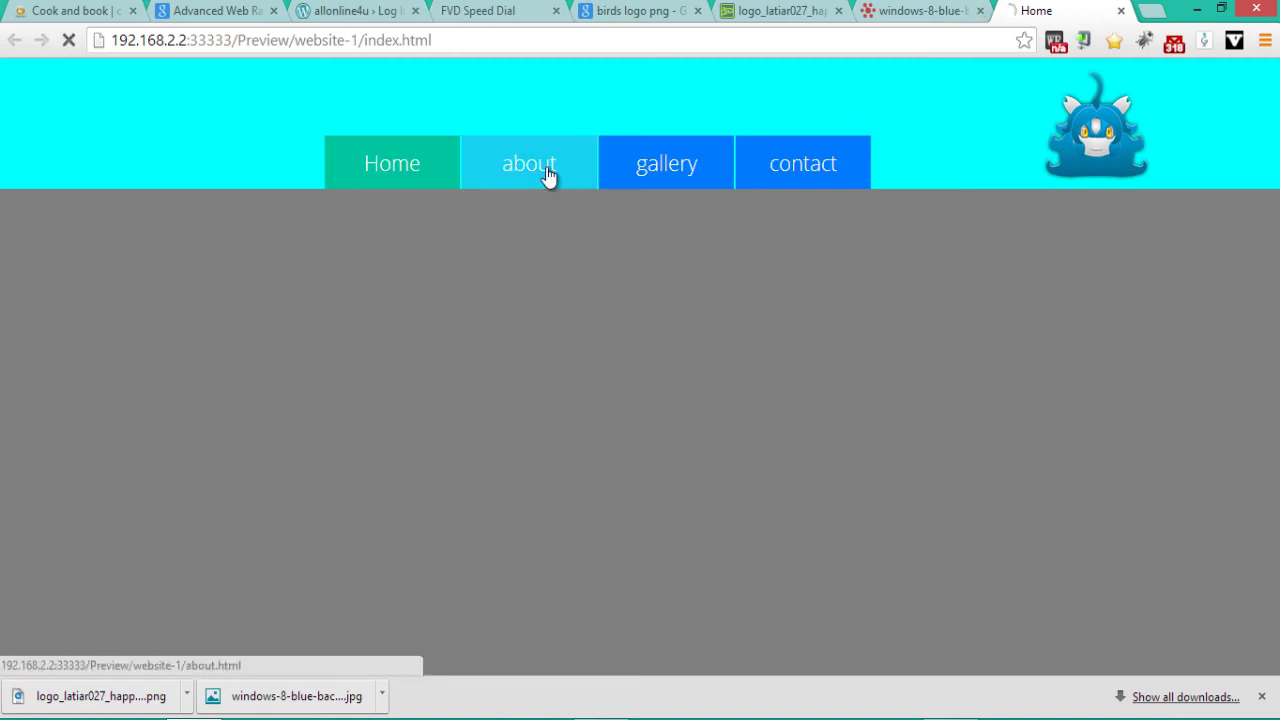
{"action": "left_click", "coordinate": [653, 165]}
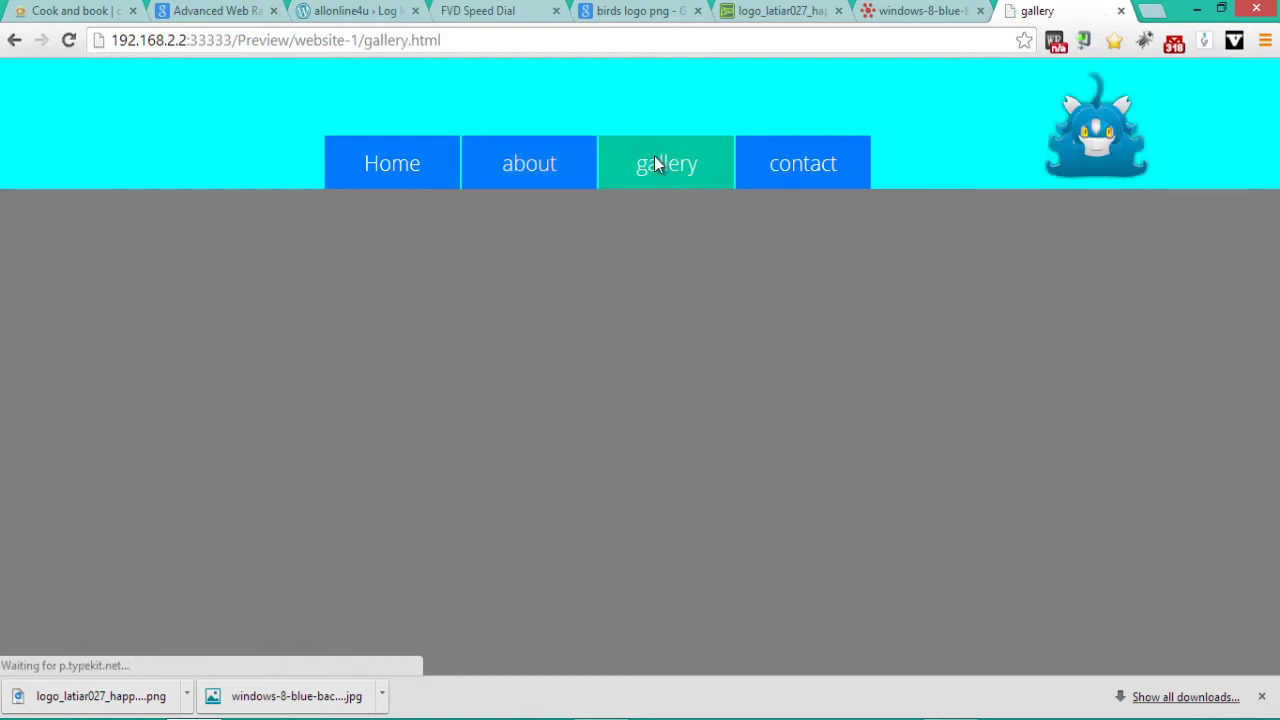
{"action": "left_click", "coordinate": [835, 175]}
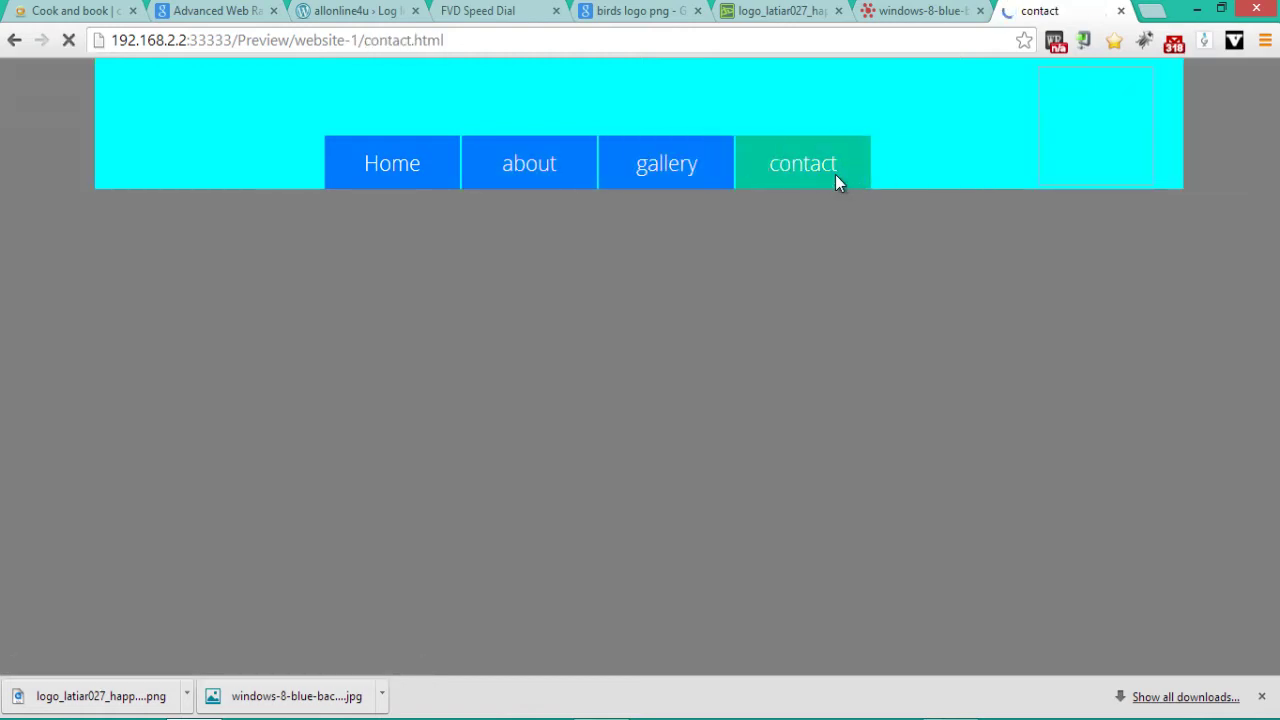
{"action": "left_click", "coordinate": [1121, 11]}
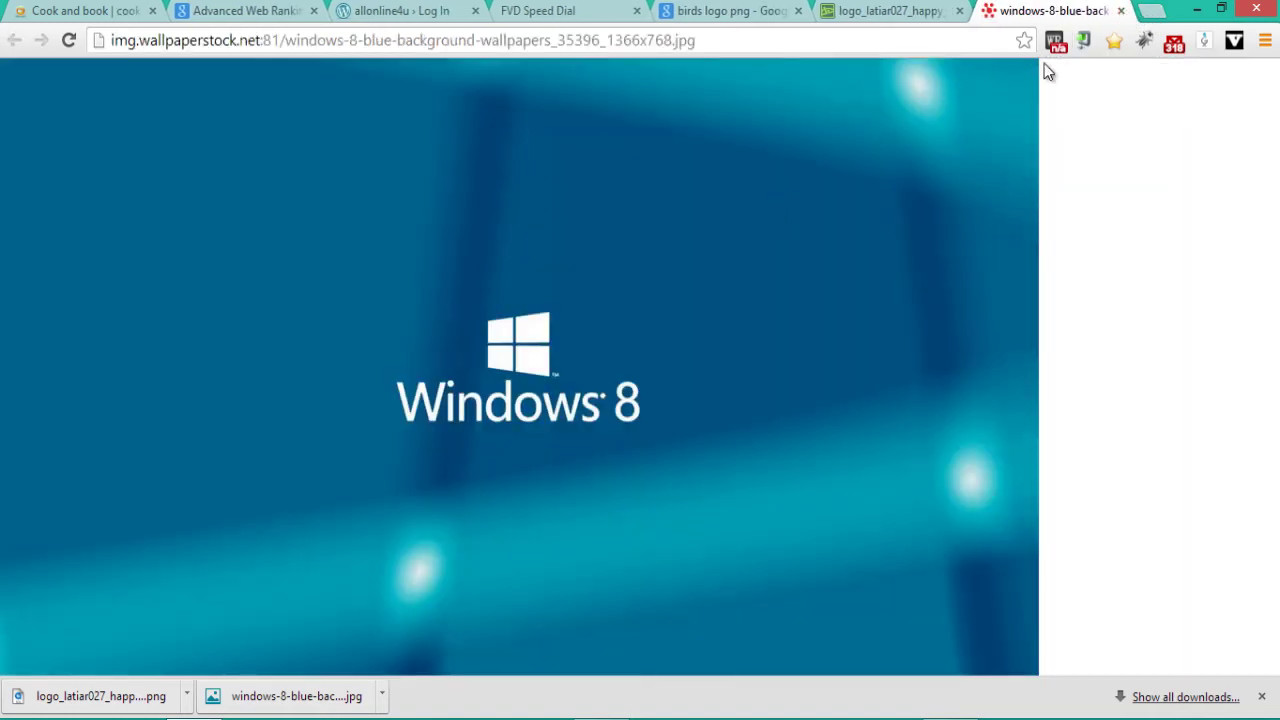
{"action": "left_click", "coordinate": [1121, 11]}
{"action": "key", "text": "alt+Tab"}
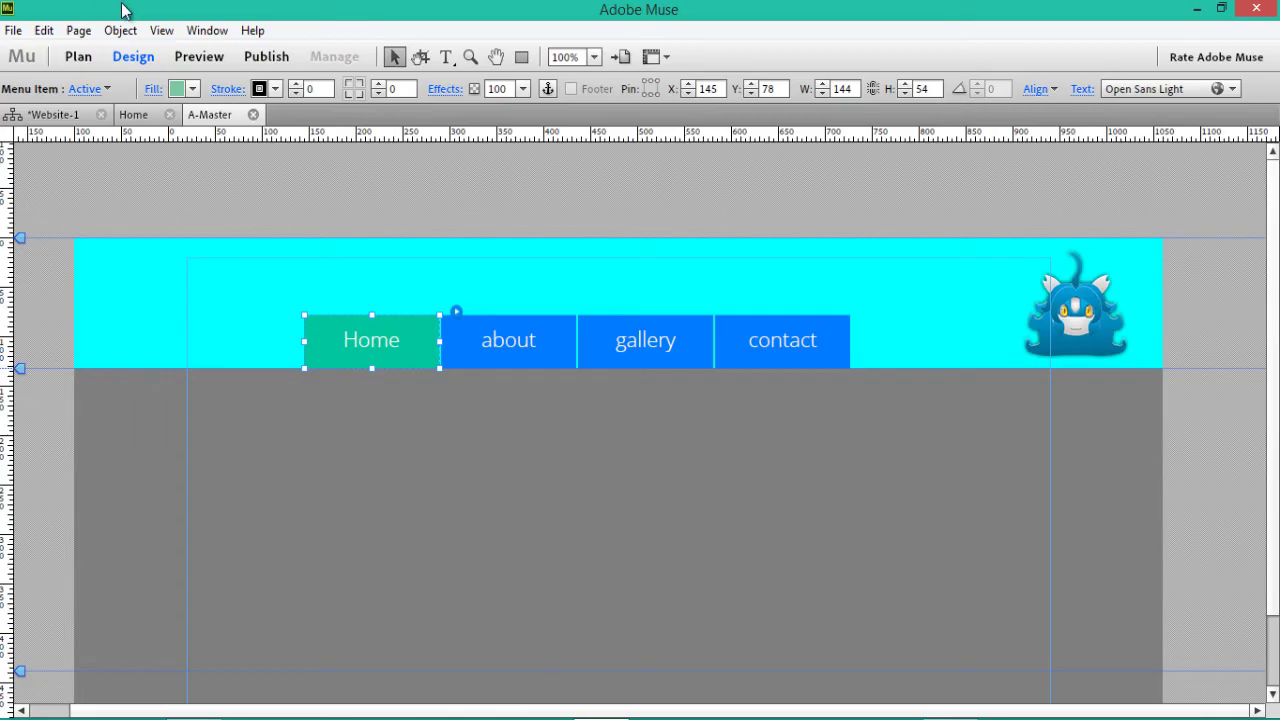
Add one new top-level page after contact in the site plan, deleting the surplus Untitled 5 page.
{"action": "left_click", "coordinate": [62, 116]}
{"action": "mouse_move", "coordinate": [603, 209]}
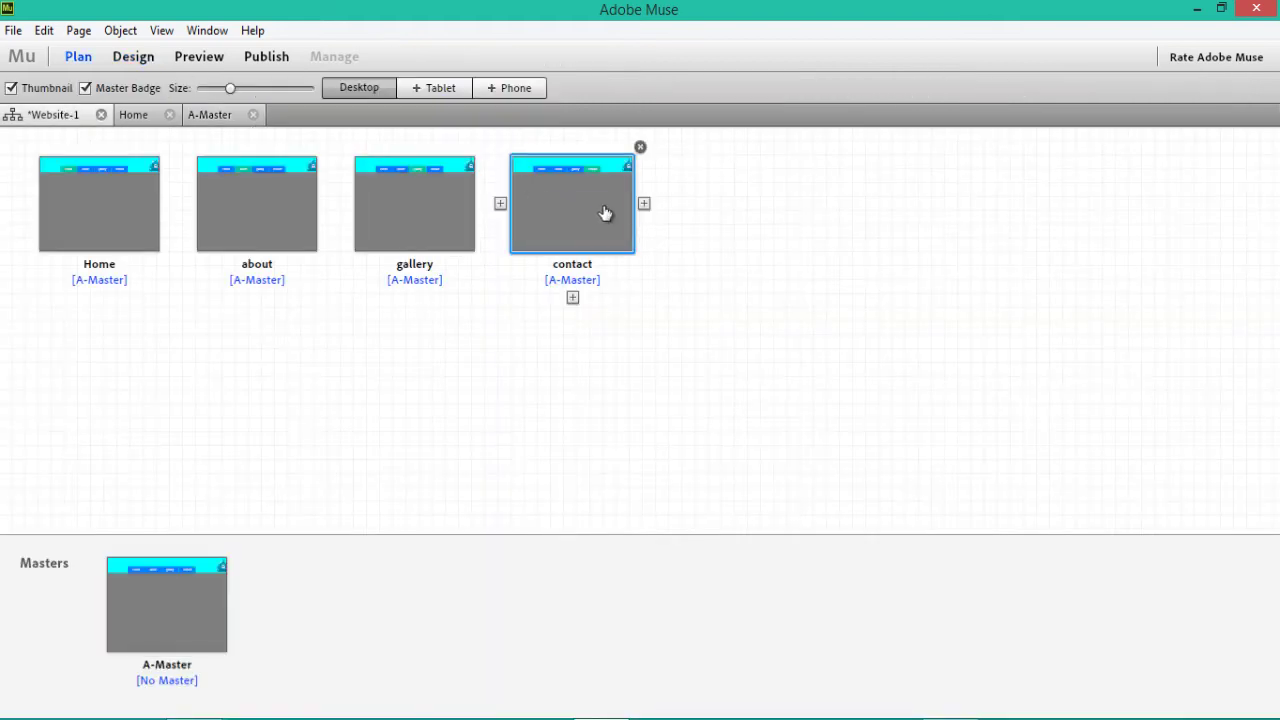
{"action": "left_click", "coordinate": [644, 204]}
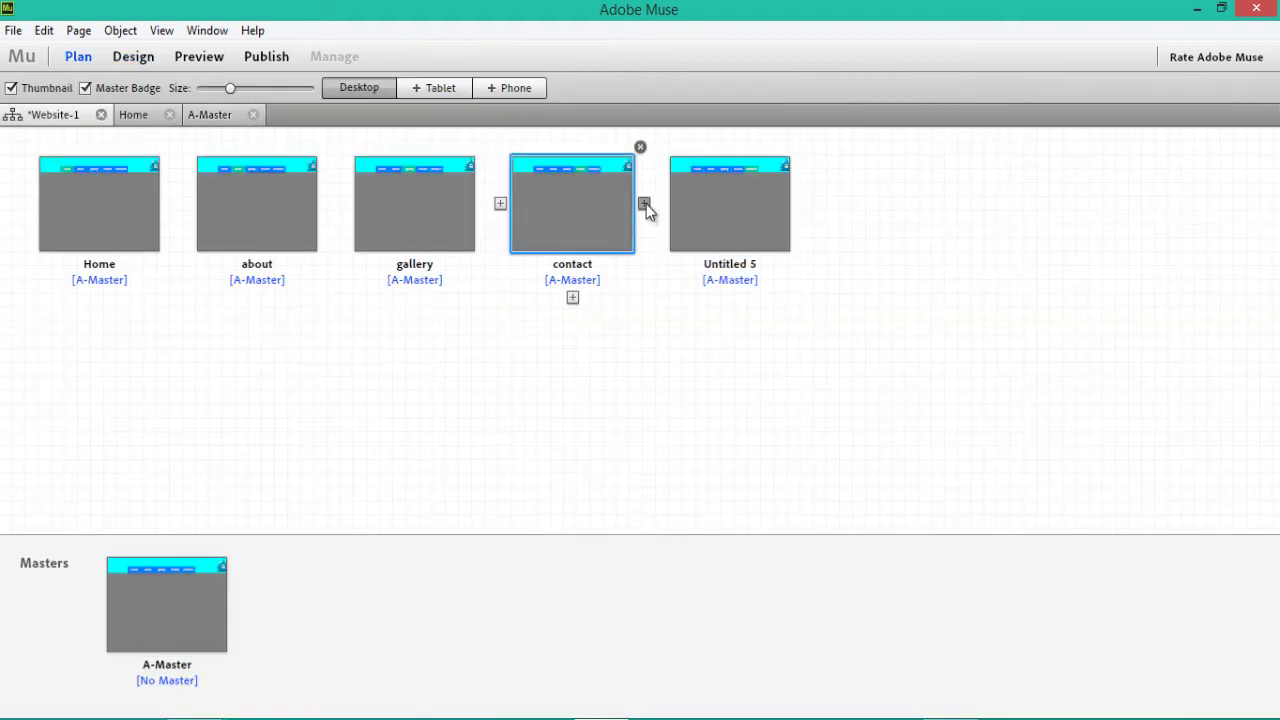
{"action": "left_click", "coordinate": [658, 203]}
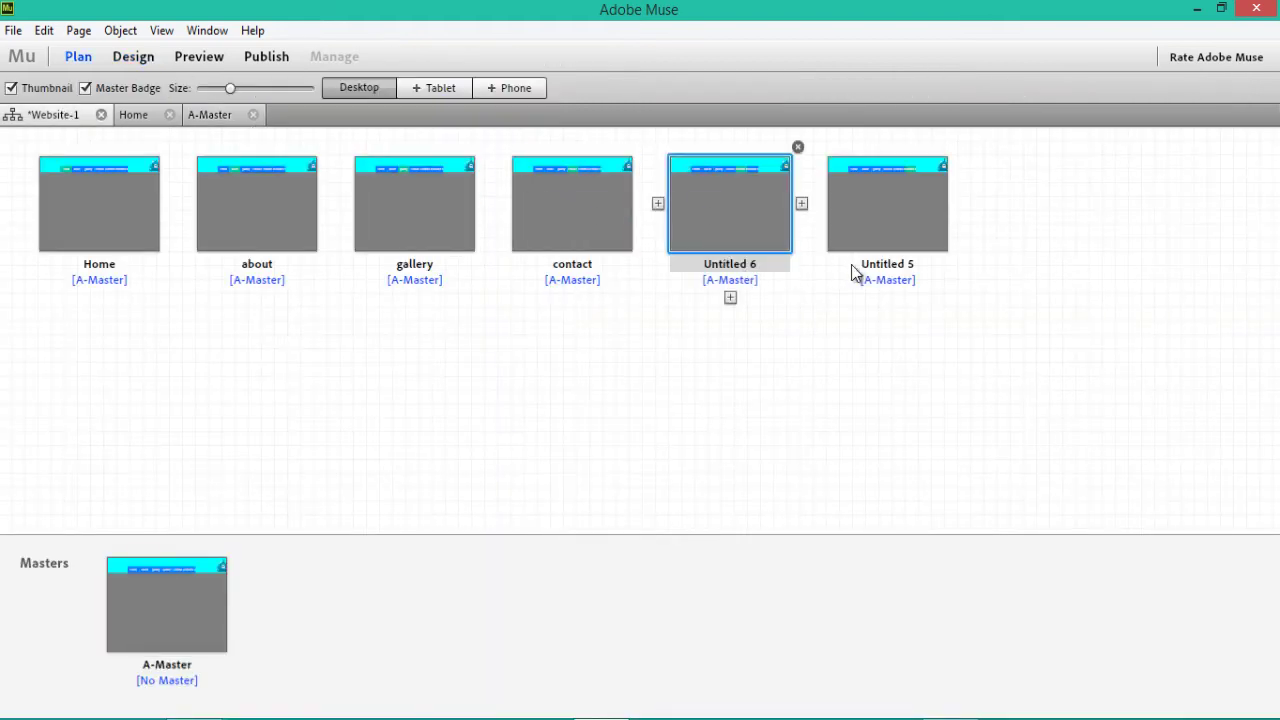
{"action": "left_click", "coordinate": [954, 150]}
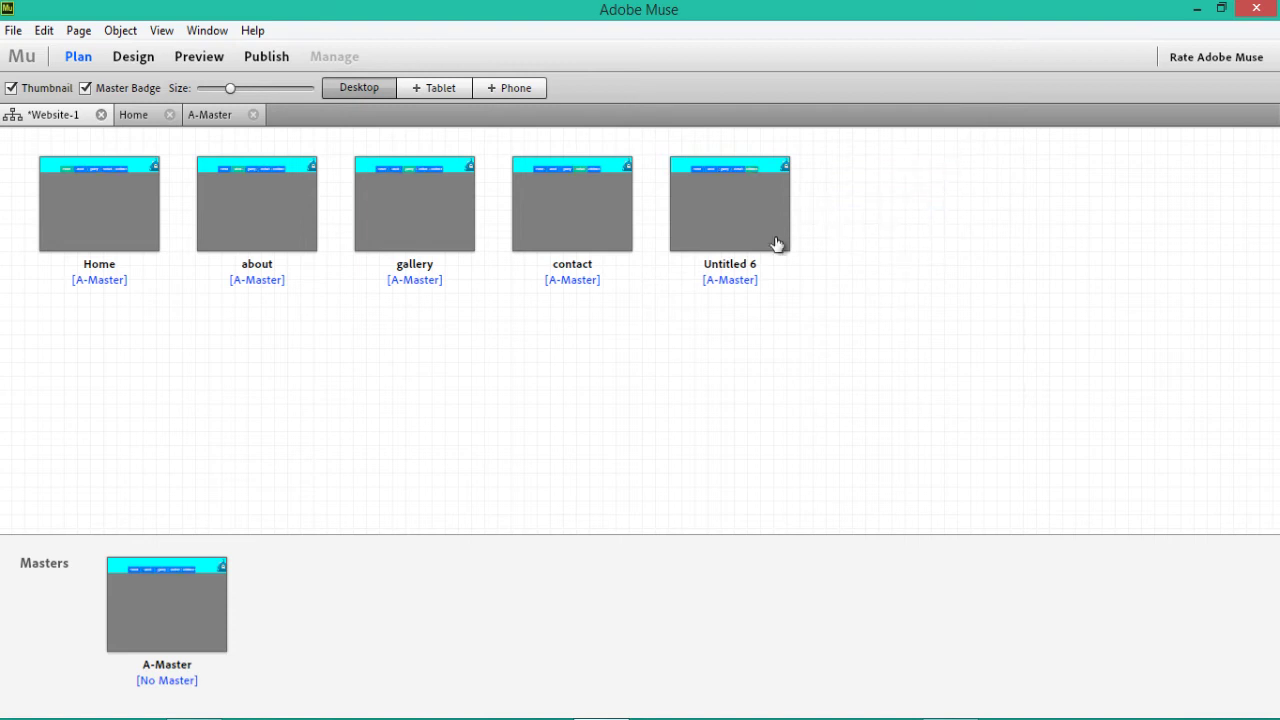
Rename the new page after contact as 404 and open it for design.
{"action": "double_click", "coordinate": [720, 265]}
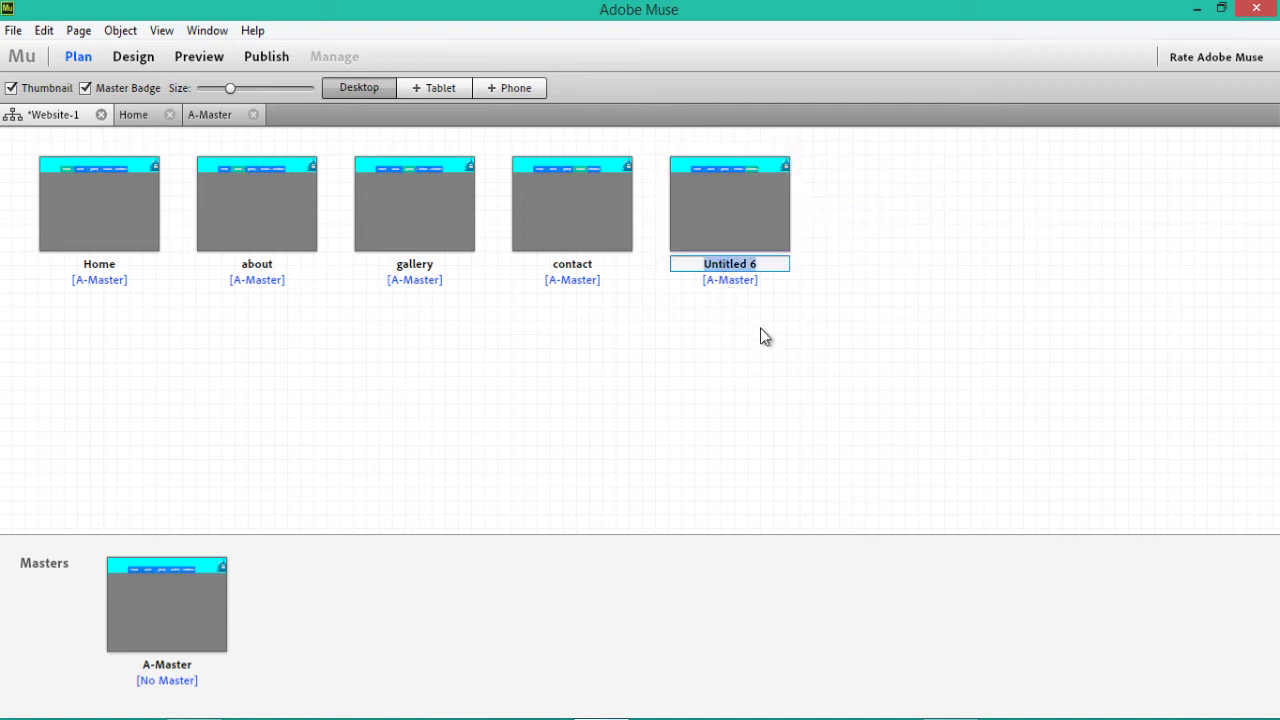
{"action": "type", "text": "404."}
{"action": "key", "text": "BackSpace"}
{"action": "key", "text": "Return"}
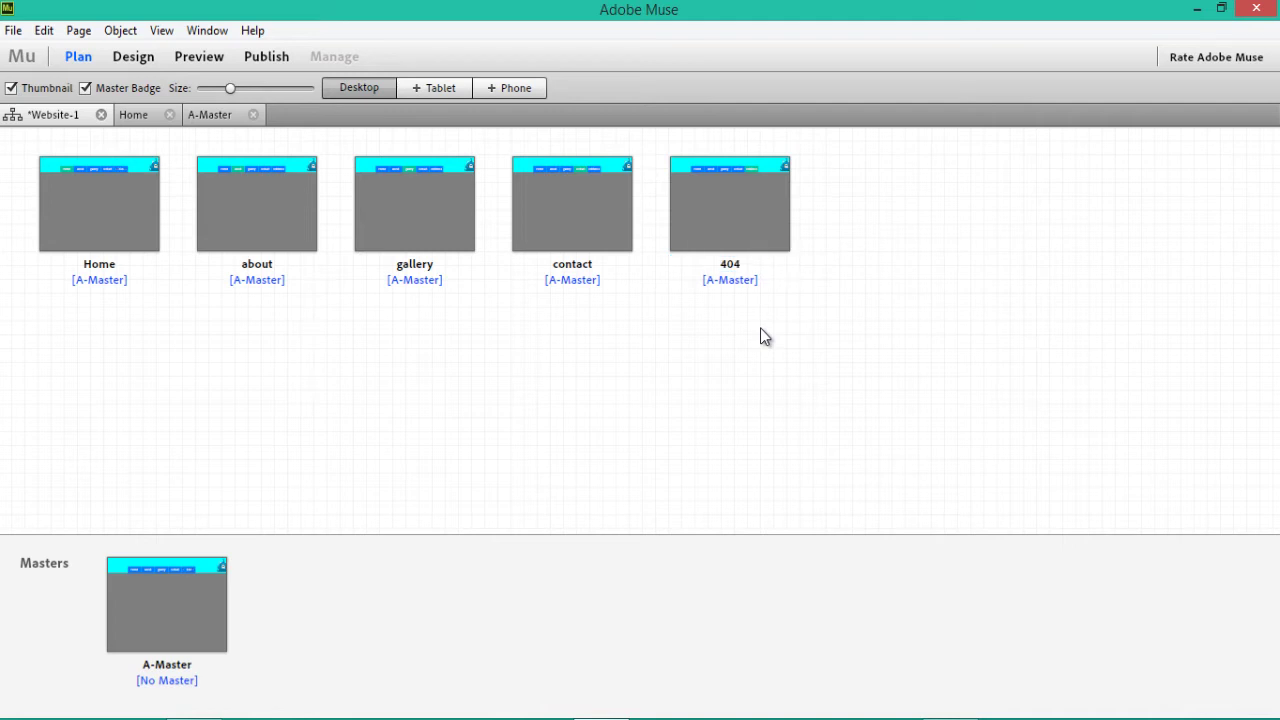
{"action": "double_click", "coordinate": [747, 215]}
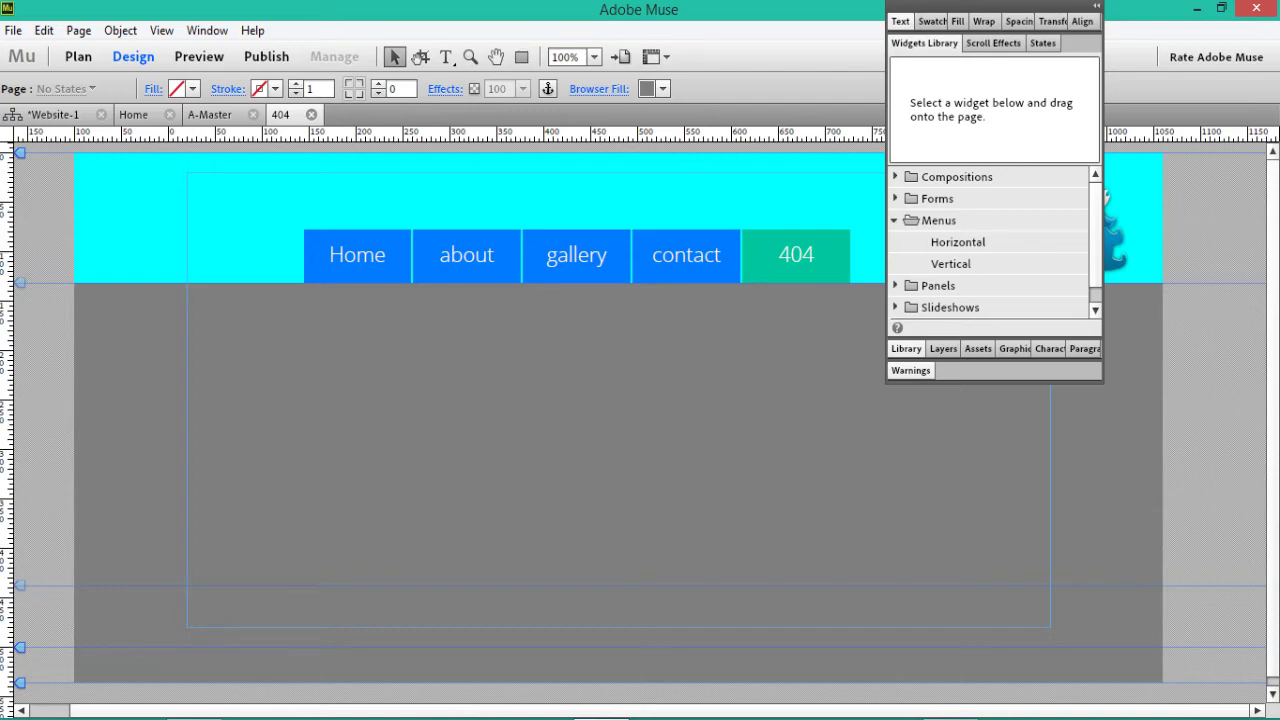
{"action": "key", "text": "alt+Tab"}
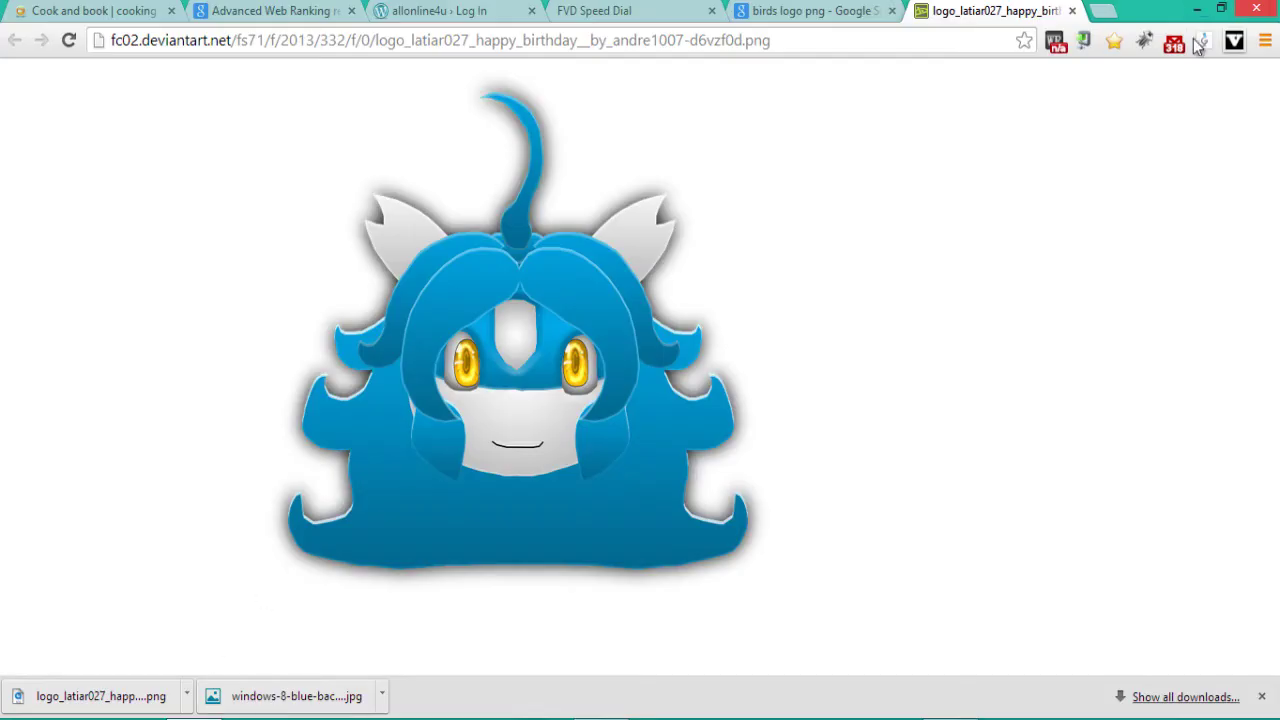
{"action": "left_click", "coordinate": [1098, 12]}
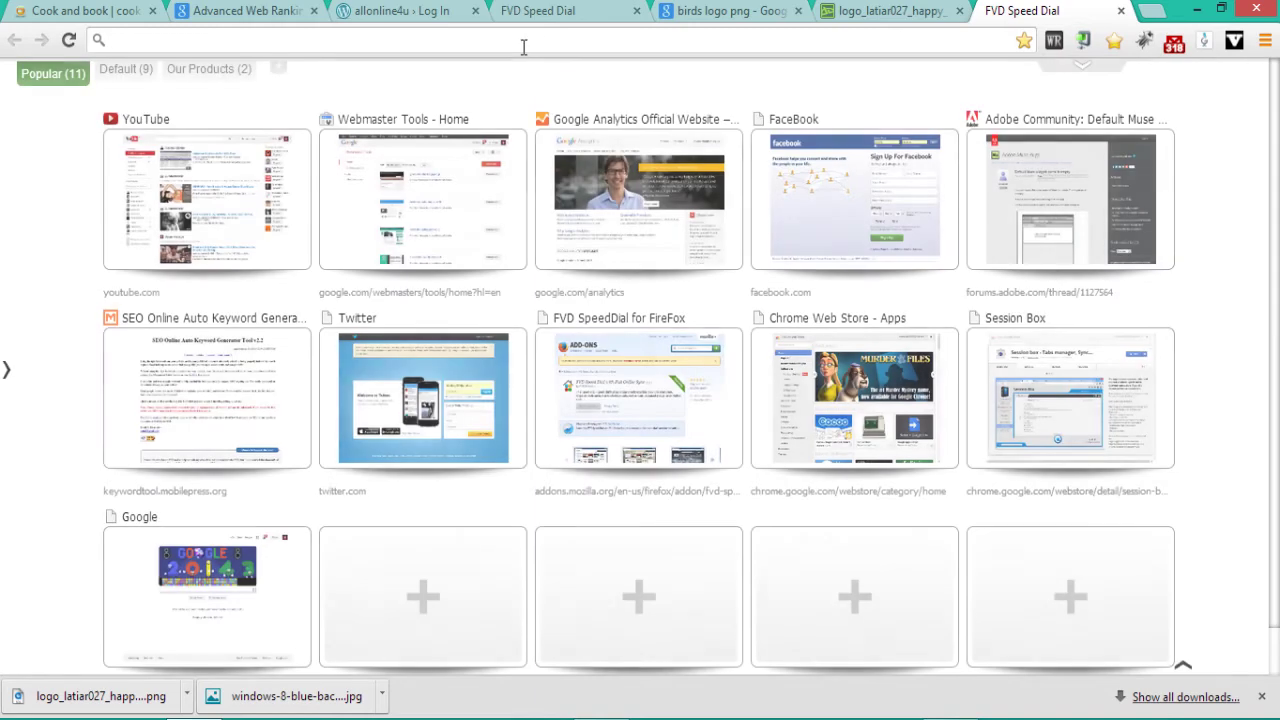
{"action": "type", "text": "cc"}
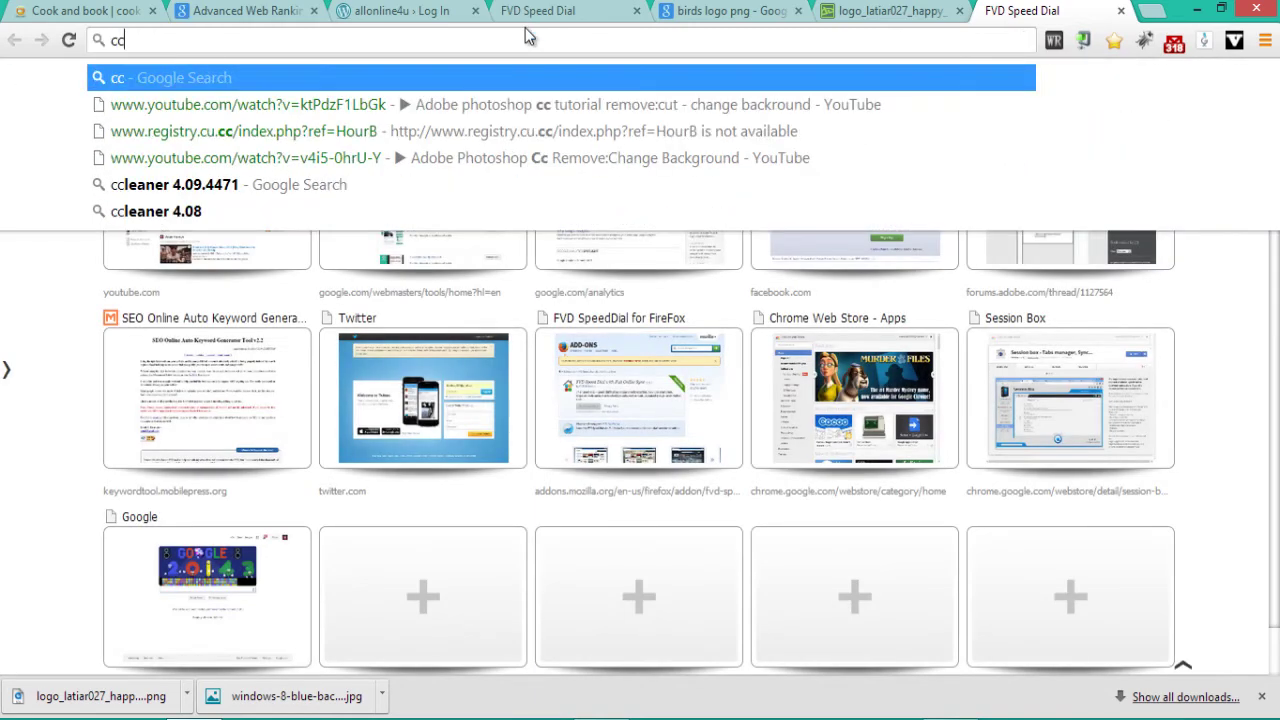
{"action": "key", "text": "BackSpace"}
{"action": "type", "text": "o"}
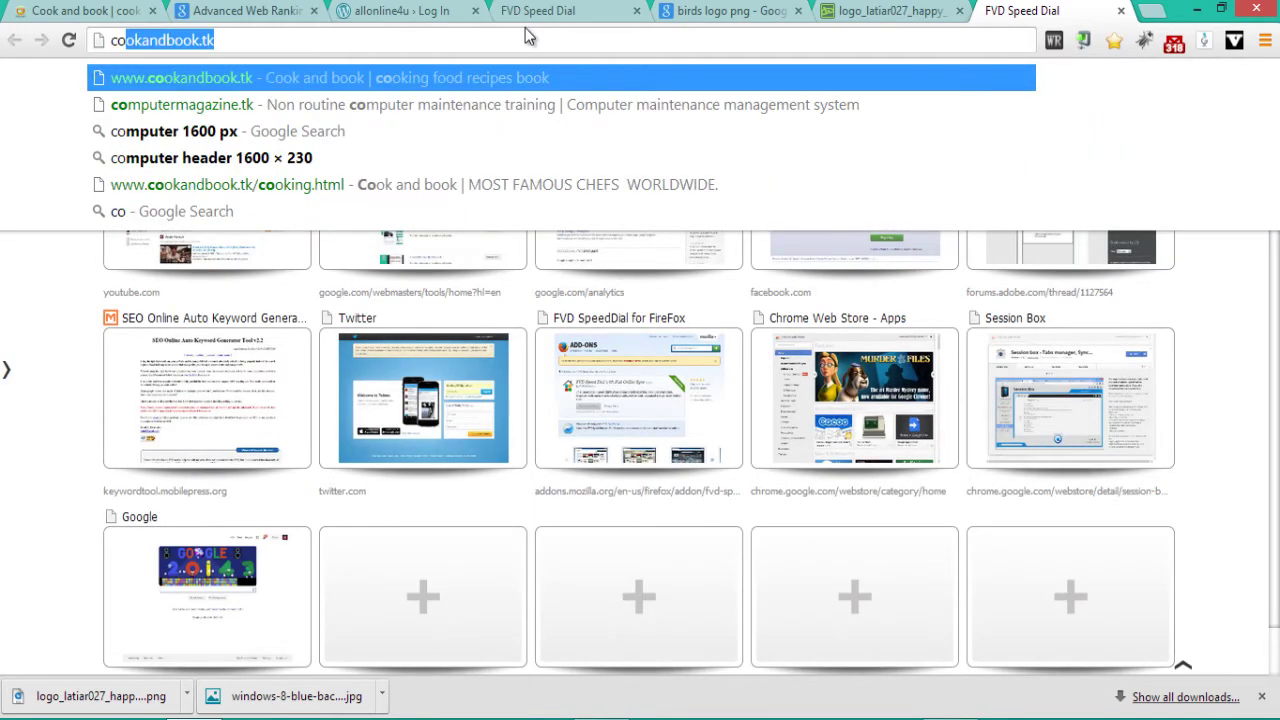
{"action": "key", "text": "Return"}
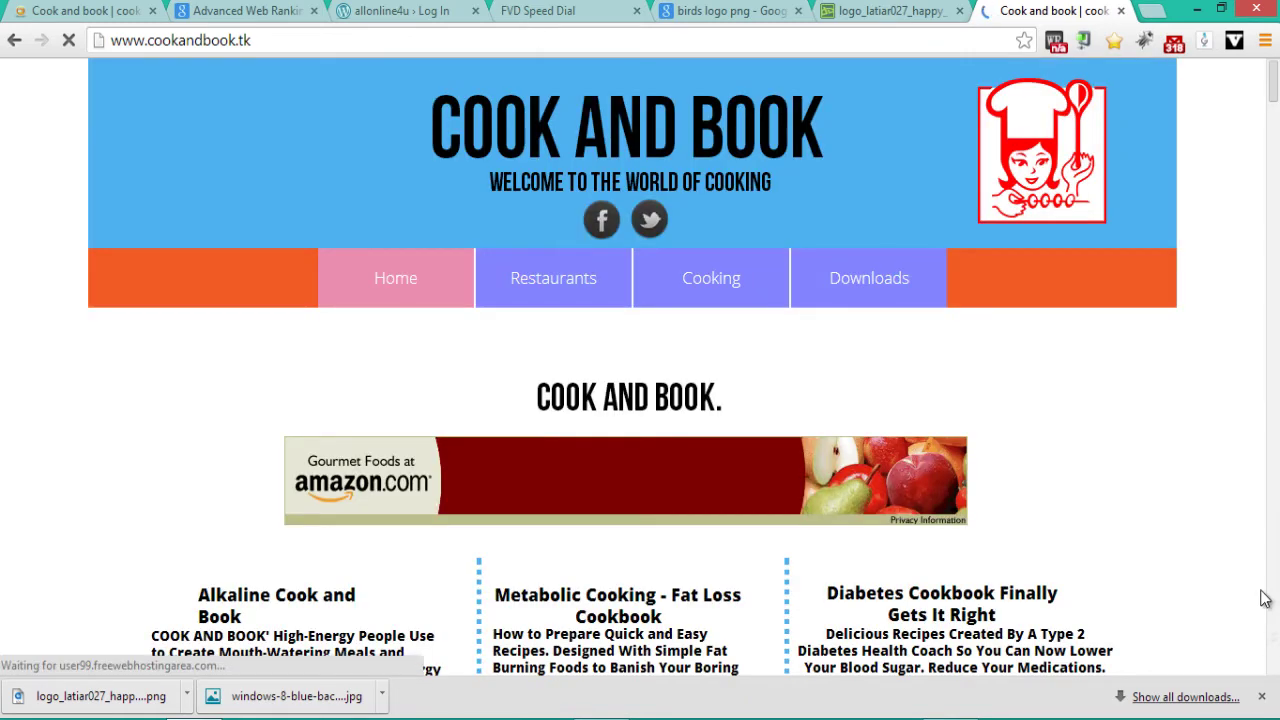
{"action": "left_click", "coordinate": [1264, 698]}
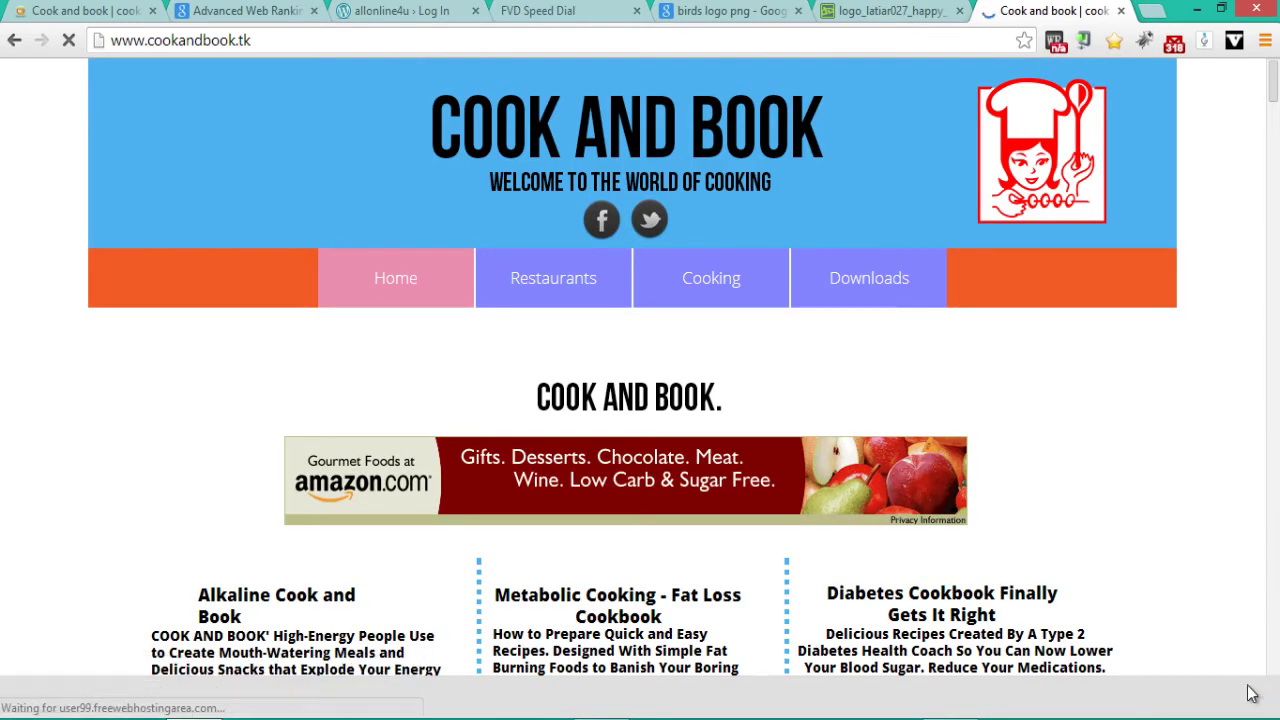
{"action": "left_click", "coordinate": [592, 300]}
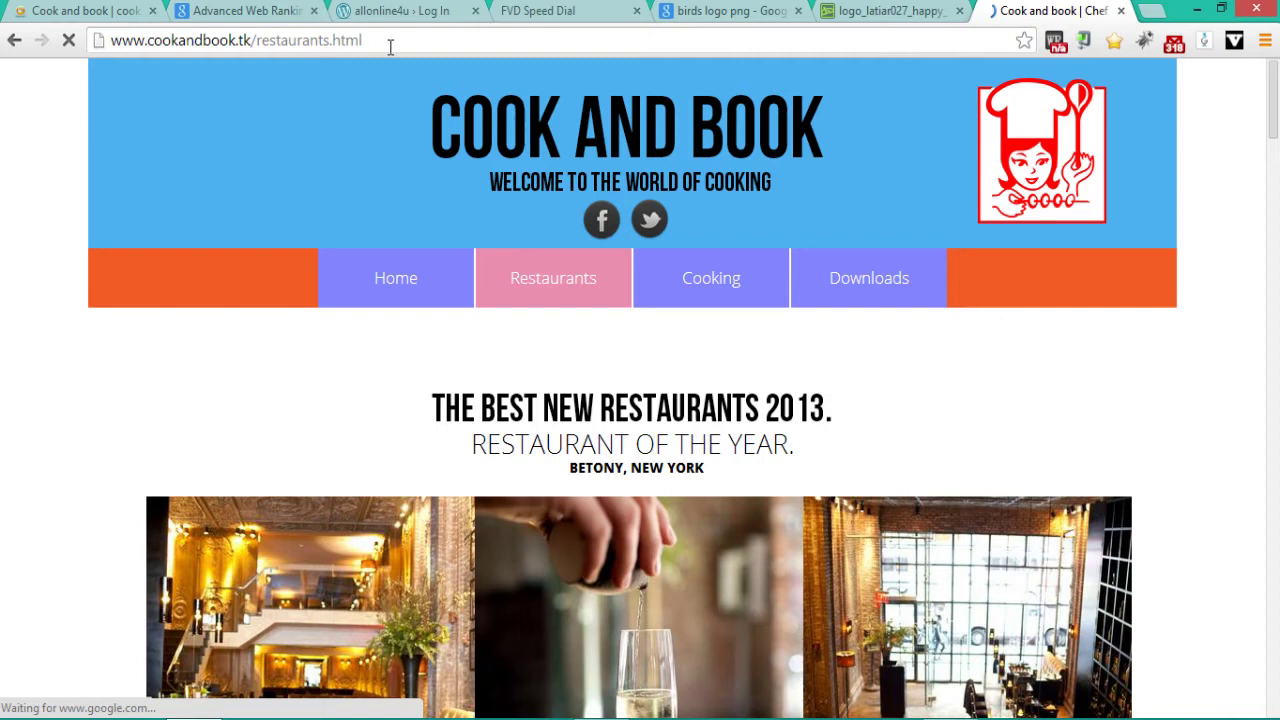
{"action": "left_click", "coordinate": [391, 44]}
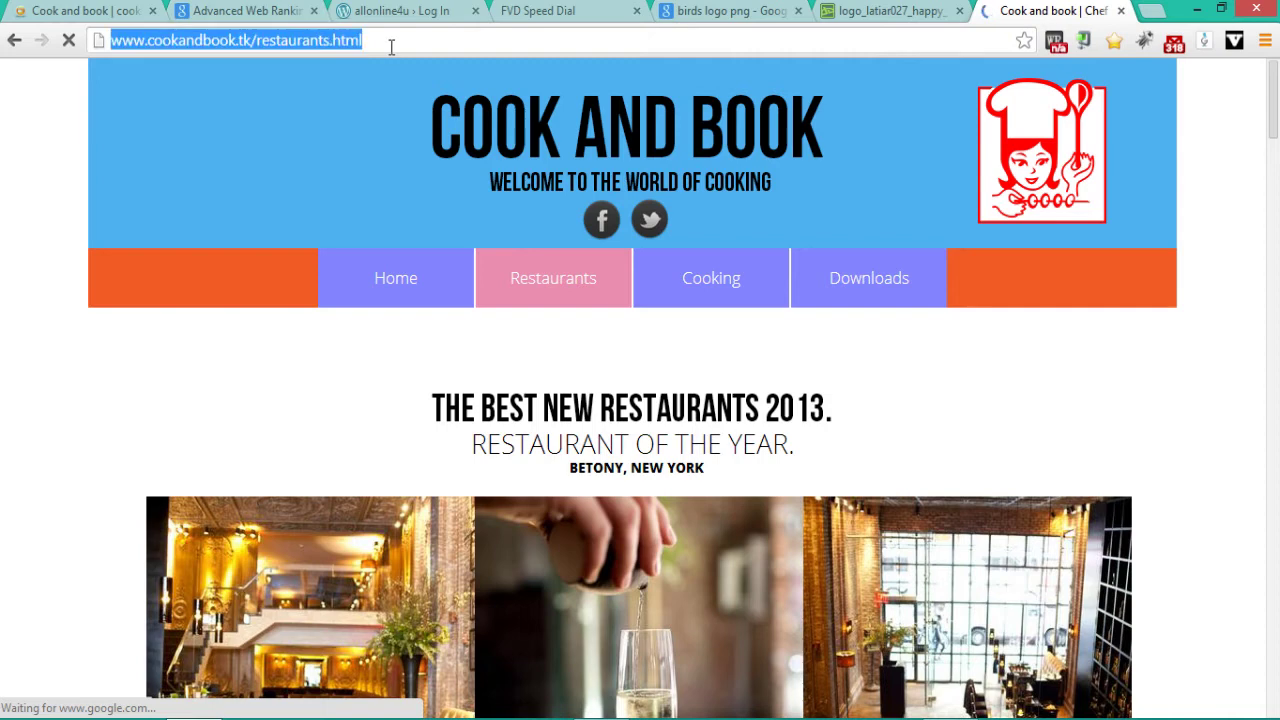
{"action": "left_click", "coordinate": [391, 43]}
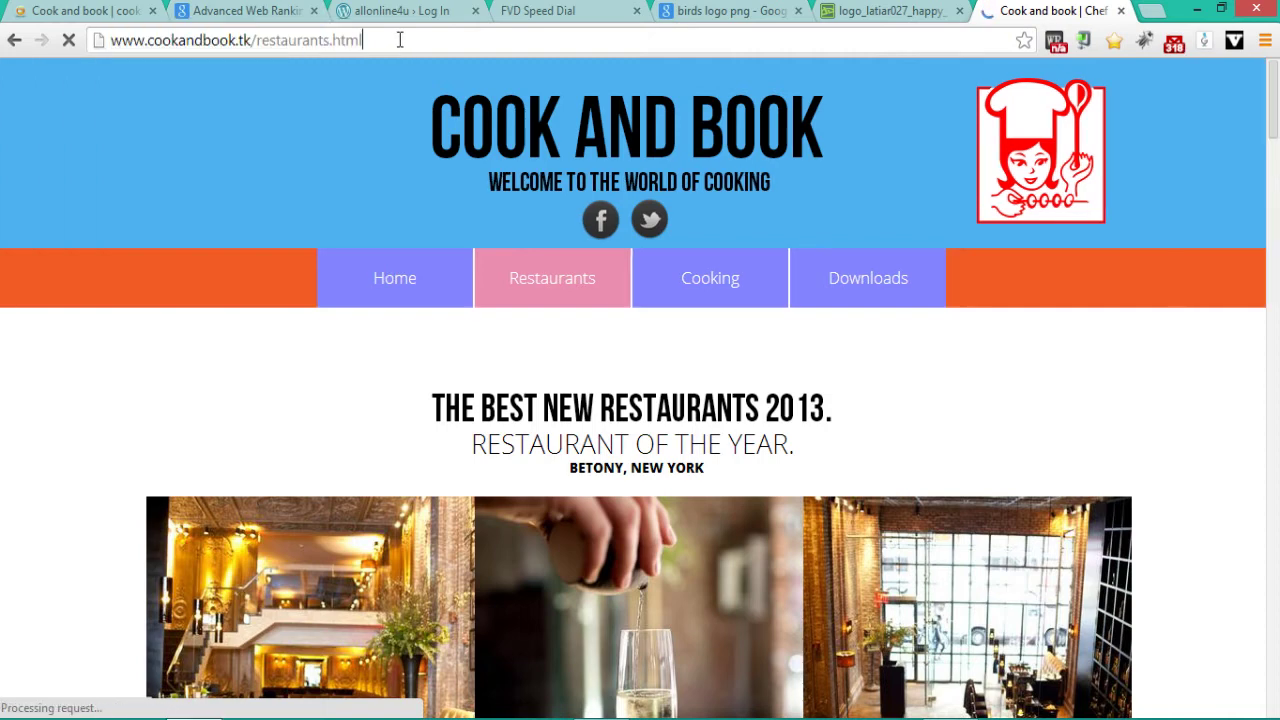
{"action": "type", "text": "kj"}
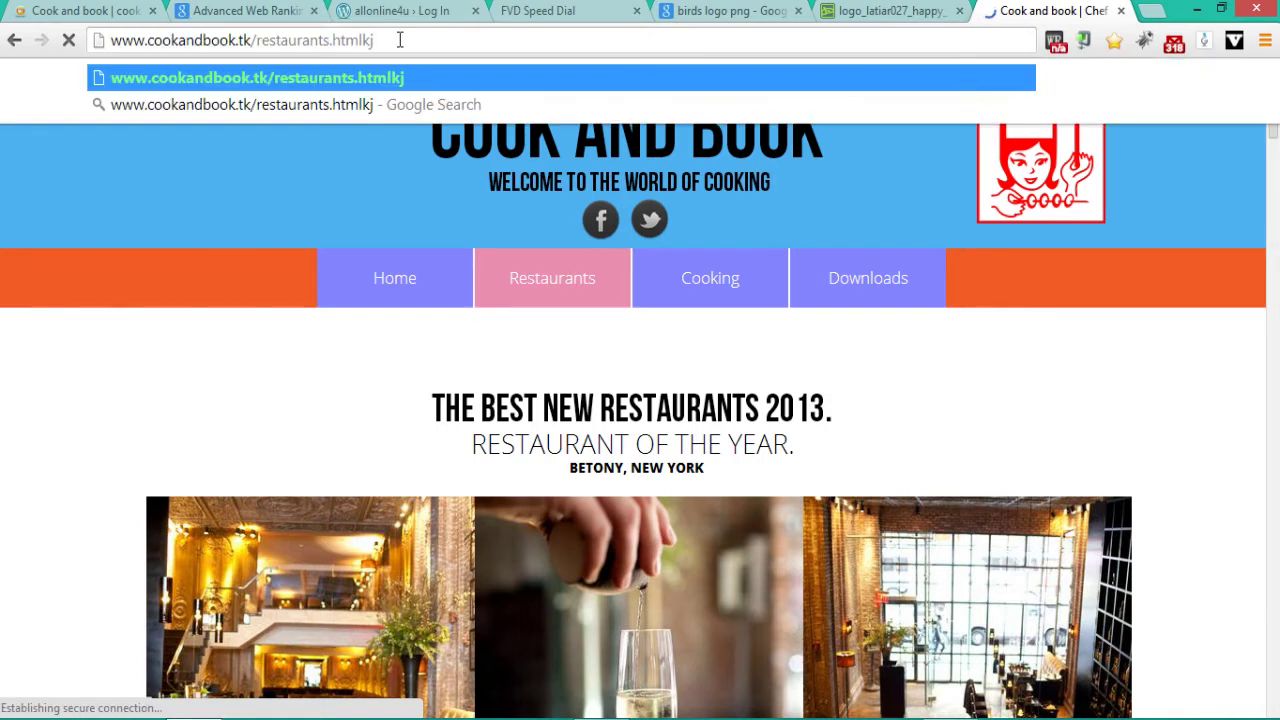
{"action": "key", "text": "Return"}
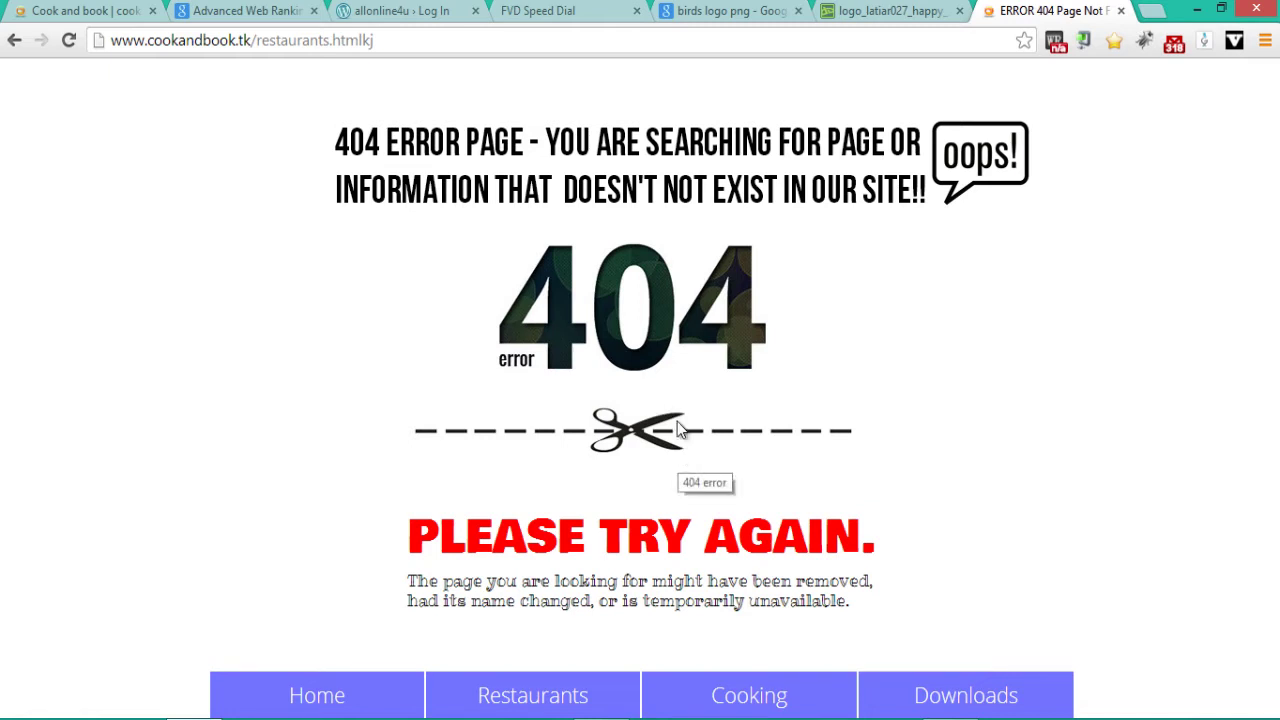
{"action": "mouse_move", "coordinate": [338, 150]}
{"action": "left_mouse_down"}
{"action": "mouse_move", "coordinate": [443, 142]}
{"action": "mouse_move", "coordinate": [320, 137]}
{"action": "mouse_move", "coordinate": [325, 150]}
{"action": "left_mouse_up"}
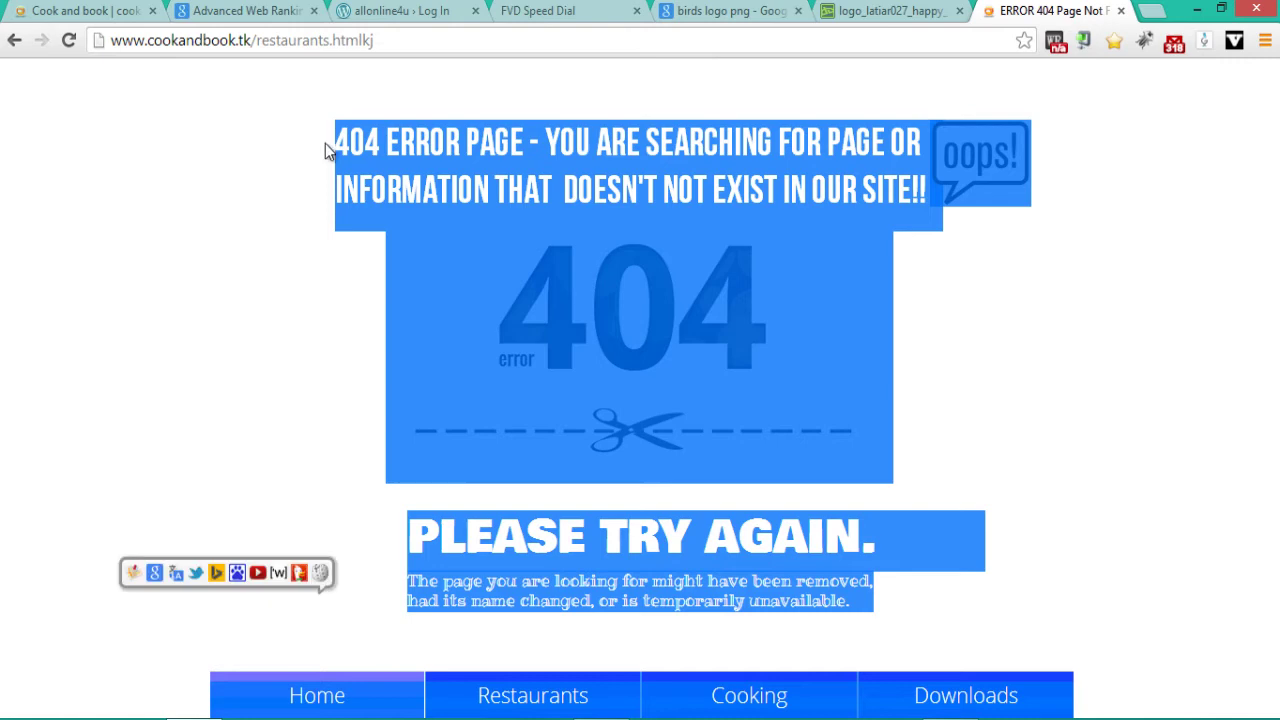
{"action": "left_click", "coordinate": [325, 145]}
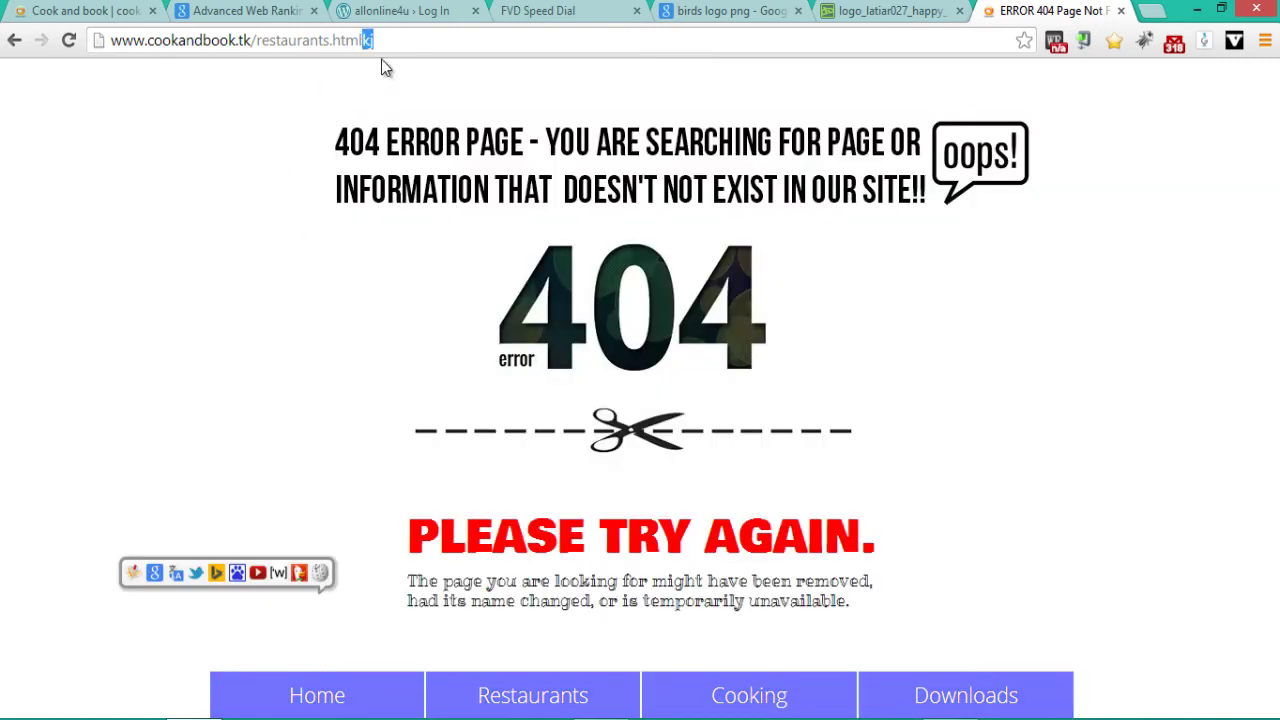
Follow the error page's Home link, look through the home page, then close the example and logo tabs and return to Adobe Muse.
{"action": "left_click", "coordinate": [325, 705]}
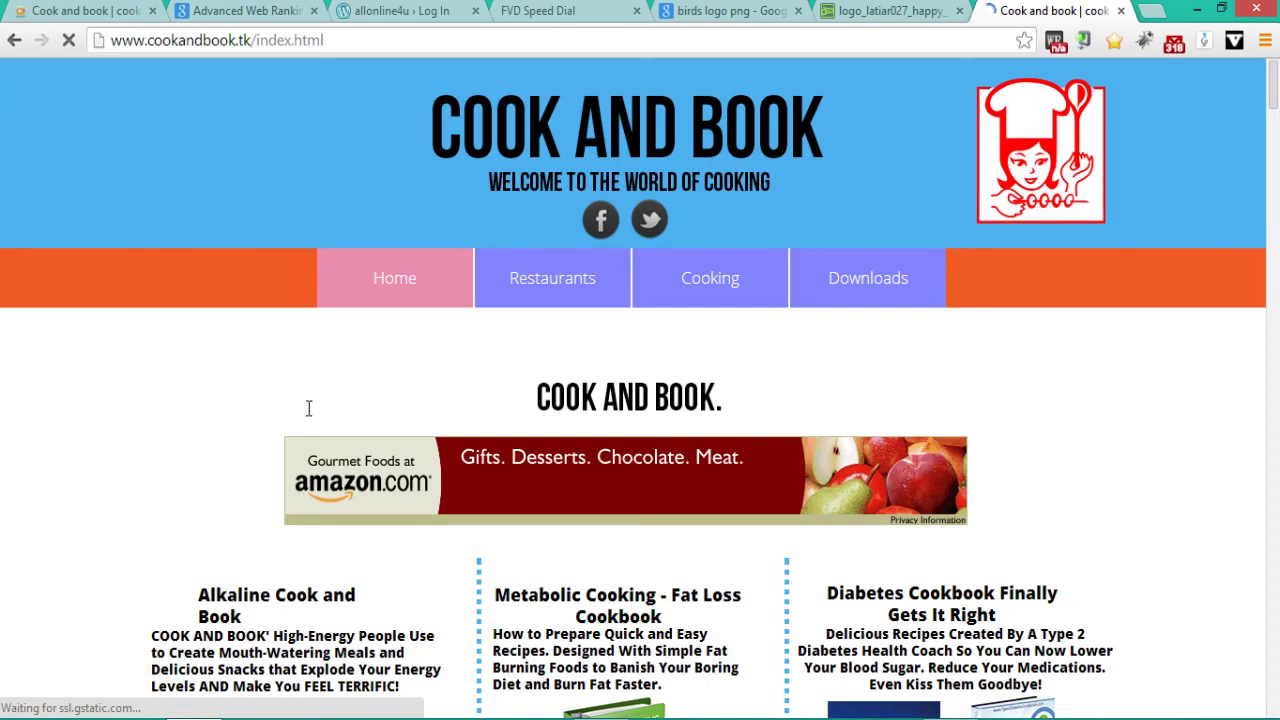
{"action": "scroll", "coordinate": [306, 405], "scroll_direction": "down", "scroll_amount": 4}
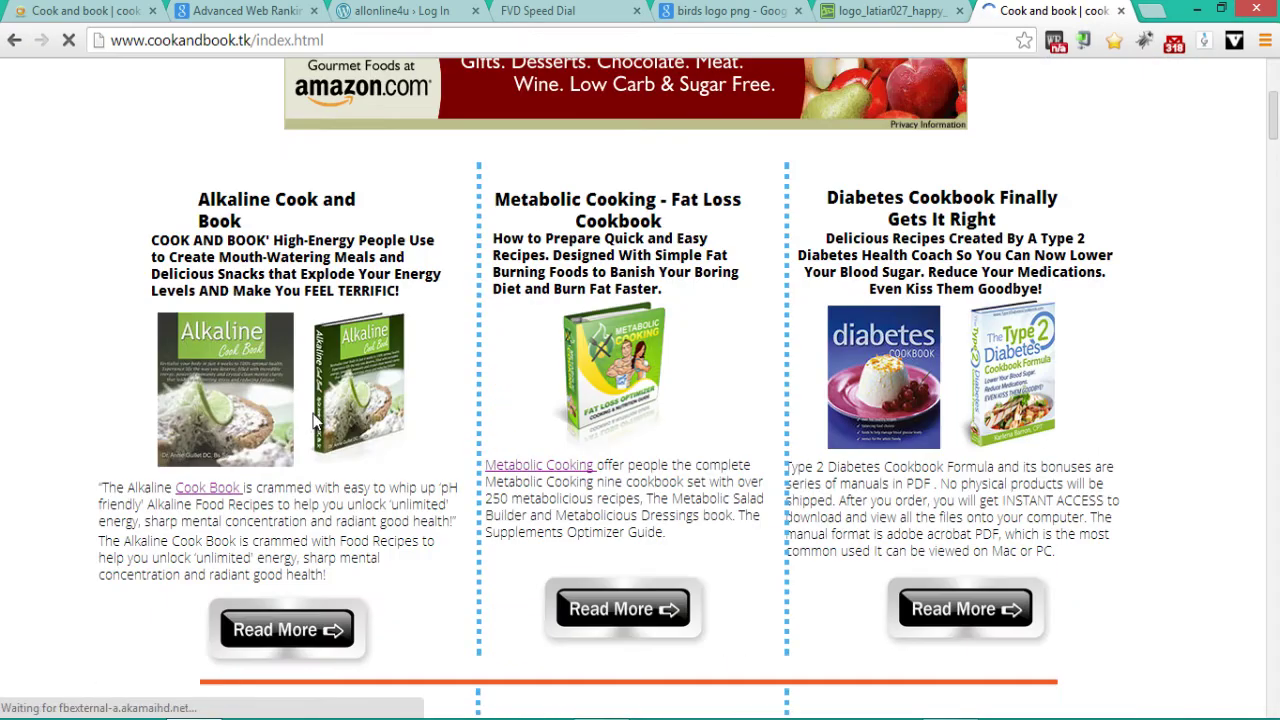
{"action": "scroll", "coordinate": [310, 422], "scroll_direction": "down", "scroll_amount": 4}
{"action": "scroll", "coordinate": [316, 420], "scroll_direction": "down", "scroll_amount": 18}
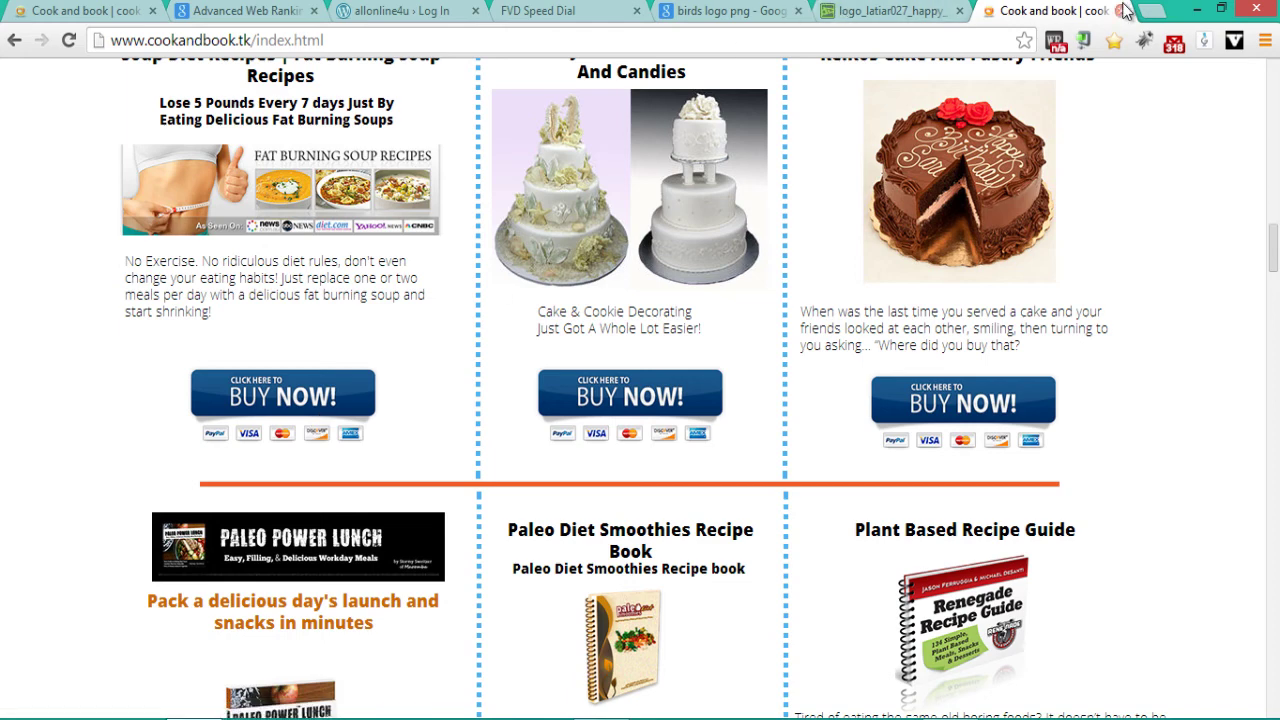
{"action": "left_click", "coordinate": [1122, 11]}
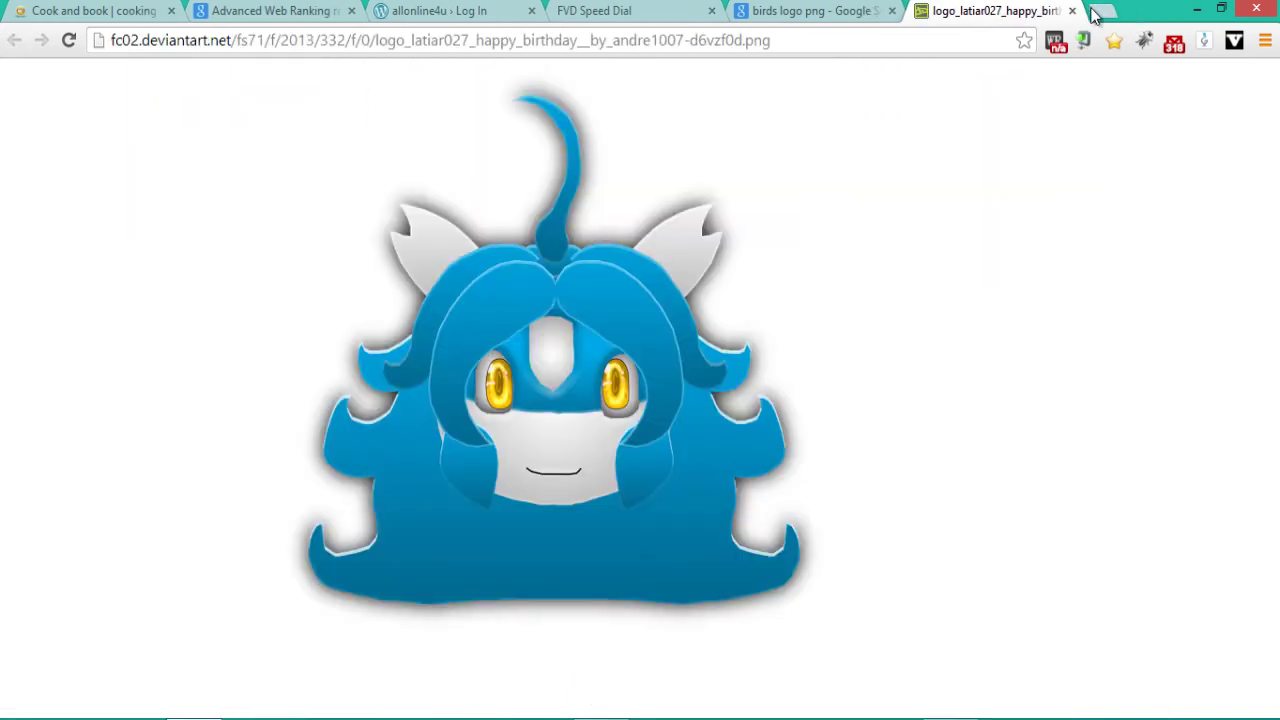
{"action": "left_click", "coordinate": [1072, 11]}
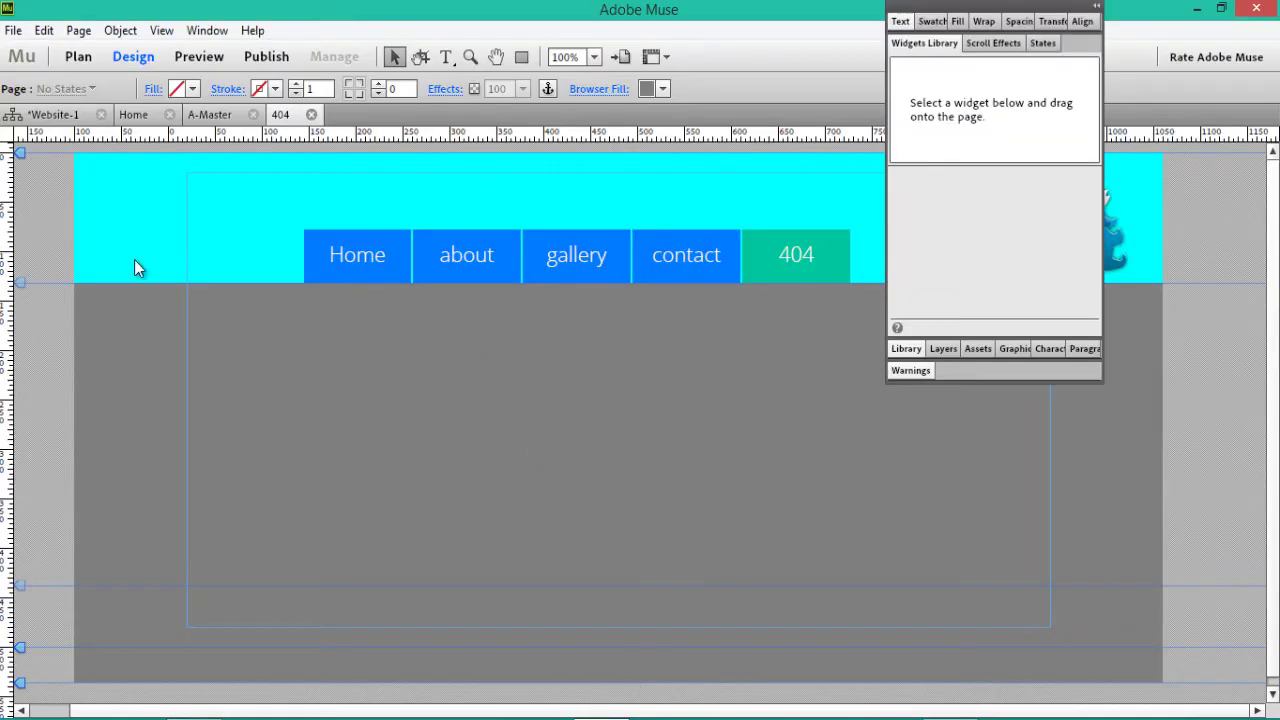
{"action": "left_click", "coordinate": [61, 109]}
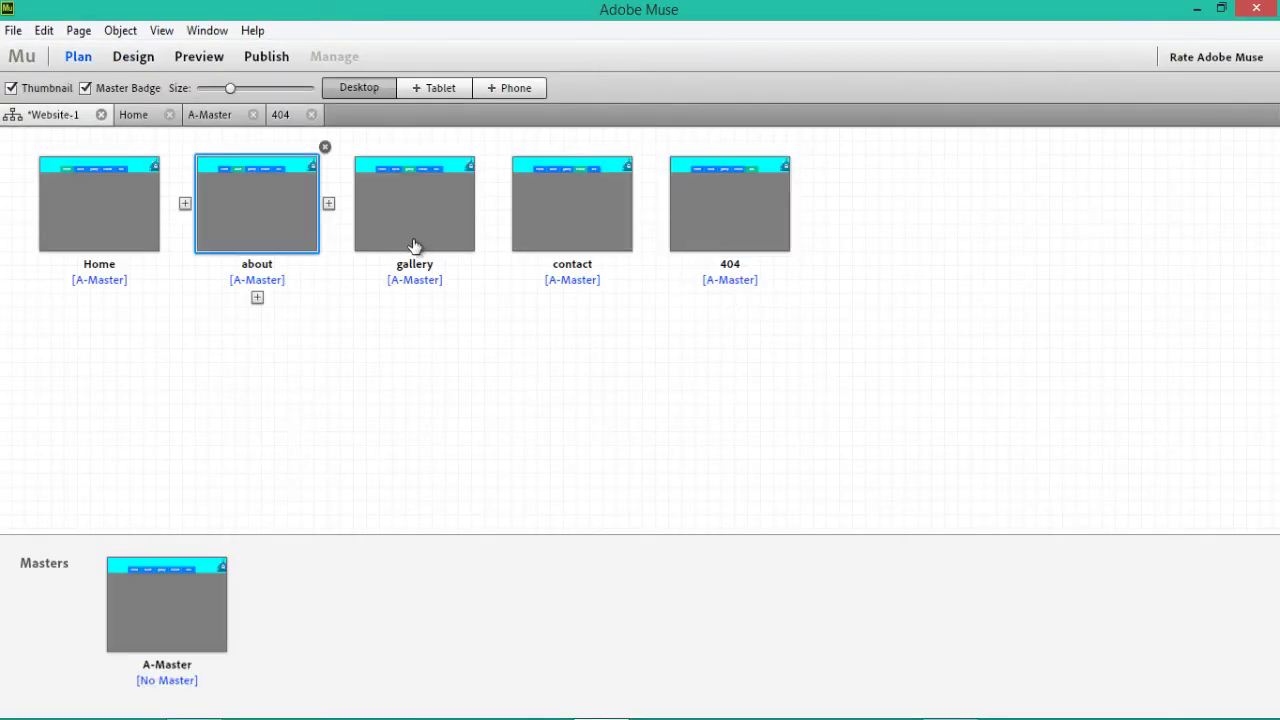
{"action": "double_click", "coordinate": [739, 238]}
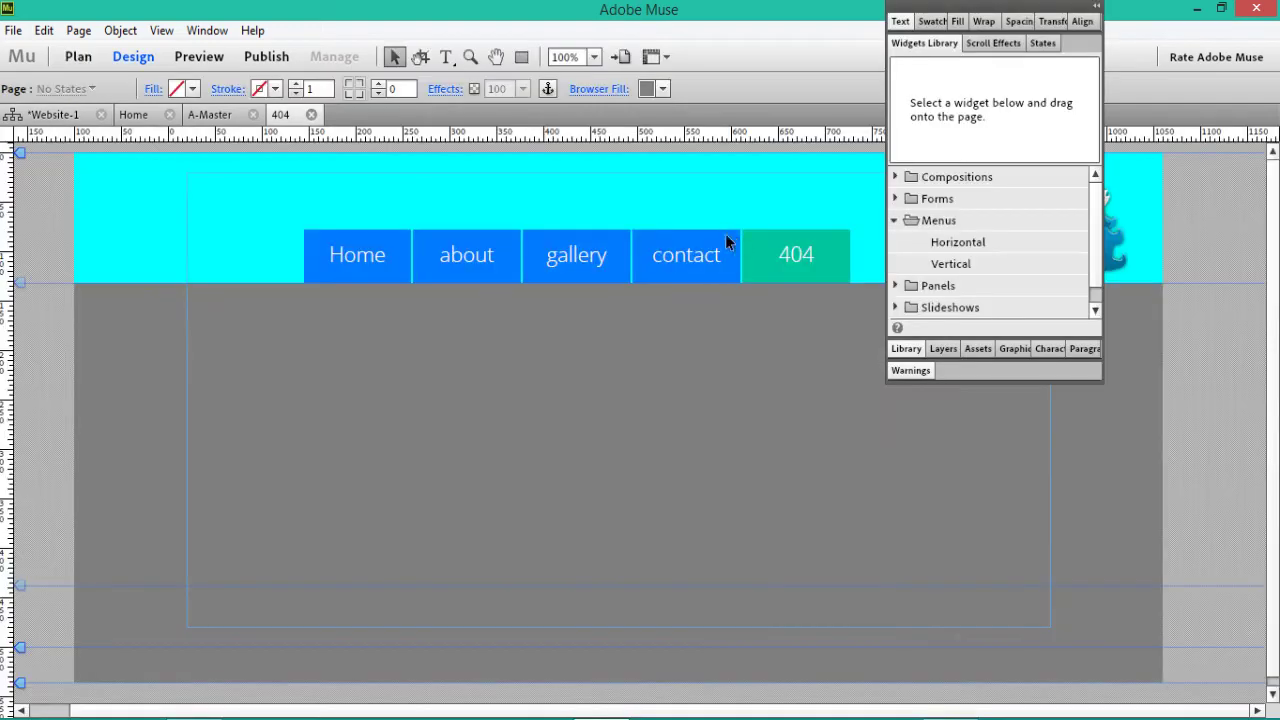
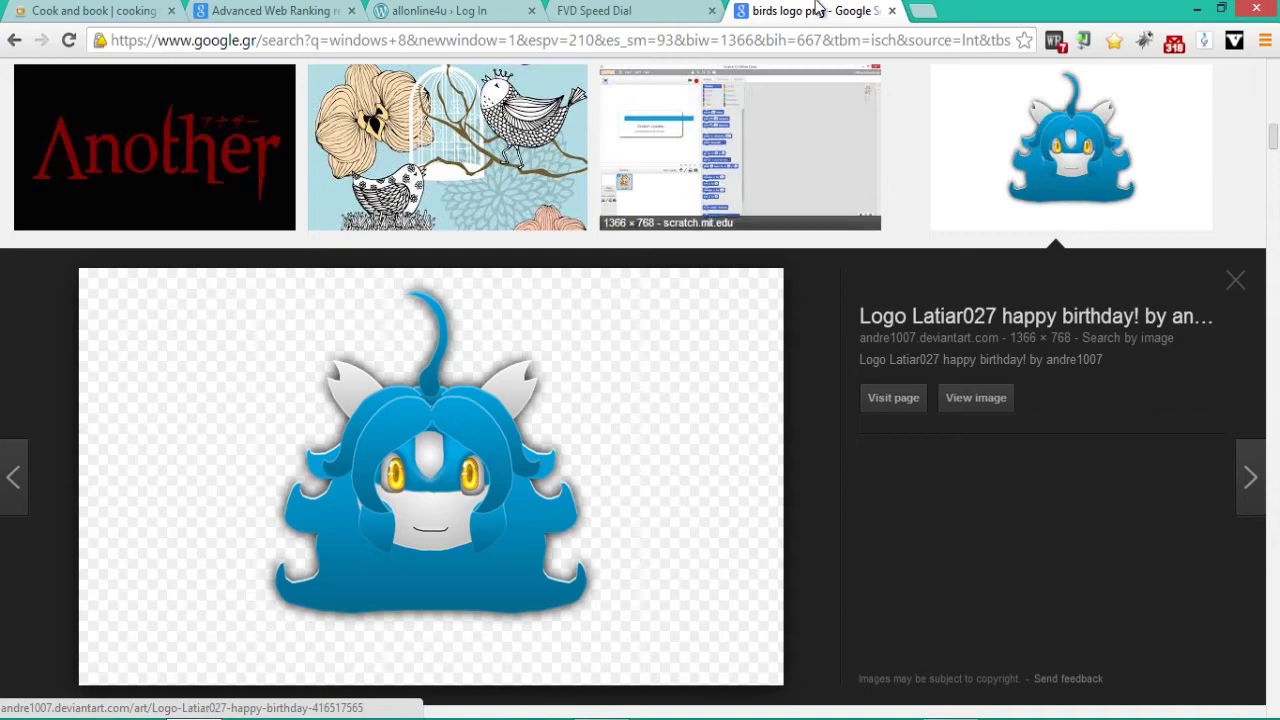
{"action": "left_click", "coordinate": [921, 10]}
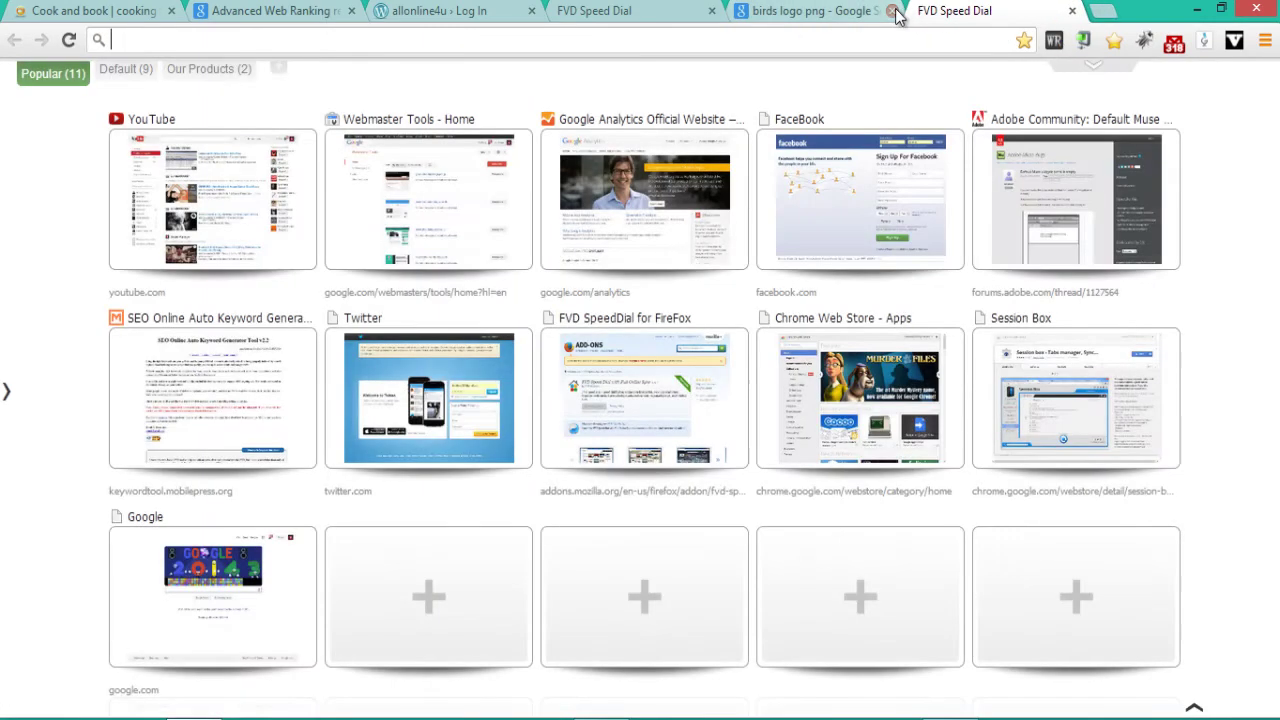
{"action": "left_click", "coordinate": [857, 11]}
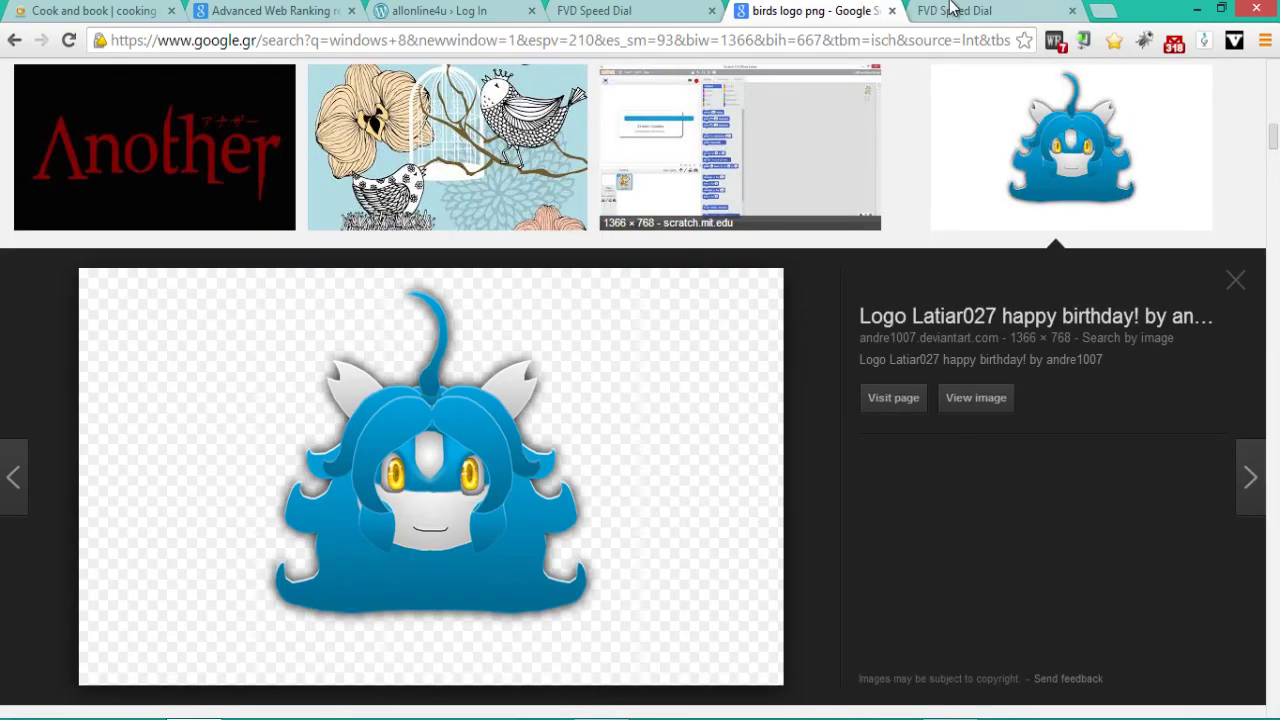
{"action": "left_click", "coordinate": [1064, 12]}
{"action": "left_click", "coordinate": [1068, 12]}
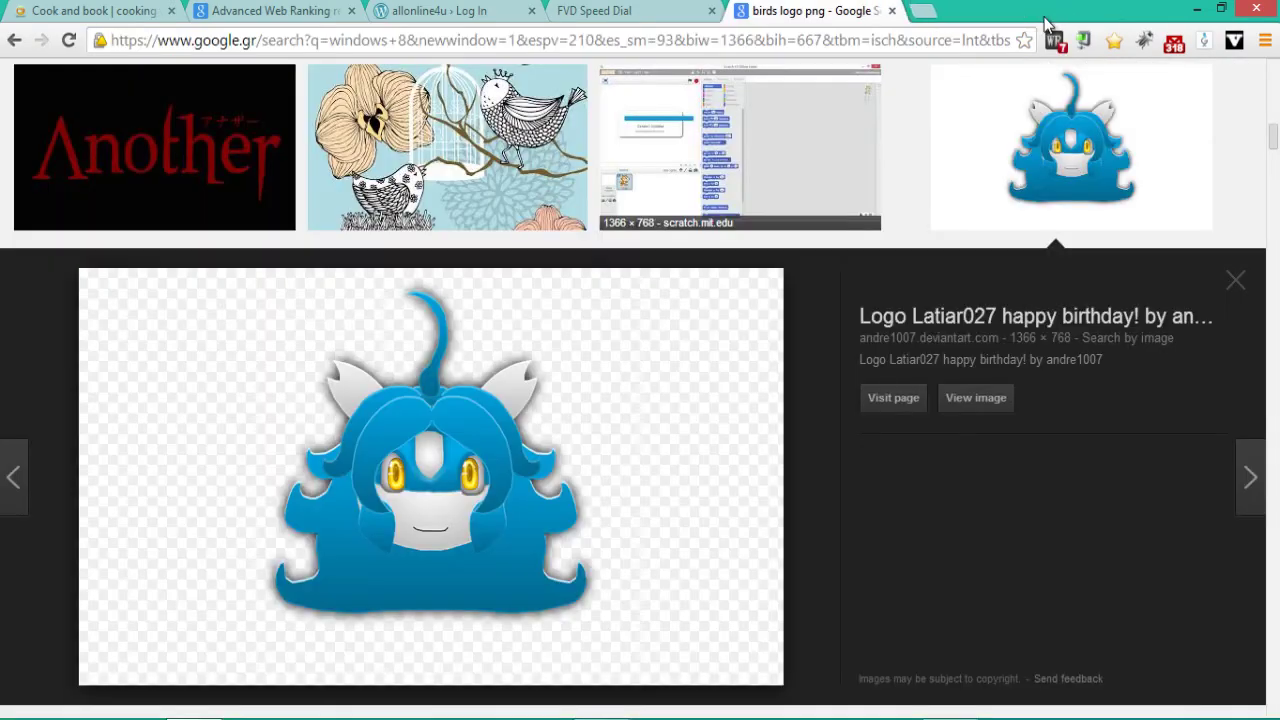
Replace the browser's image search query with "404 error png" and run the search.
{"action": "scroll", "coordinate": [543, 91], "scroll_direction": "up", "scroll_amount": 10}
{"action": "scroll", "coordinate": [411, 86], "scroll_direction": "up", "scroll_amount": 5}
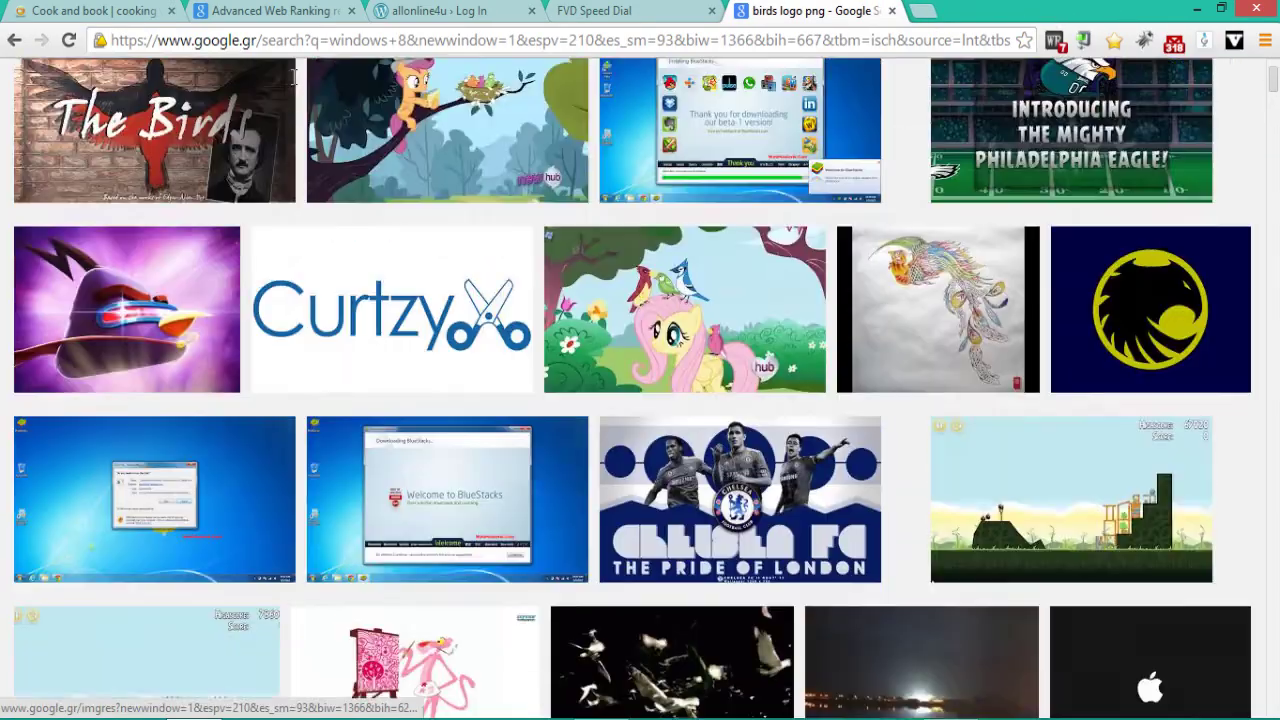
{"action": "left_click_drag", "start_coordinate": [222, 88], "coordinate": [33, 100]}
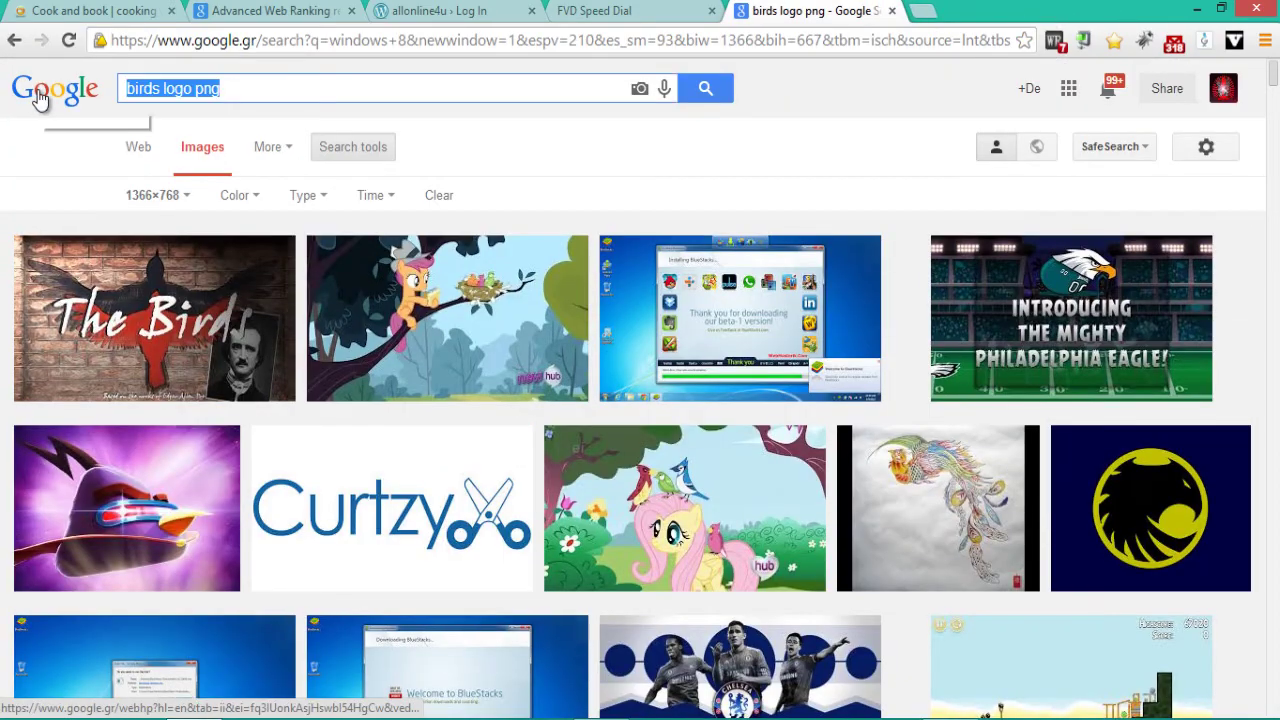
{"action": "type", "text": "404 error "}
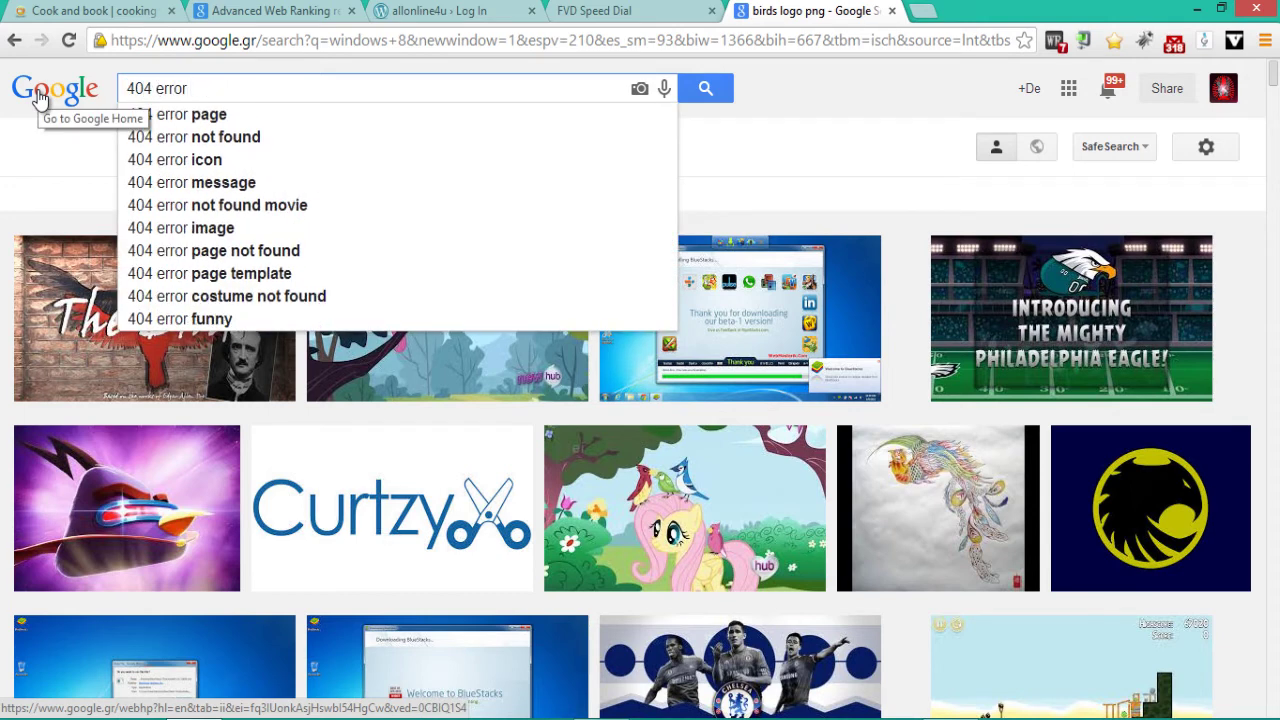
{"action": "type", "text": "png"}
{"action": "key", "text": "Return"}
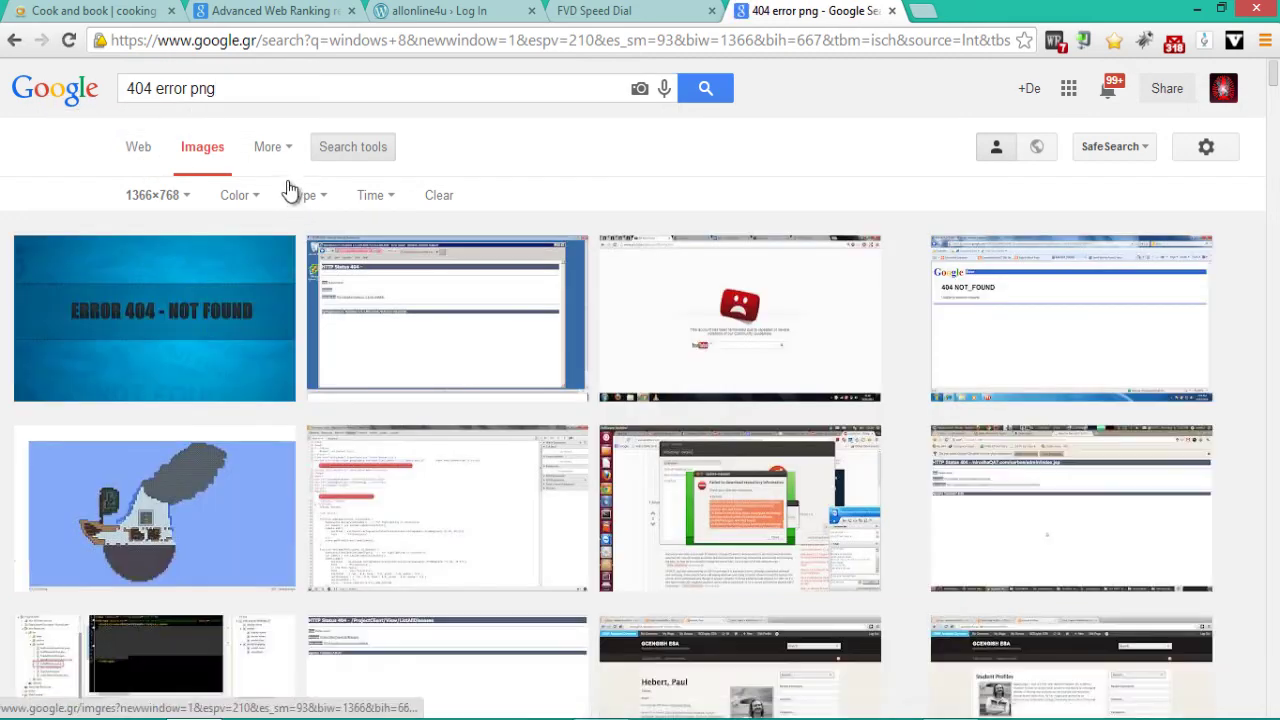
Look through the image results for a suitable 404 error graphic.
{"action": "scroll", "coordinate": [449, 186], "scroll_direction": "down", "scroll_amount": 3}
{"action": "scroll", "coordinate": [450, 188], "scroll_direction": "down", "scroll_amount": 5}
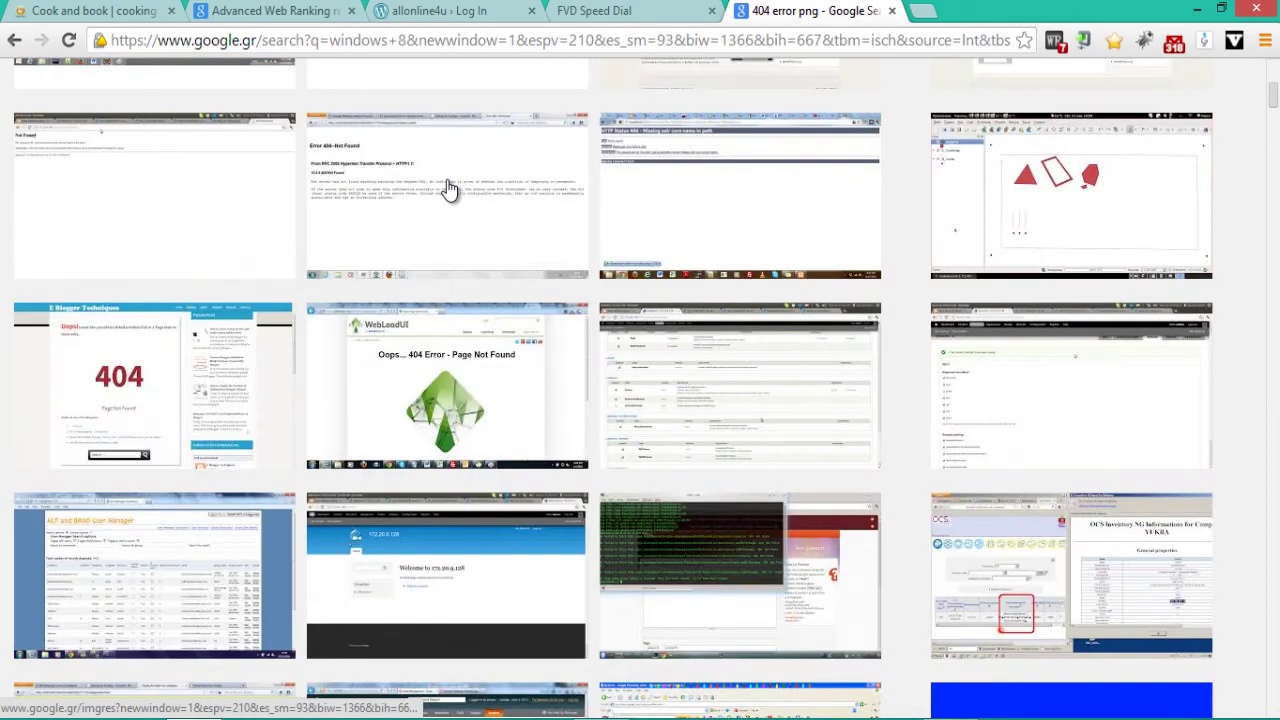
{"action": "scroll", "coordinate": [445, 186], "scroll_direction": "up", "scroll_amount": 10}
{"action": "scroll", "coordinate": [447, 180], "scroll_direction": "down", "scroll_amount": 6}
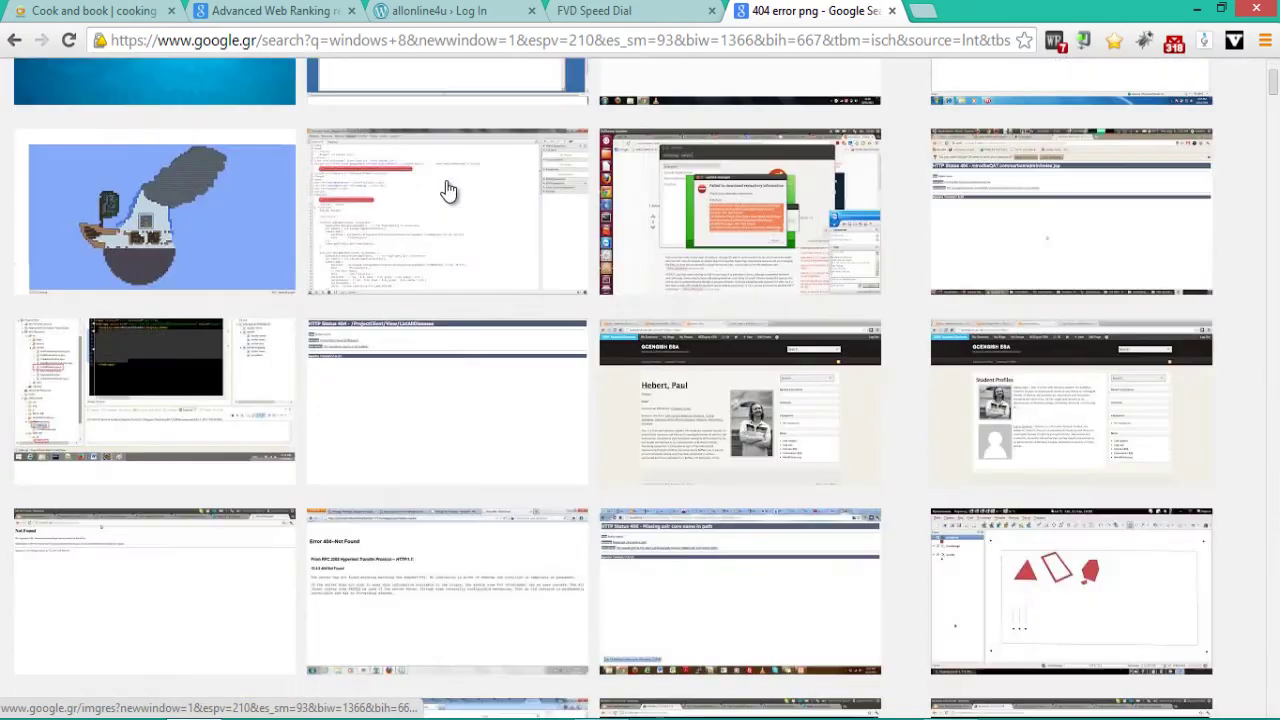
{"action": "scroll", "coordinate": [447, 193], "scroll_direction": "down", "scroll_amount": 8}
{"action": "scroll", "coordinate": [447, 193], "scroll_direction": "up", "scroll_amount": 7}
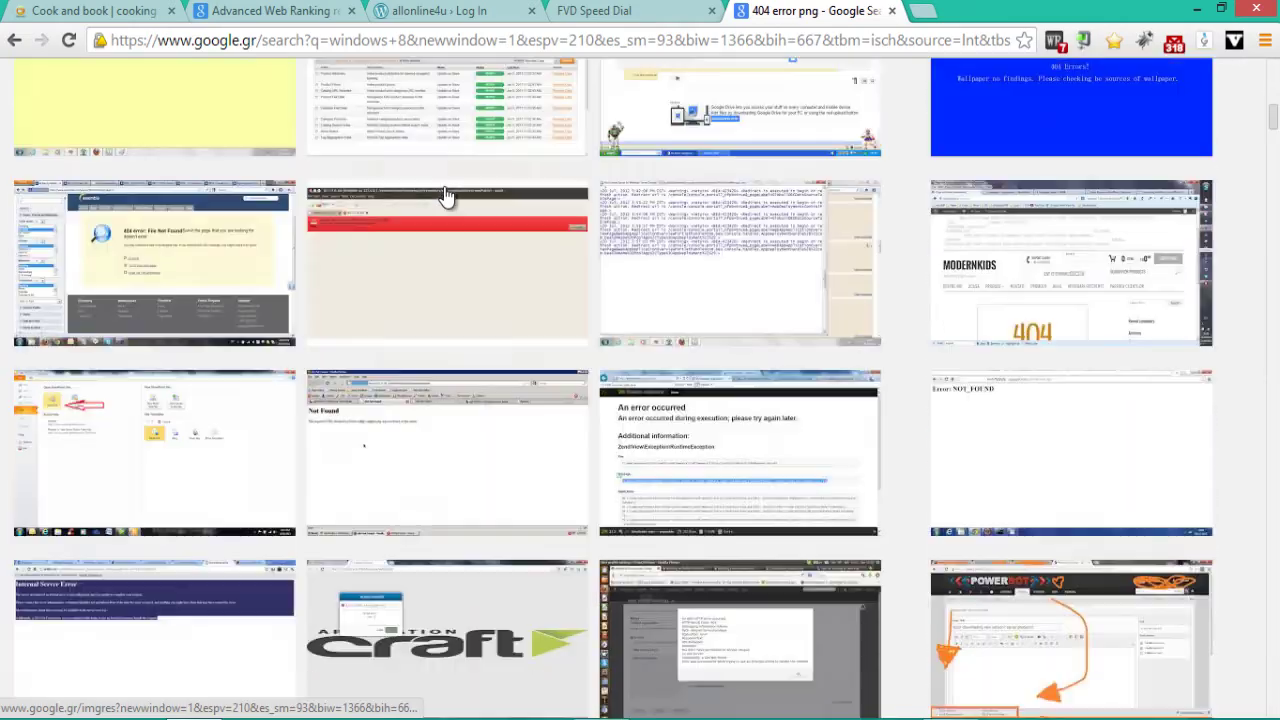
{"action": "scroll", "coordinate": [444, 193], "scroll_direction": "up", "scroll_amount": 8}
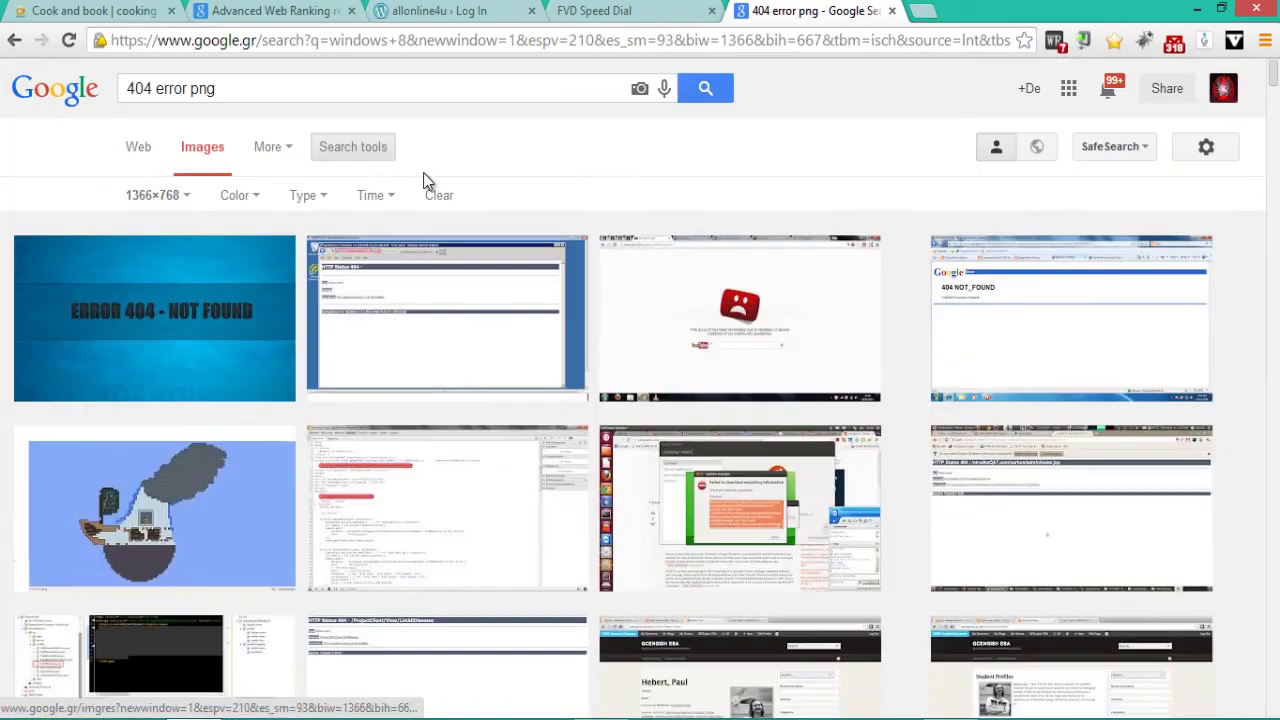
Shorten the image search to "404 png", browse the results and preview the "404 Not Found" ERROR image.
{"action": "left_click", "coordinate": [185, 88]}
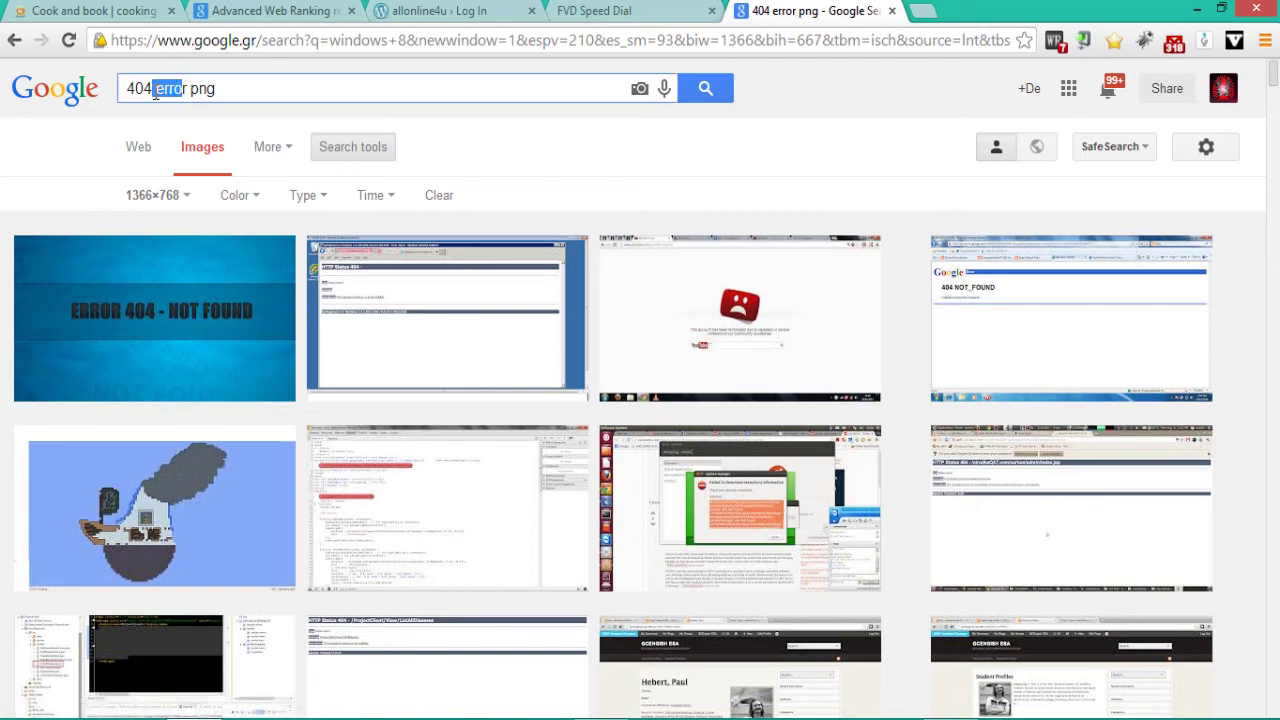
{"action": "left_click_drag", "start_coordinate": [189, 90], "coordinate": [161, 93]}
{"action": "key", "text": "BackSpace"}
{"action": "key", "text": "Return"}
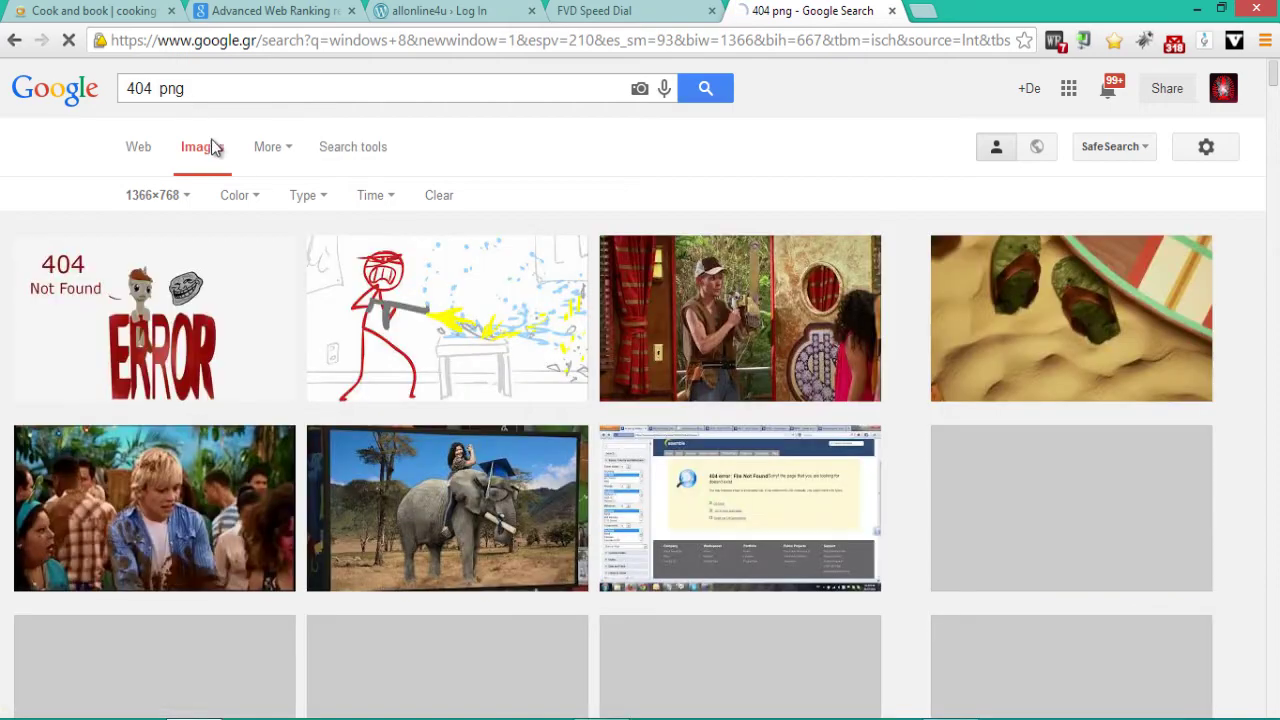
{"action": "scroll", "coordinate": [228, 312], "scroll_direction": "down", "scroll_amount": 8}
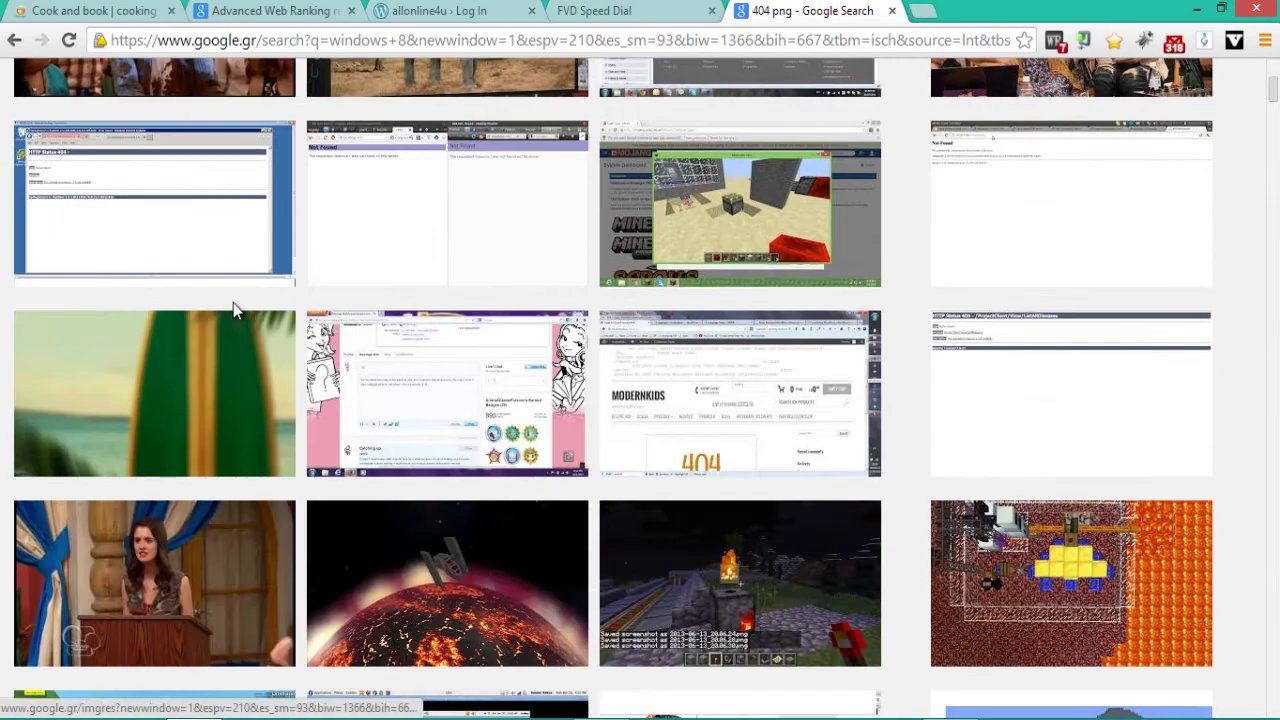
{"action": "scroll", "coordinate": [240, 317], "scroll_direction": "down", "scroll_amount": 3}
{"action": "scroll", "coordinate": [251, 310], "scroll_direction": "up", "scroll_amount": 10}
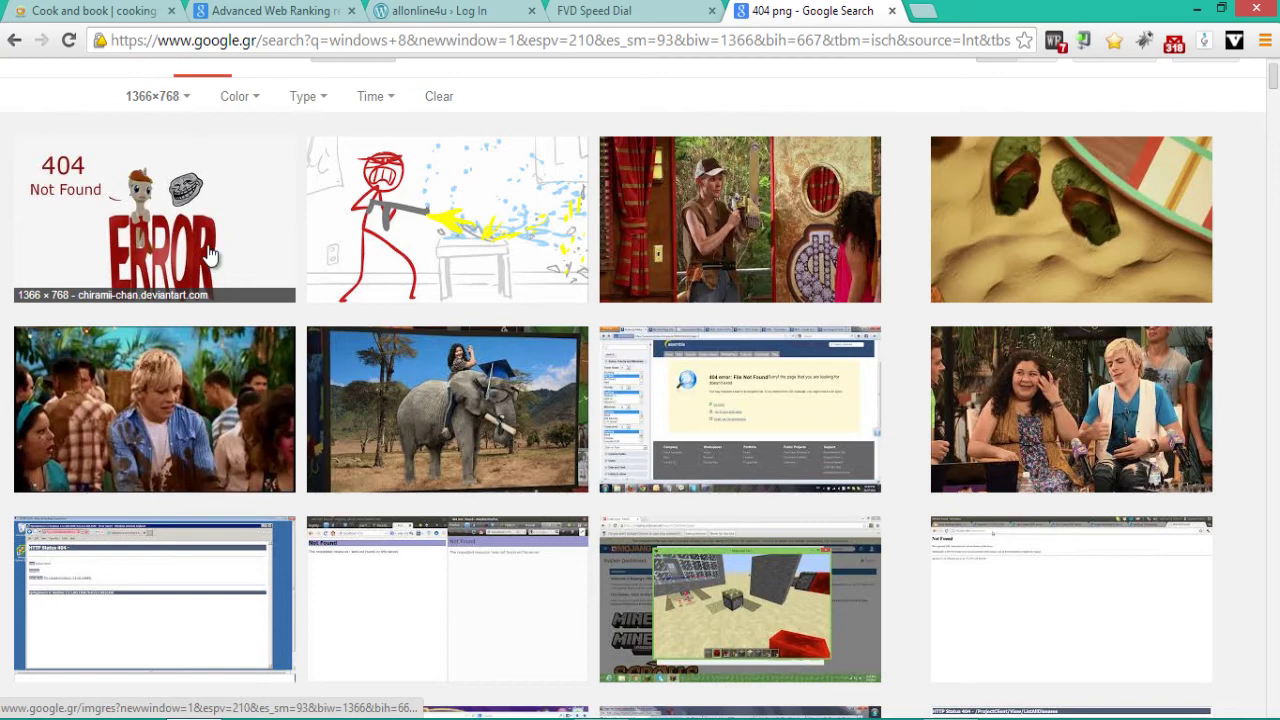
{"action": "left_click", "coordinate": [207, 252]}
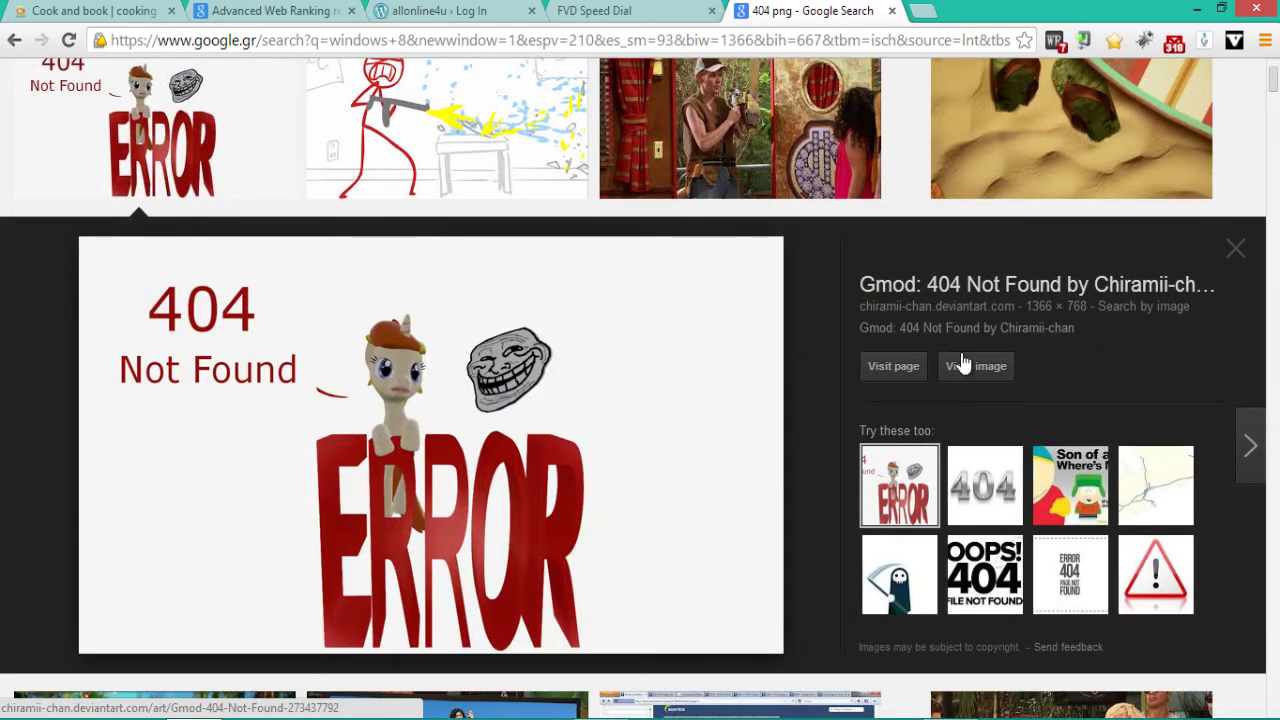
{"action": "scroll", "coordinate": [946, 371], "scroll_direction": "up", "scroll_amount": 2}
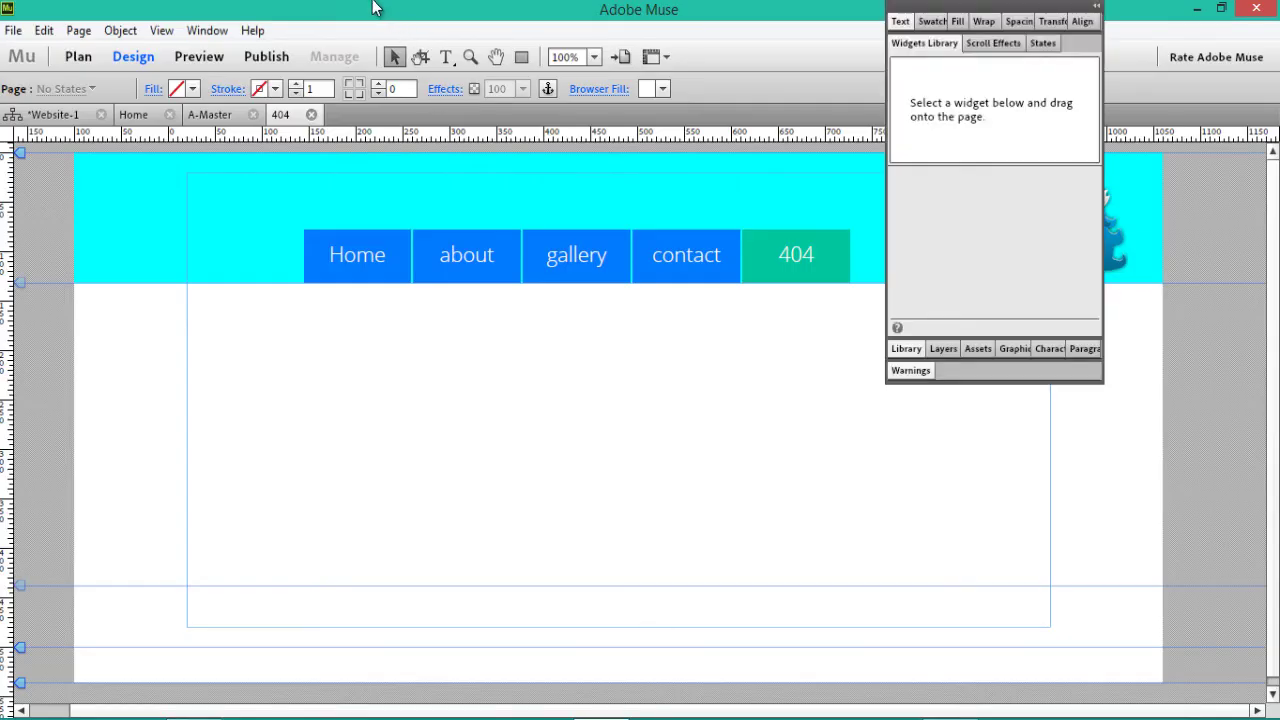
On the Muse 404 page, add a text frame below the menu reading "404" in Bowlby One at size 131.
{"action": "left_click_drag", "start_coordinate": [275, 359], "coordinate": [1013, 568]}
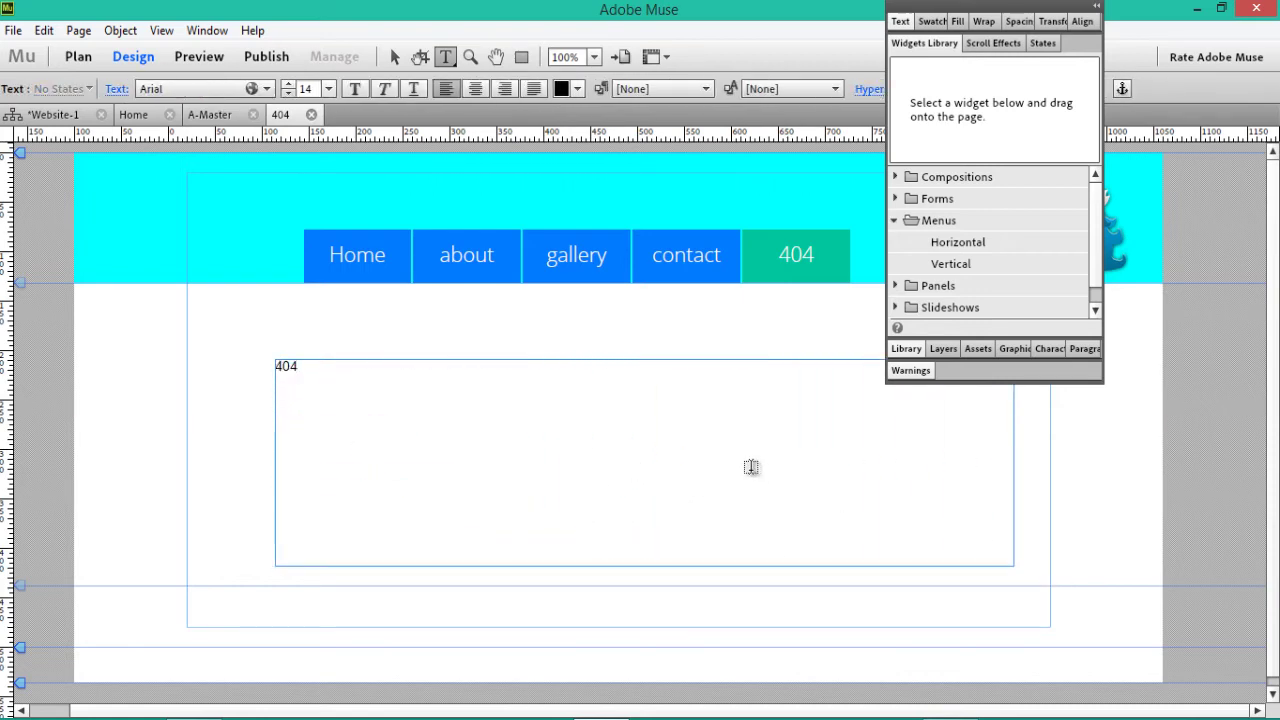
{"action": "key", "text": "ctrl+a"}
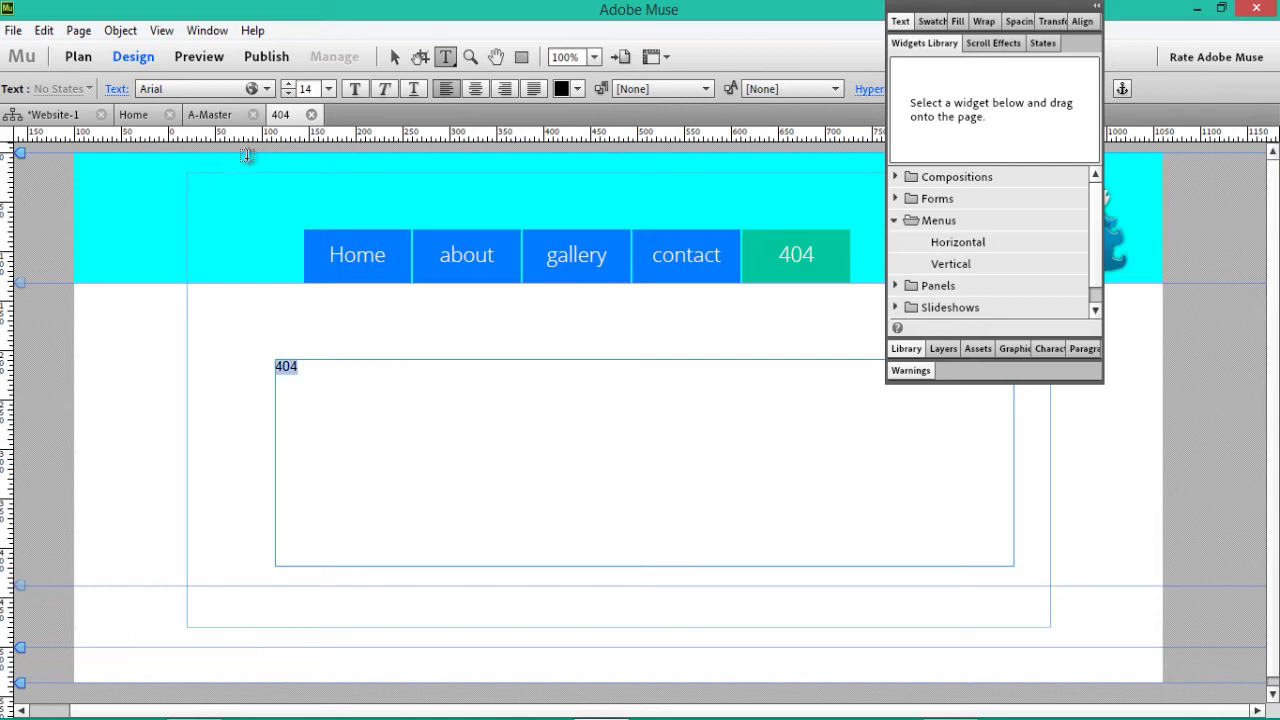
{"action": "left_click", "coordinate": [259, 87]}
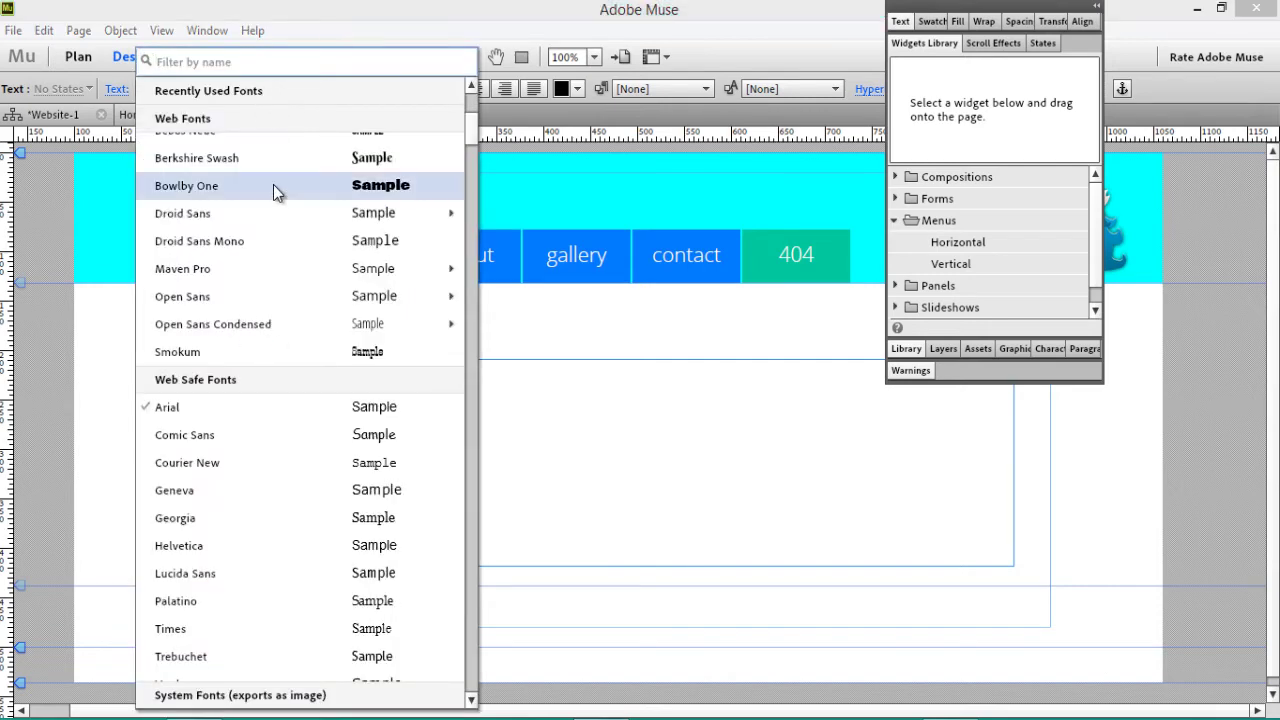
{"action": "scroll", "coordinate": [287, 202], "scroll_direction": "up", "scroll_amount": 1}
{"action": "left_click", "coordinate": [300, 254]}
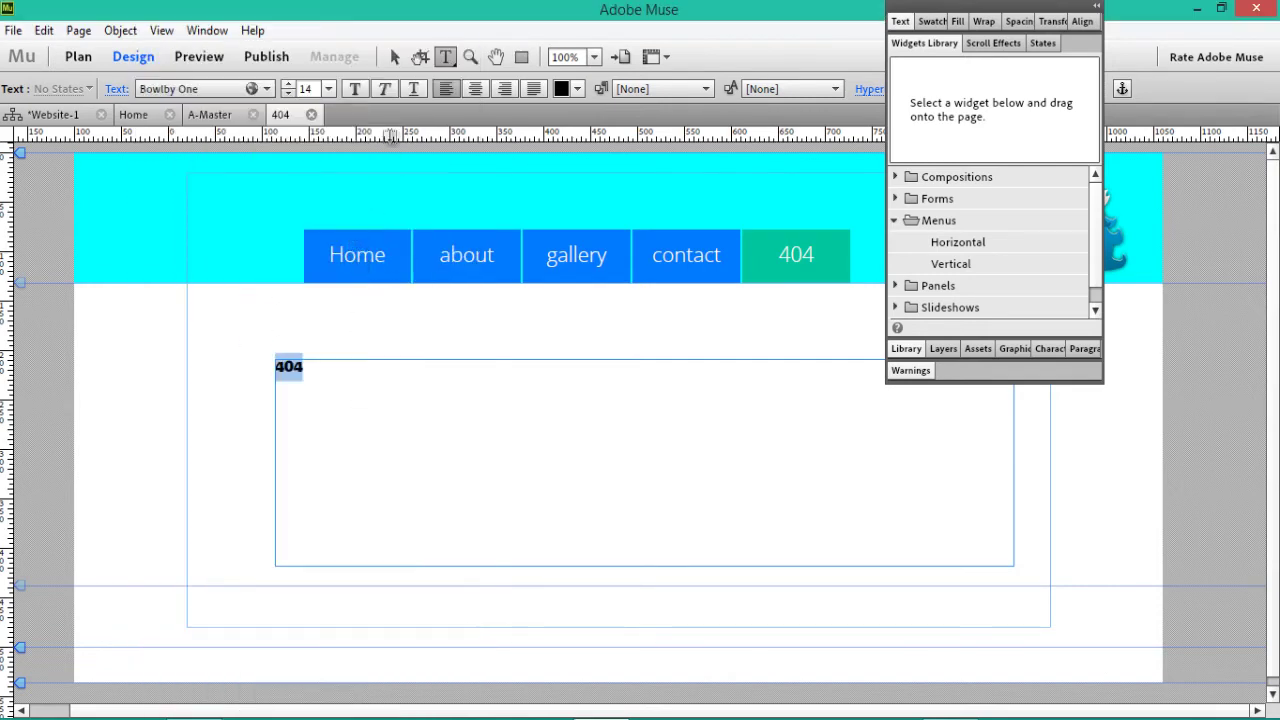
{"action": "left_click", "coordinate": [288, 85]}
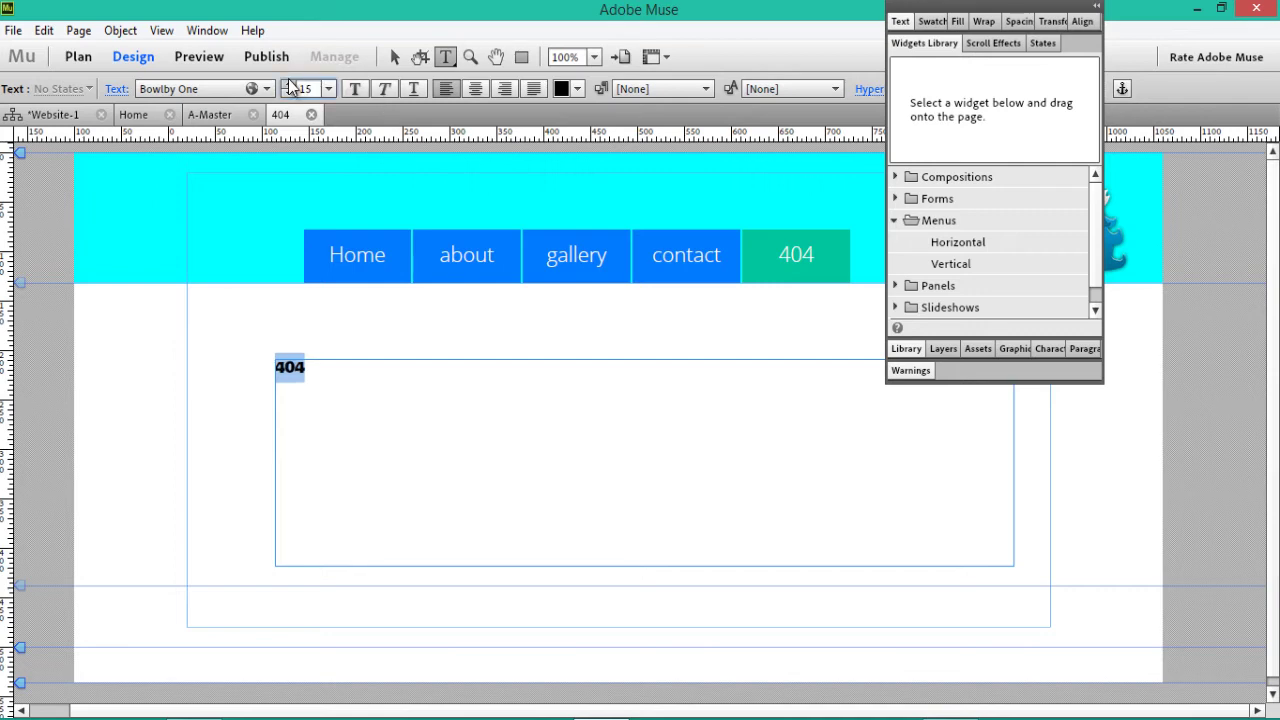
{"action": "left_click_drag", "start_coordinate": [290, 87], "coordinate": [290, 88]}
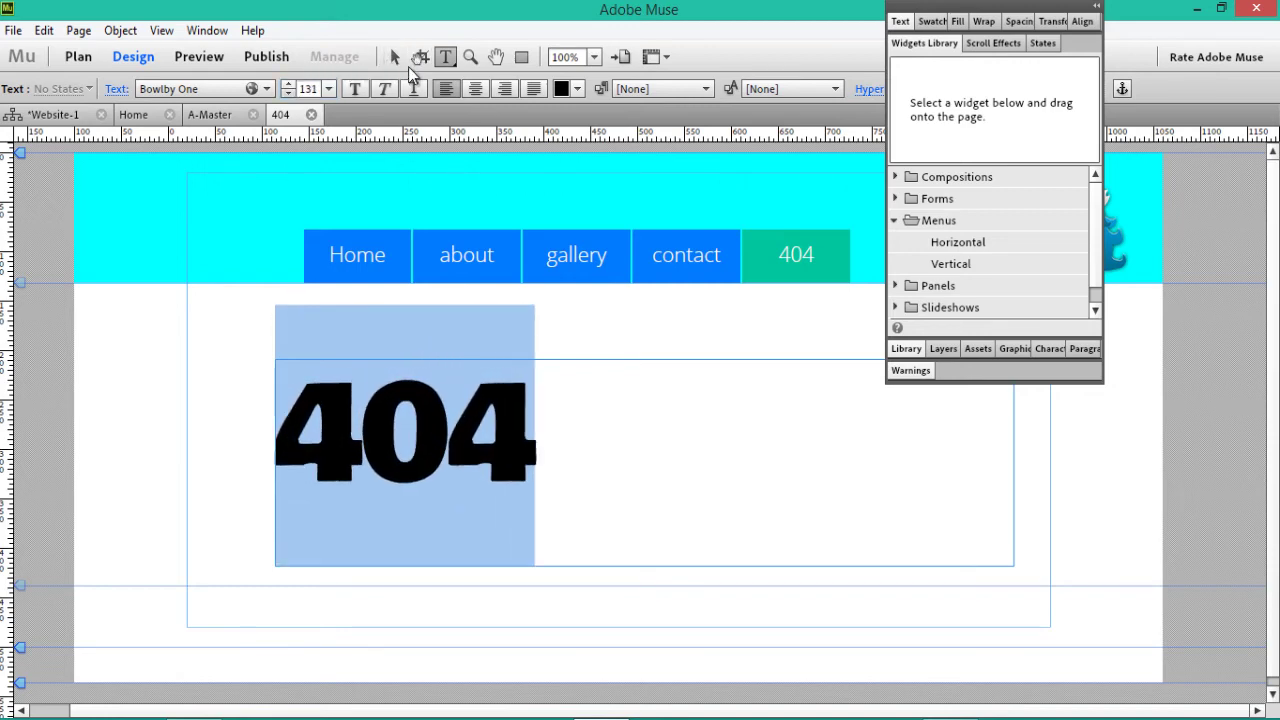
Narrow the 404 text frame to fit its text and move it up near the page centre below the menu.
{"action": "left_click", "coordinate": [392, 57]}
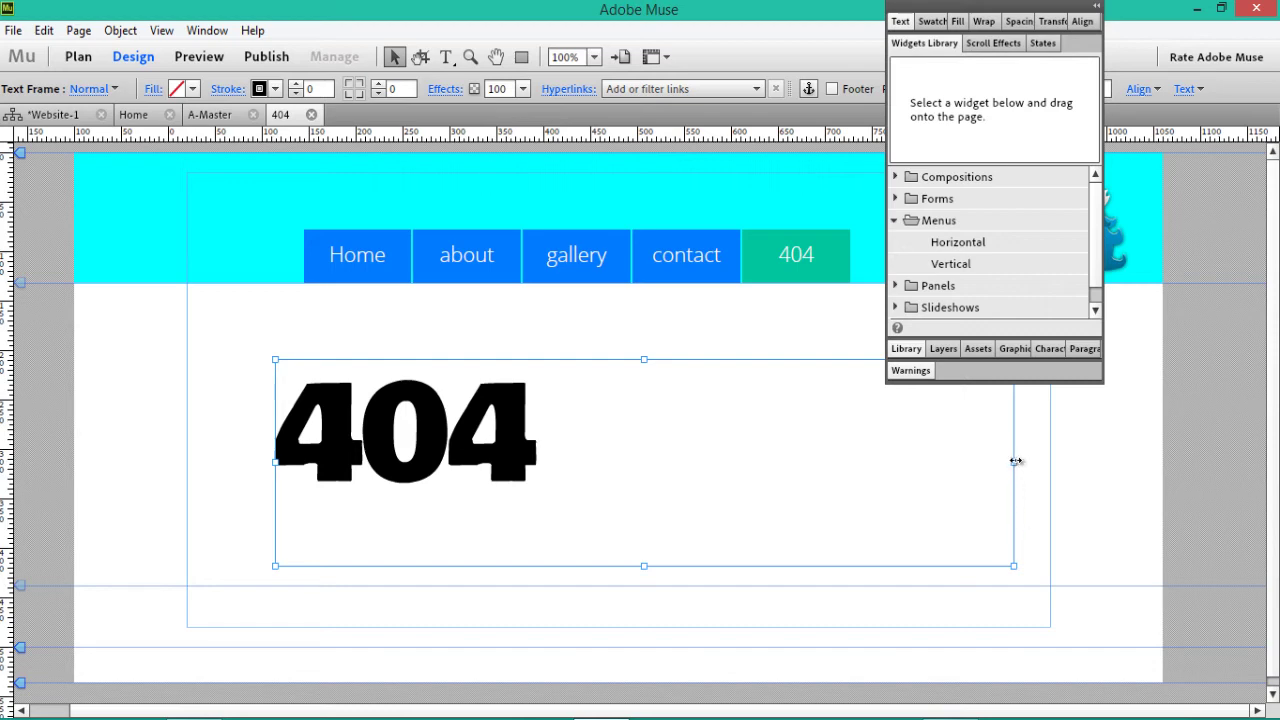
{"action": "left_click_drag", "start_coordinate": [1015, 461], "coordinate": [666, 366]}
{"action": "left_click", "coordinate": [551, 551]}
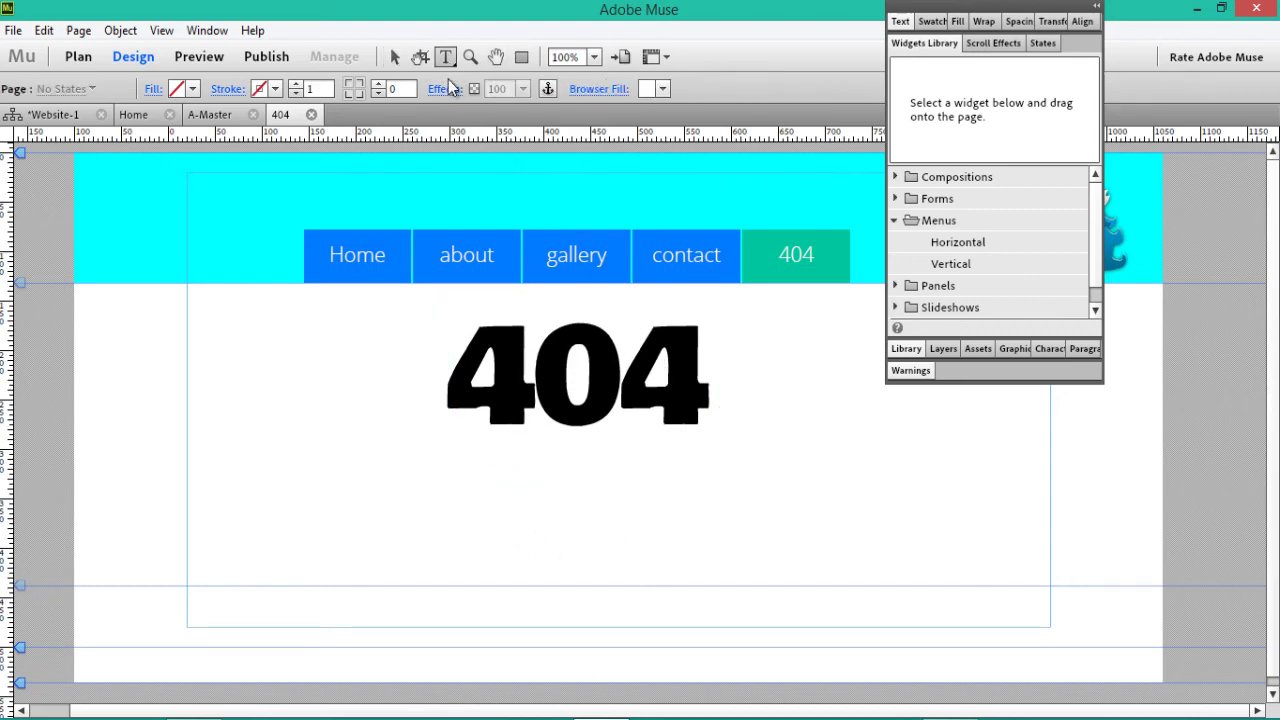
Add a text frame below the 404 heading reading "page not found" in Bebas Neue at size 80.
{"action": "left_click_drag", "start_coordinate": [395, 480], "coordinate": [963, 578]}
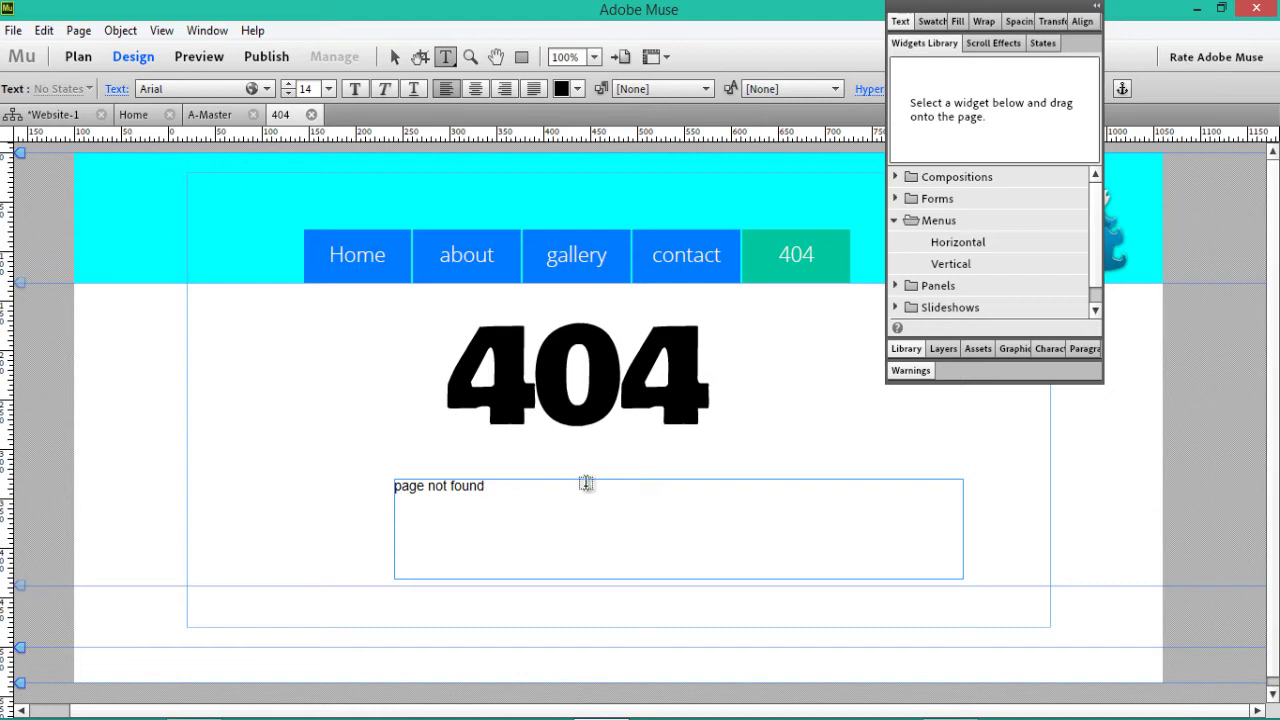
{"action": "left_click_drag", "start_coordinate": [586, 484], "coordinate": [348, 466]}
{"action": "left_click", "coordinate": [244, 88]}
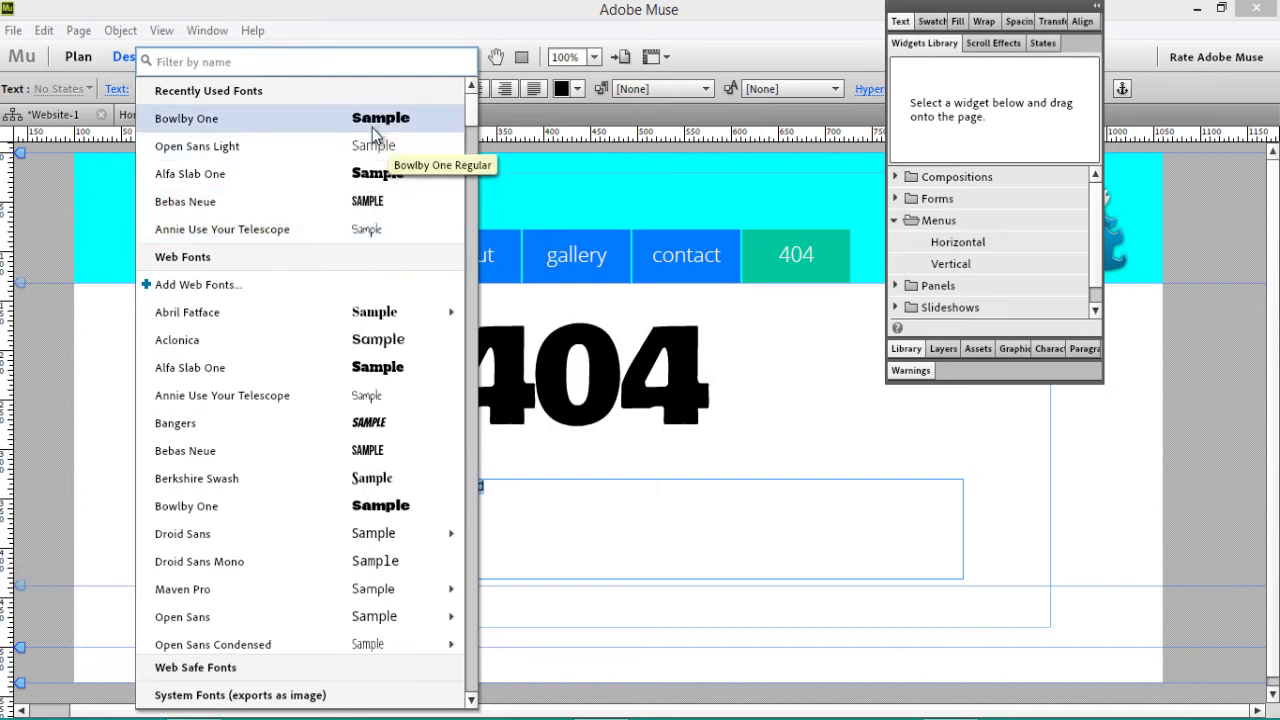
{"action": "left_click", "coordinate": [379, 205]}
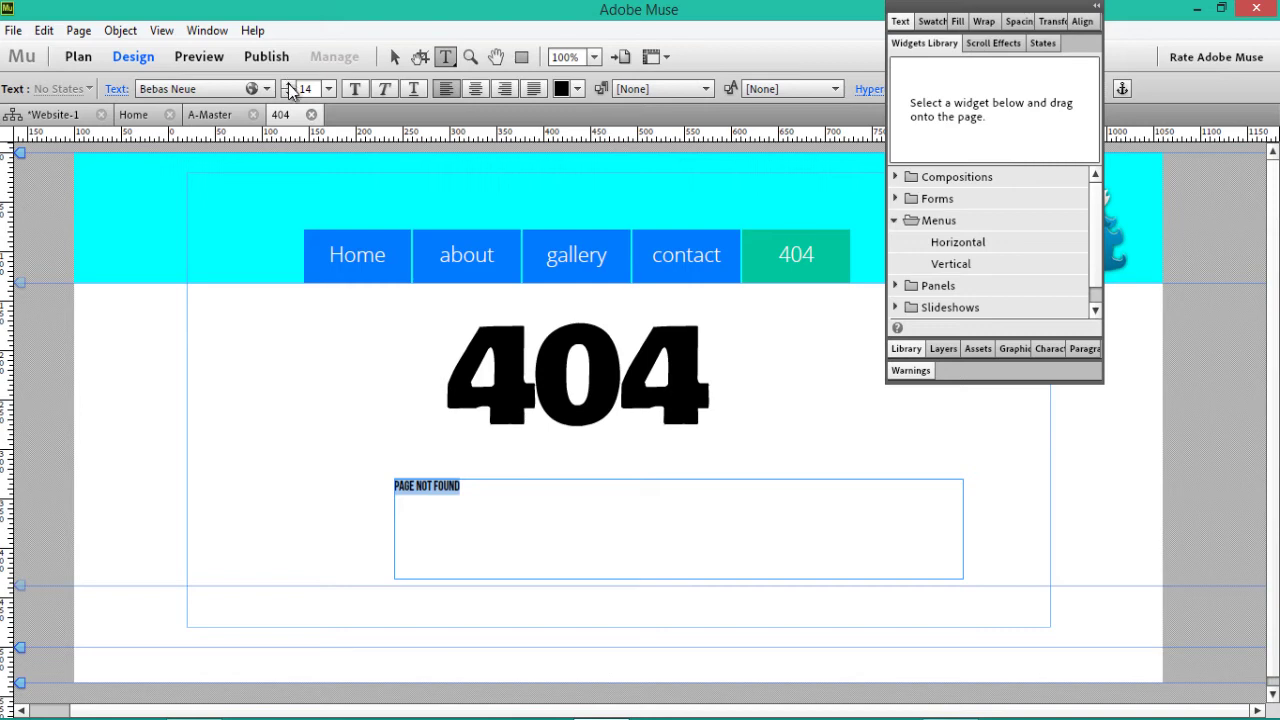
{"action": "left_click_drag", "start_coordinate": [288, 86], "coordinate": [288, 86]}
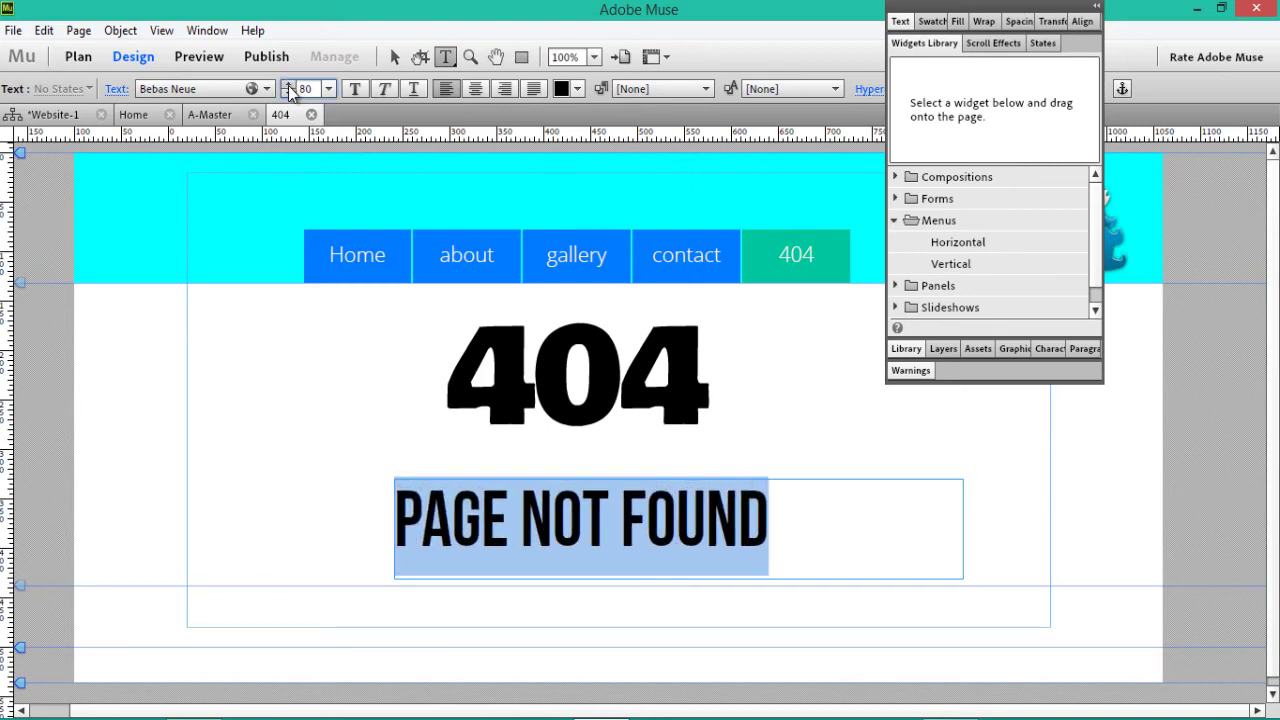
Narrow the "page not found" frame to its text, move it up closer to the 404 heading, and return to the site plan.
{"action": "left_click", "coordinate": [394, 57]}
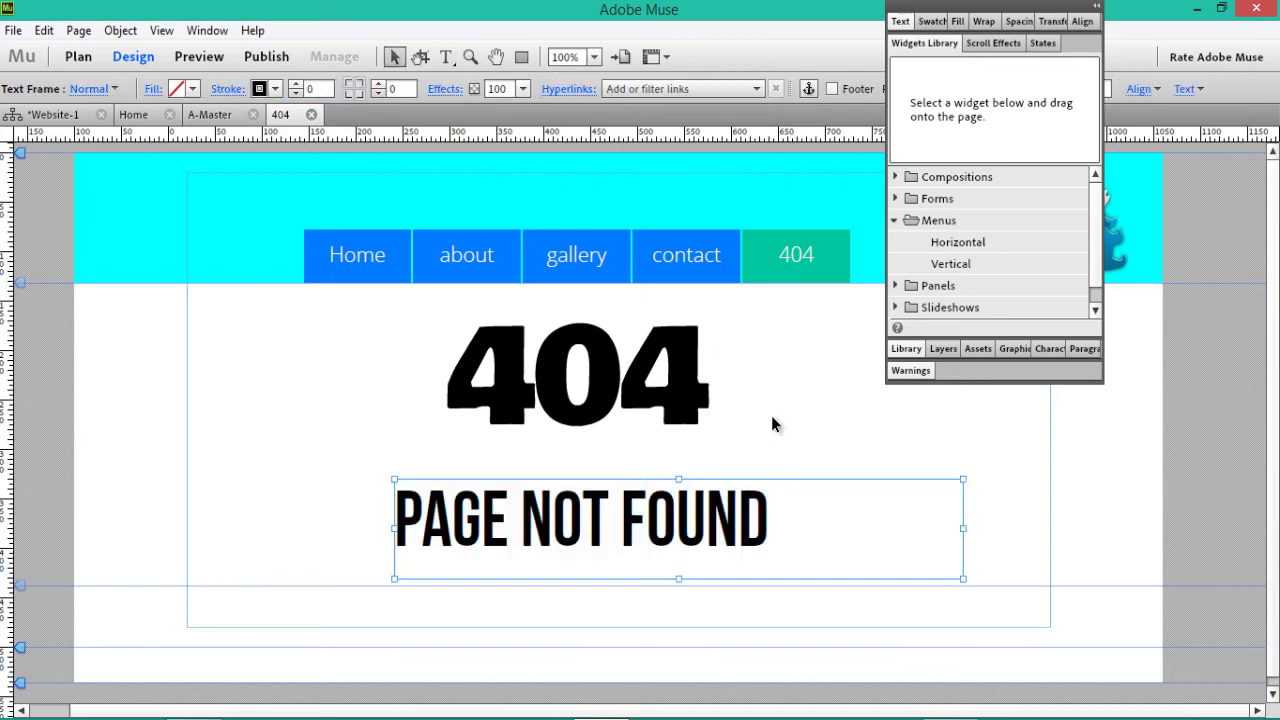
{"action": "left_click_drag", "start_coordinate": [960, 528], "coordinate": [782, 528]}
{"action": "left_click_drag", "start_coordinate": [661, 520], "coordinate": [660, 497]}
{"action": "left_click", "coordinate": [870, 520]}
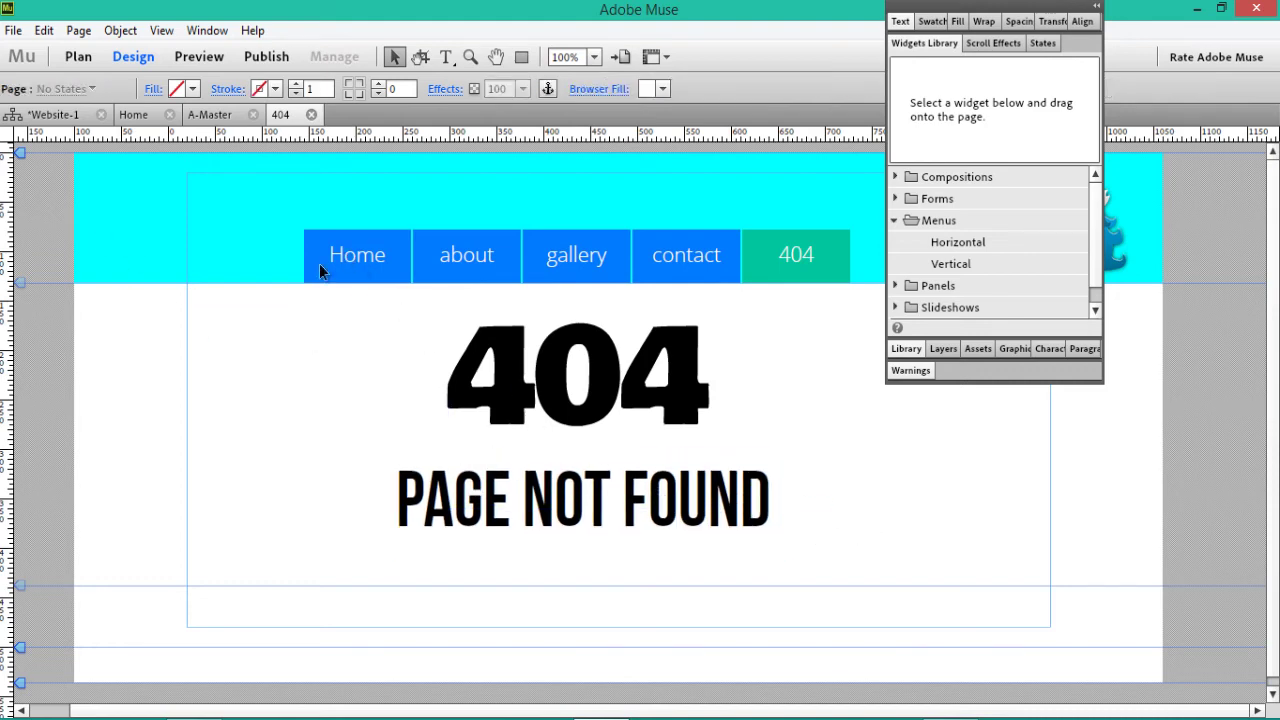
{"action": "left_click", "coordinate": [55, 115]}
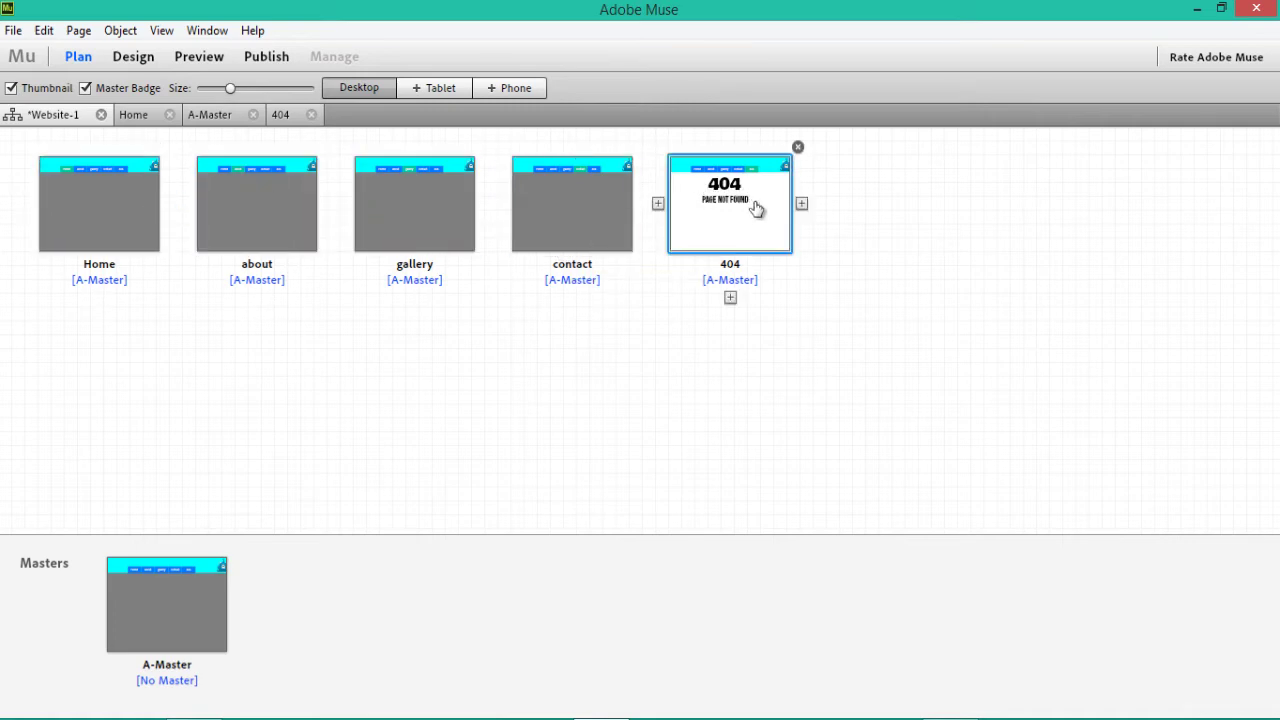
Exclude the 404 page from the menus, check the header menu on the Home page, and return to the site plan.
{"action": "right_click", "coordinate": [718, 188]}
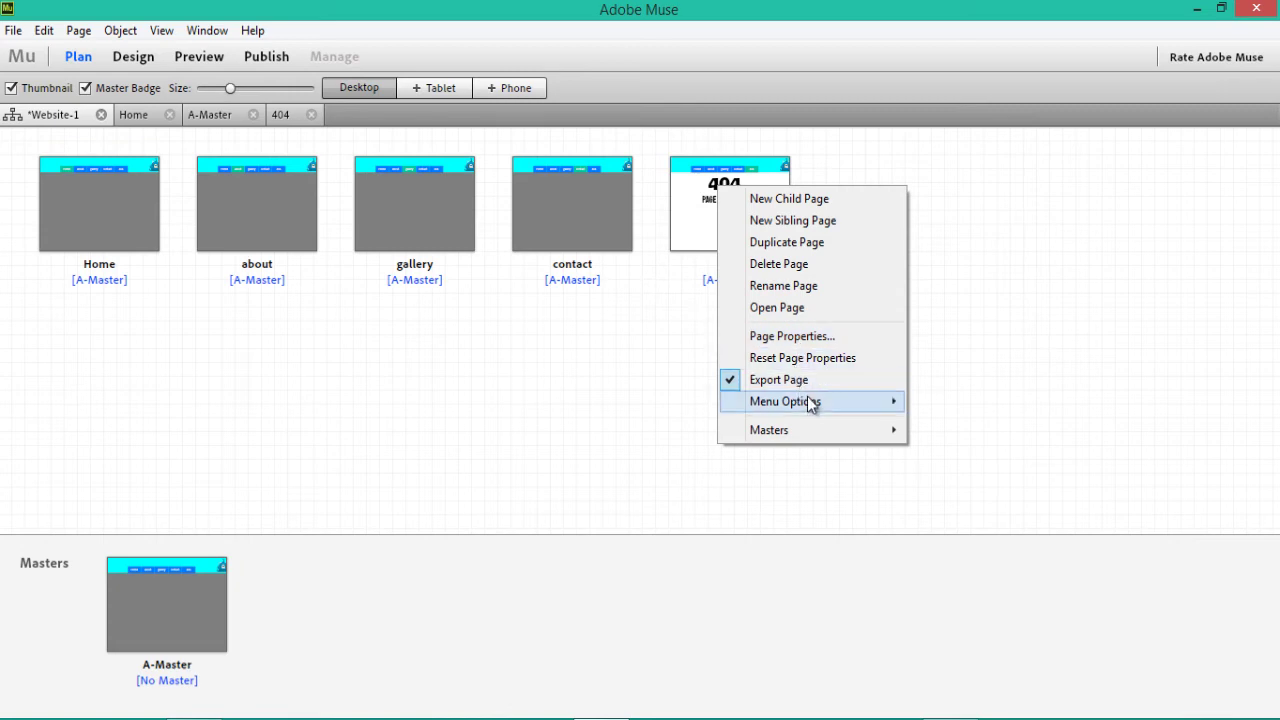
{"action": "mouse_move", "coordinate": [812, 404]}
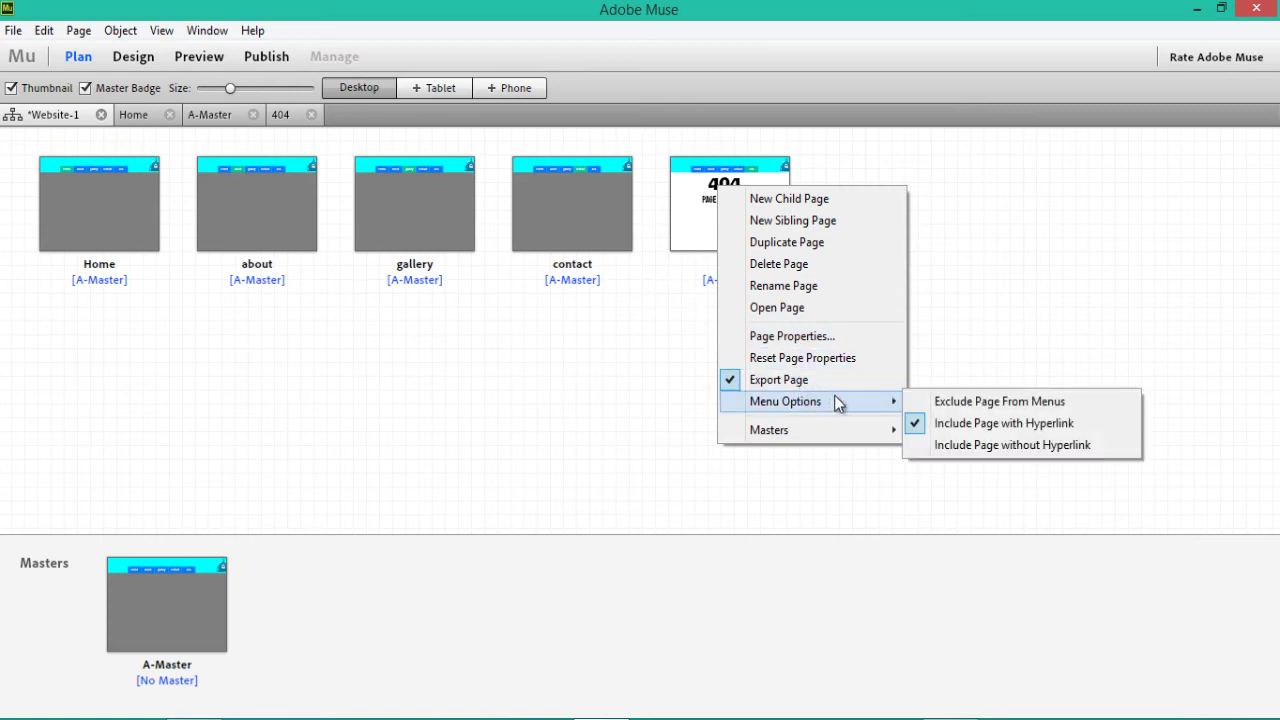
{"action": "left_click", "coordinate": [922, 405]}
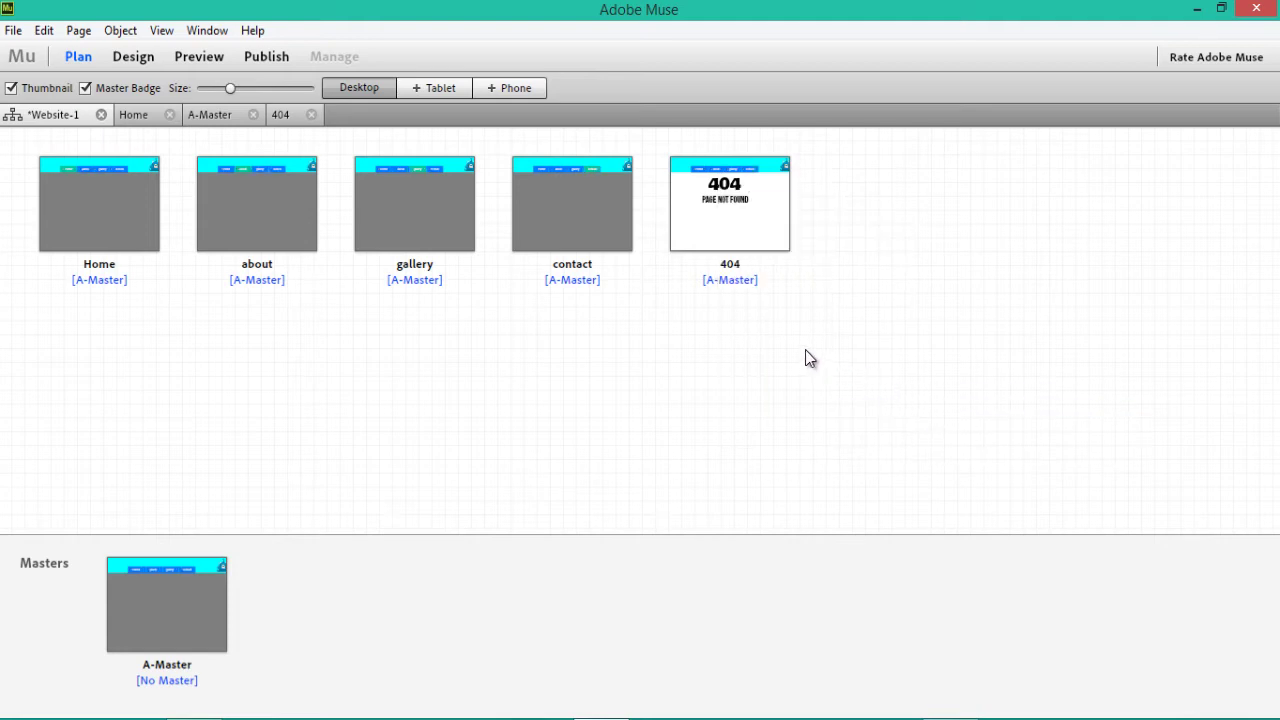
{"action": "mouse_move", "coordinate": [734, 222]}
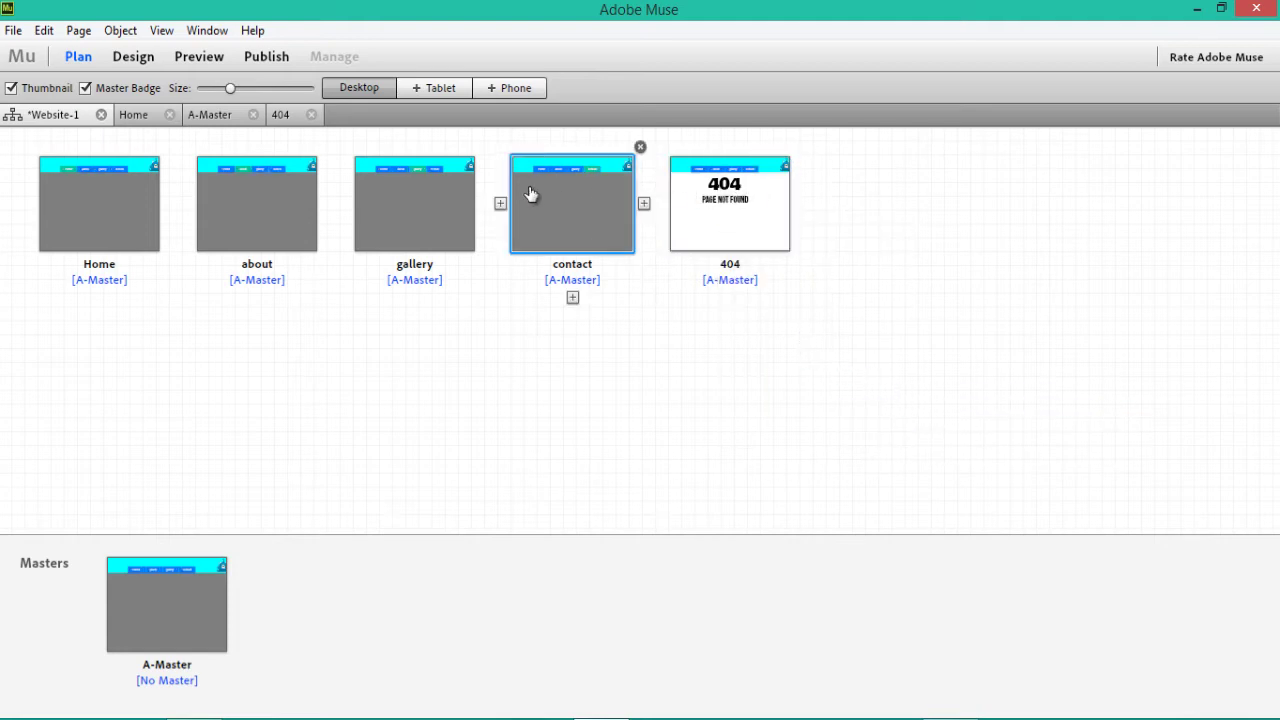
{"action": "mouse_move", "coordinate": [133, 212]}
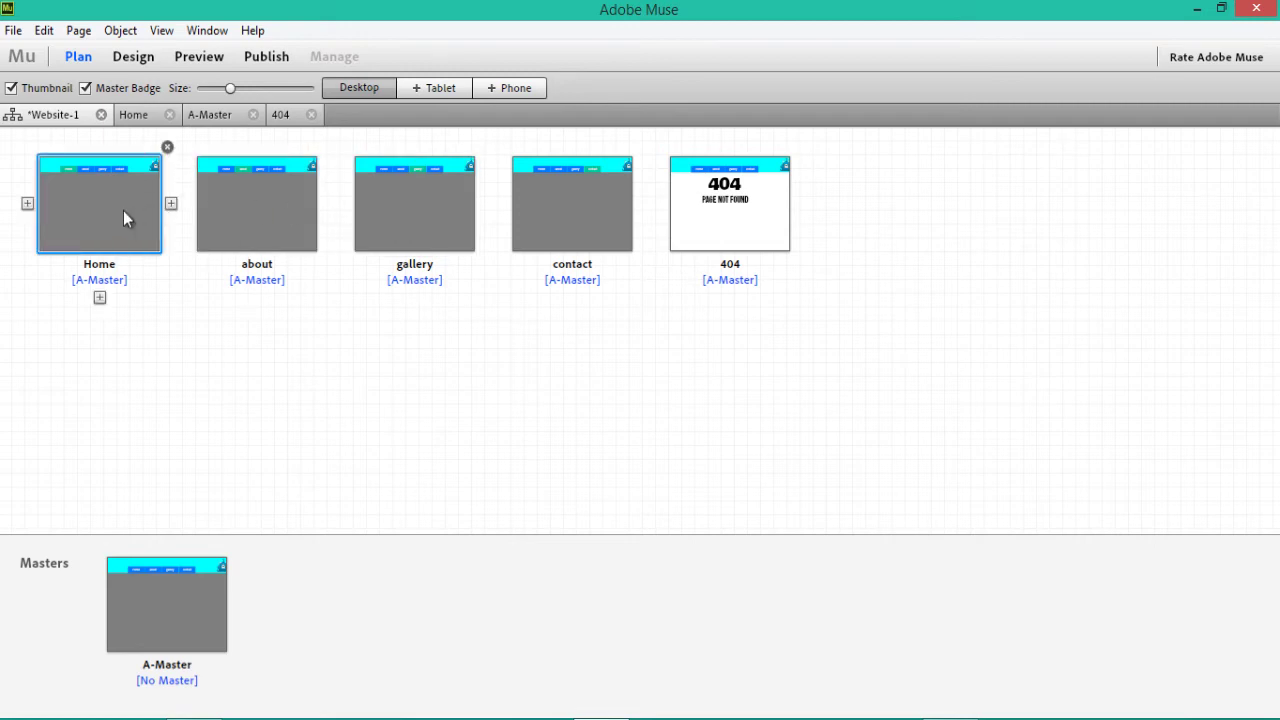
{"action": "double_click", "coordinate": [123, 210]}
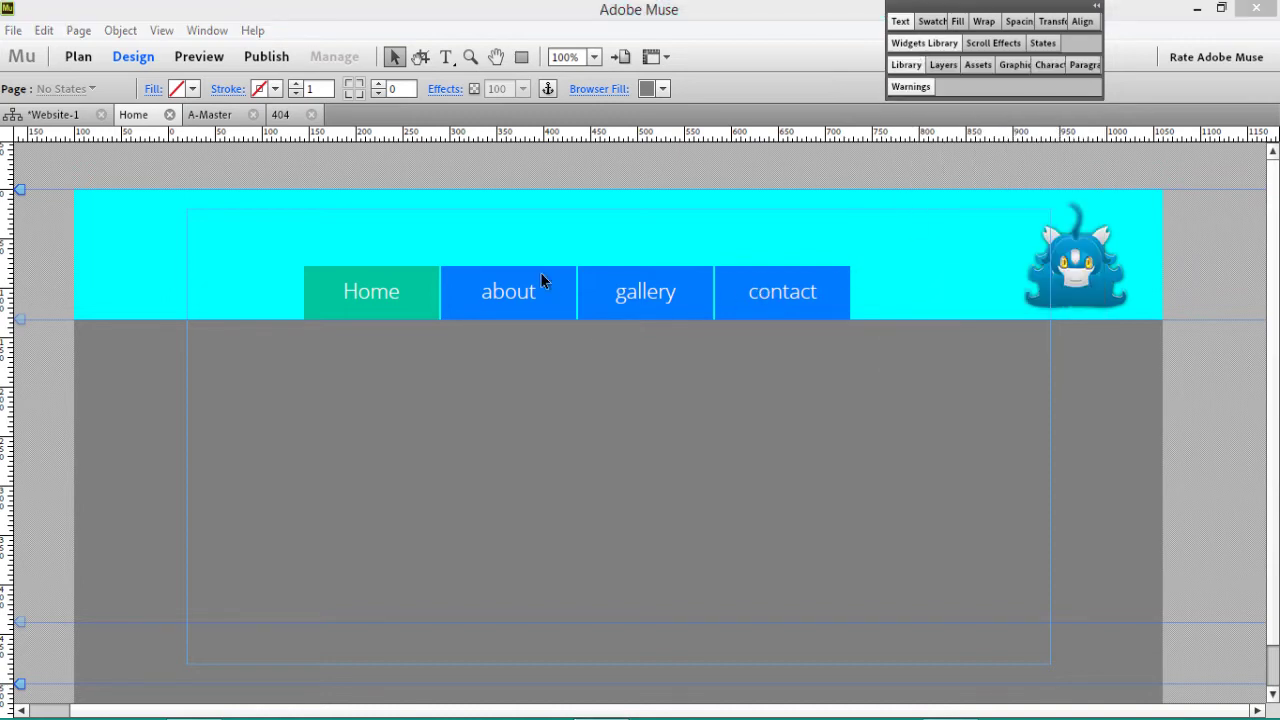
{"action": "left_click", "coordinate": [50, 116]}
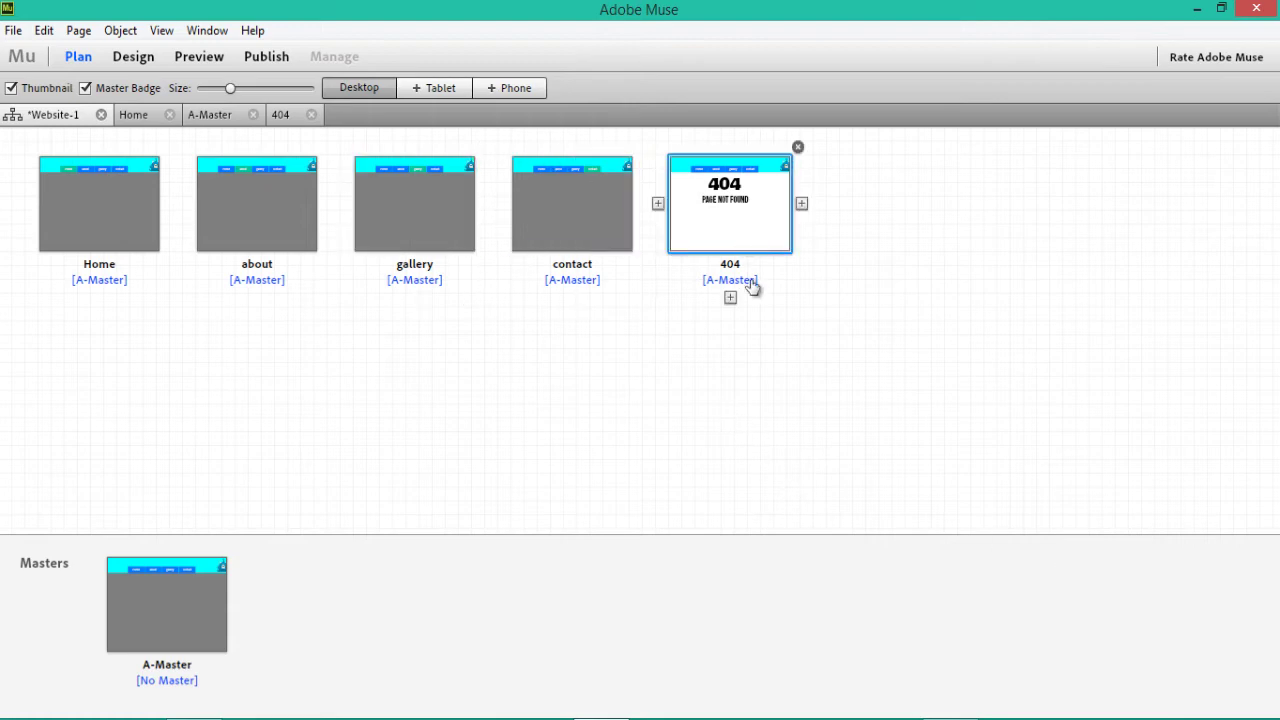
Switch to CuteFTP and connect to the saved FTP host cookandbook.tk on port 21.
{"action": "key", "text": "super"}
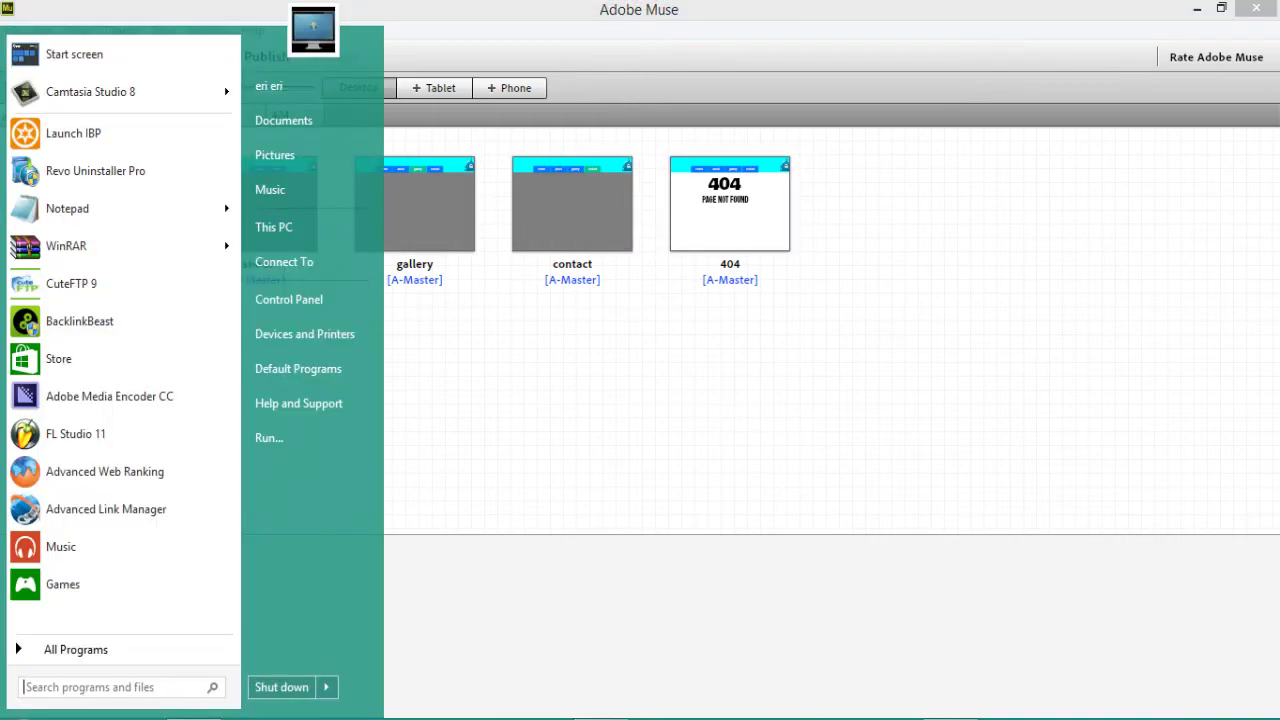
{"action": "key", "text": "Escape"}
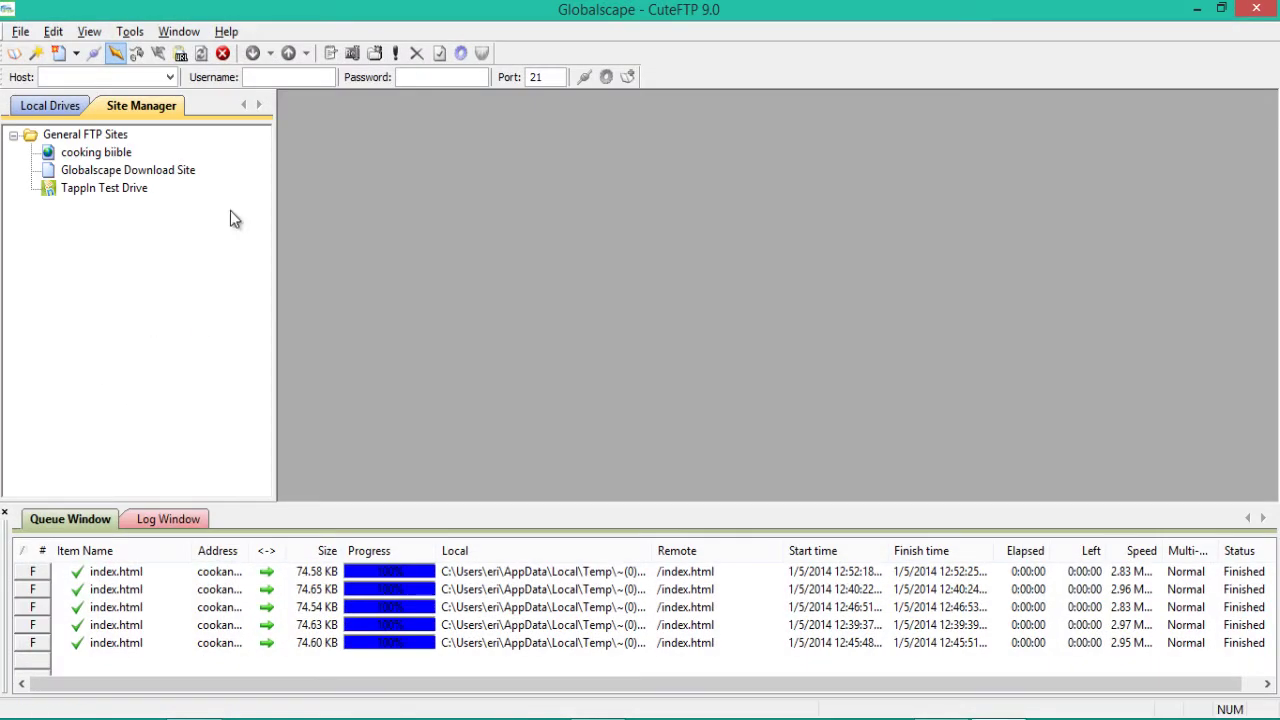
{"action": "left_click", "coordinate": [170, 76]}
{"action": "left_click", "coordinate": [70, 92]}
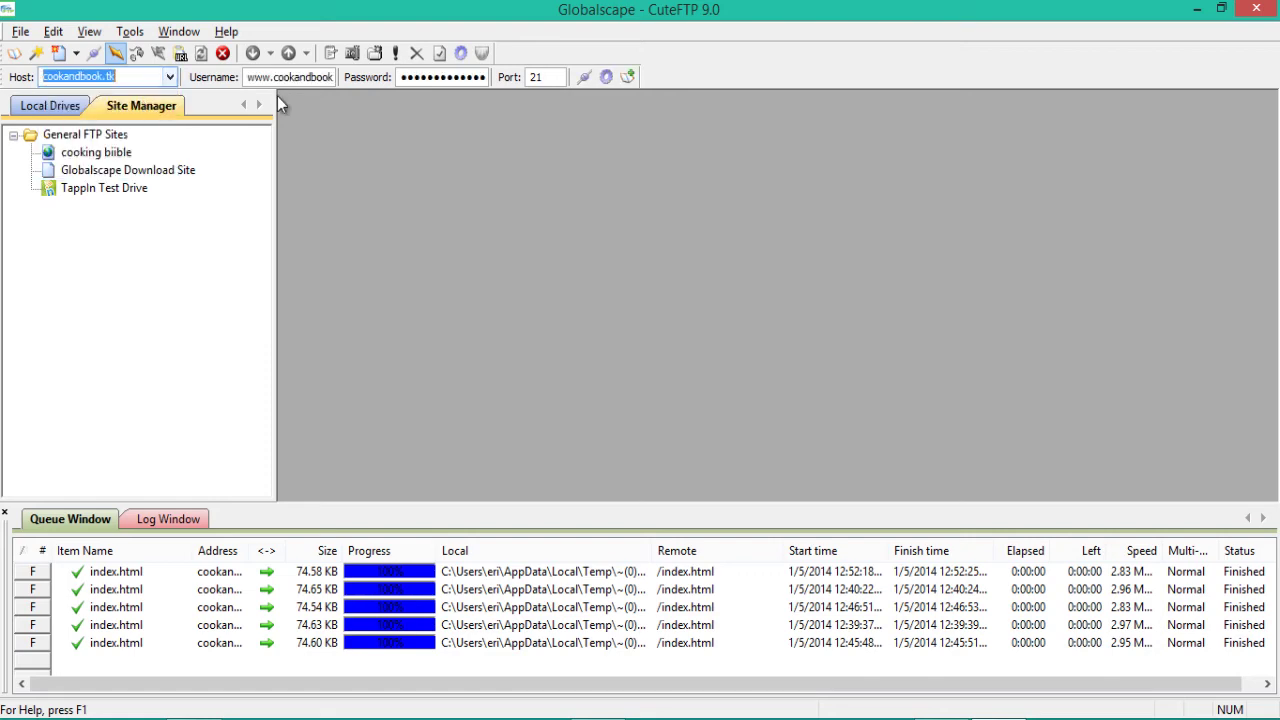
{"action": "left_click", "coordinate": [584, 77]}
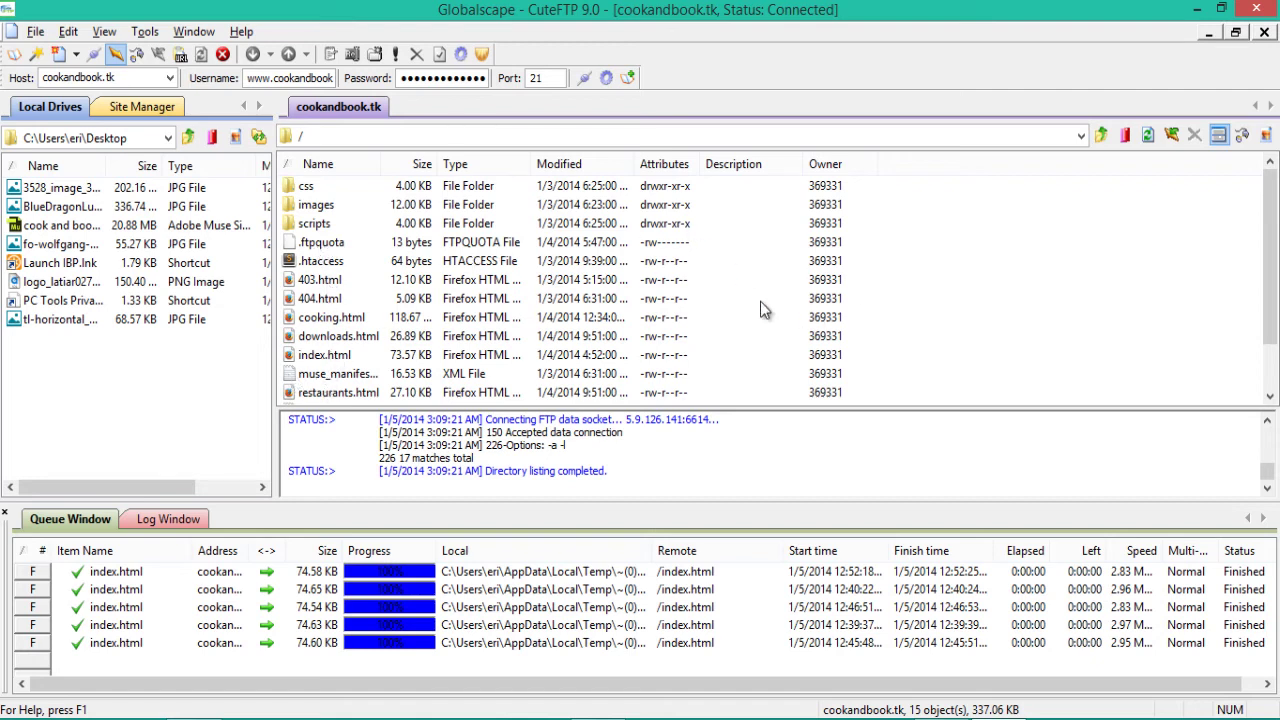
Open the server's .htaccess file for editing and select its 404 error page rule.
{"action": "scroll", "coordinate": [760, 310], "scroll_direction": "down", "scroll_amount": 1}
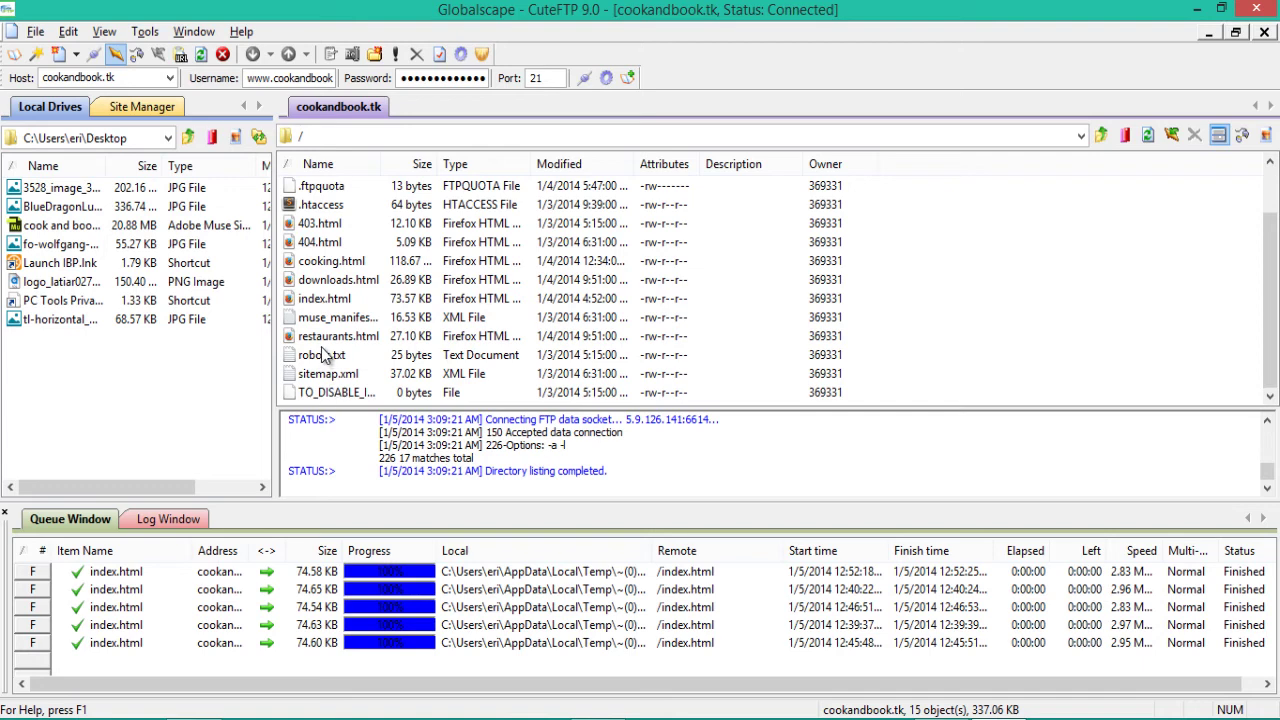
{"action": "right_click", "coordinate": [307, 201]}
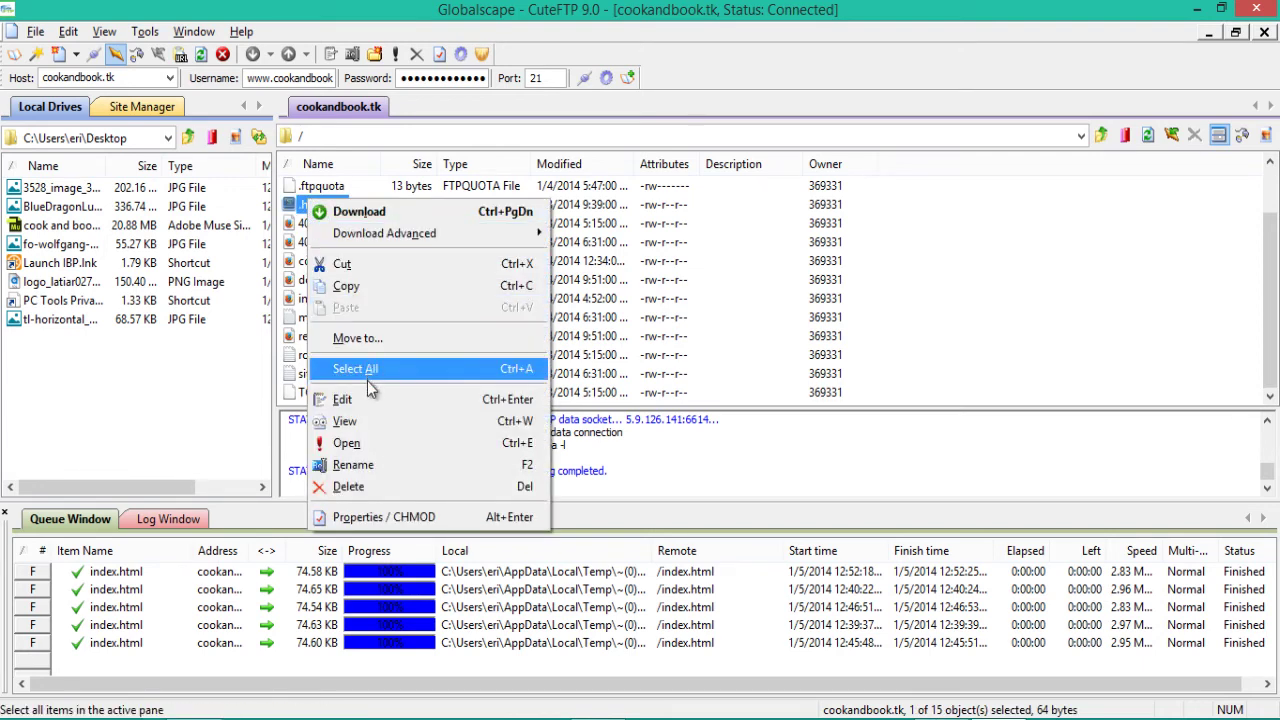
{"action": "left_click", "coordinate": [370, 398]}
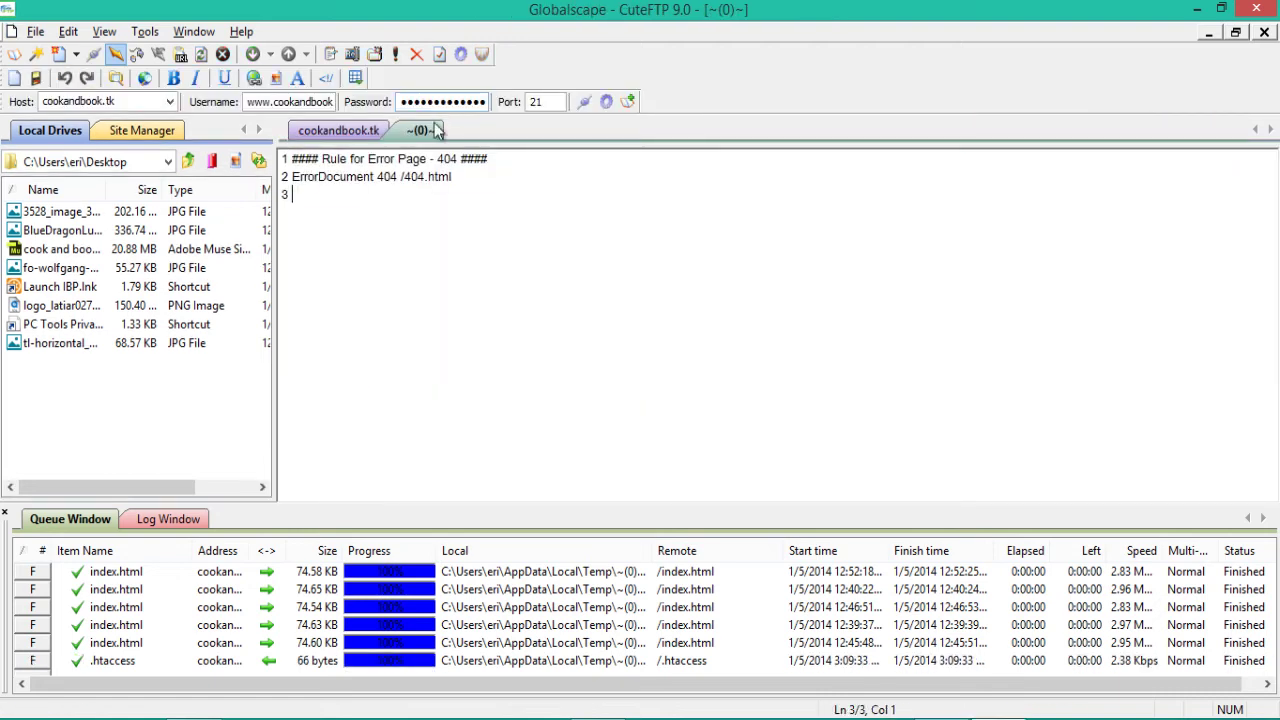
{"action": "left_click_drag", "start_coordinate": [456, 177], "coordinate": [291, 177]}
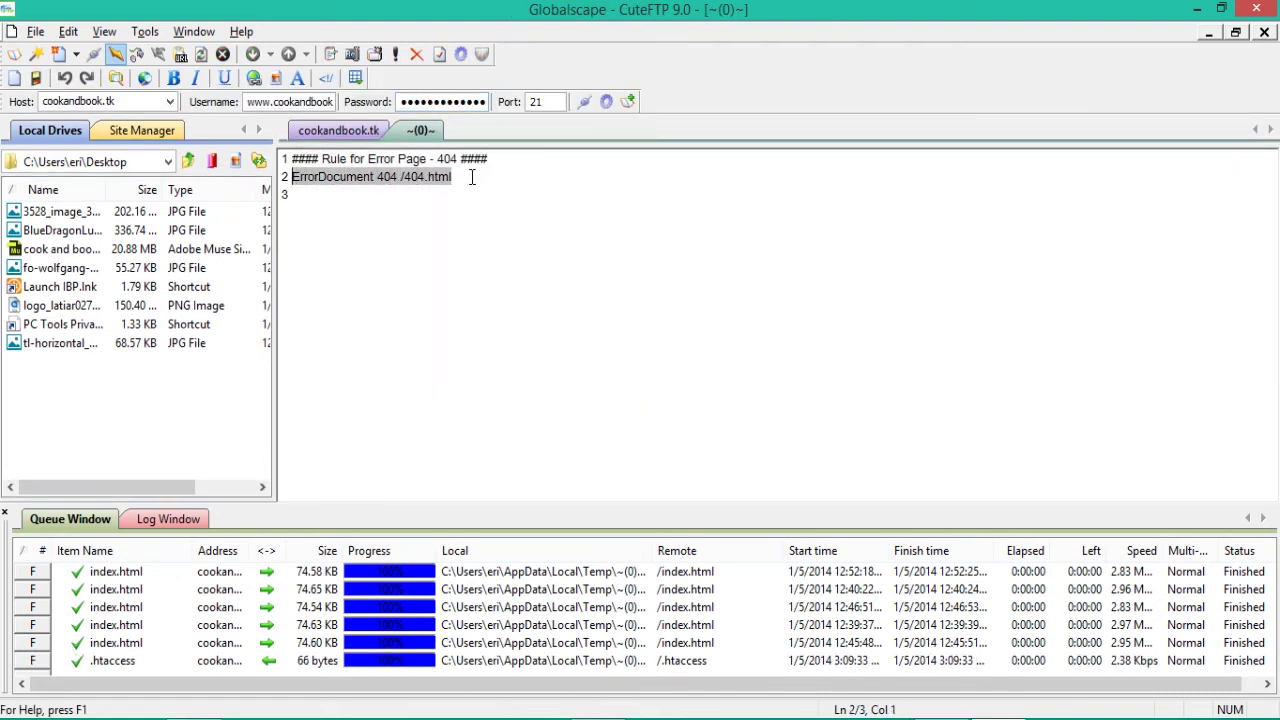
{"action": "left_click_drag", "start_coordinate": [472, 177], "coordinate": [283, 150]}
Open a blank Notepad document and copy the line "ErrorDocument 404 /404.html" into it from the server's .htaccess file.
{"action": "key", "text": "super"}
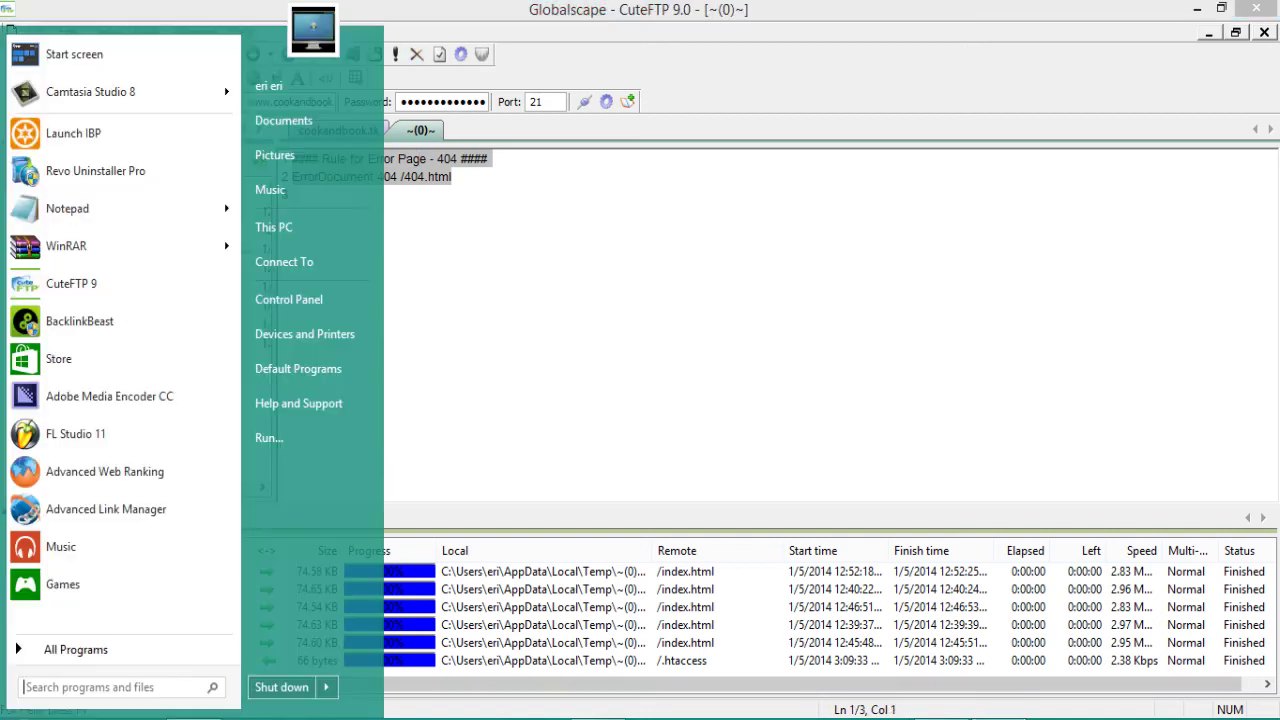
{"action": "left_click", "coordinate": [80, 209]}
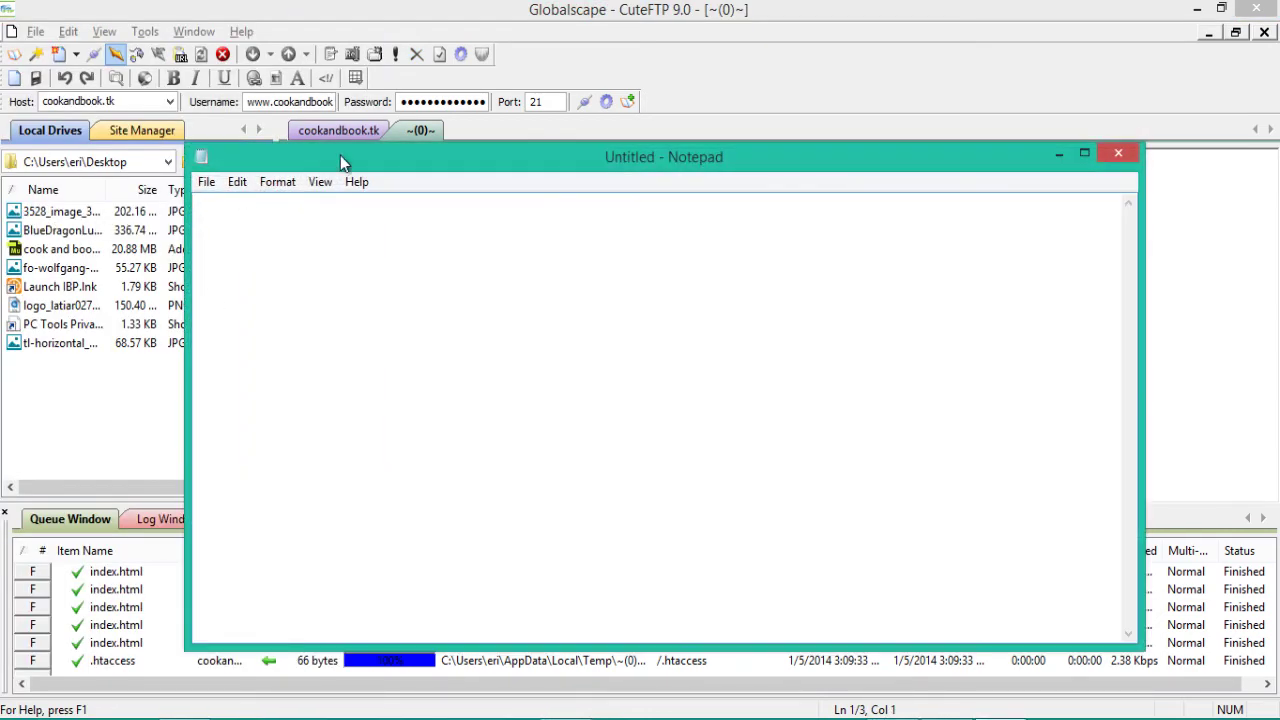
{"action": "left_click_drag", "start_coordinate": [340, 157], "coordinate": [534, 300]}
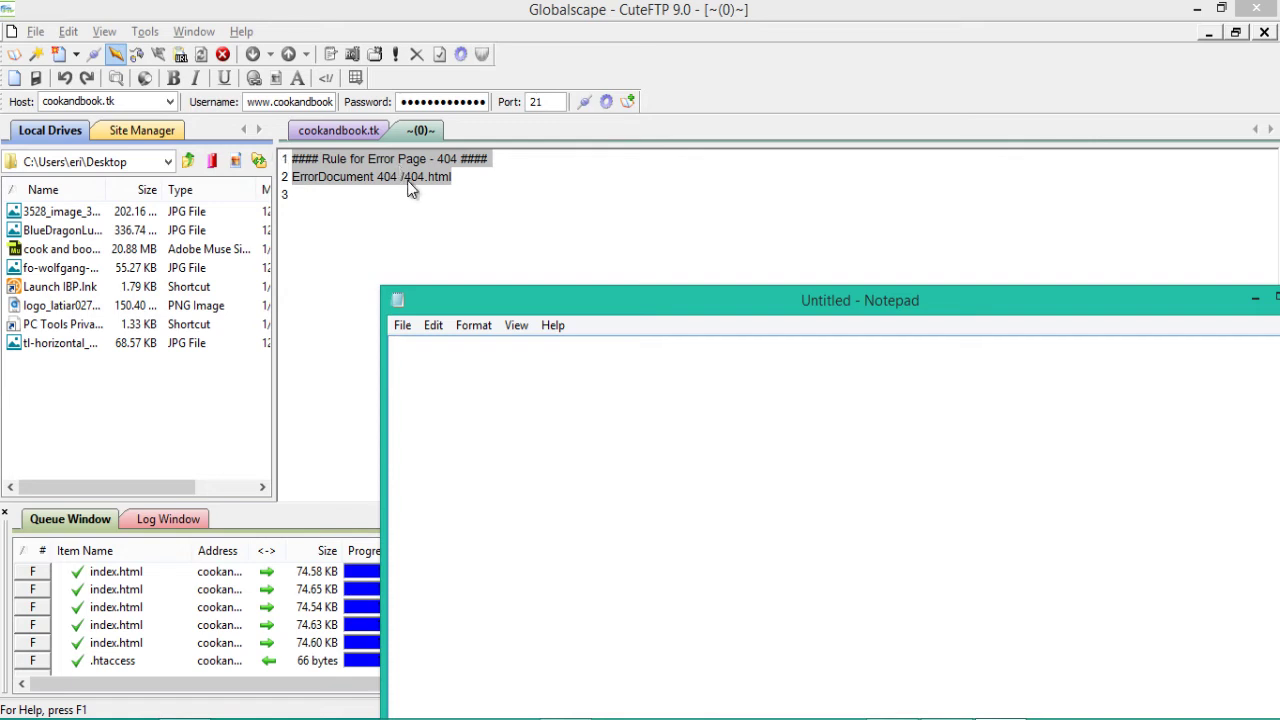
{"action": "left_click", "coordinate": [410, 190]}
{"action": "left_click_drag", "start_coordinate": [460, 177], "coordinate": [305, 176]}
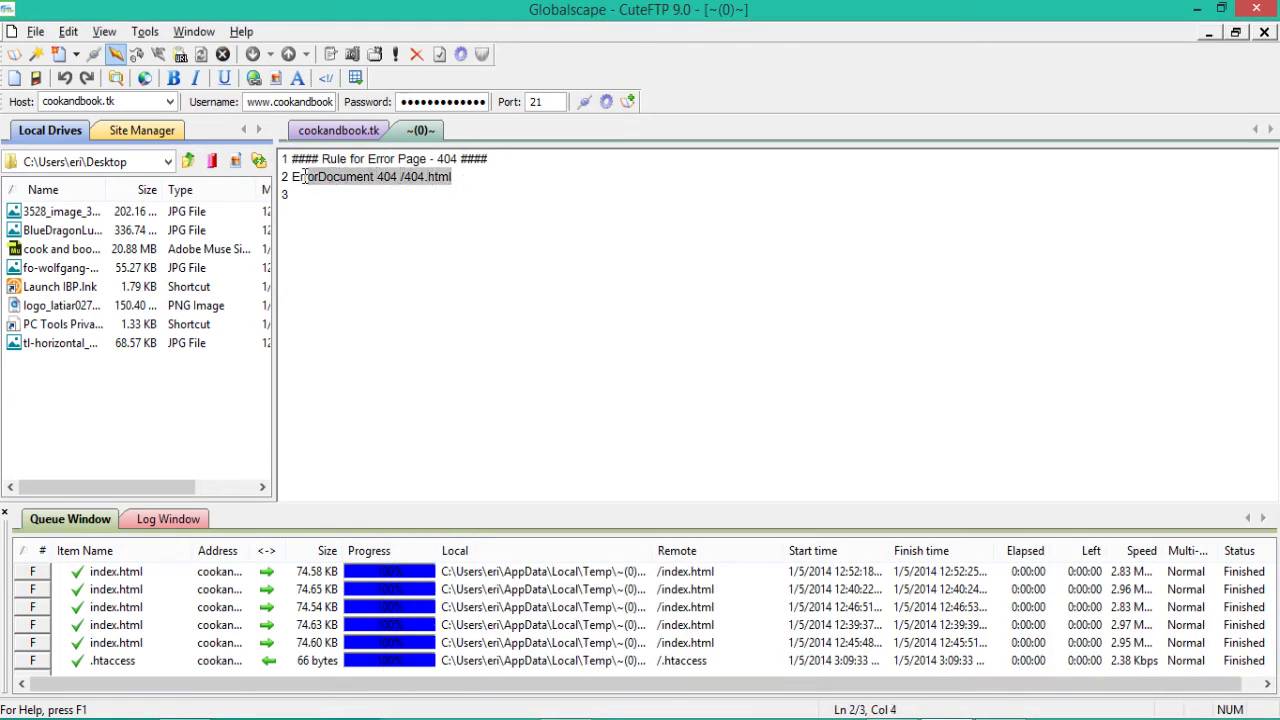
{"action": "right_click", "coordinate": [293, 184]}
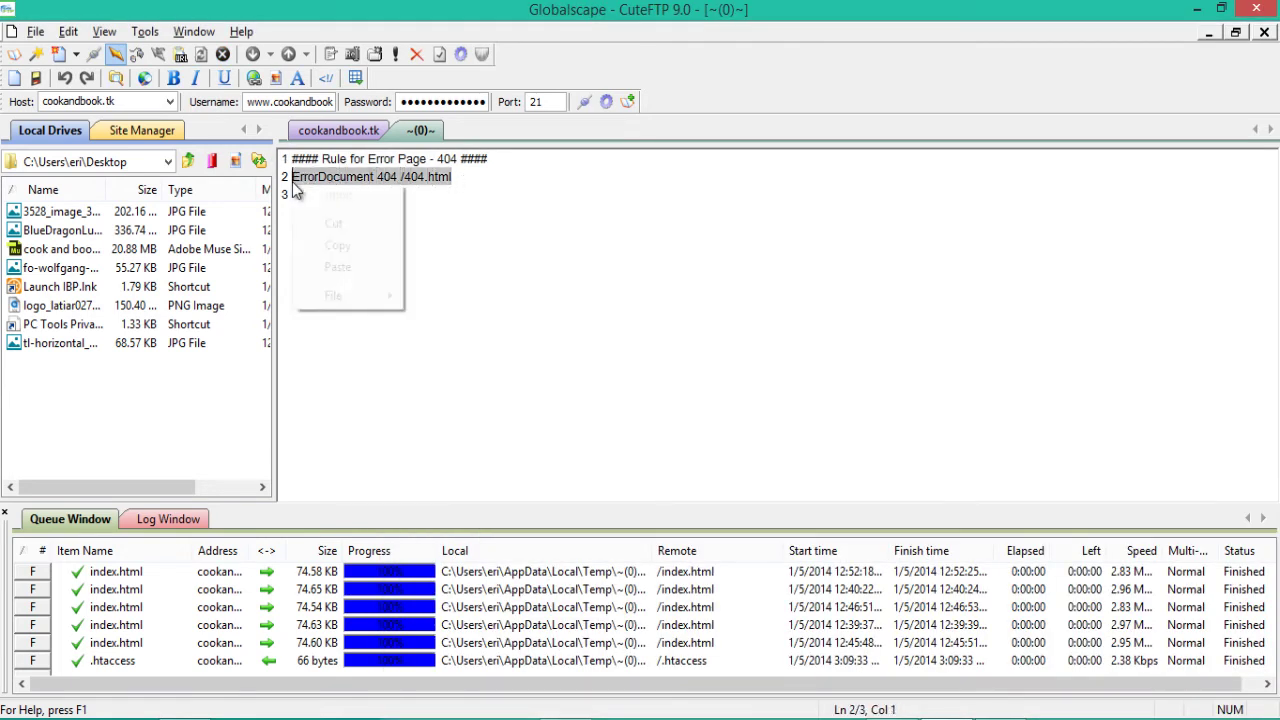
{"action": "left_click", "coordinate": [340, 246]}
{"action": "key", "text": "alt+Tab"}
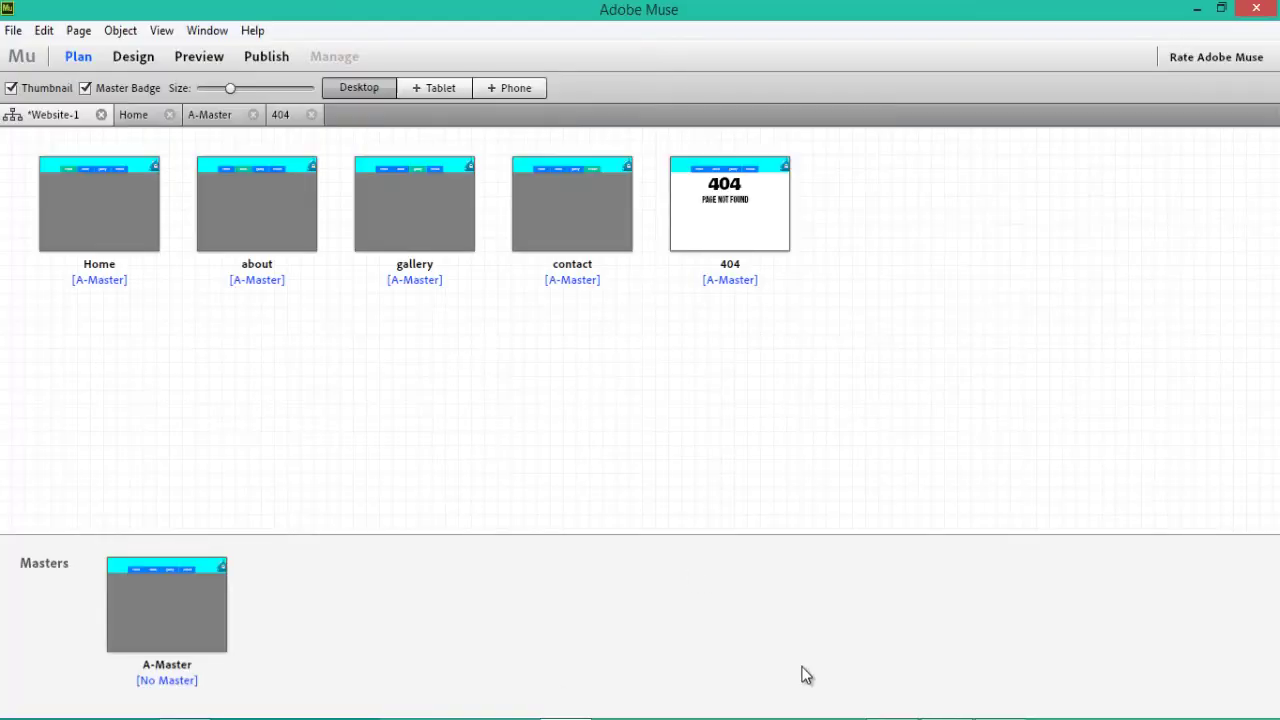
{"action": "key", "text": "alt+Tab"}
{"action": "right_click", "coordinate": [462, 378]}
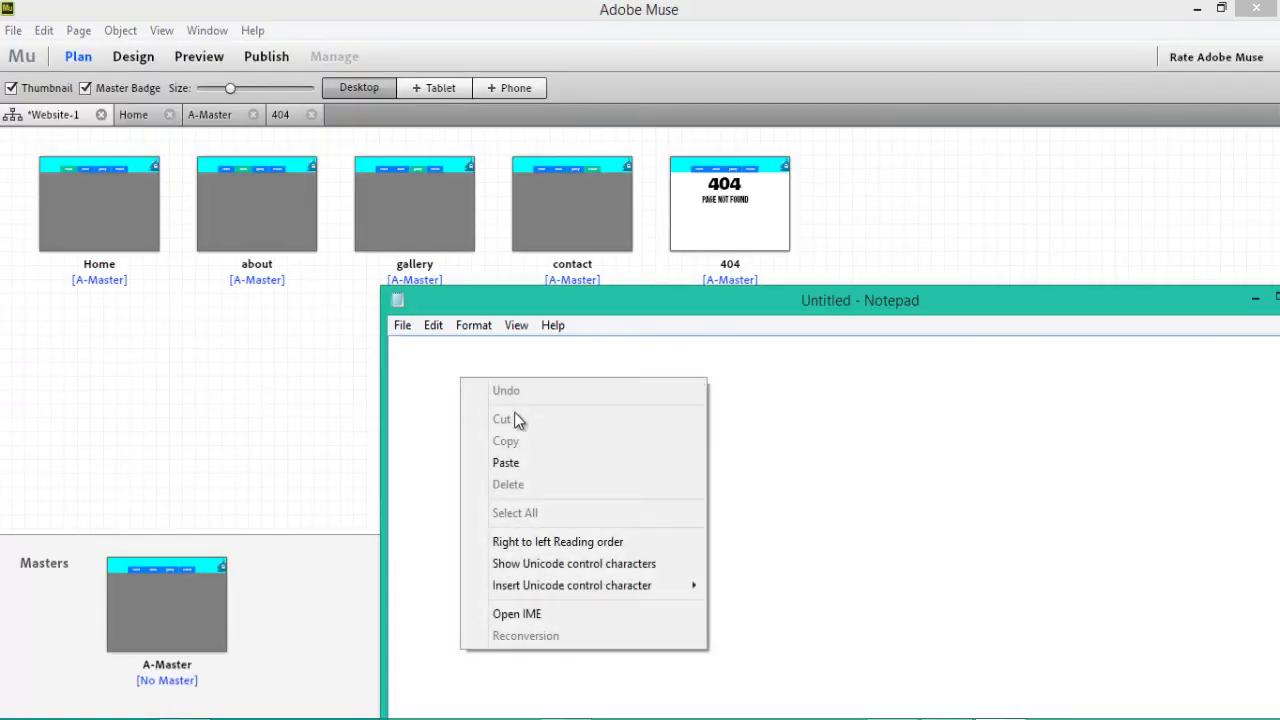
{"action": "left_click", "coordinate": [518, 463]}
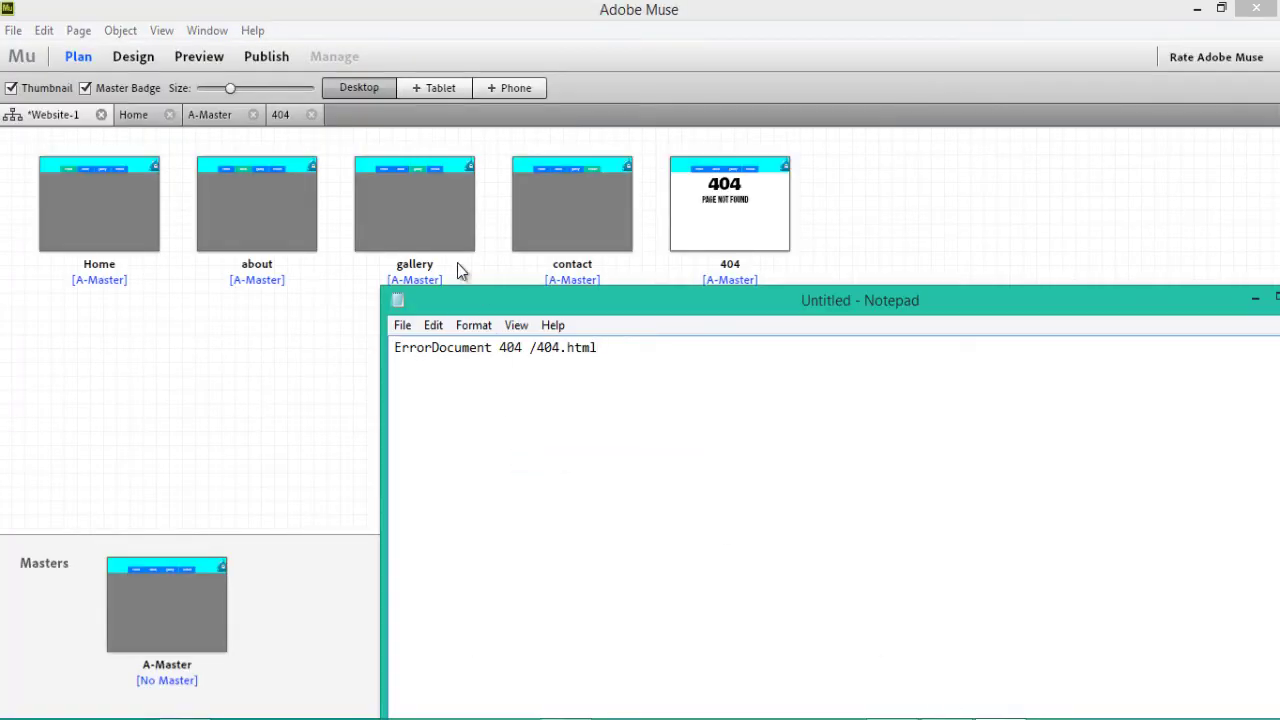
Save the Notepad document to the Desktop as .htaccess.
{"action": "left_click", "coordinate": [306, 344]}
{"action": "key", "text": "alt+Tab"}
{"action": "left_click", "coordinate": [402, 325]}
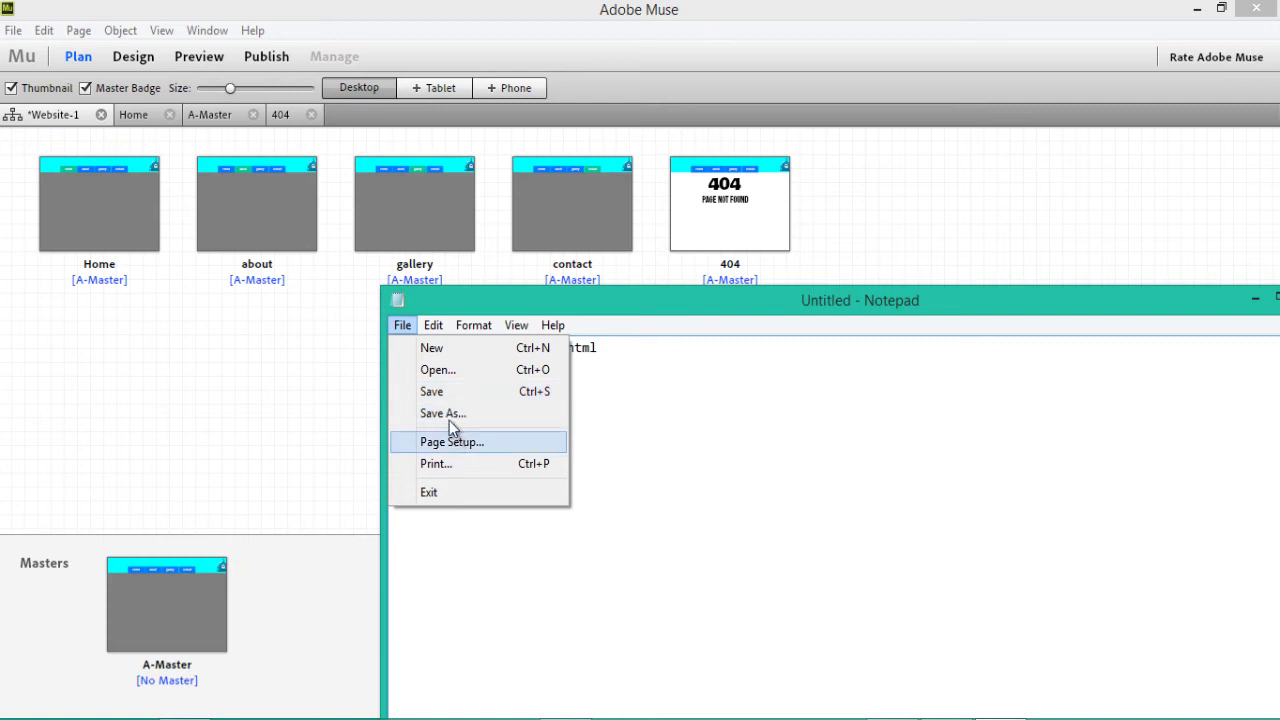
{"action": "left_click", "coordinate": [443, 413]}
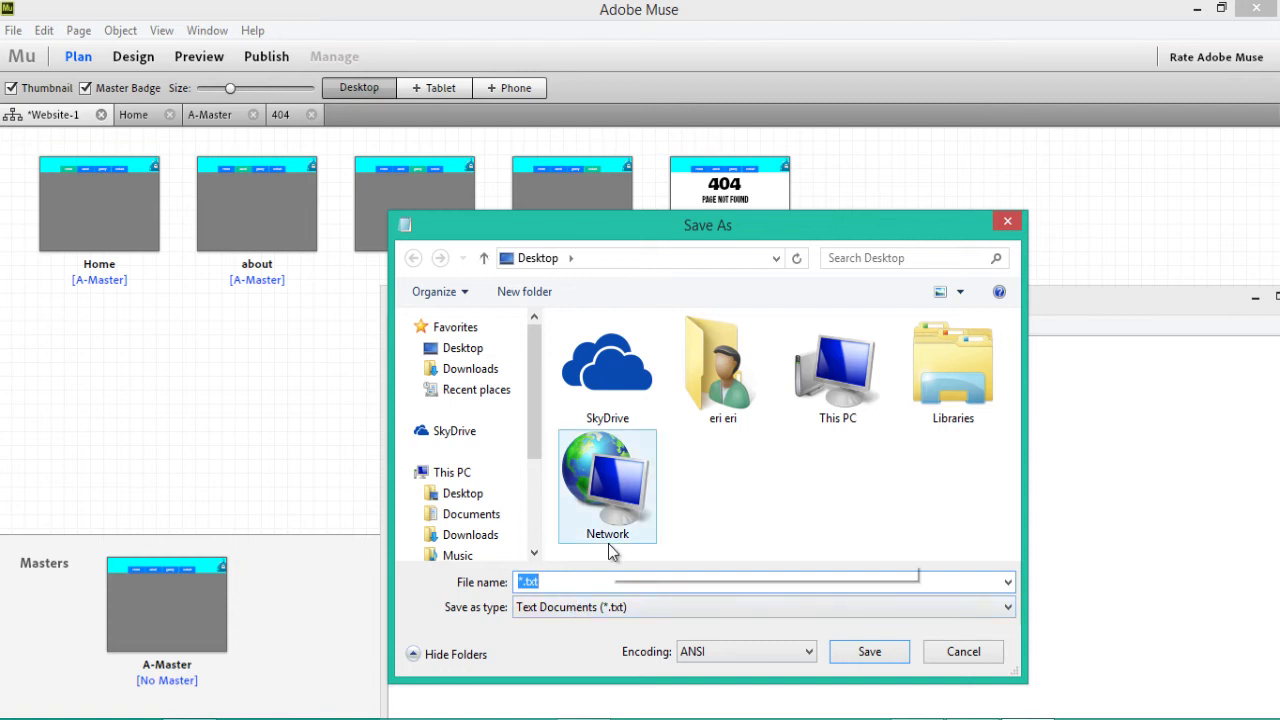
{"action": "type", "text": ">"}
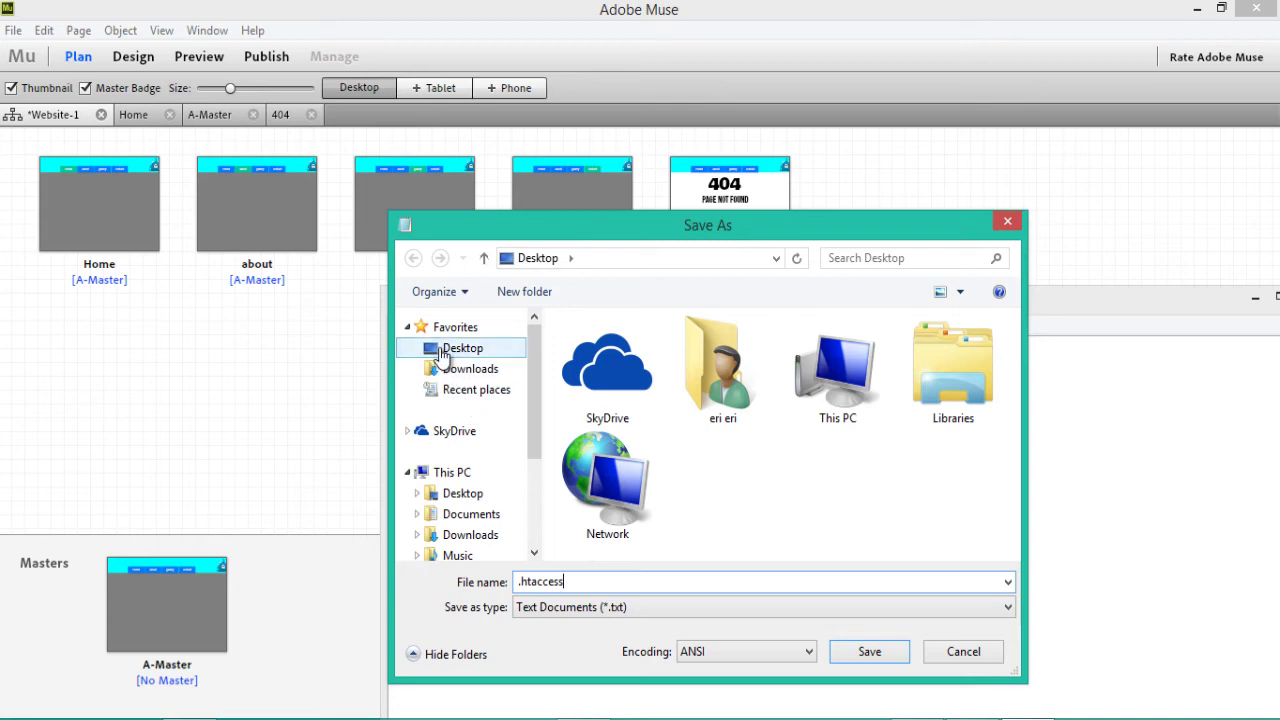
{"action": "left_click", "coordinate": [440, 348]}
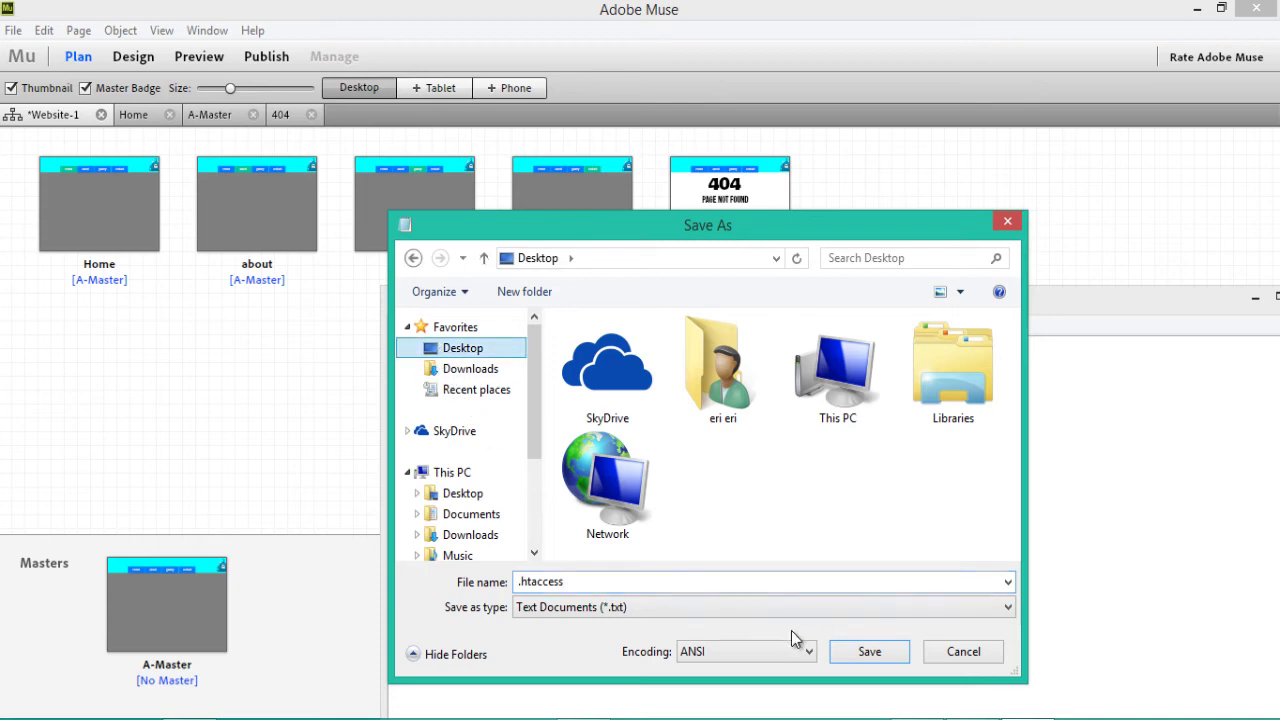
{"action": "left_click", "coordinate": [869, 652]}
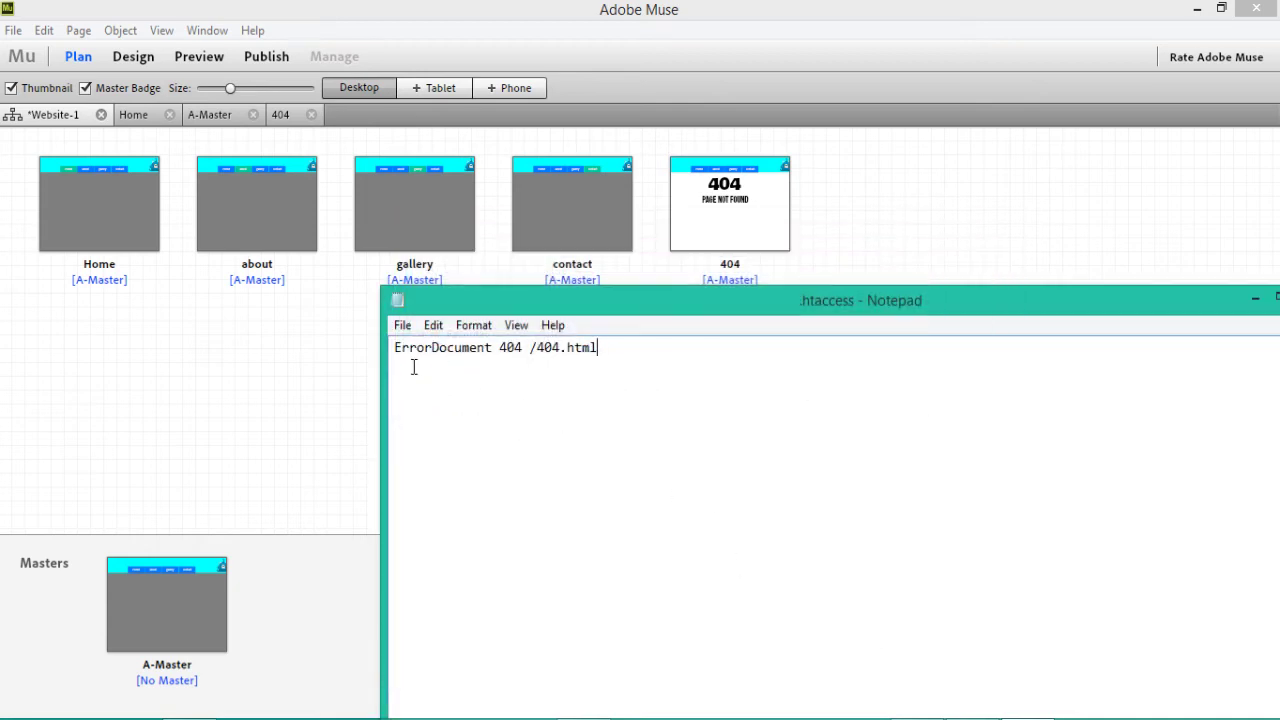
Minimize the windows covering the desktop and move the saved .htaccess file to a clear area at its upper edge.
{"action": "left_click", "coordinate": [1197, 10]}
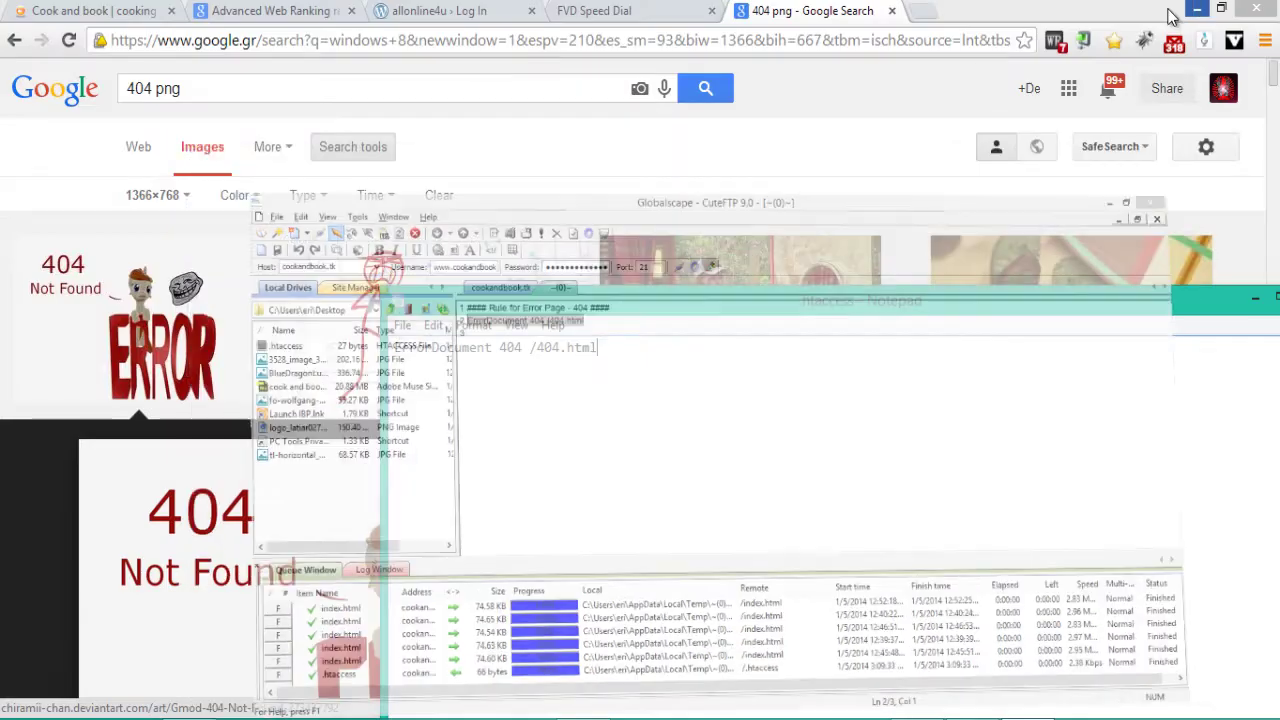
{"action": "left_click", "coordinate": [1197, 10]}
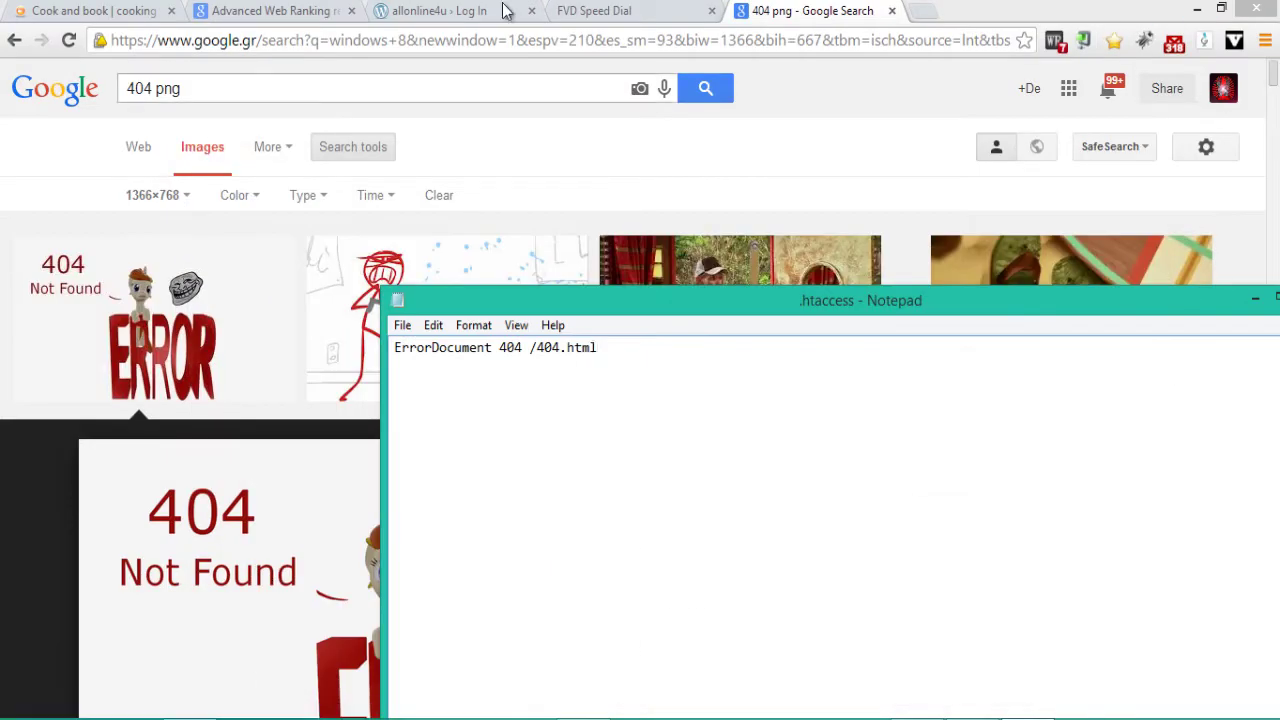
{"action": "left_click", "coordinate": [1197, 10]}
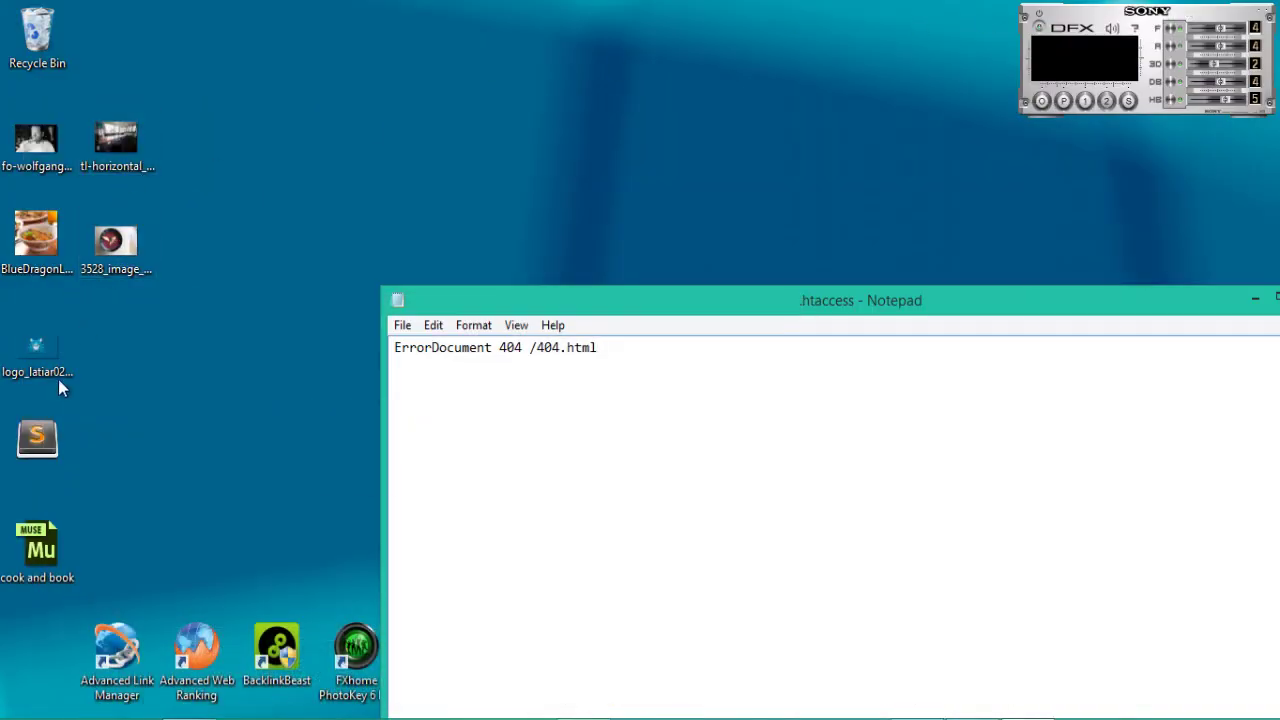
{"action": "left_click_drag", "start_coordinate": [33, 456], "coordinate": [516, 50]}
Check the desktop .htaccess file's name and its contents in Sublime Text, then close the editor and shift the file's icon.
{"action": "right_click", "coordinate": [514, 36]}
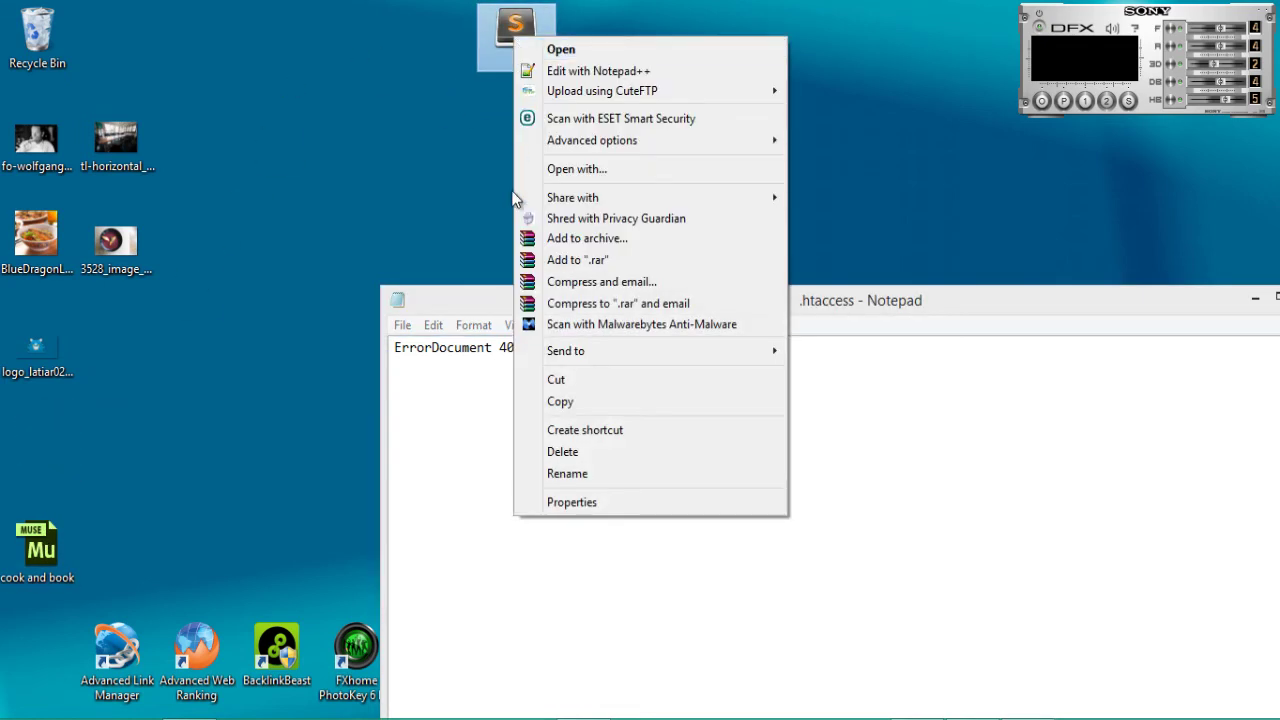
{"action": "left_click", "coordinate": [593, 475]}
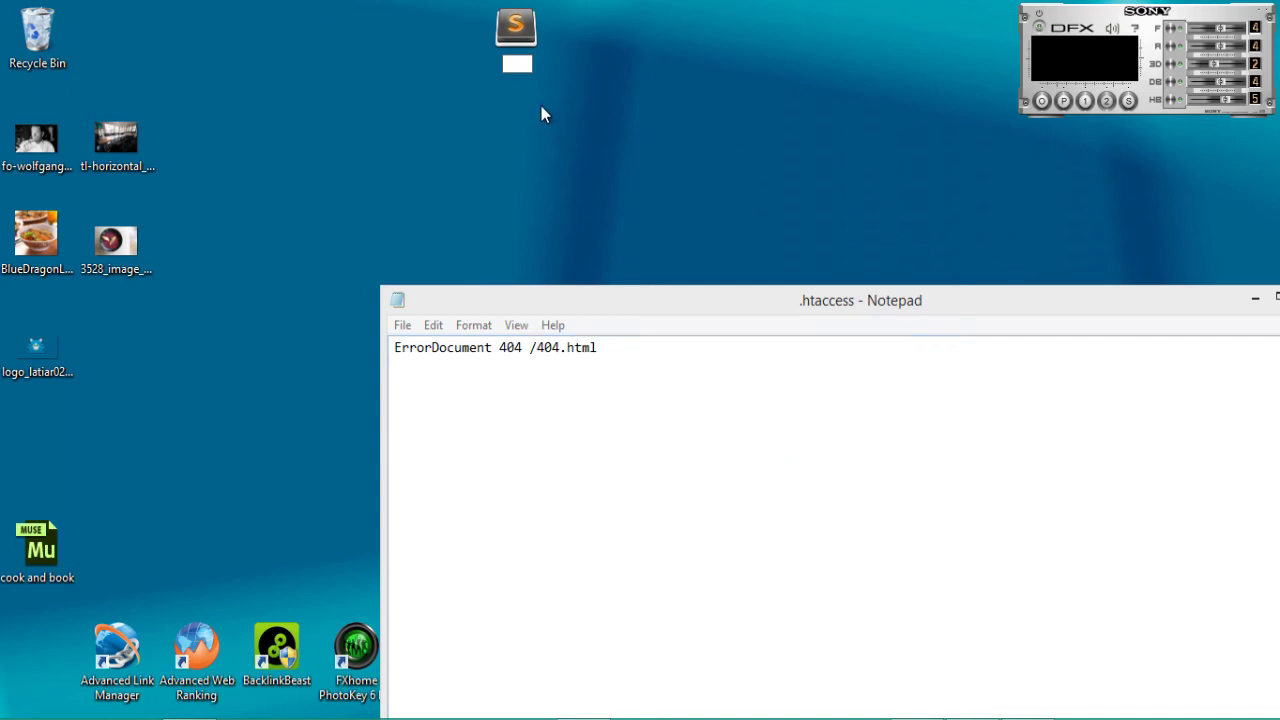
{"action": "key", "text": "Return"}
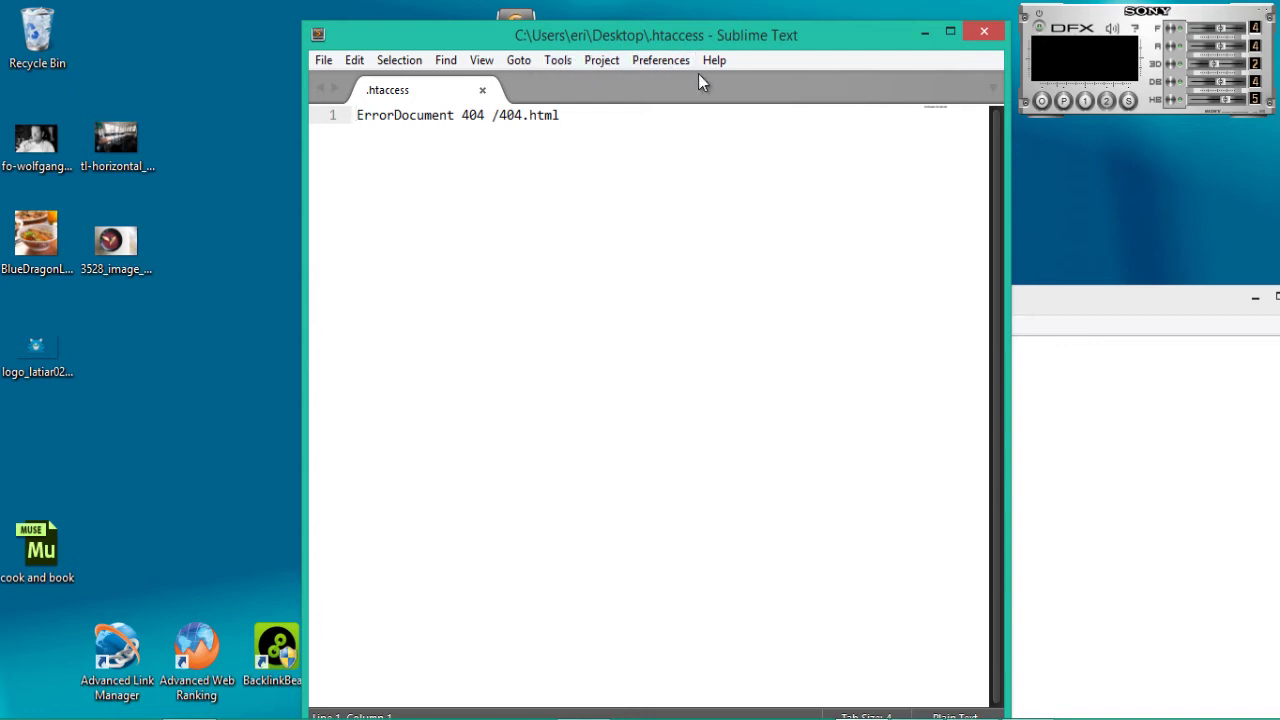
{"action": "left_click", "coordinate": [987, 32]}
{"action": "left_click_drag", "start_coordinate": [549, 58], "coordinate": [485, 80]}
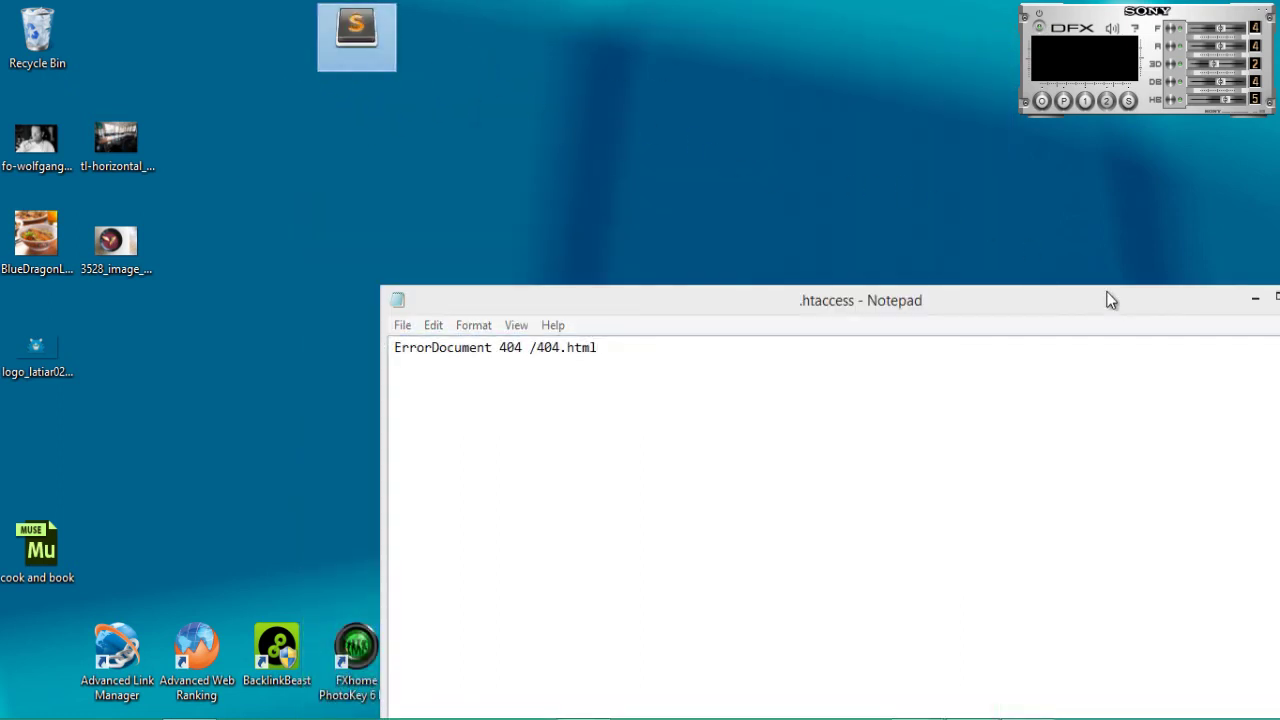
Close the .htaccess Notepad window, then close the 404 png image search and FVD Speed Dial browser tabs.
{"action": "left_click_drag", "start_coordinate": [1108, 300], "coordinate": [950, 74]}
{"action": "left_click", "coordinate": [1150, 71]}
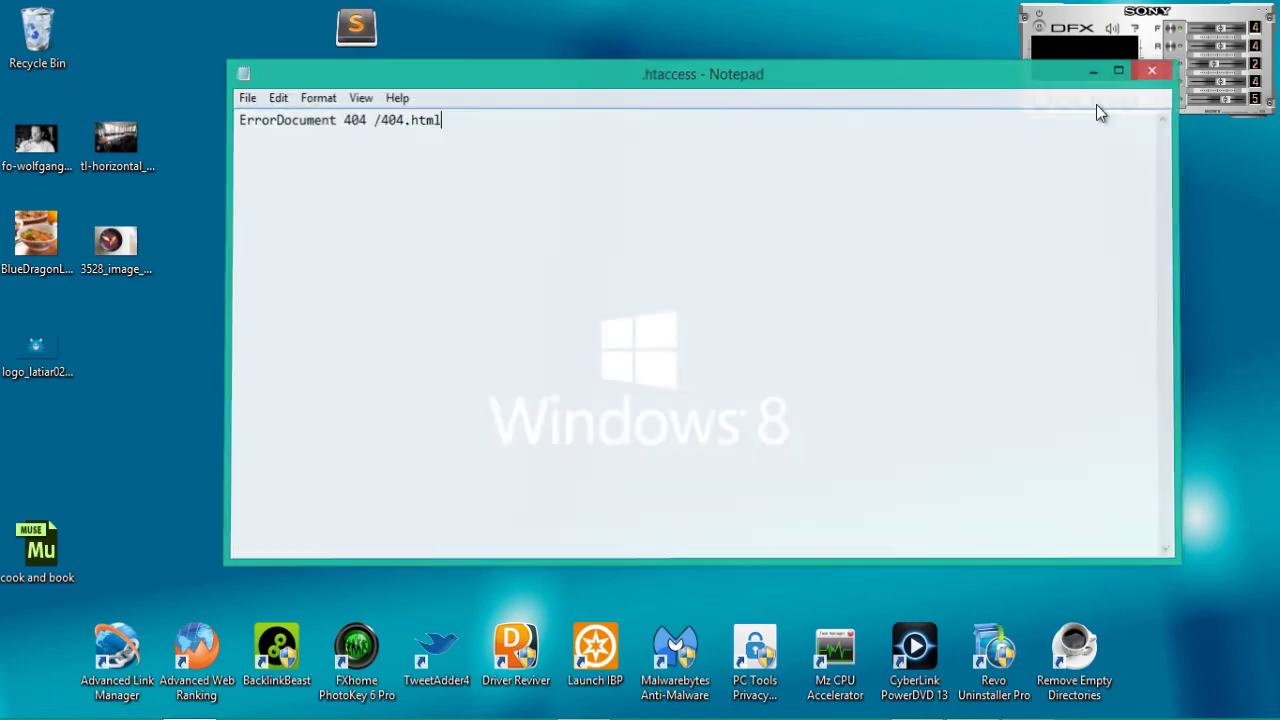
{"action": "key", "text": "alt+Tab"}
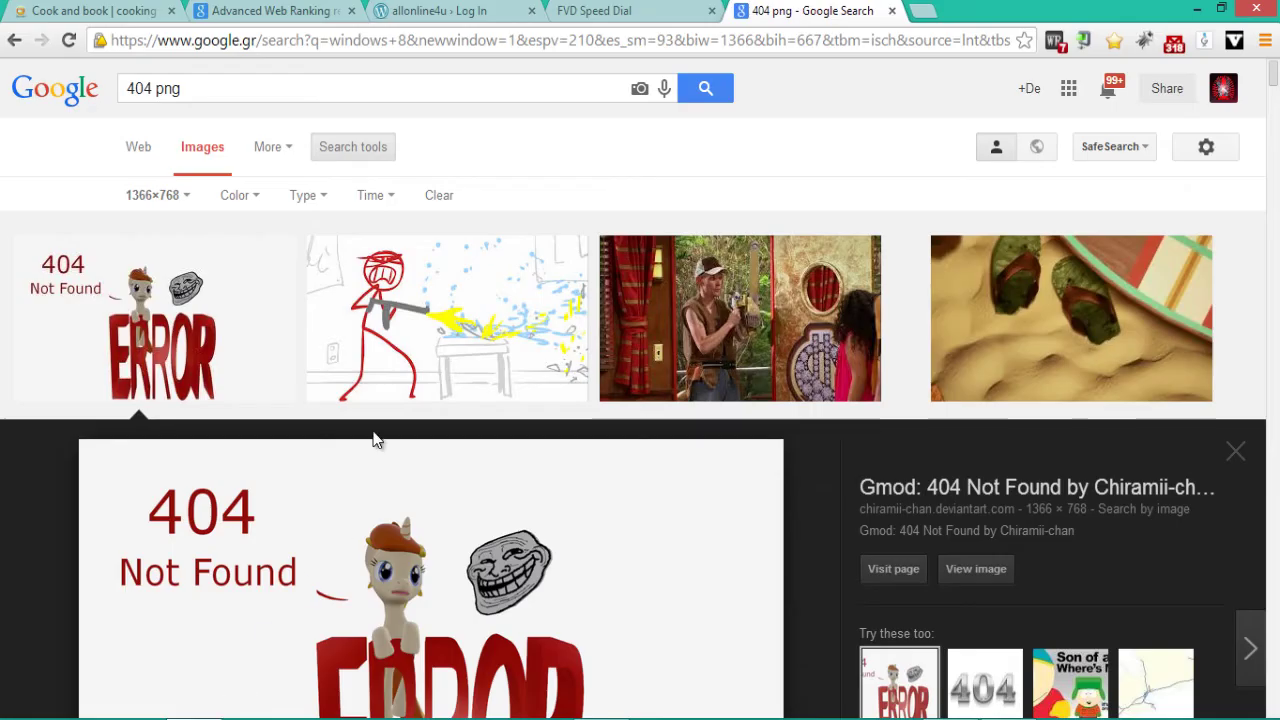
{"action": "left_click", "coordinate": [892, 11]}
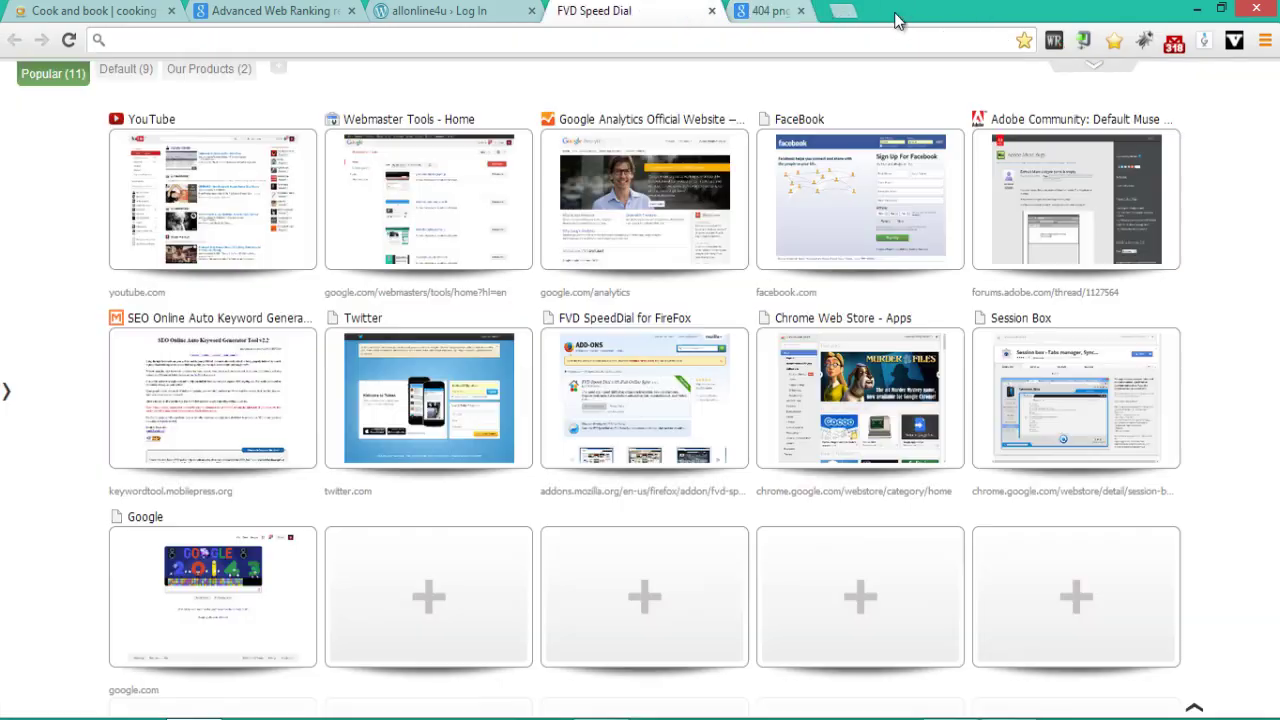
{"action": "left_click", "coordinate": [712, 11]}
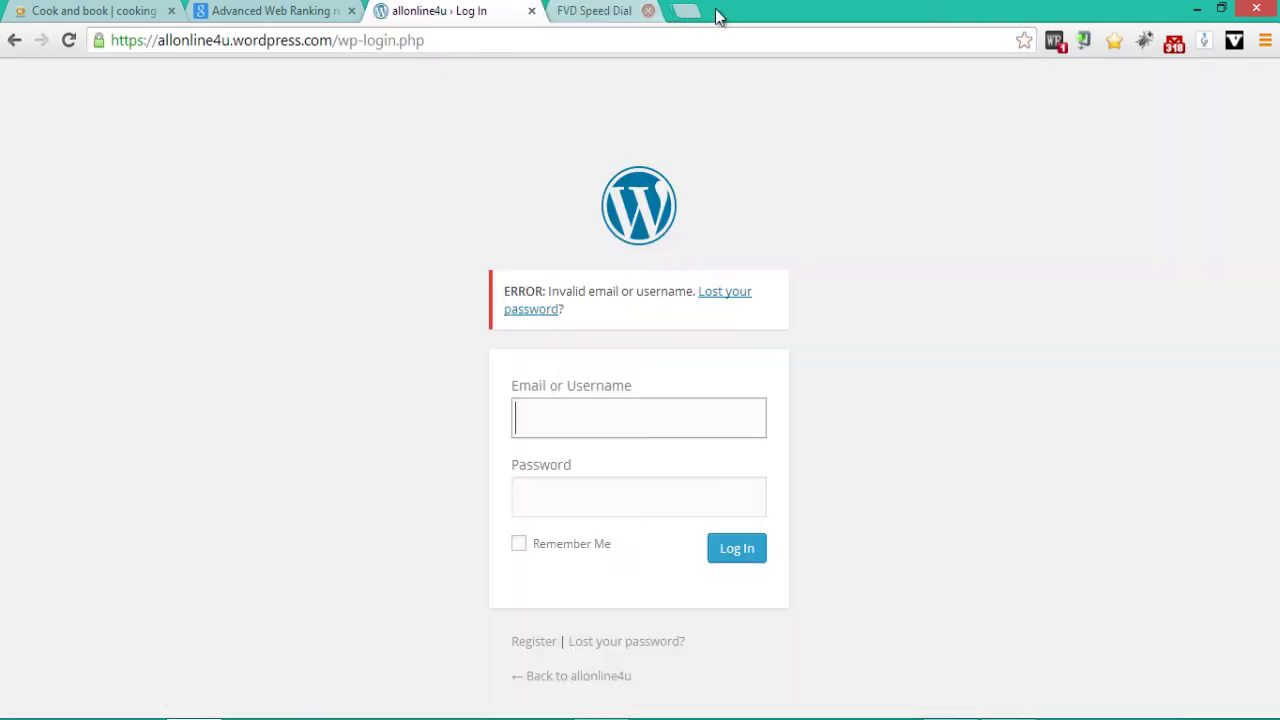
Switch to Adobe Muse, open the 404 page and nudge the PAGE NOT FOUND text slightly closer to the 404 heading.
{"action": "key", "text": "alt+Tab"}
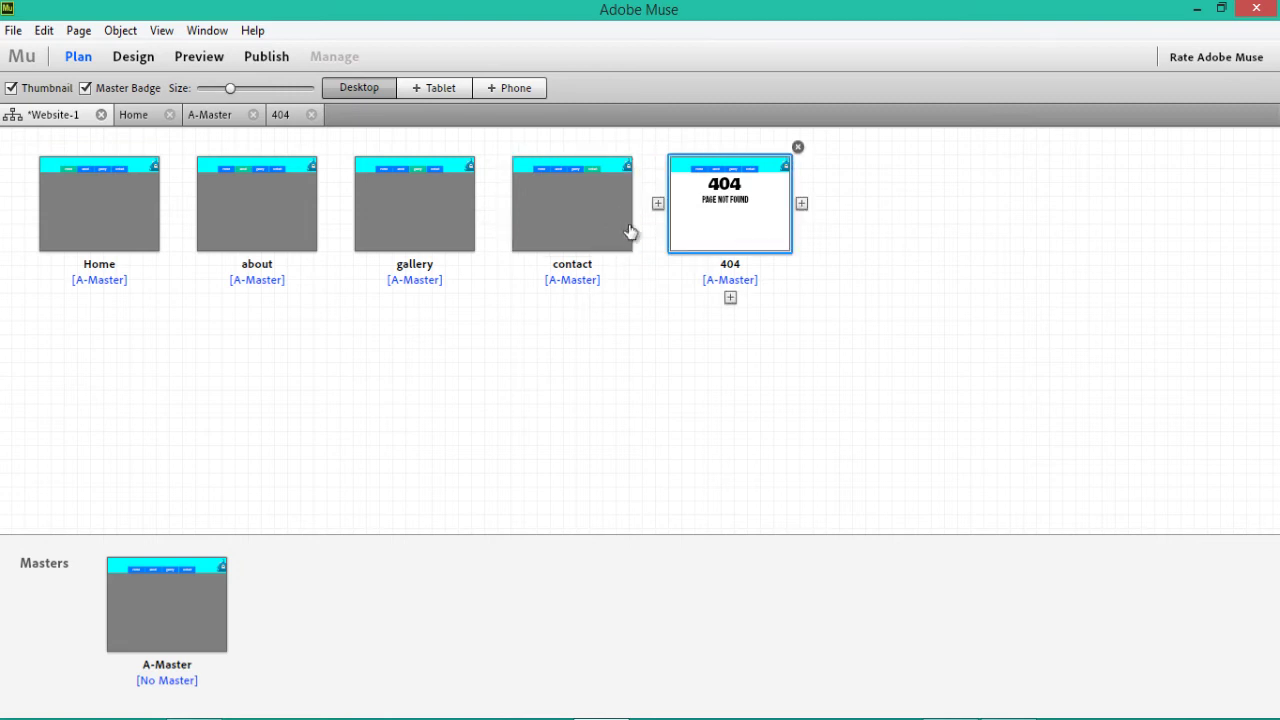
{"action": "left_click", "coordinate": [282, 115]}
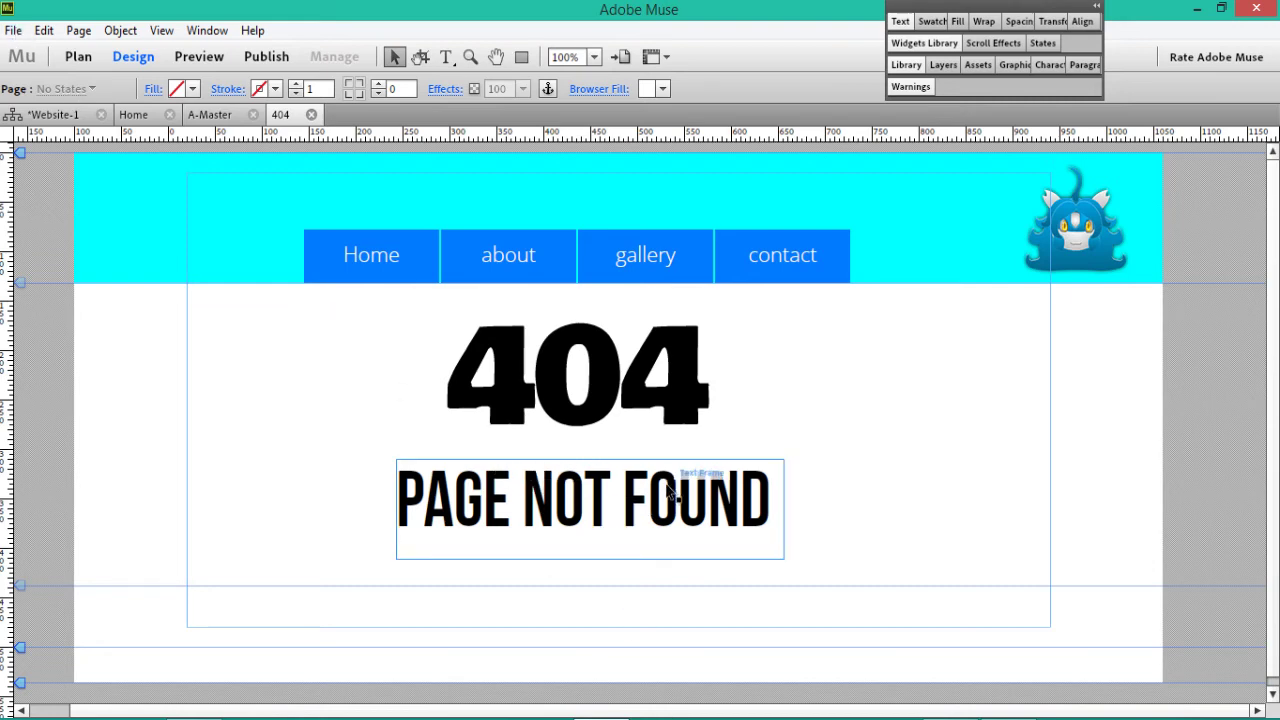
{"action": "mouse_move", "coordinate": [668, 488]}
{"action": "left_mouse_down"}
{"action": "mouse_move", "coordinate": [662, 475]}
{"action": "mouse_move", "coordinate": [668, 488]}
{"action": "left_mouse_up"}
{"action": "left_click", "coordinate": [556, 578]}
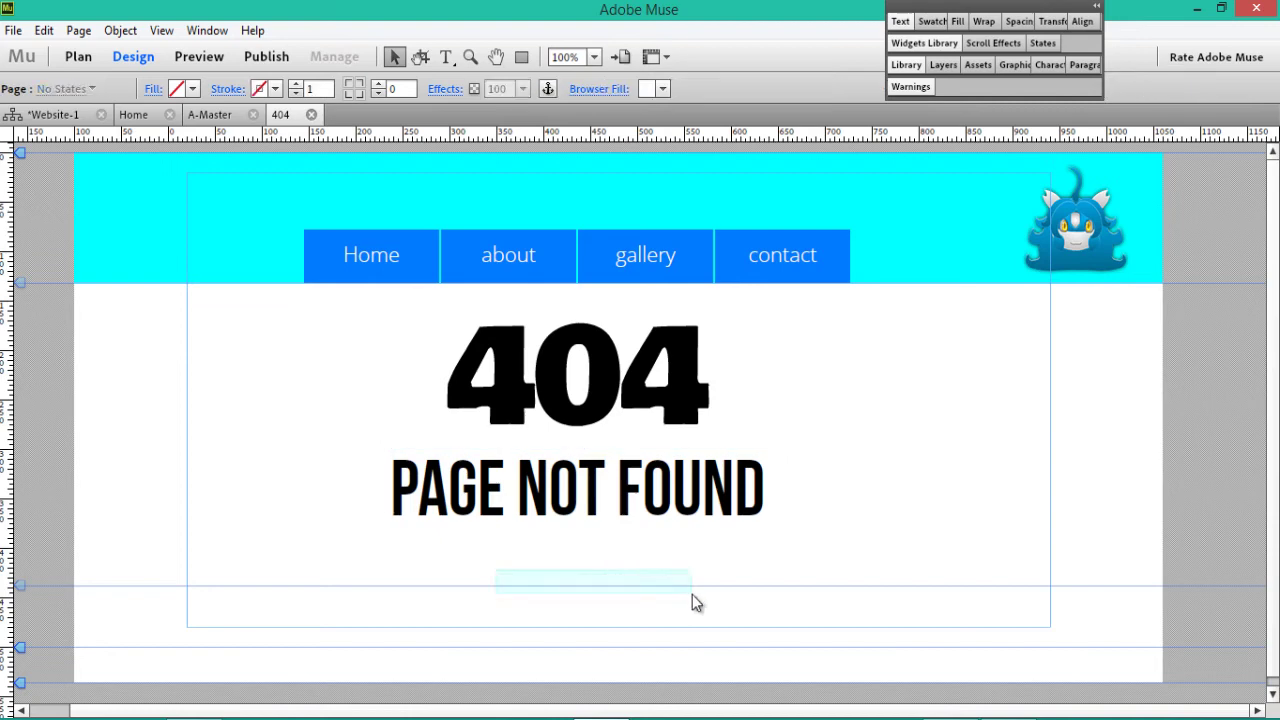
Draw a wide rectangle below the PAGE NOT FOUND text and fill it with the header's cyan, 00FFFF, using the colour sampler.
{"action": "left_click", "coordinate": [521, 58]}
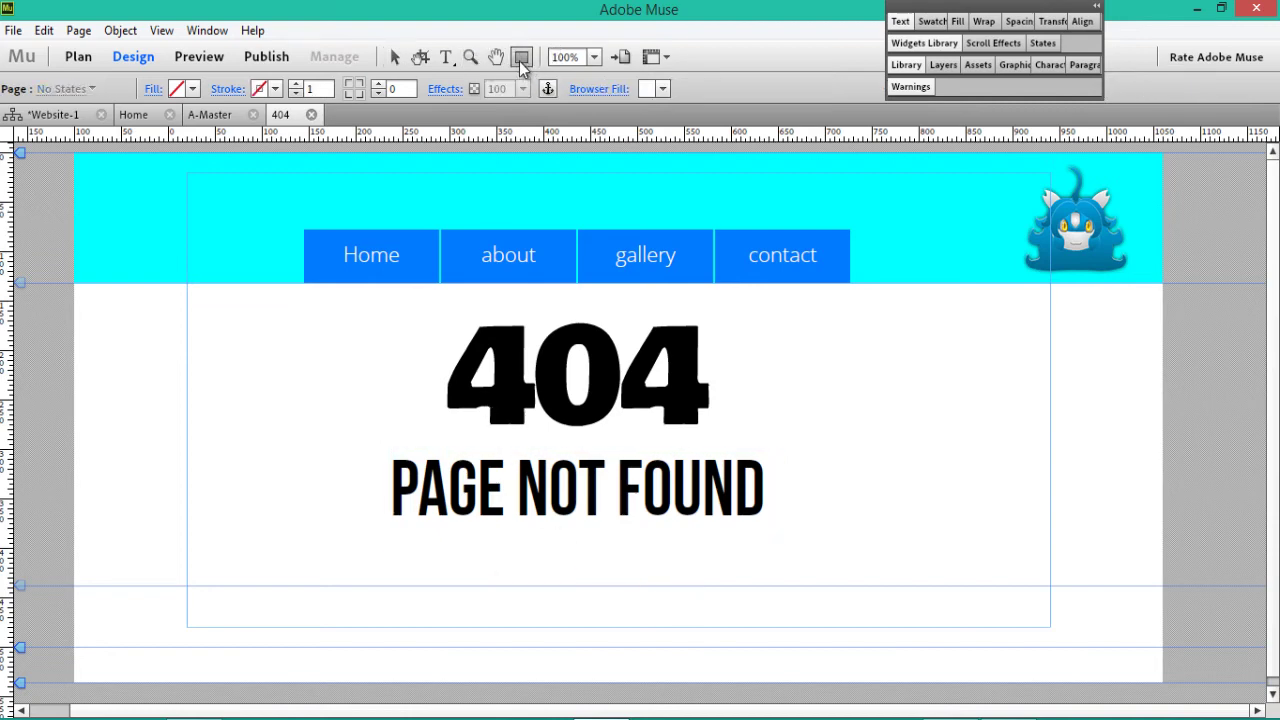
{"action": "left_click_drag", "start_coordinate": [462, 555], "coordinate": [682, 615]}
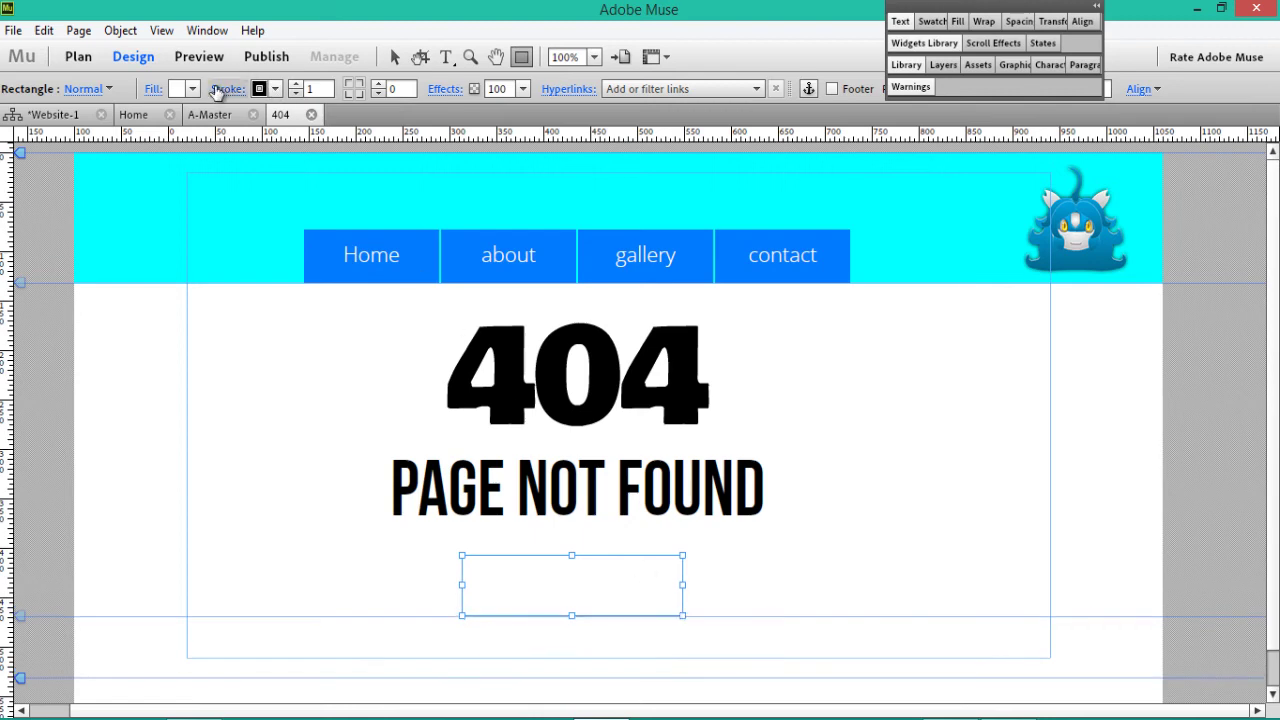
{"action": "left_click", "coordinate": [193, 89]}
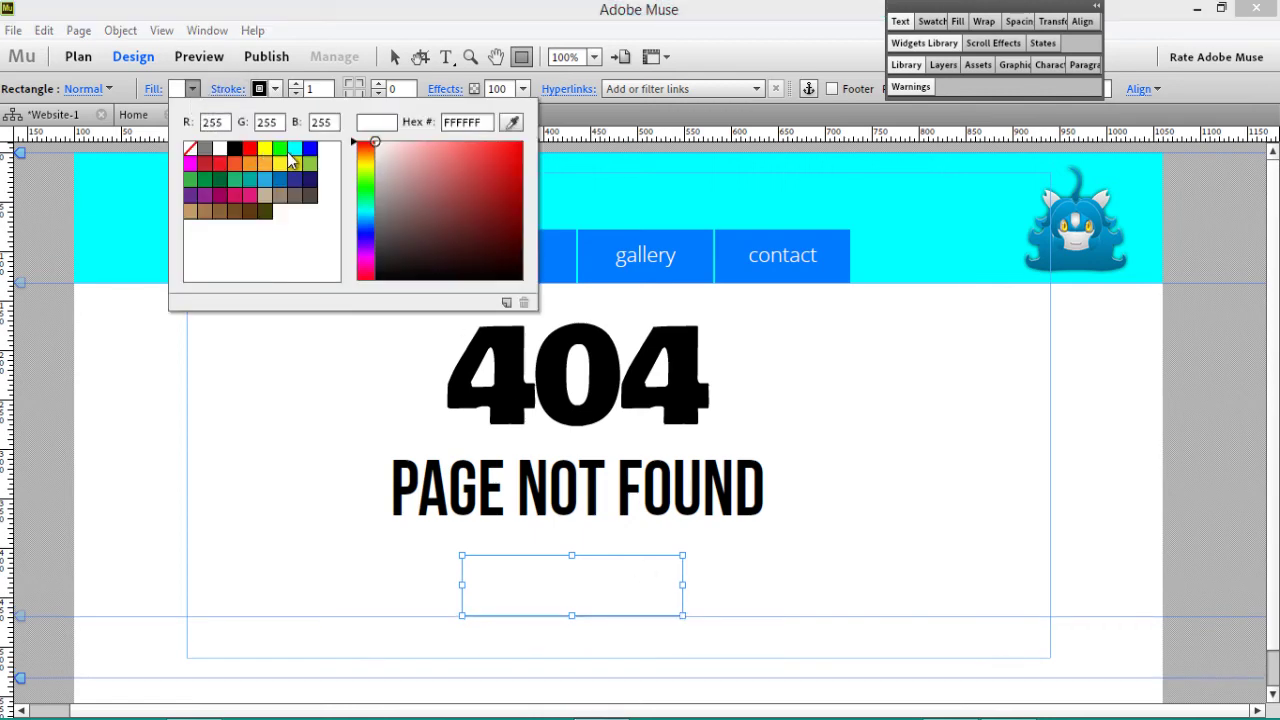
{"action": "left_click", "coordinate": [739, 174]}
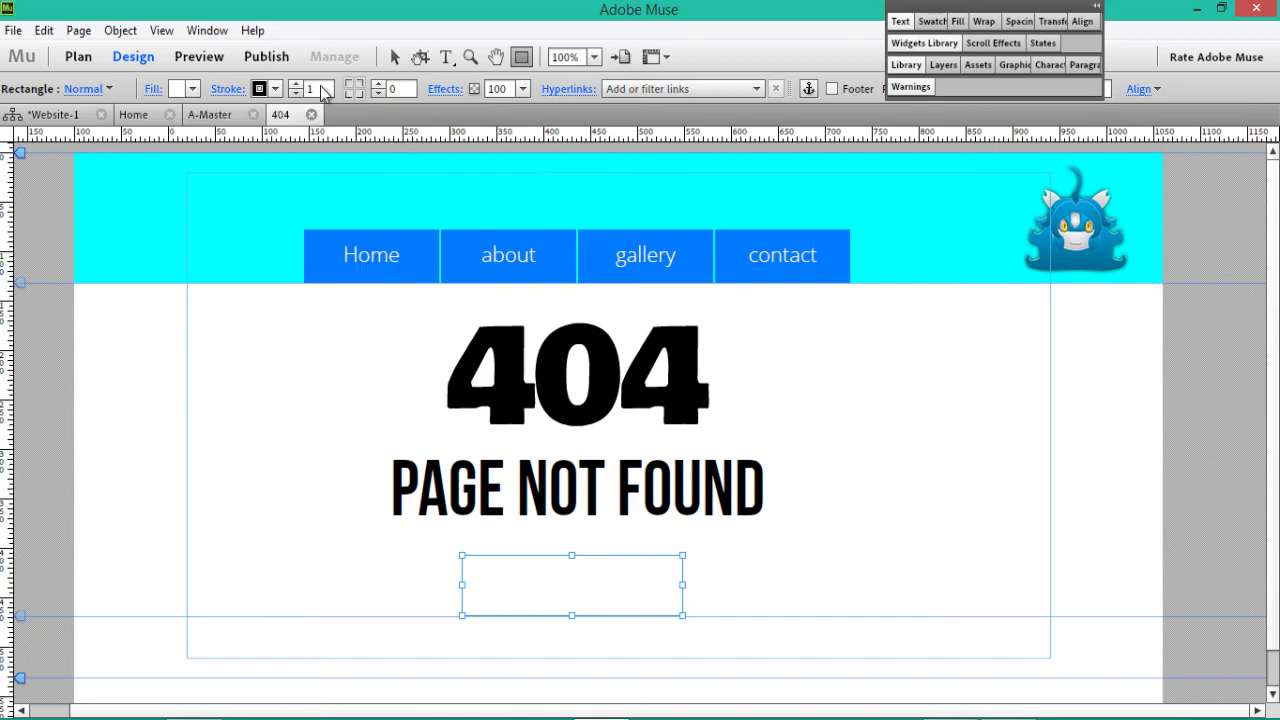
{"action": "left_click", "coordinate": [193, 89]}
{"action": "left_click", "coordinate": [512, 121]}
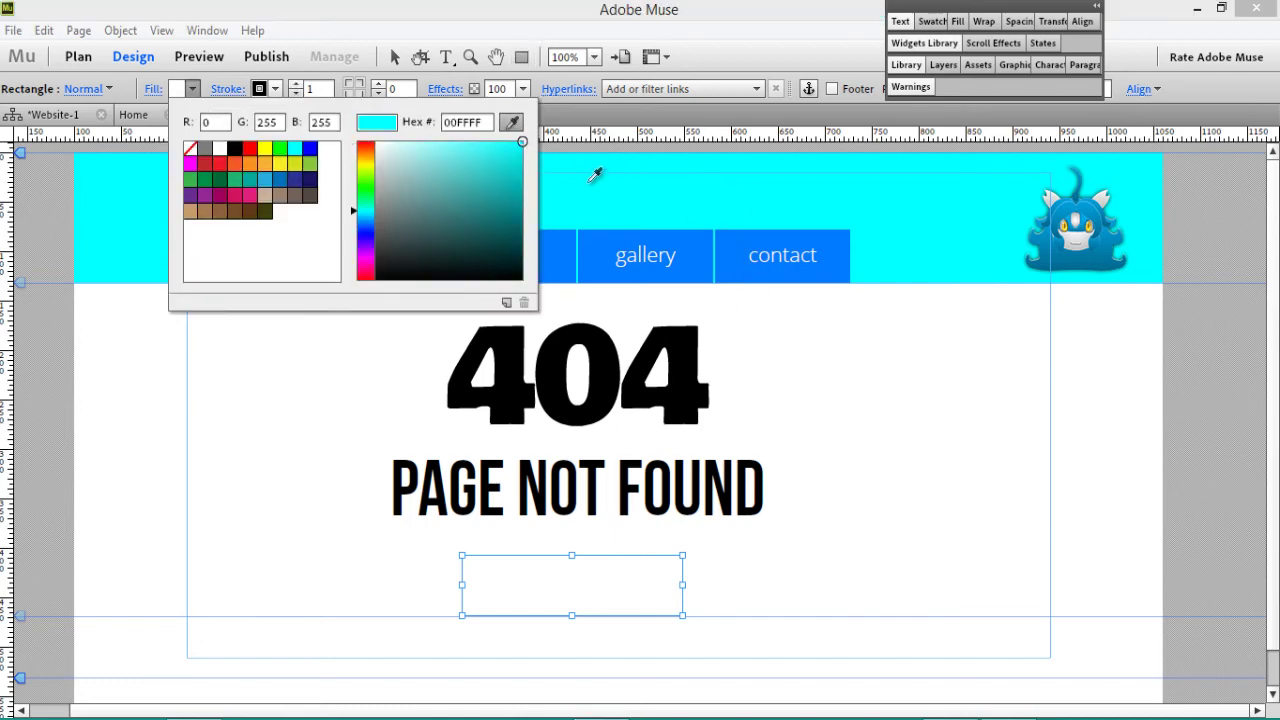
{"action": "left_click", "coordinate": [595, 175]}
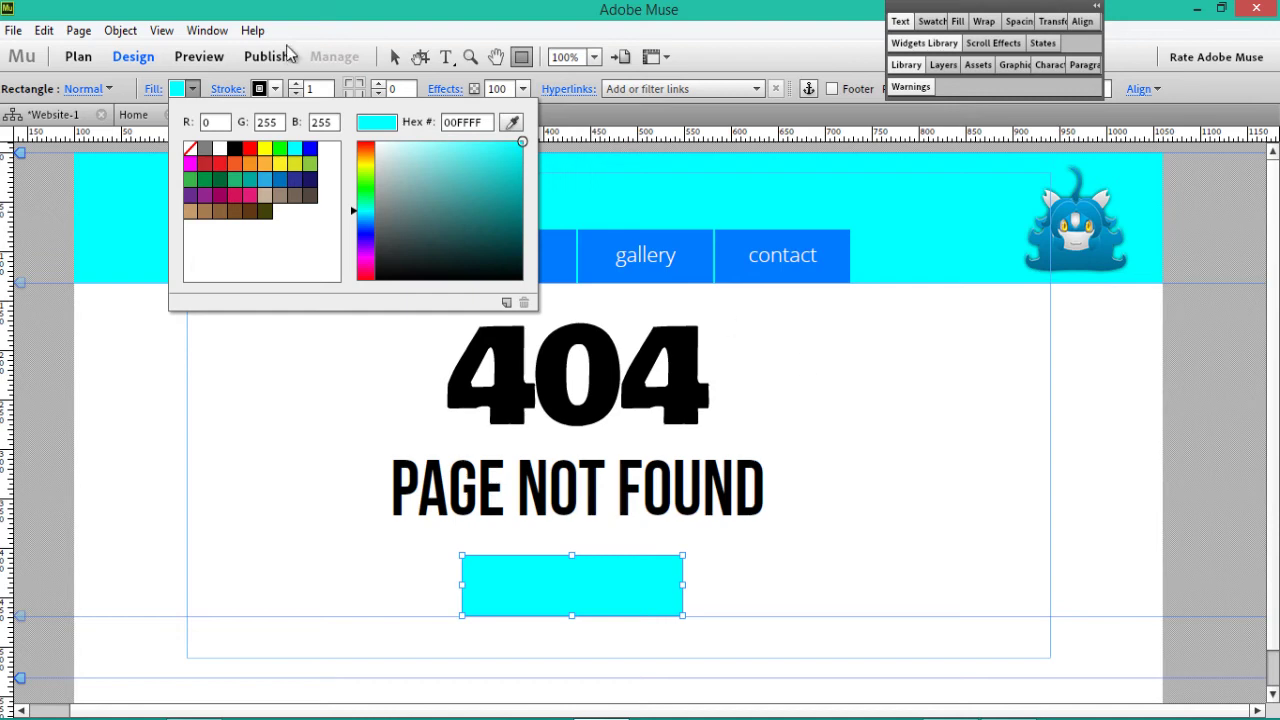
Round the cyan rectangle's corners with a radius of 39 and set its stroke width to 0.
{"action": "left_click", "coordinate": [356, 90]}
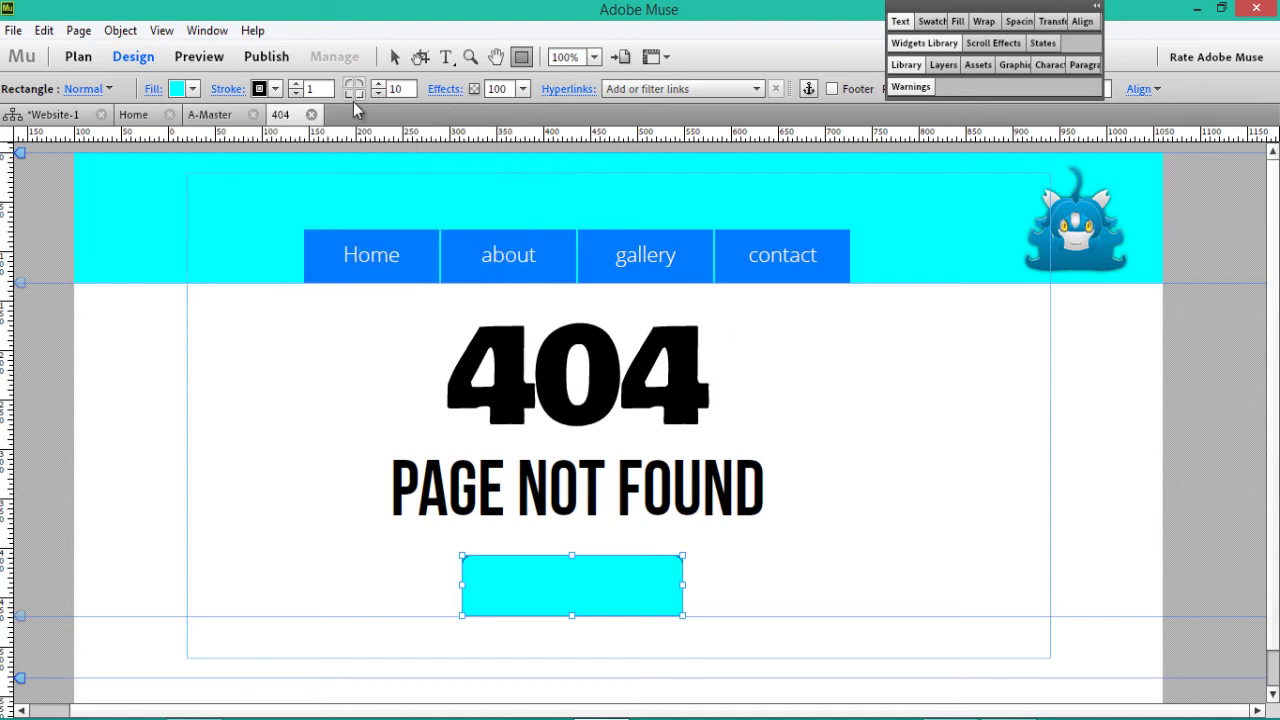
{"action": "left_click", "coordinate": [378, 85]}
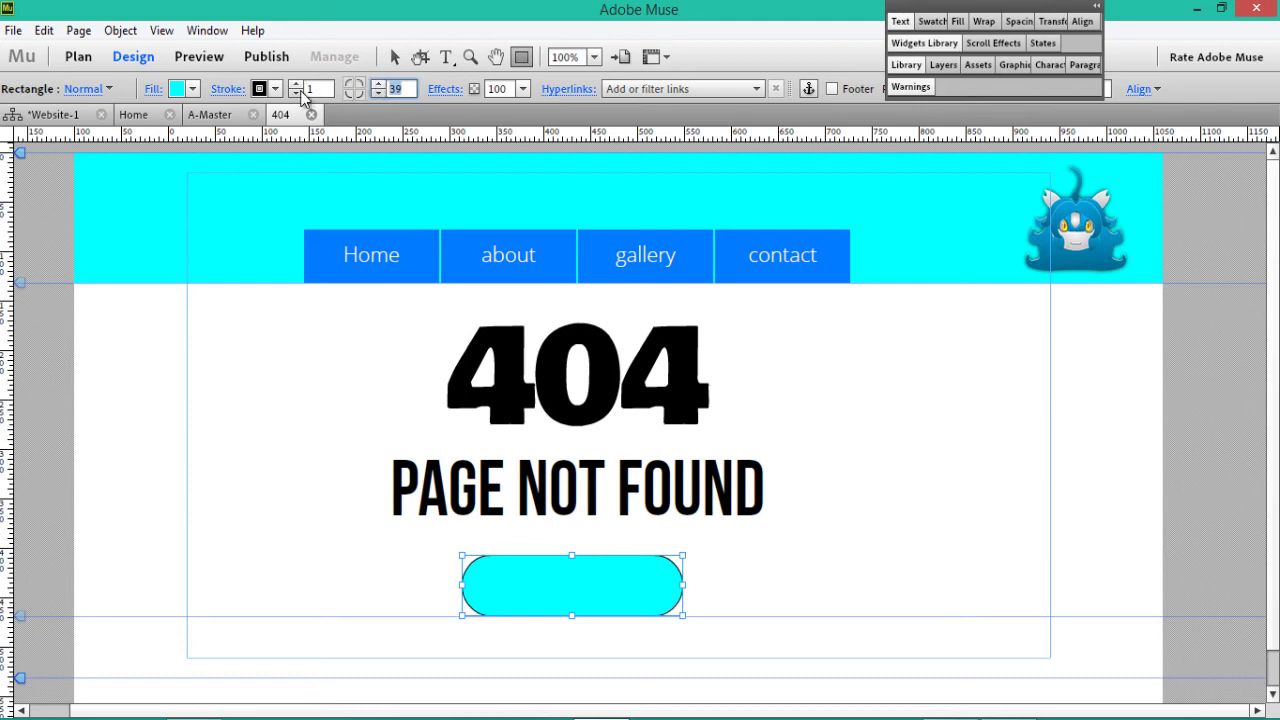
{"action": "left_click", "coordinate": [296, 93]}
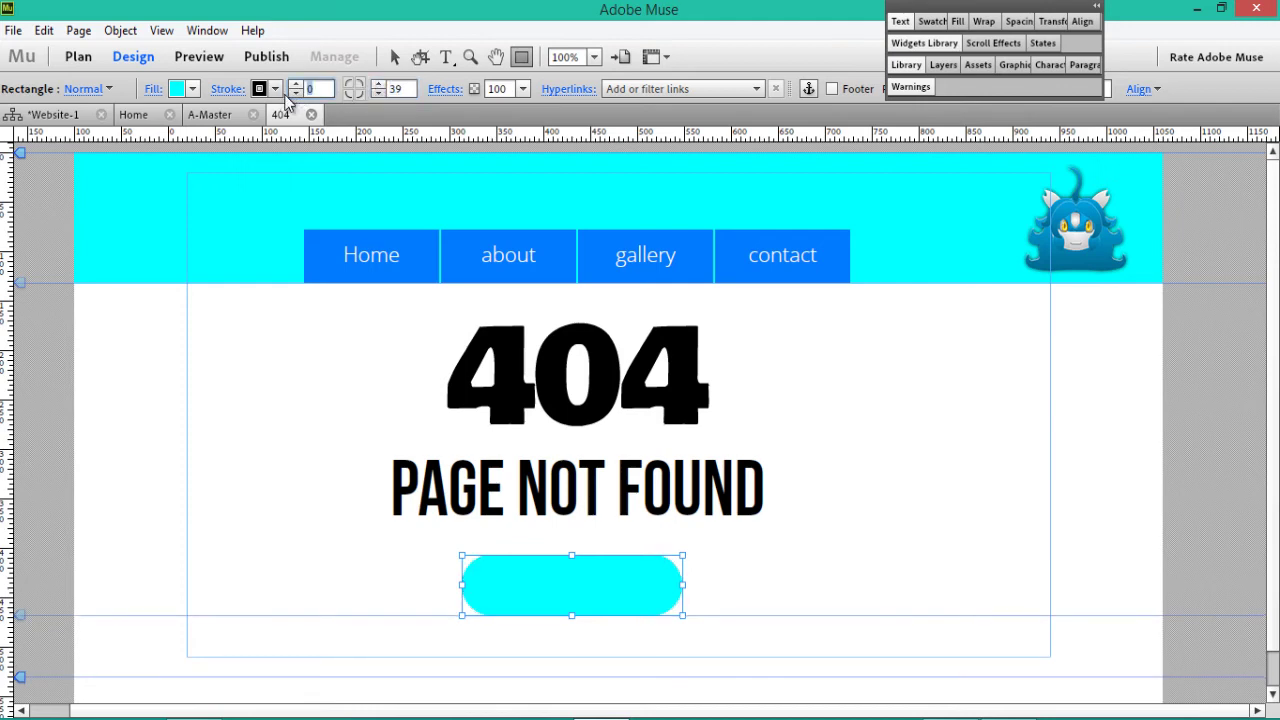
{"action": "left_click", "coordinate": [266, 514]}
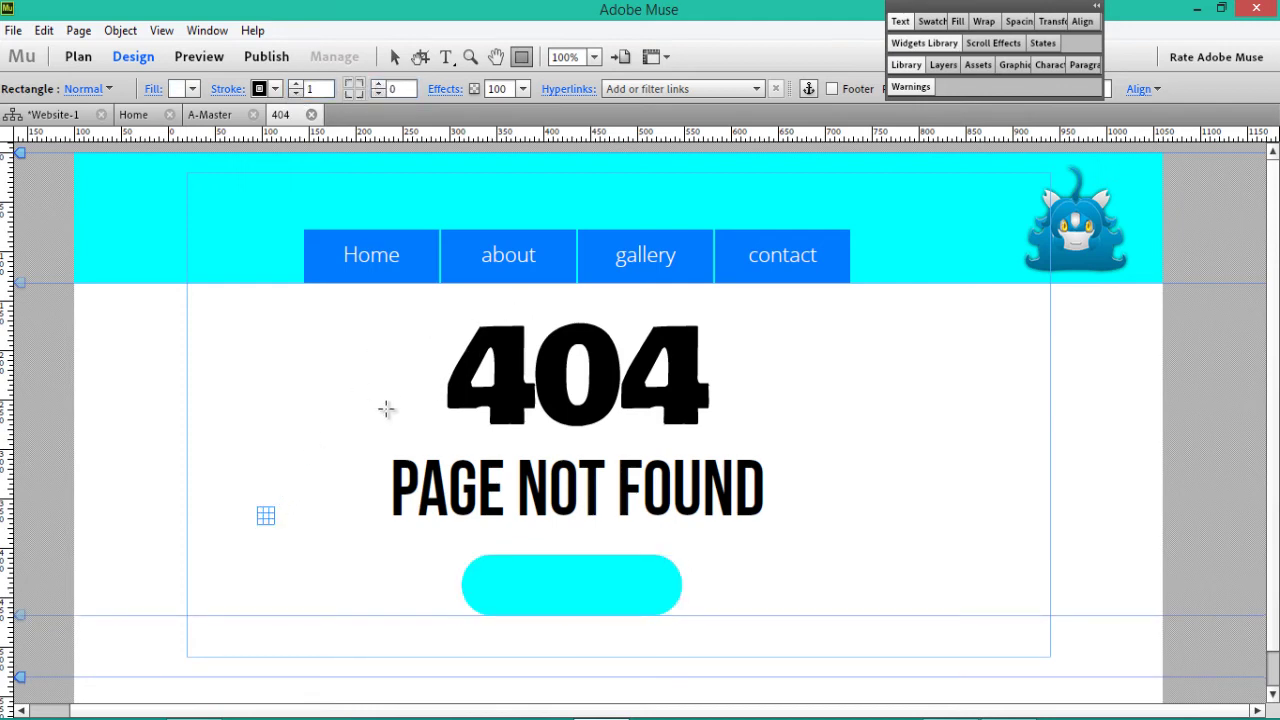
{"action": "key", "text": "v"}
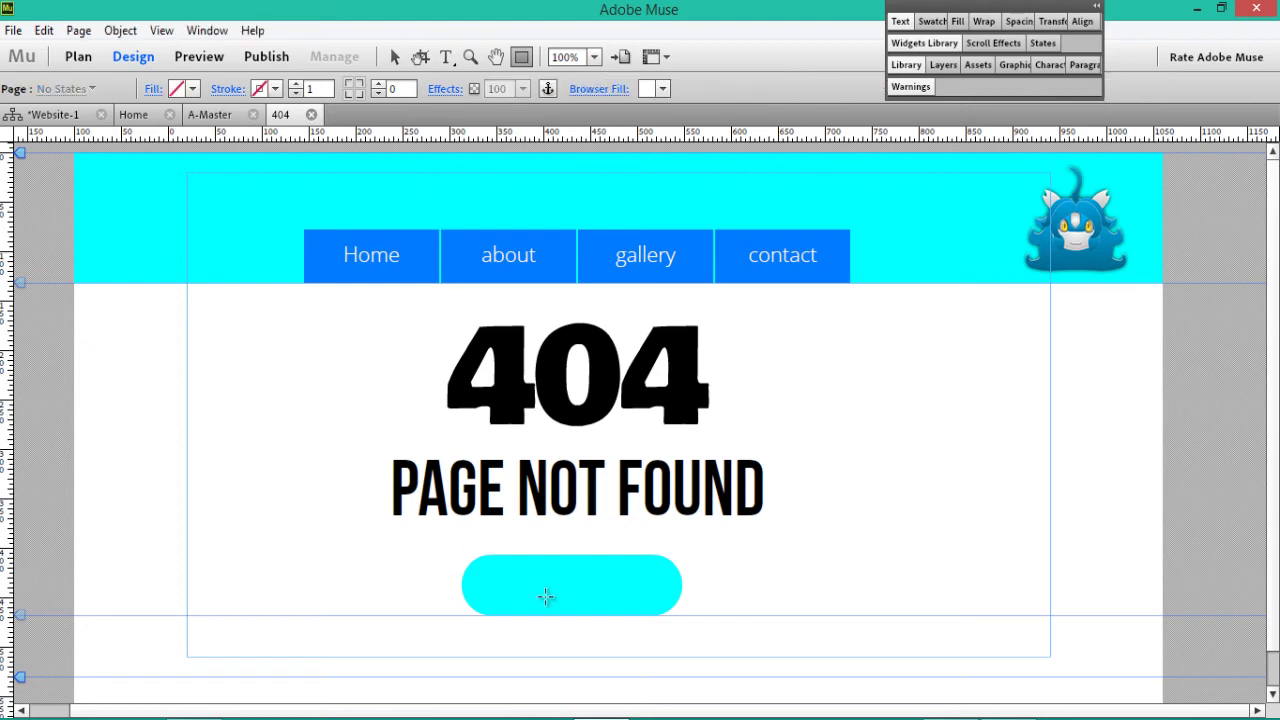
{"action": "left_click_drag", "start_coordinate": [499, 573], "coordinate": [647, 608]}
{"action": "key", "text": "Delete"}
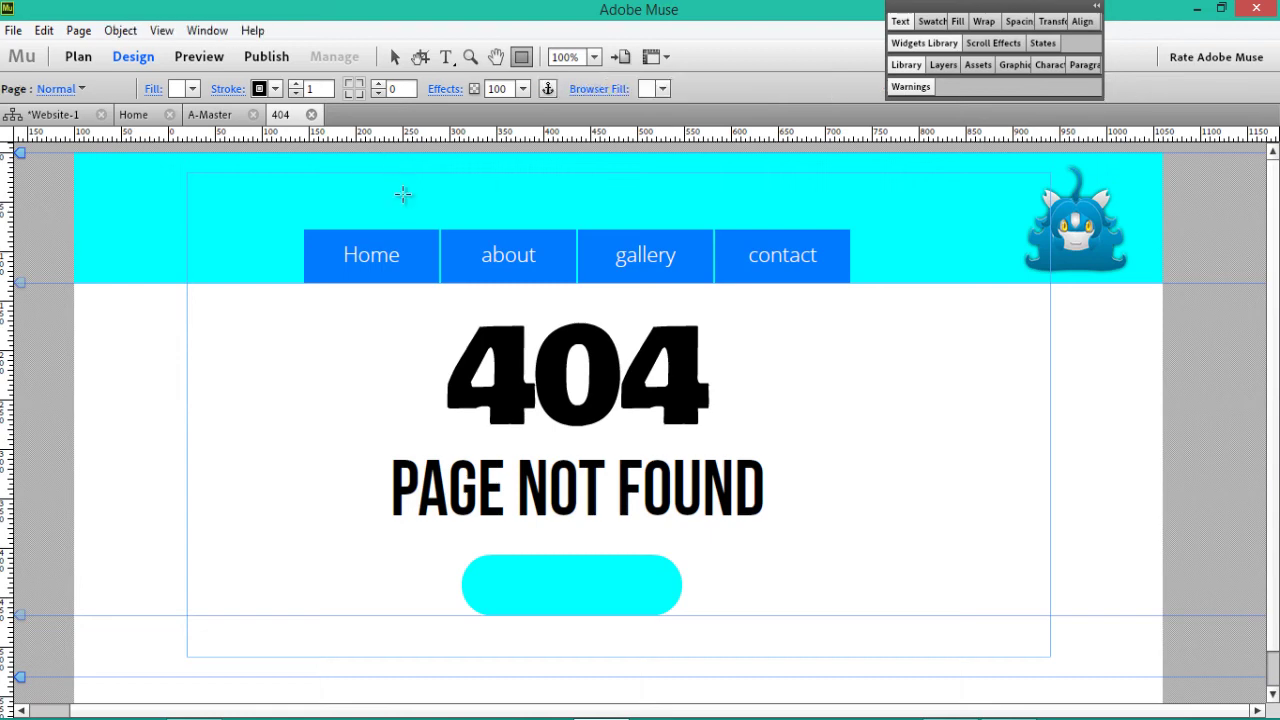
Add a text frame reading "home" on the cyan button and set its font to Open Sans Light.
{"action": "left_click", "coordinate": [446, 56]}
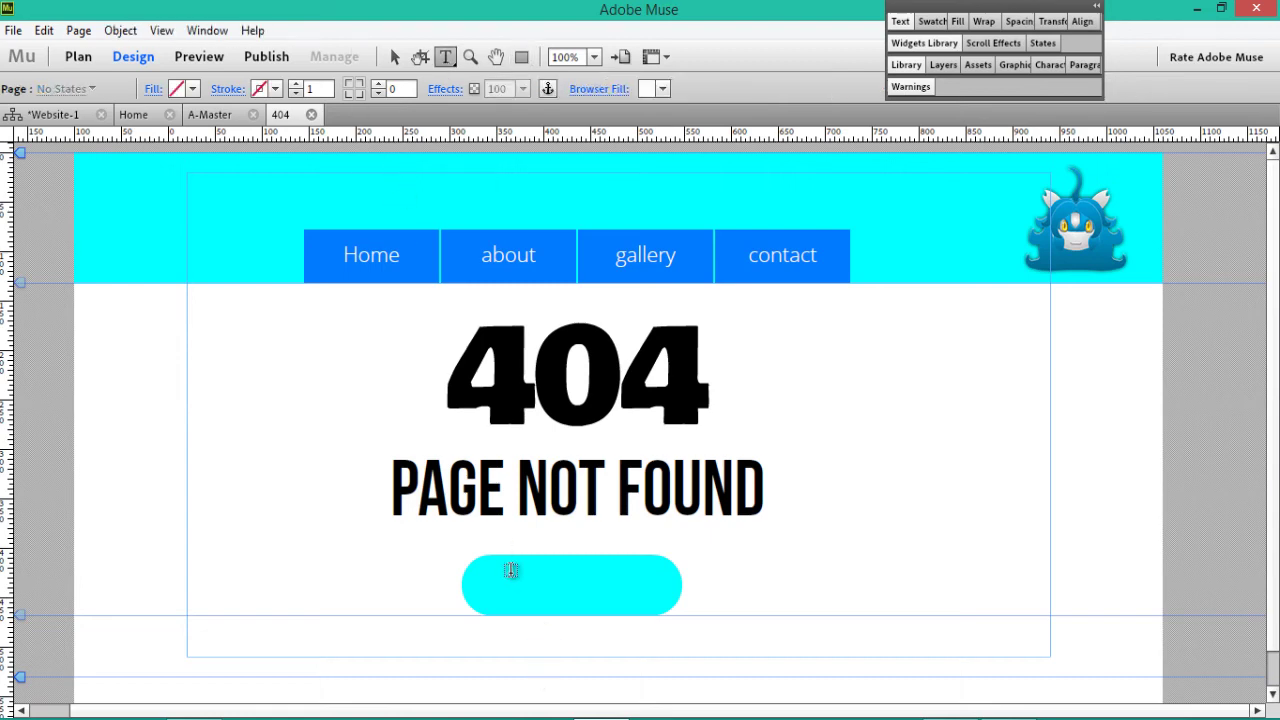
{"action": "left_click_drag", "start_coordinate": [511, 576], "coordinate": [605, 604]}
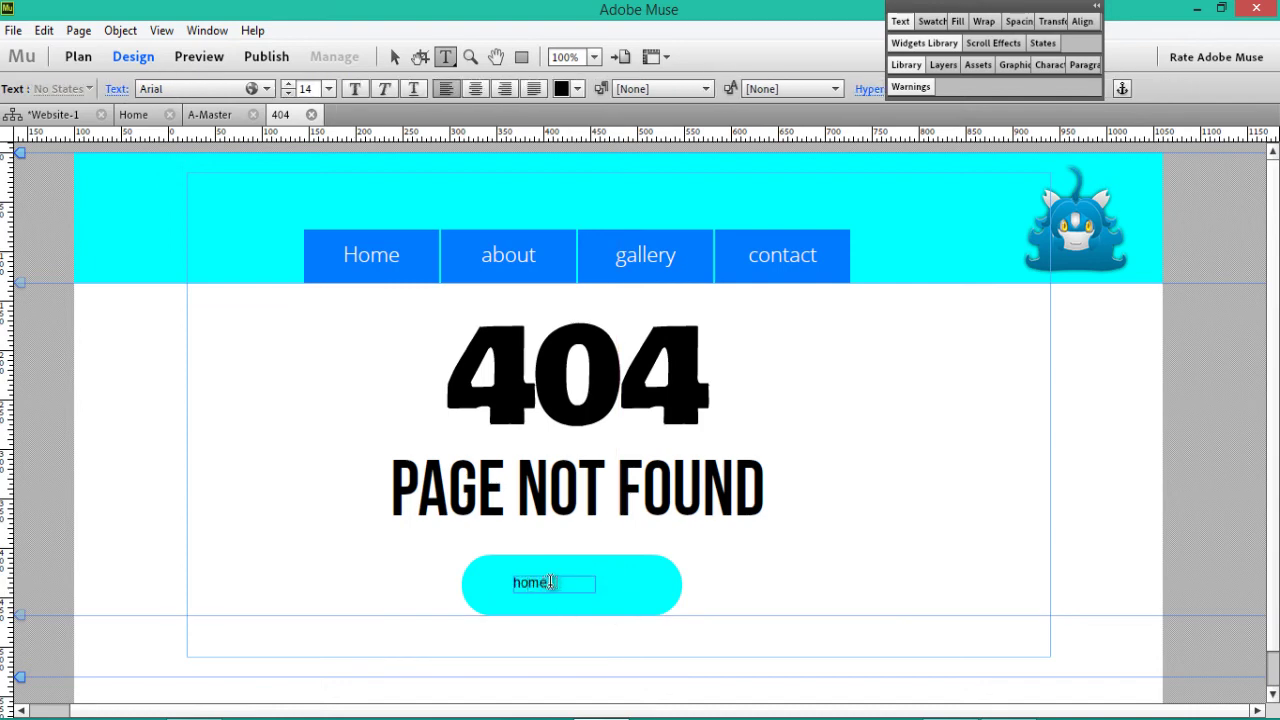
{"action": "left_click_drag", "start_coordinate": [549, 581], "coordinate": [500, 596]}
{"action": "left_click", "coordinate": [266, 88]}
{"action": "scroll", "coordinate": [350, 190], "scroll_direction": "up", "scroll_amount": 5}
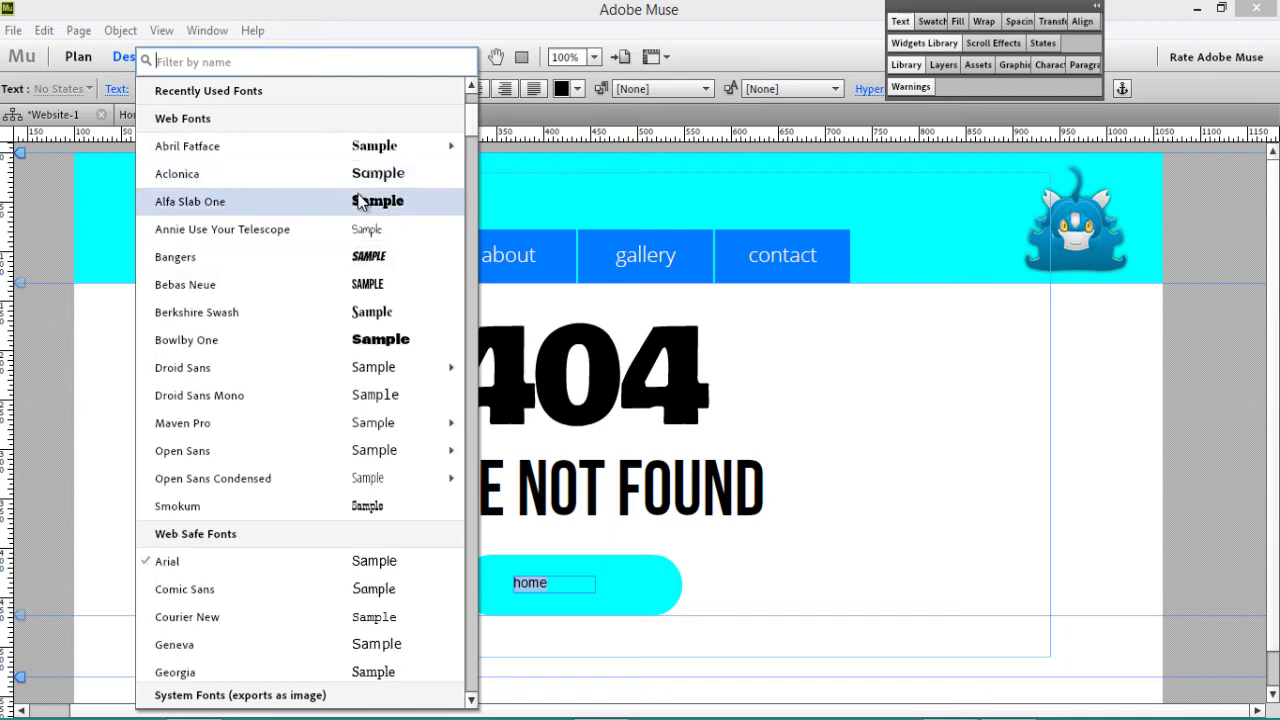
{"action": "left_click", "coordinate": [366, 173]}
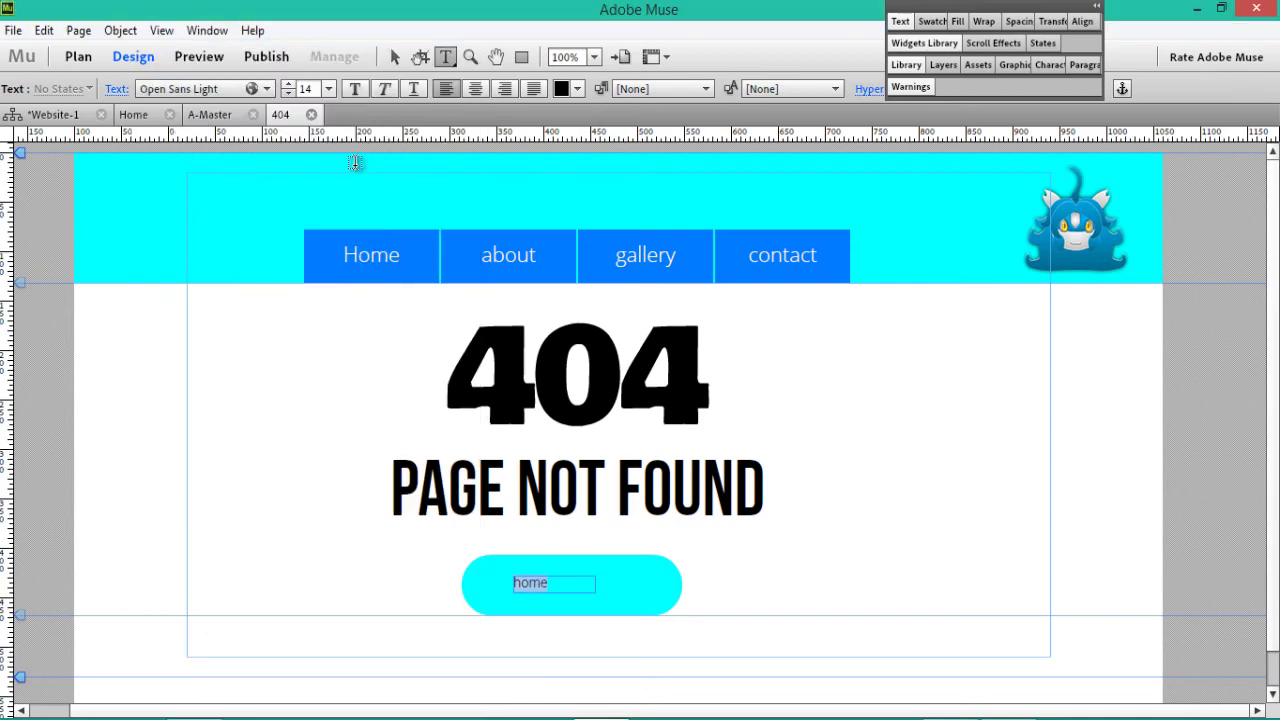
Set the "home" text size to 33 and its colour to white.
{"action": "scroll", "coordinate": [290, 88], "scroll_direction": "up", "scroll_amount": 19}
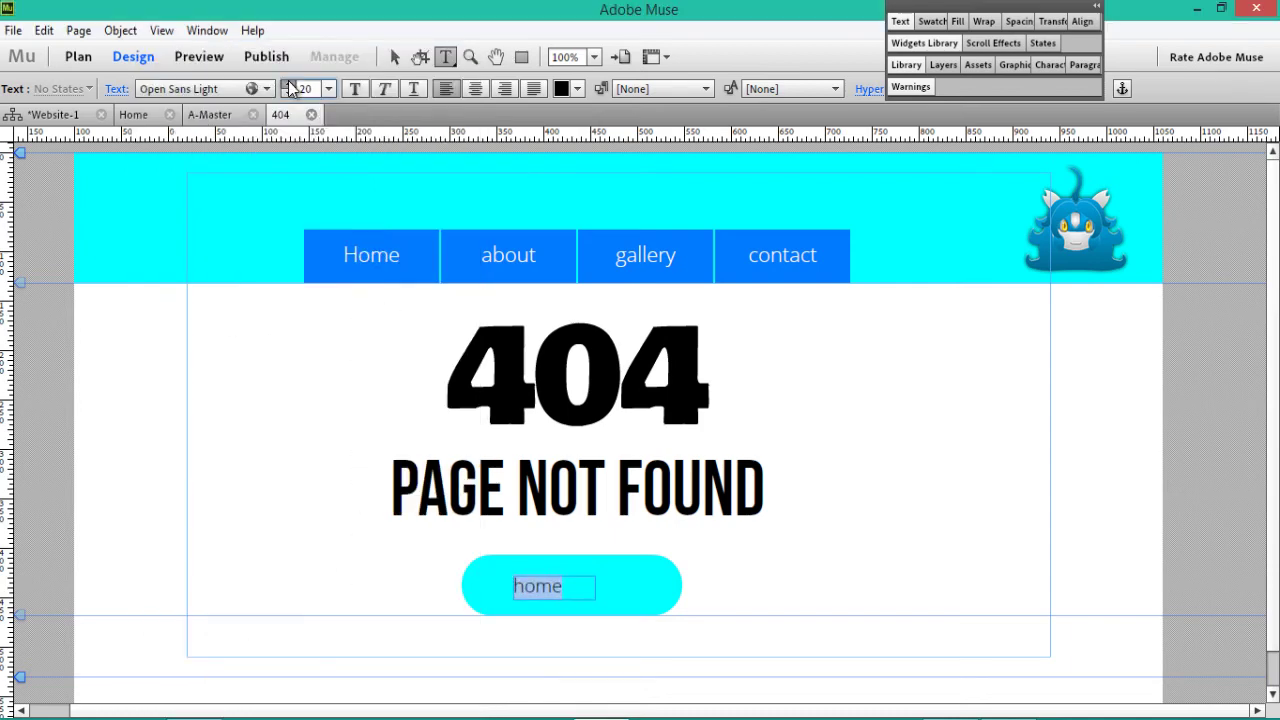
{"action": "left_click", "coordinate": [574, 92]}
{"action": "left_click", "coordinate": [607, 148]}
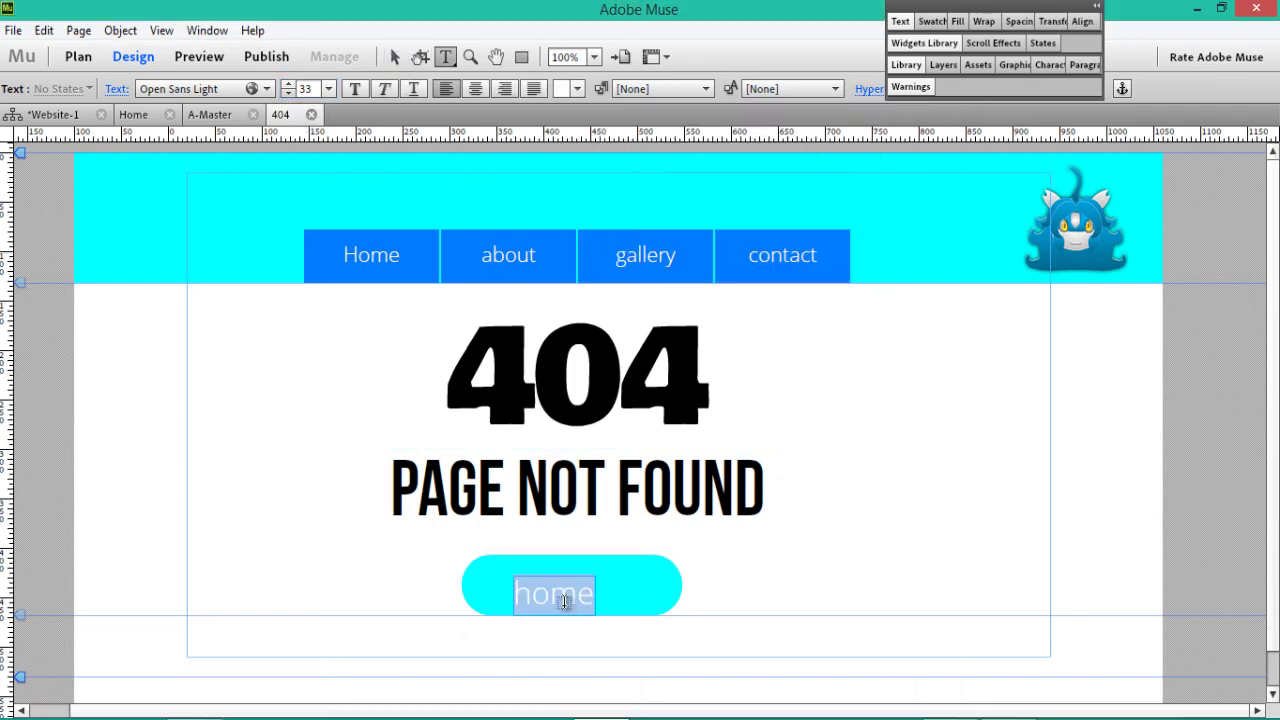
Reposition the "home" text frame at about the centre of the cyan button.
{"action": "left_click", "coordinate": [394, 57]}
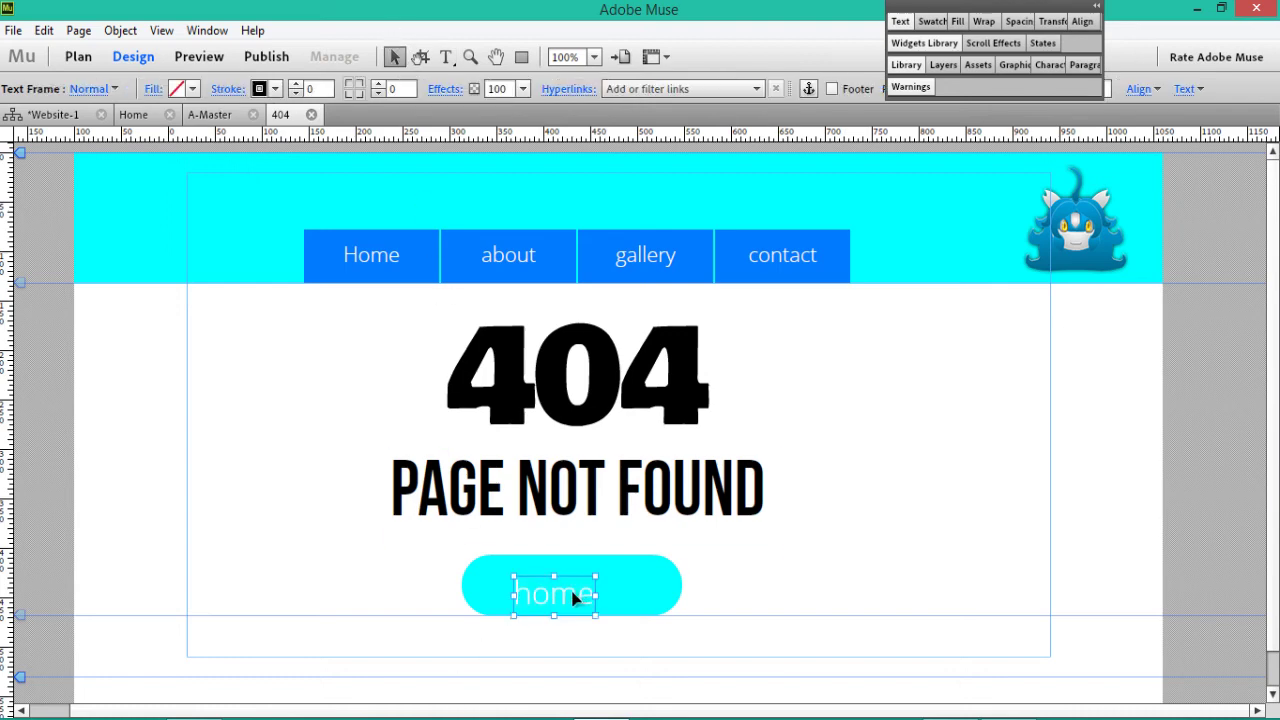
{"action": "left_click_drag", "start_coordinate": [573, 597], "coordinate": [579, 586]}
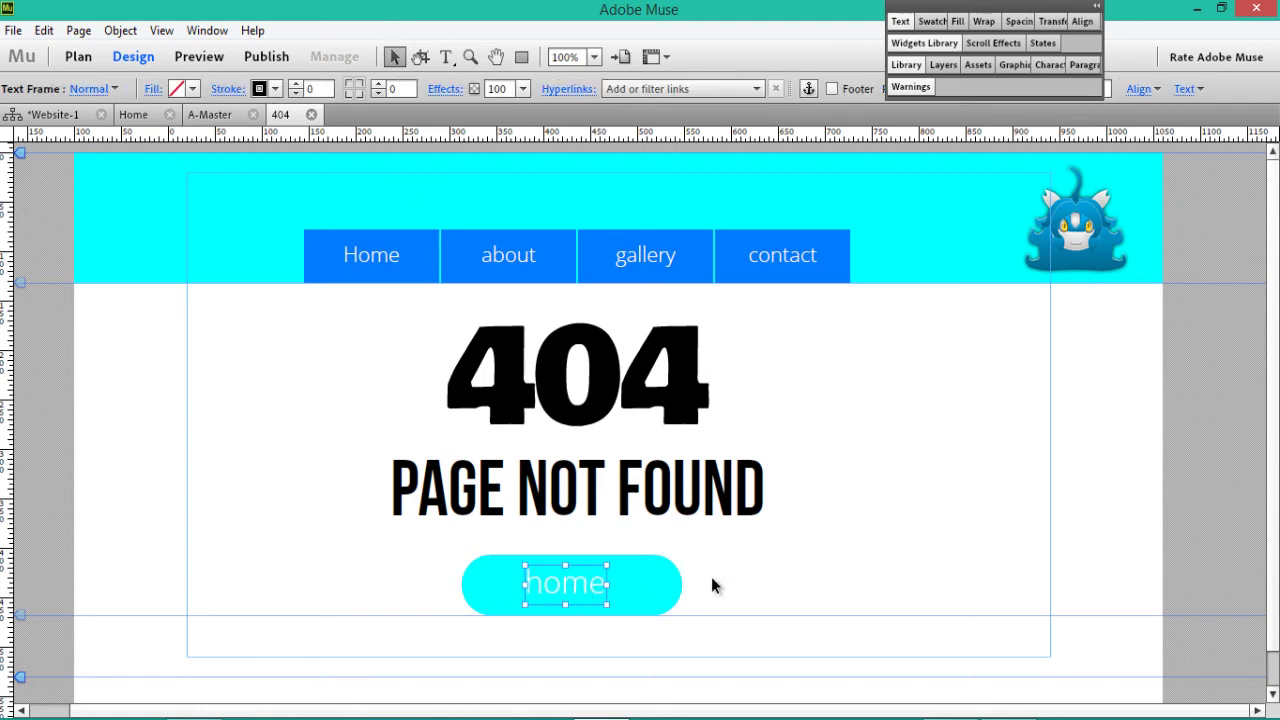
{"action": "left_click", "coordinate": [706, 563]}
Group the "home" text with the cyan button and shift the group slightly up and right beneath PAGE NOT FOUND.
{"action": "left_click", "coordinate": [566, 583]}
{"action": "left_click", "coordinate": [535, 600], "text": "shift"}
{"action": "right_click", "coordinate": [543, 598]}
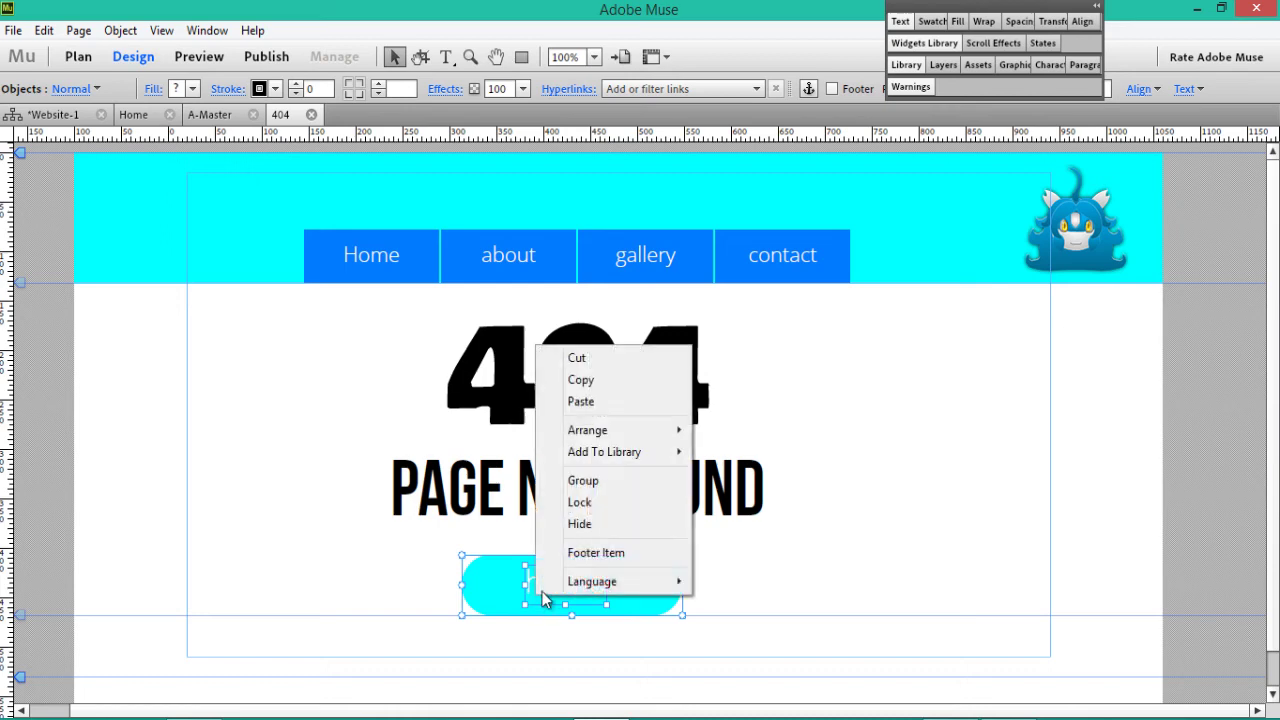
{"action": "left_click", "coordinate": [582, 481]}
{"action": "left_click", "coordinate": [718, 603]}
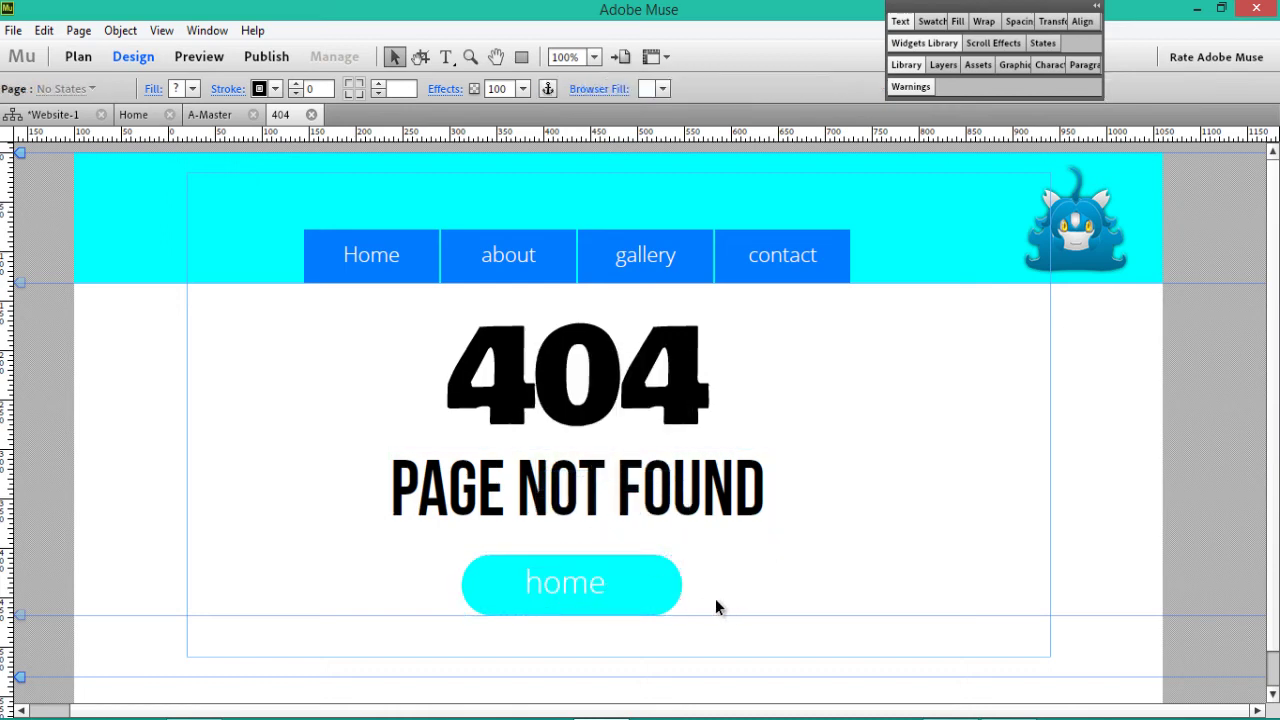
{"action": "left_click_drag", "start_coordinate": [632, 591], "coordinate": [651, 579]}
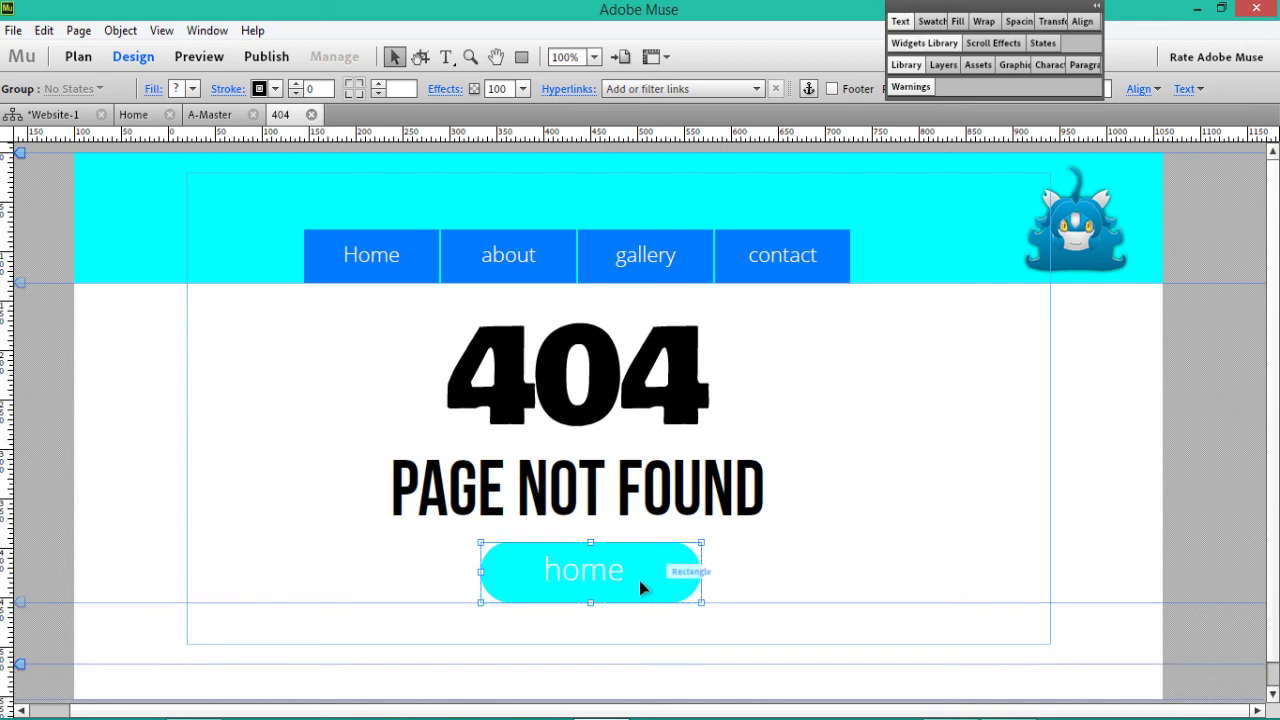
Link the "home" text frame inside the button to the Home page, opening in a new window or tab.
{"action": "left_click", "coordinate": [620, 568]}
{"action": "left_click", "coordinate": [565, 89]}
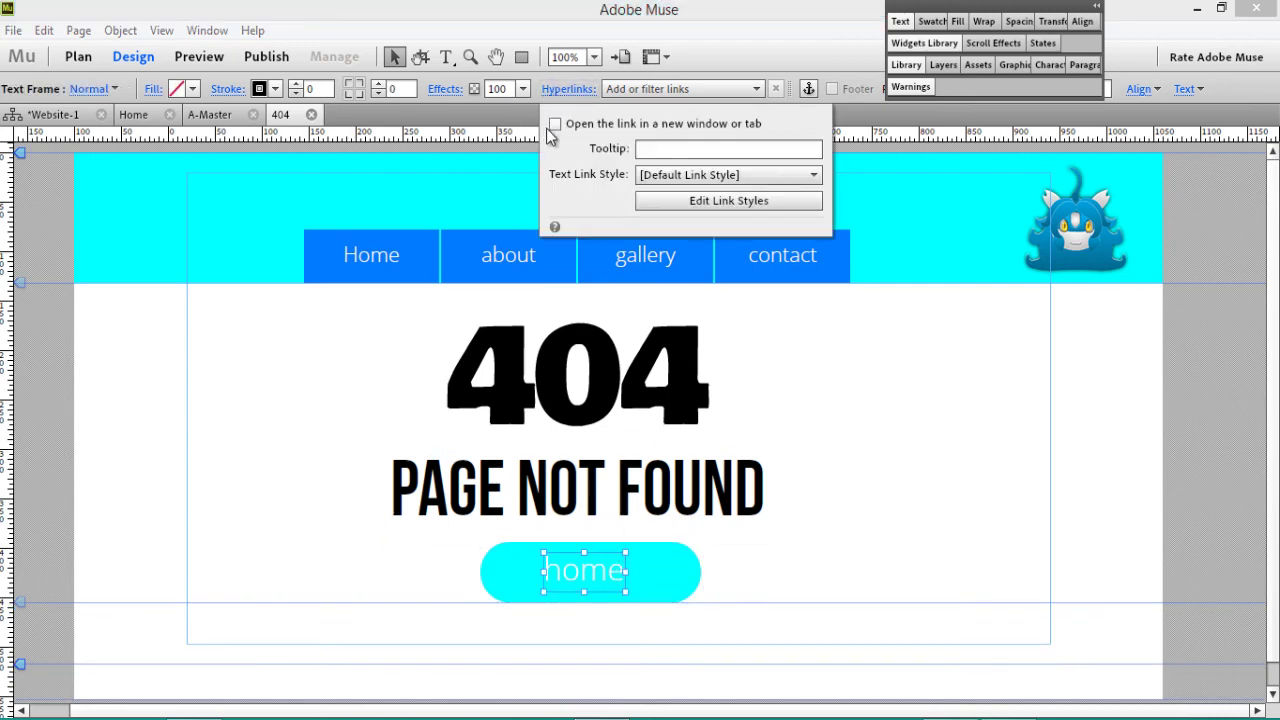
{"action": "left_click", "coordinate": [556, 126]}
{"action": "left_click", "coordinate": [648, 151]}
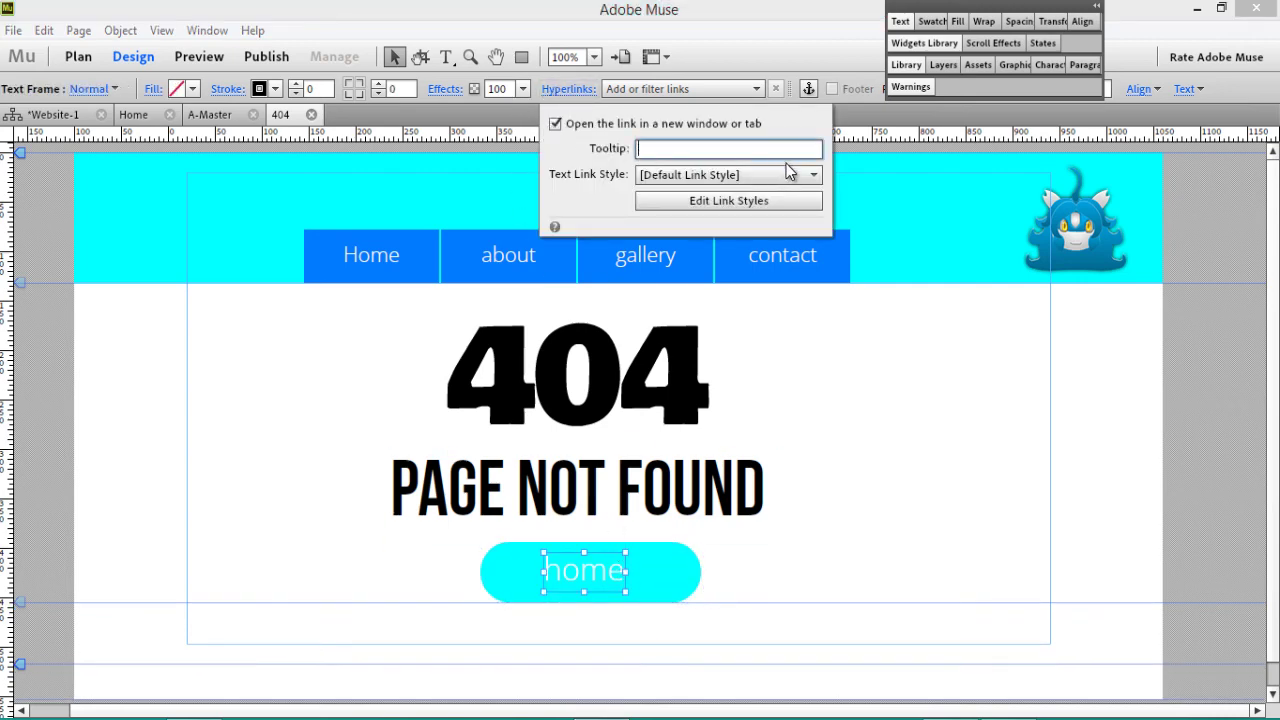
{"action": "left_click", "coordinate": [667, 88]}
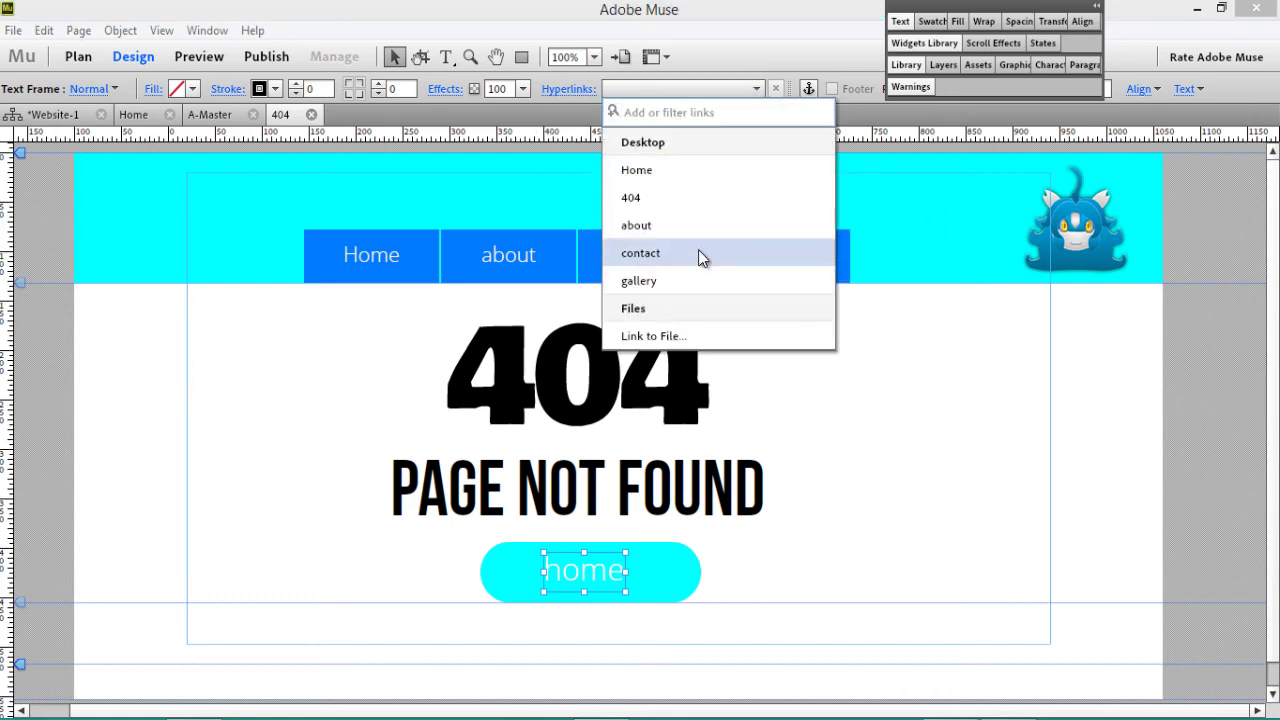
{"action": "left_click", "coordinate": [658, 171]}
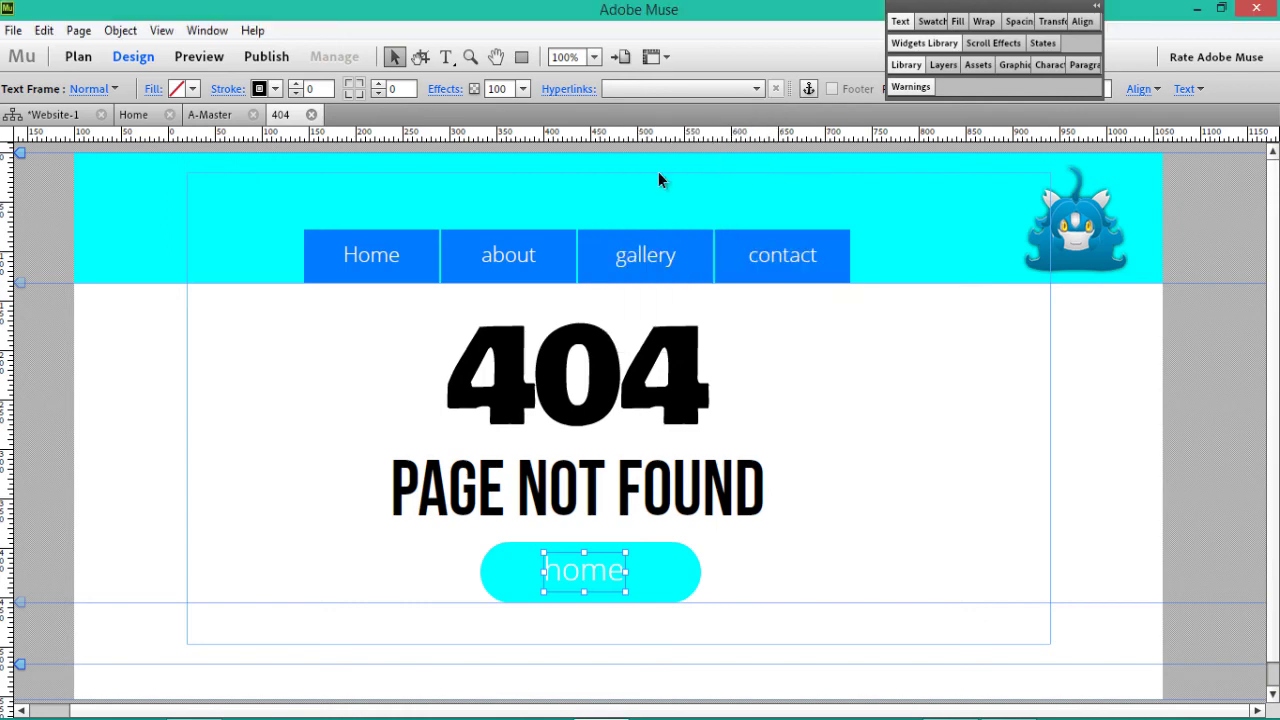
{"action": "left_click", "coordinate": [841, 482]}
{"action": "left_click", "coordinate": [617, 583]}
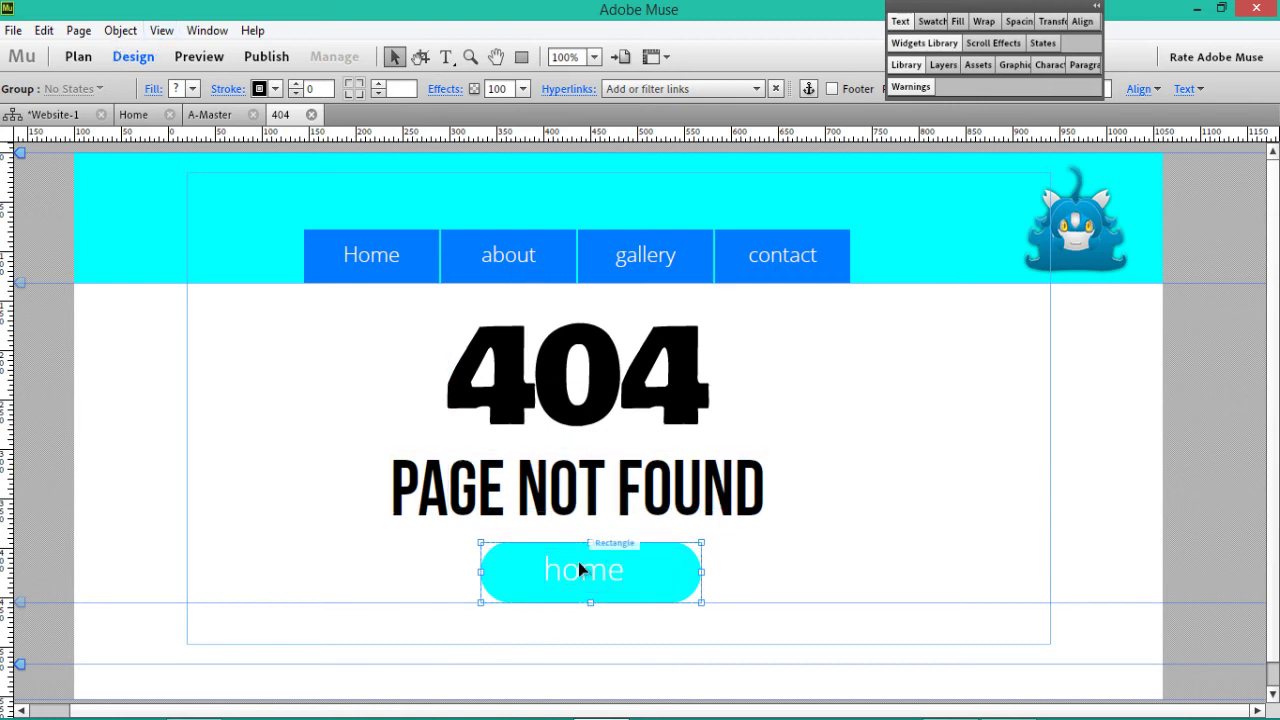
Include the 404 page in the site menus with a hyperlink.
{"action": "left_click", "coordinate": [13, 30]}
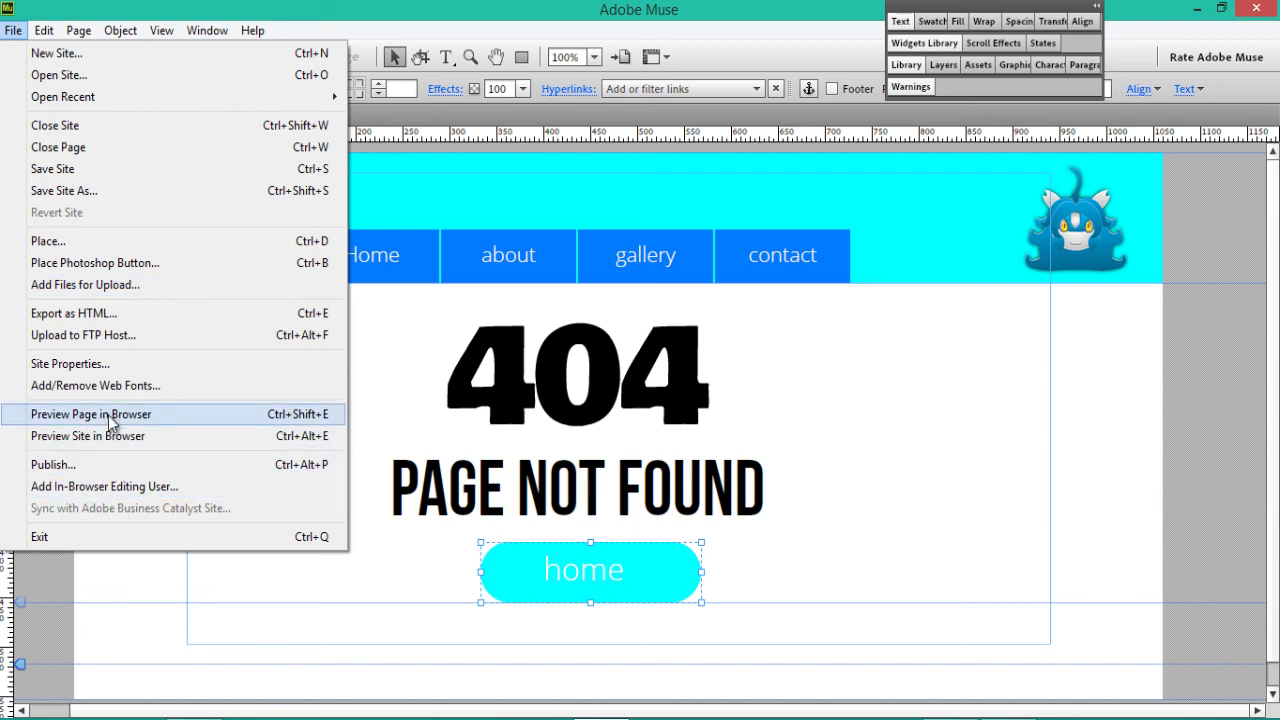
{"action": "left_click", "coordinate": [765, 440]}
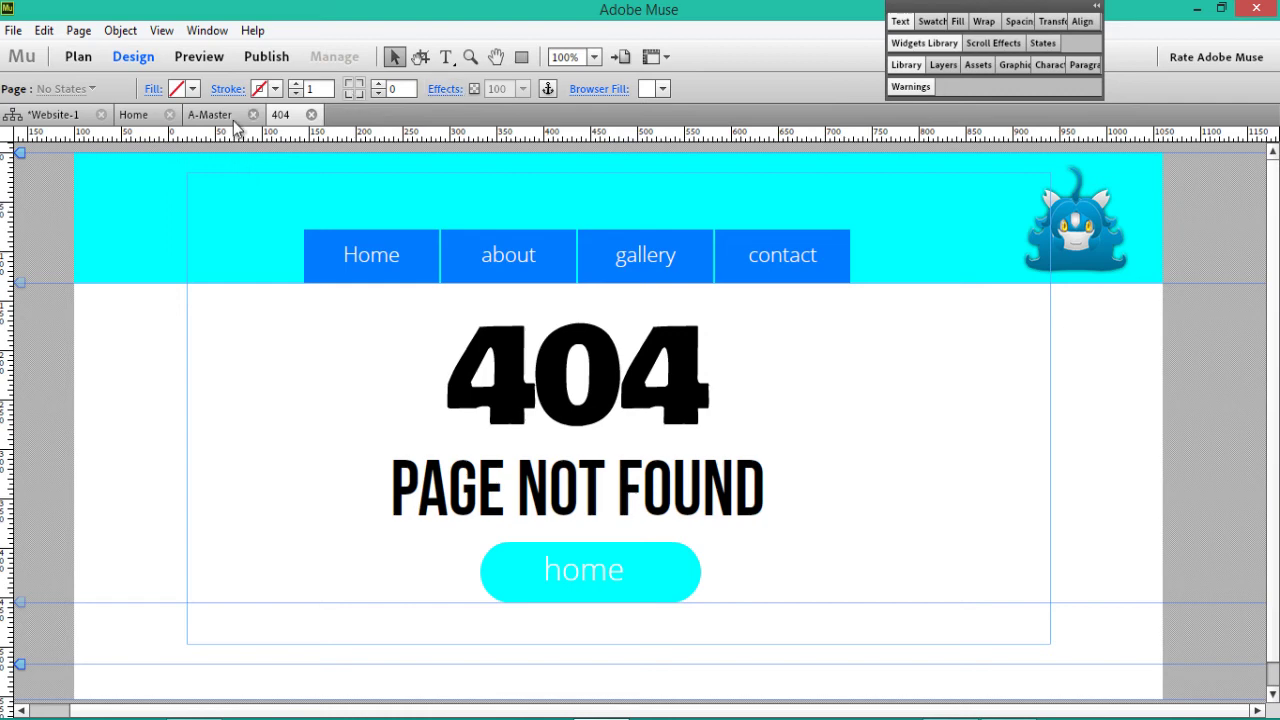
{"action": "right_click", "coordinate": [247, 355]}
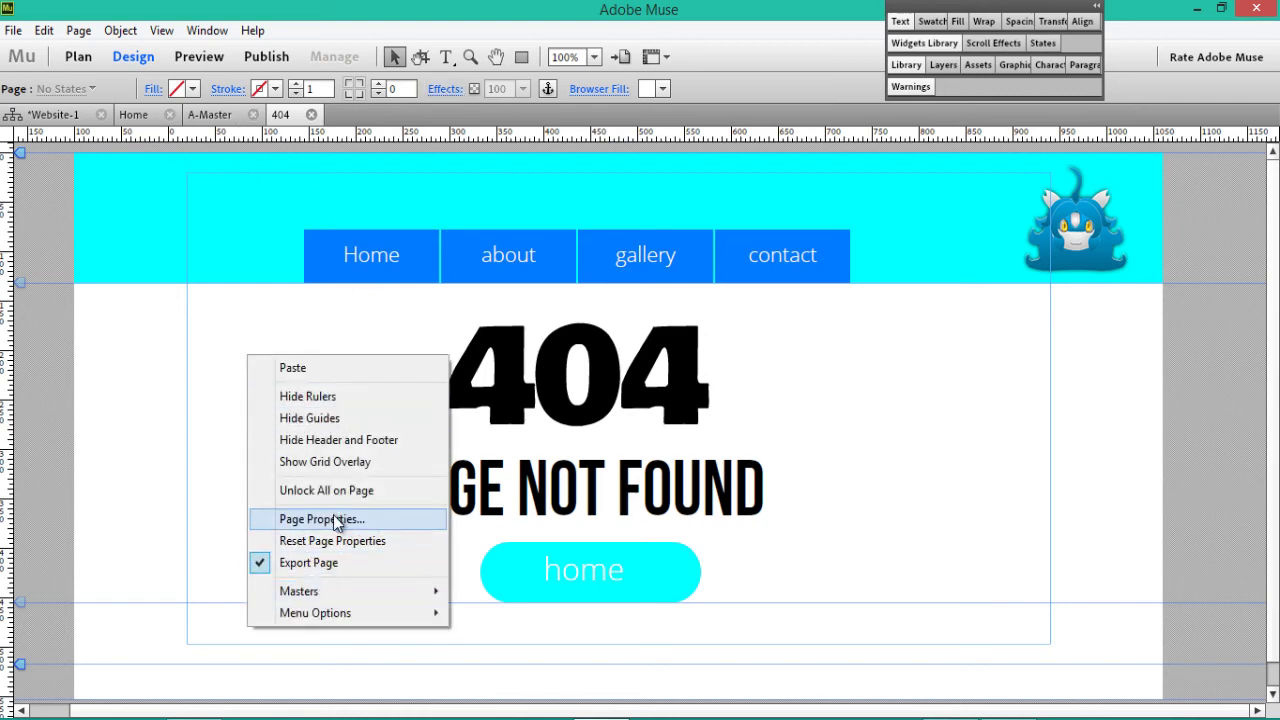
{"action": "mouse_move", "coordinate": [343, 613]}
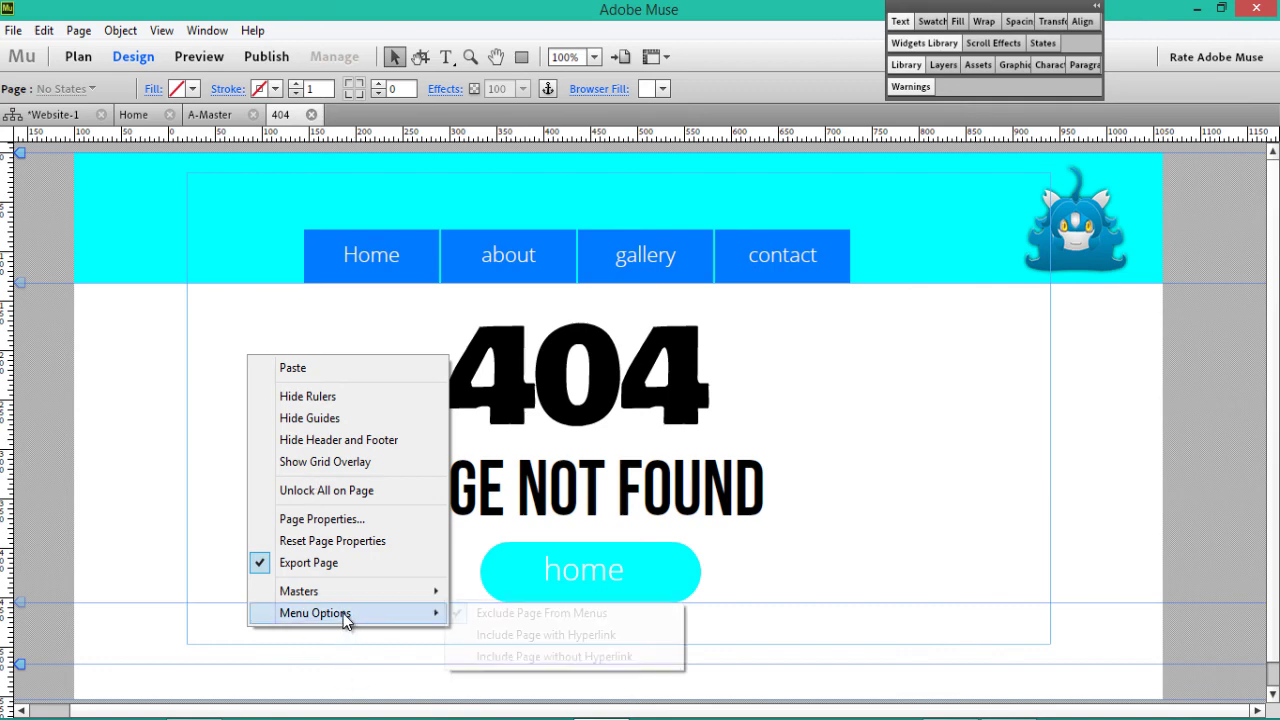
{"action": "left_click", "coordinate": [492, 637]}
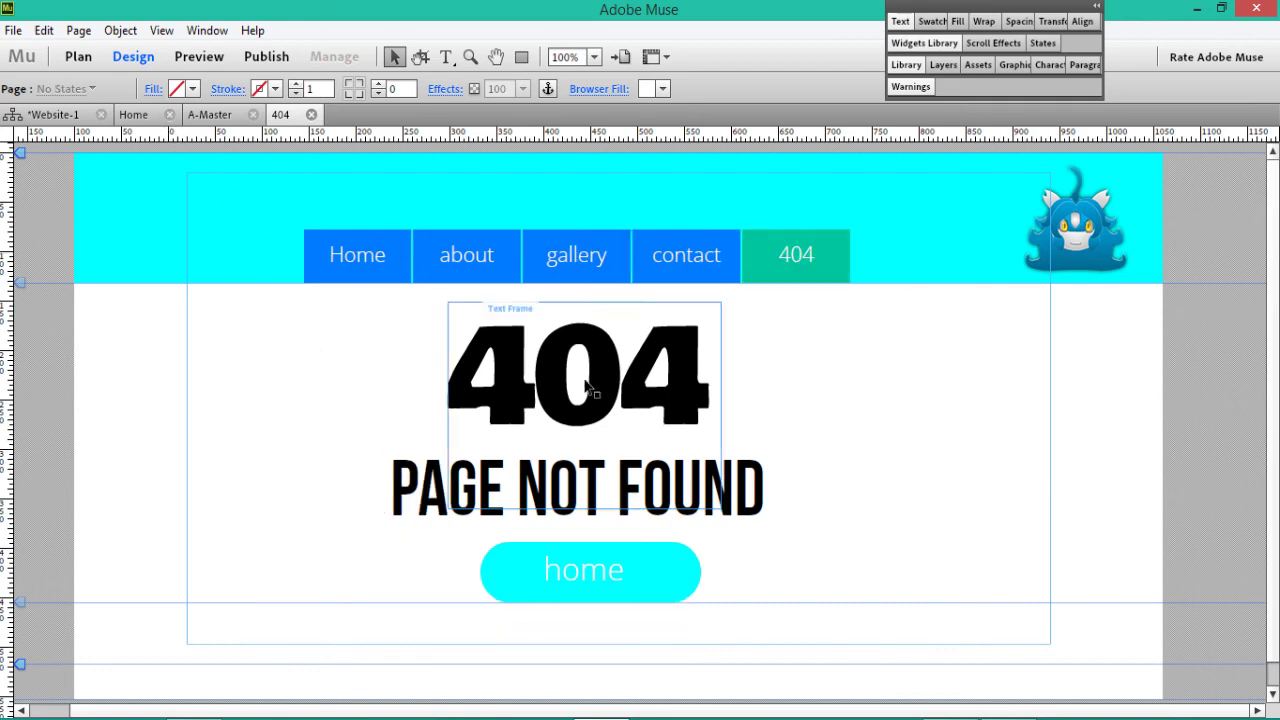
Preview the 404 page in the browser and close the preview.
{"action": "left_click", "coordinate": [14, 30]}
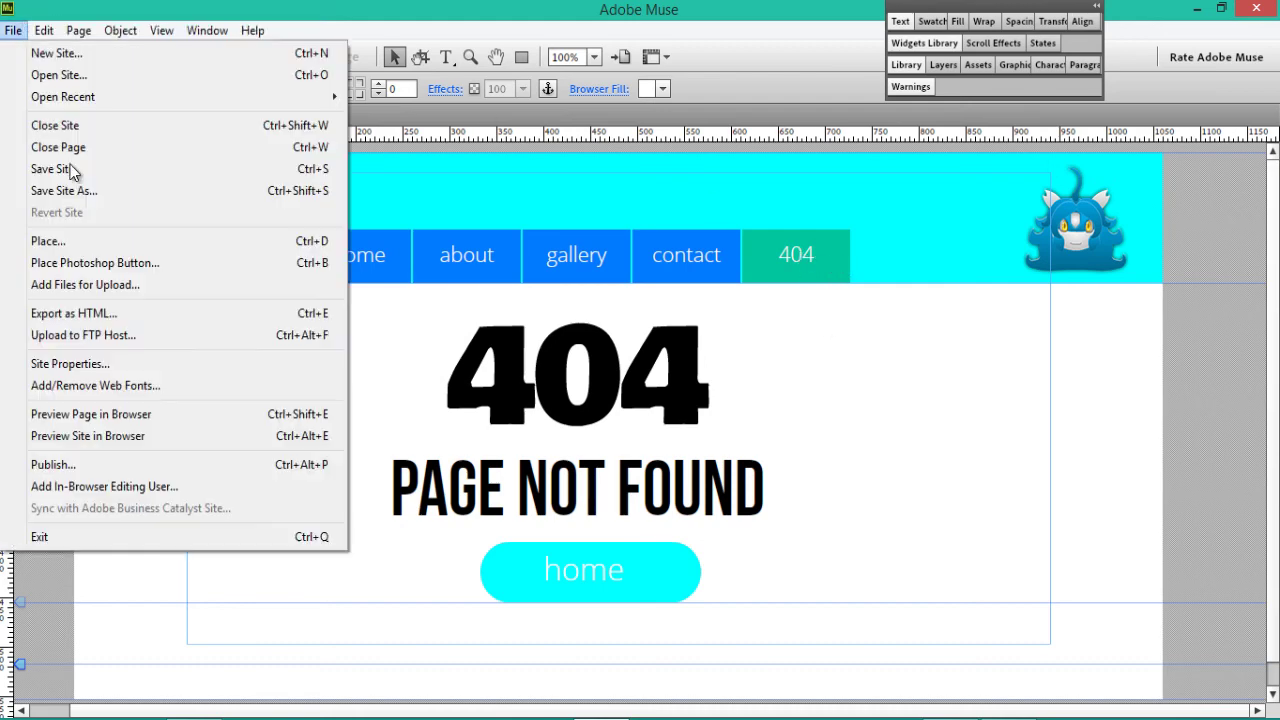
{"action": "left_click", "coordinate": [102, 418]}
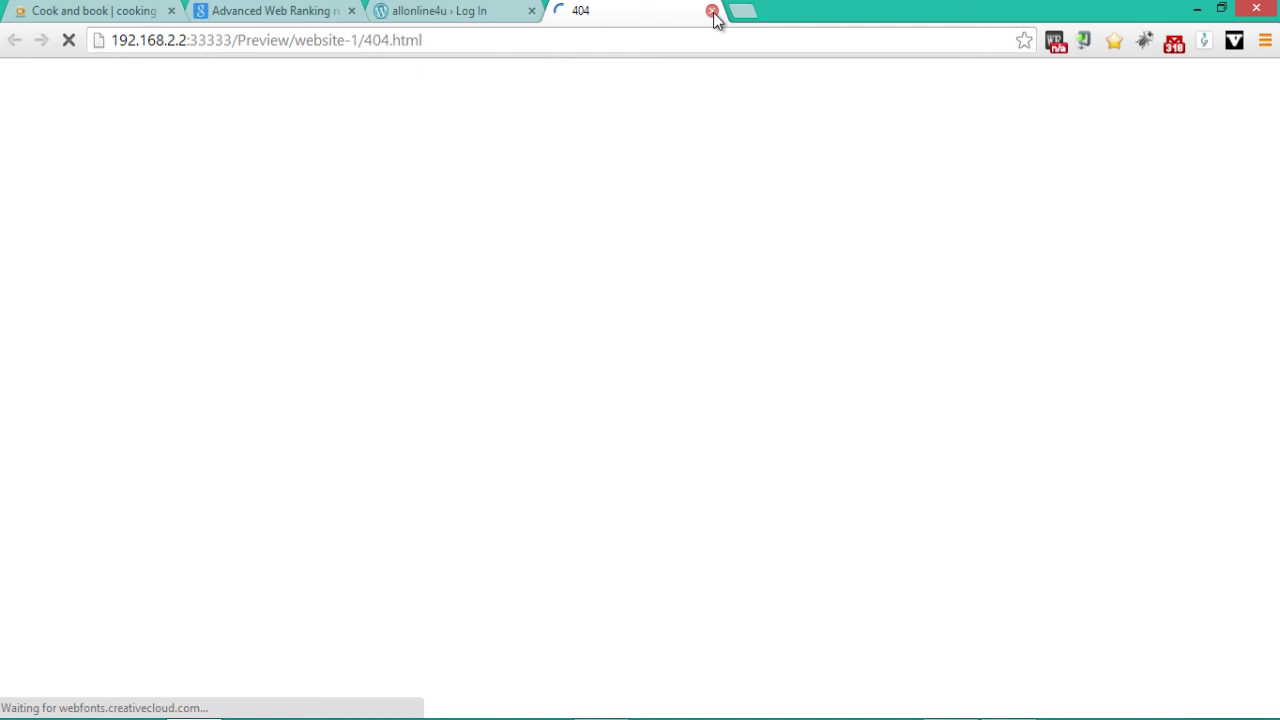
{"action": "left_click", "coordinate": [712, 11]}
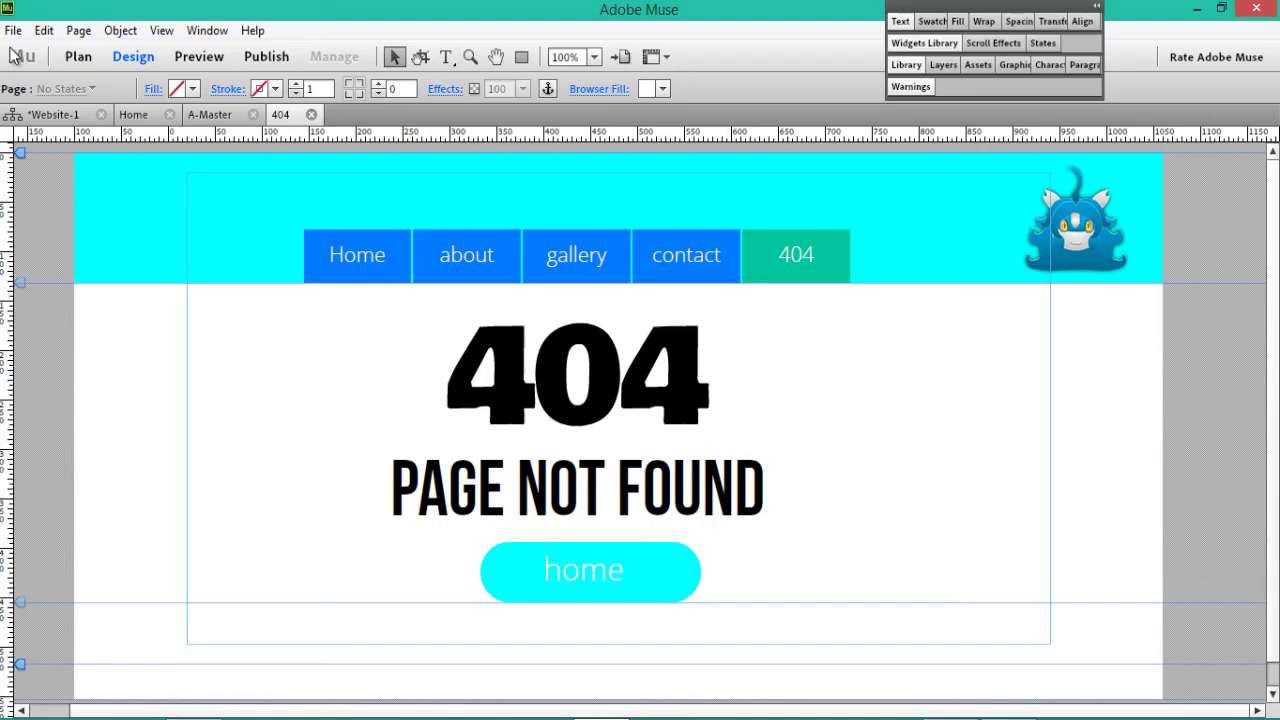
Preview the whole site in the browser and test the 404 menu link and the 404 page's home button.
{"action": "left_click", "coordinate": [13, 30]}
{"action": "left_click", "coordinate": [88, 436]}
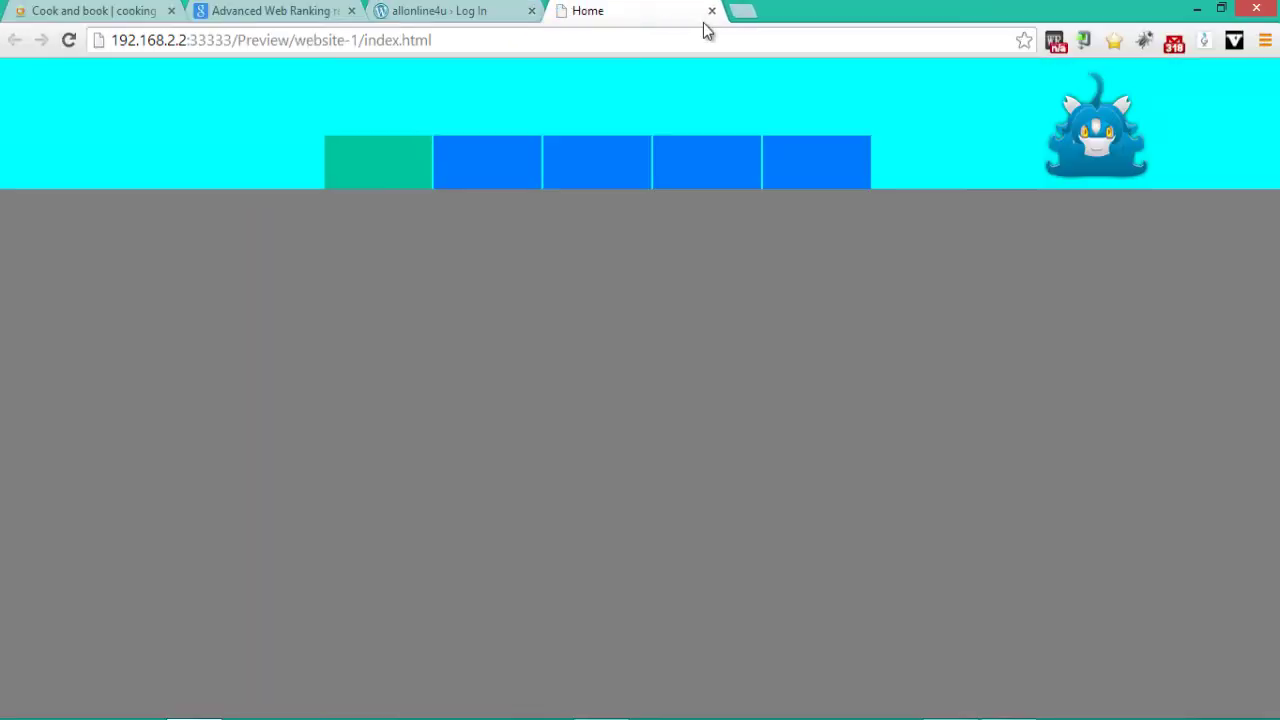
{"action": "left_click", "coordinate": [820, 166]}
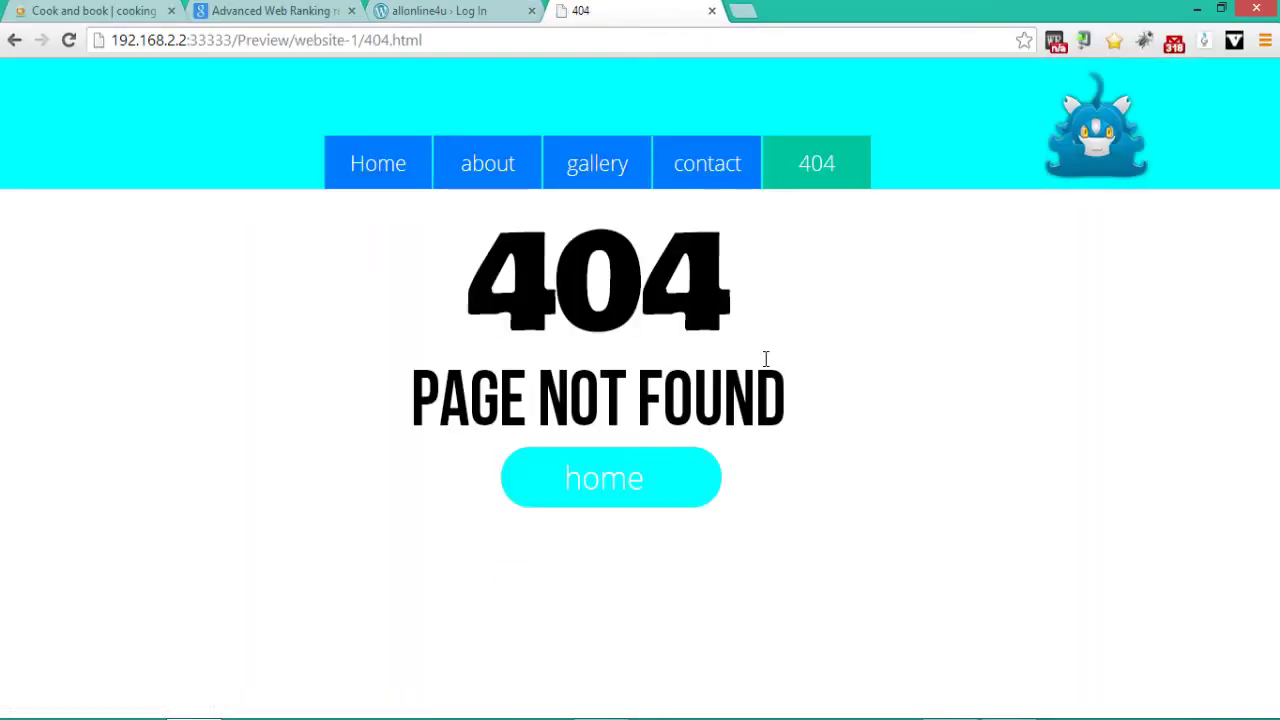
{"action": "left_click", "coordinate": [595, 481]}
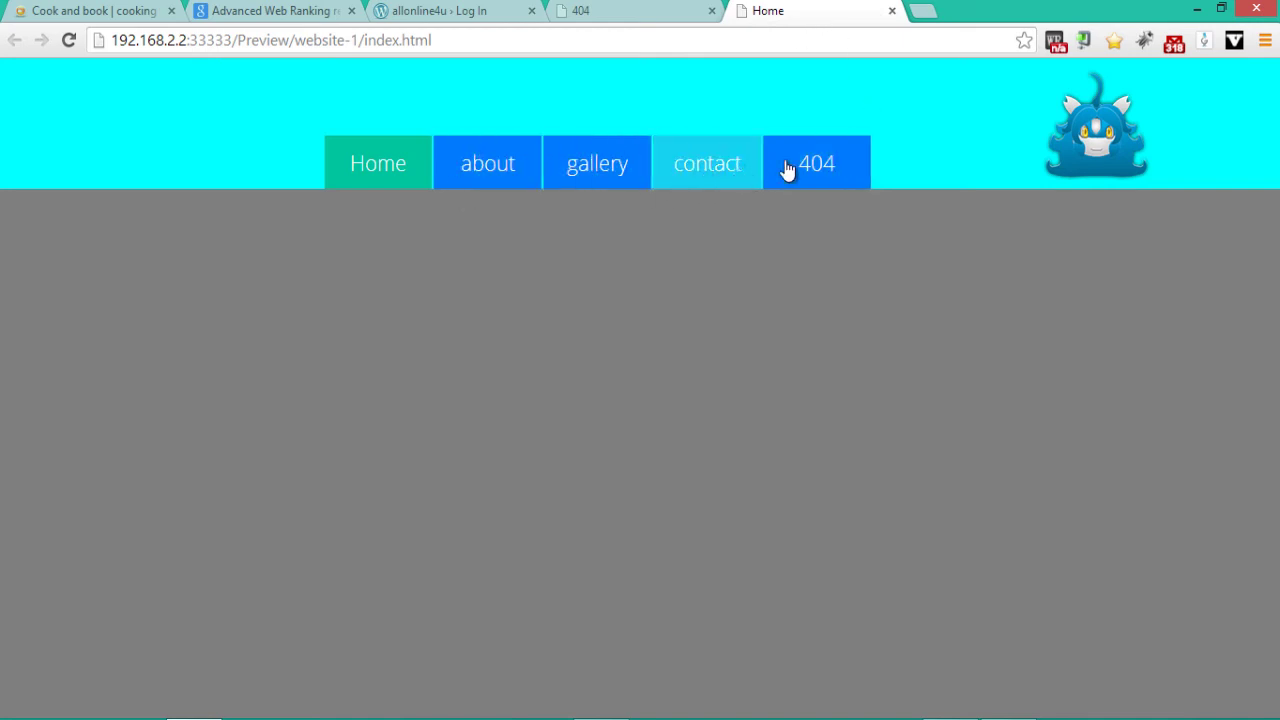
{"action": "left_click", "coordinate": [892, 11]}
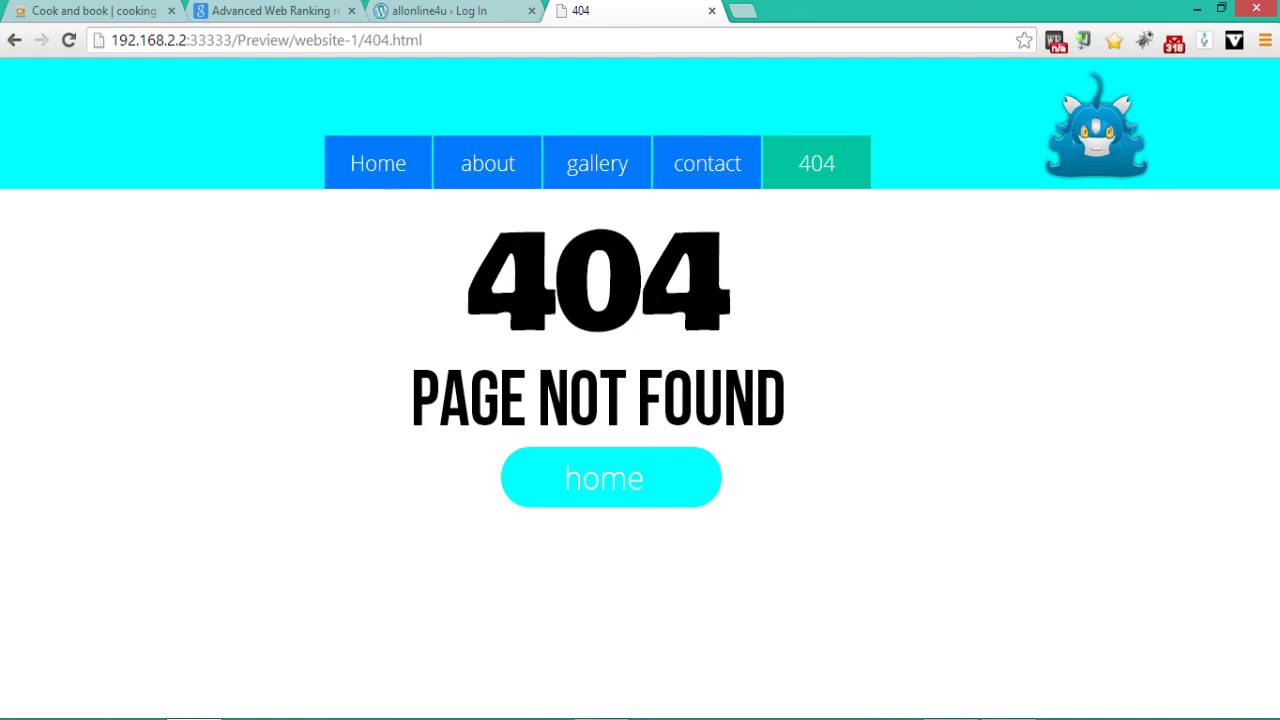
Switch back to Adobe Muse and exclude the 404 page from the site menus.
{"action": "key", "text": "alt+Tab"}
{"action": "right_click", "coordinate": [168, 357]}
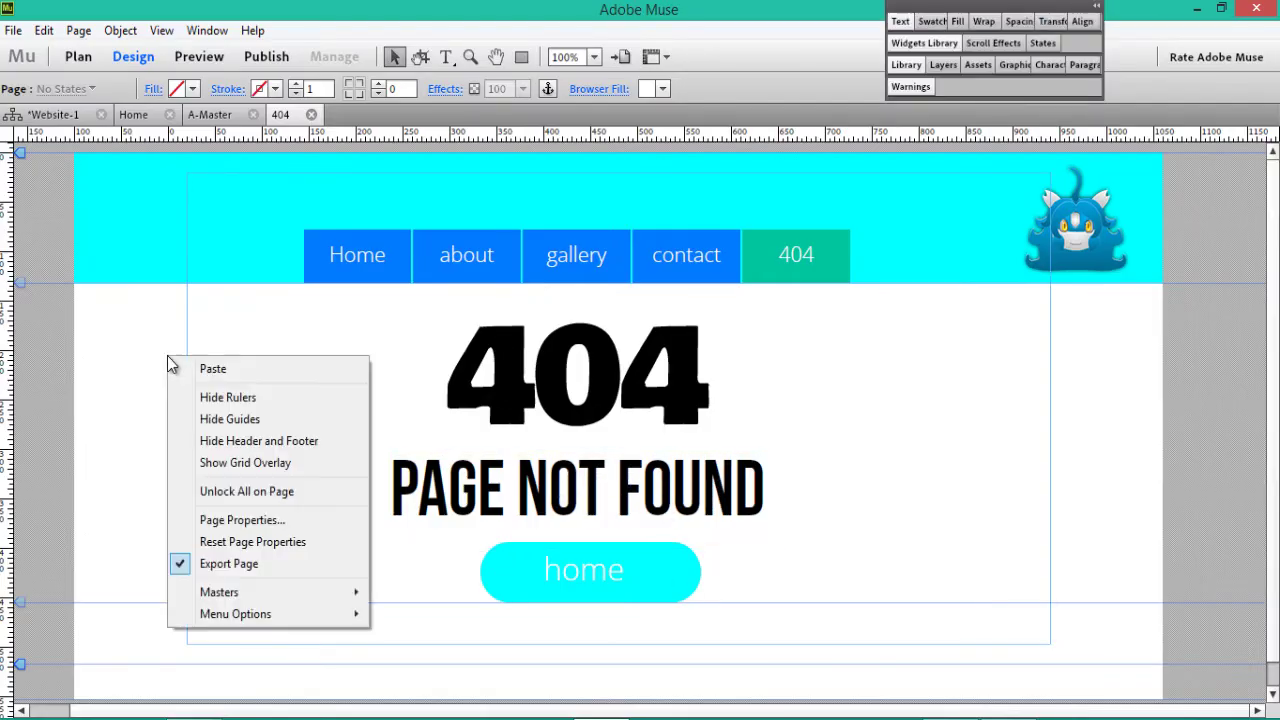
{"action": "mouse_move", "coordinate": [260, 614]}
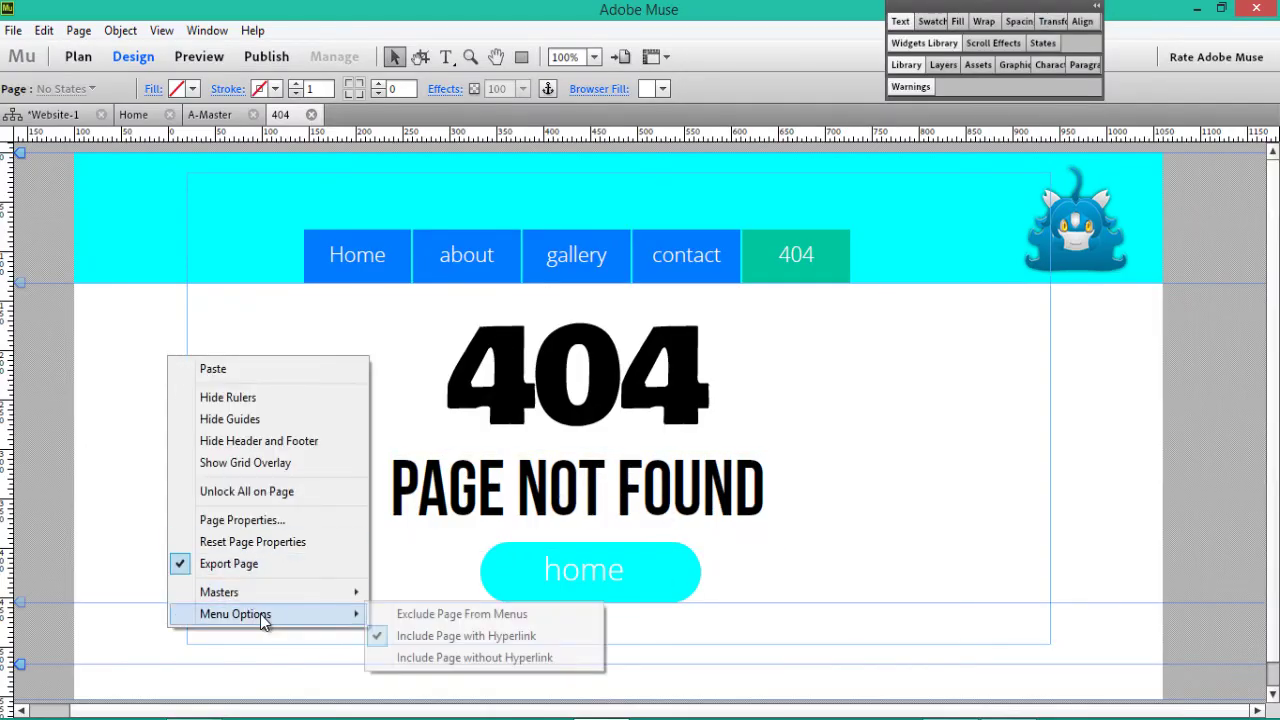
{"action": "left_click", "coordinate": [406, 616]}
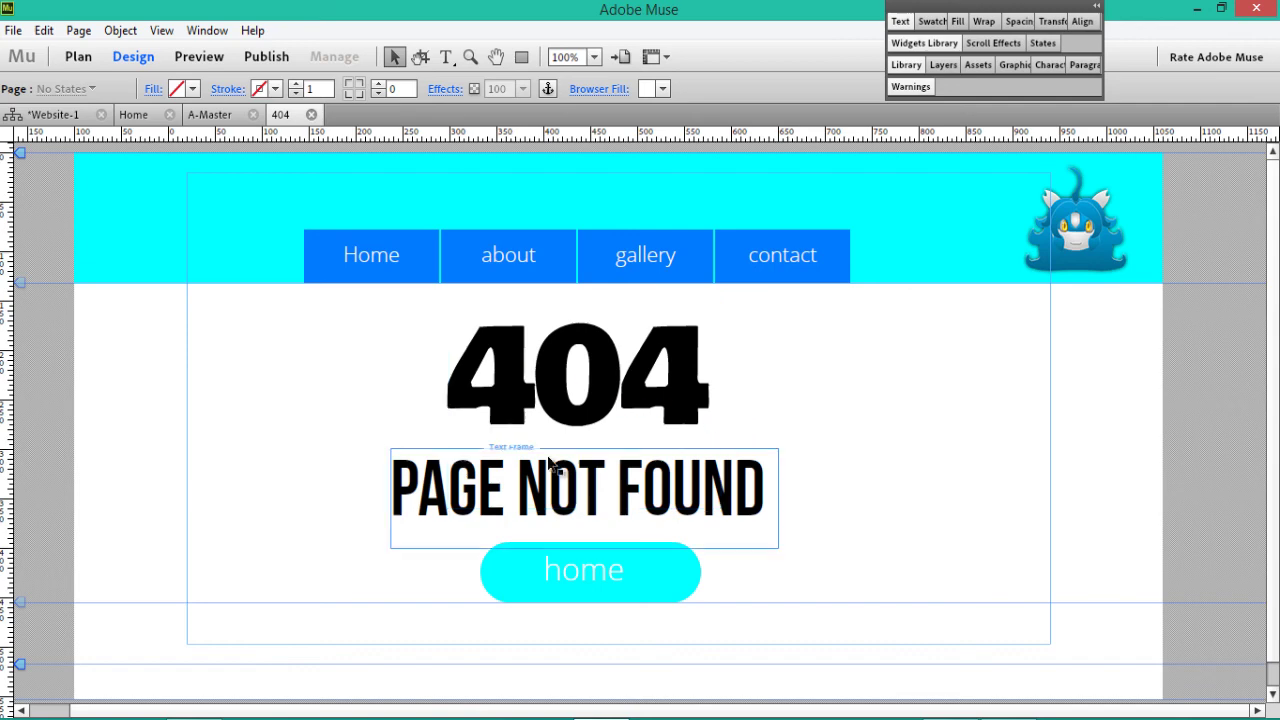
Examine the layout, metadata and options settings in the 404 page's properties.
{"action": "right_click", "coordinate": [172, 358]}
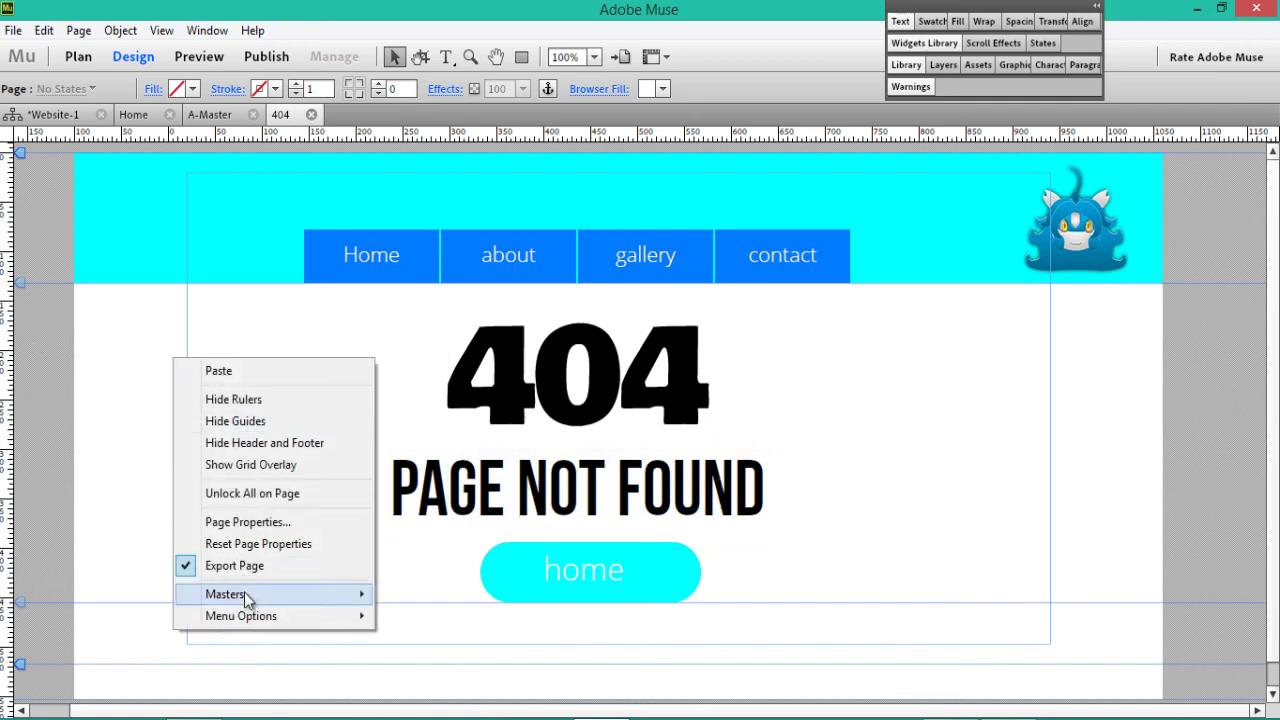
{"action": "left_click", "coordinate": [256, 522]}
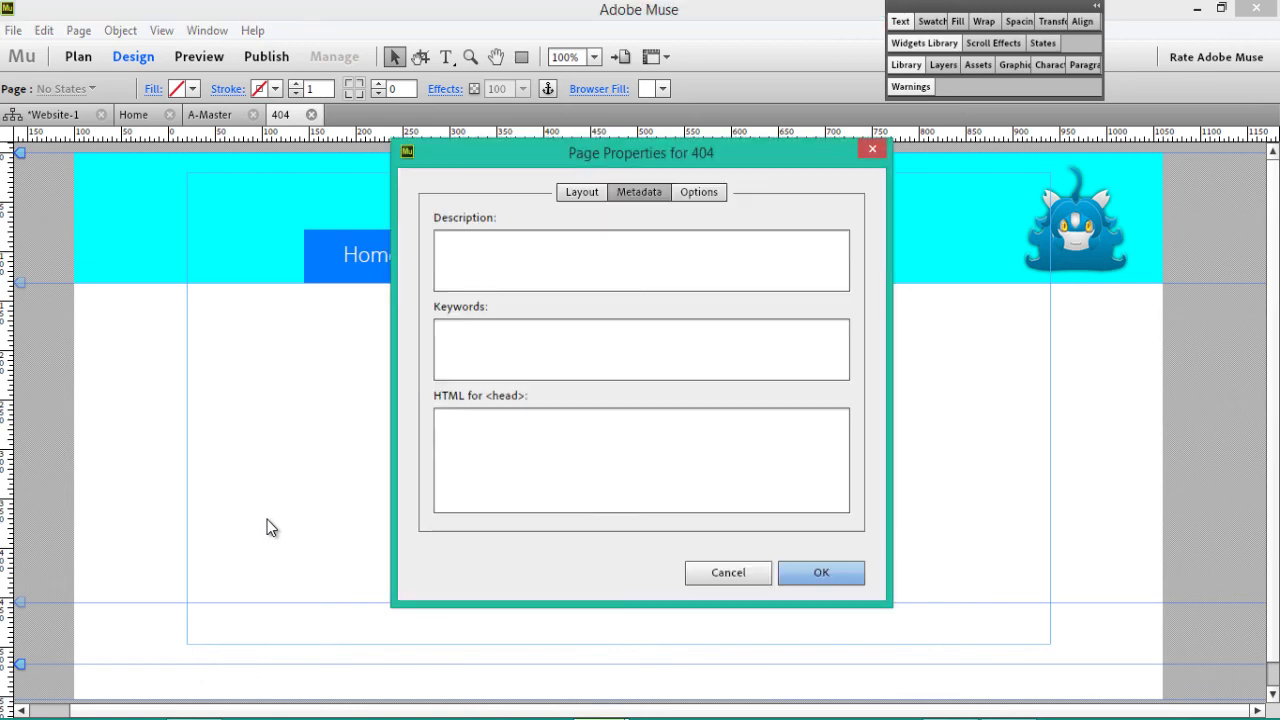
{"action": "left_click", "coordinate": [576, 201]}
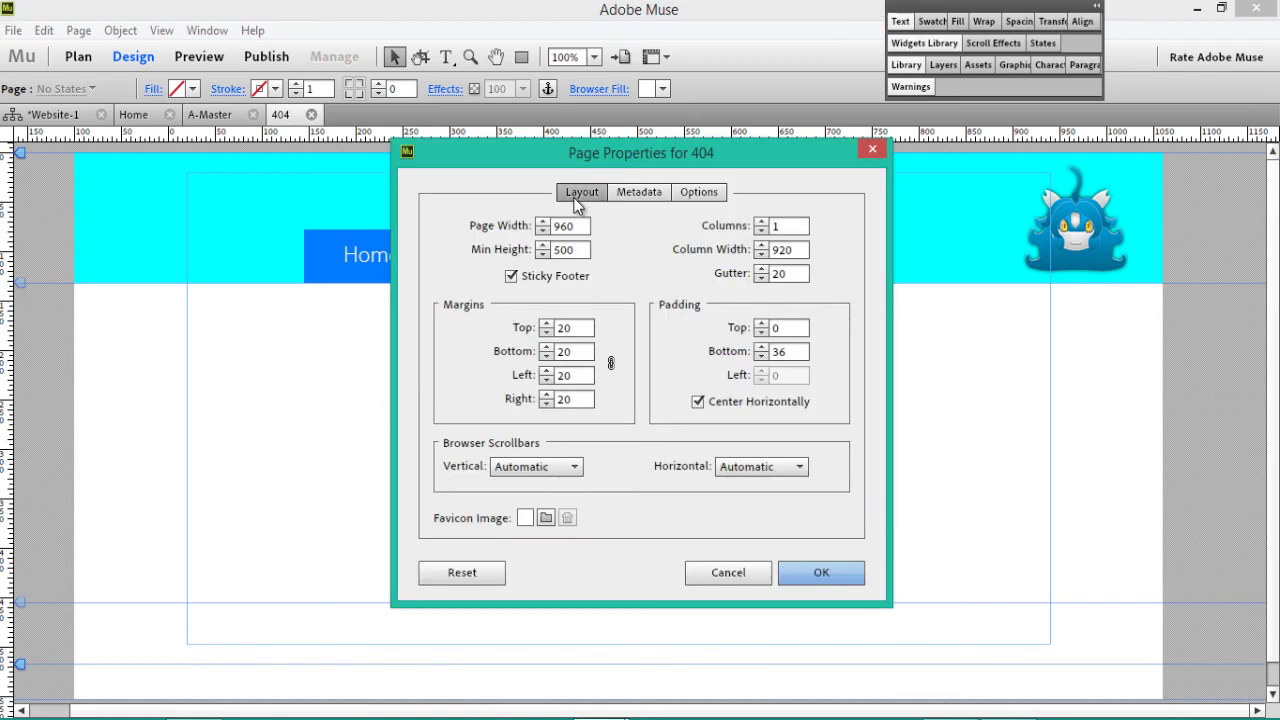
{"action": "left_click", "coordinate": [635, 198]}
{"action": "left_click", "coordinate": [496, 370]}
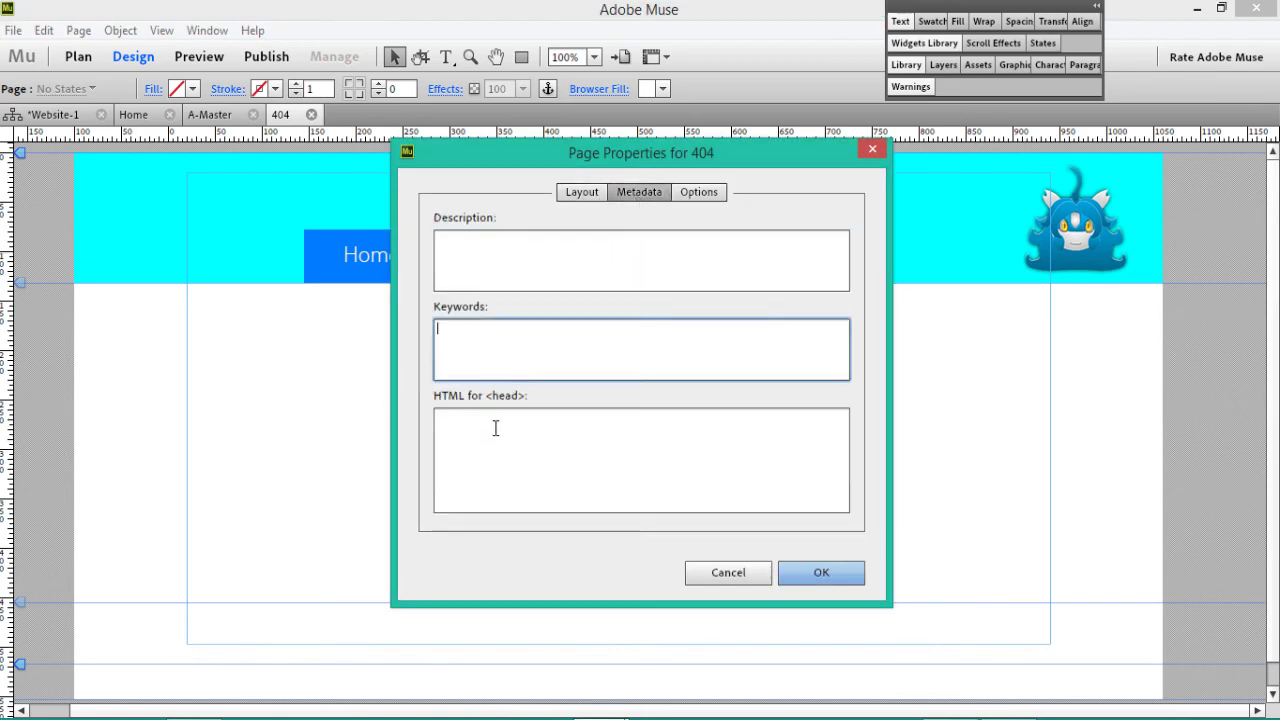
{"action": "left_click", "coordinate": [495, 429]}
{"action": "left_click", "coordinate": [690, 192]}
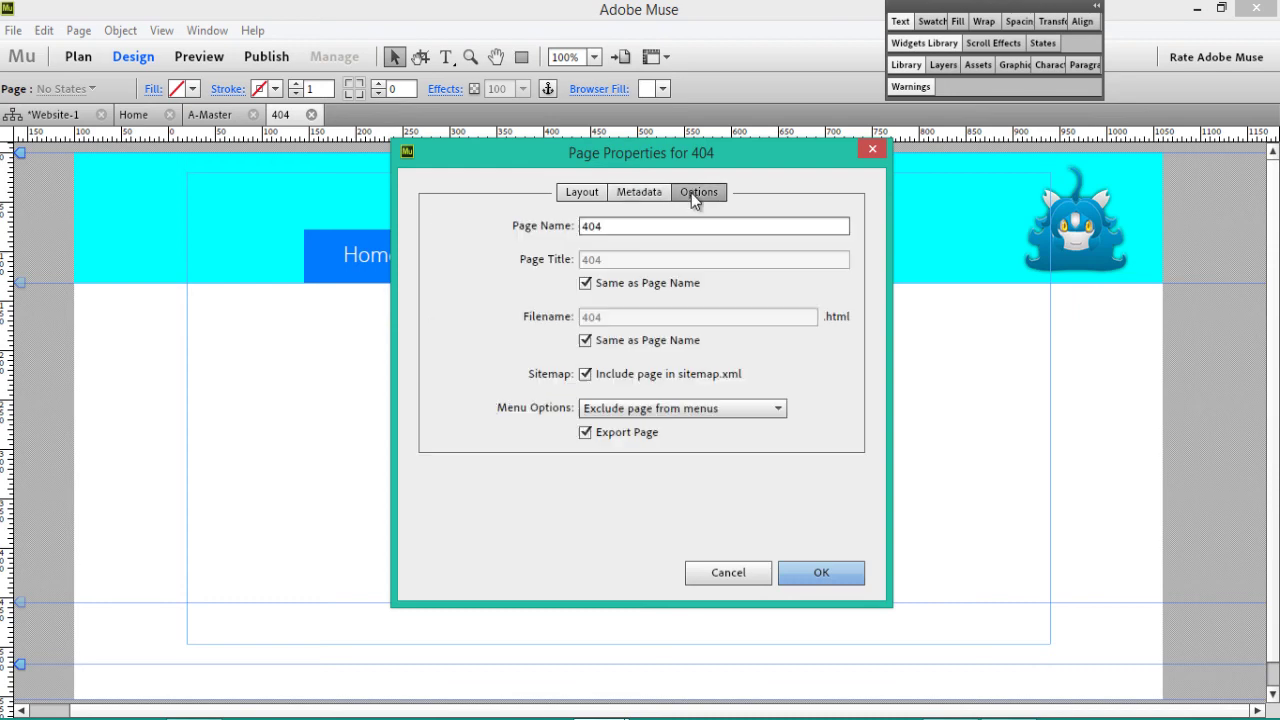
Try to unlink the 404 page's title from its page name with the title left empty.
{"action": "left_click", "coordinate": [586, 284]}
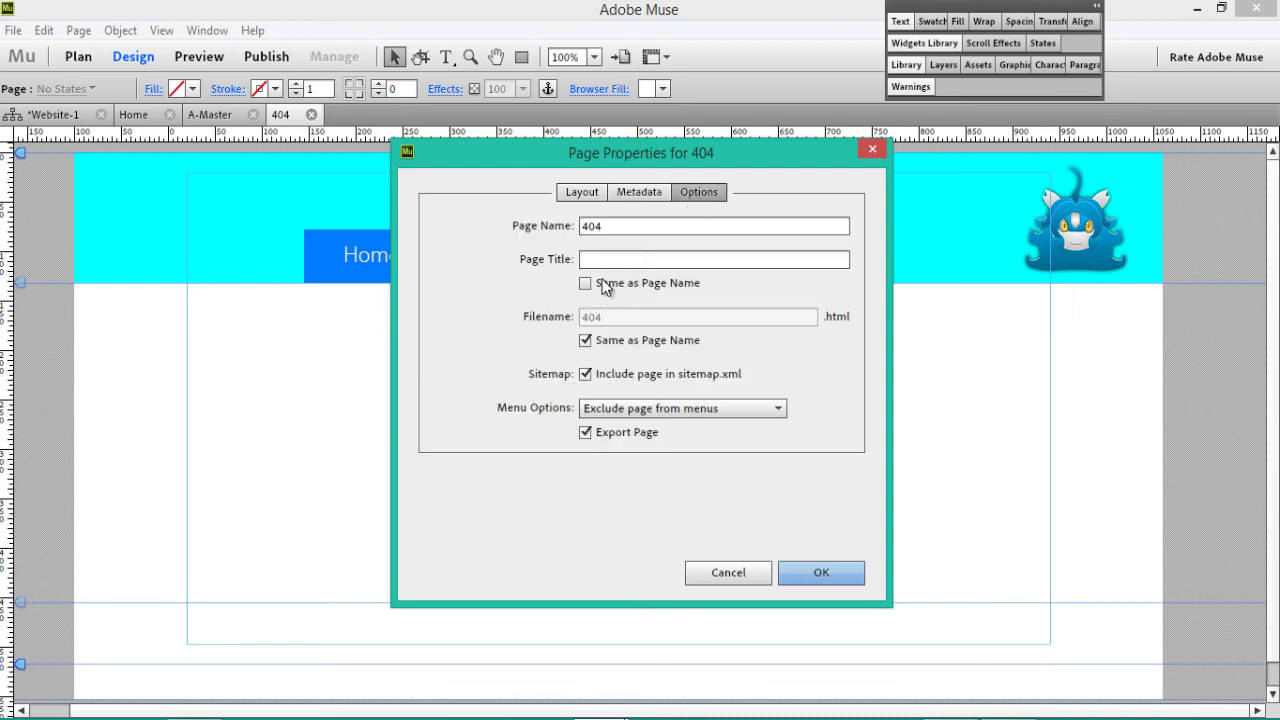
{"action": "left_click", "coordinate": [596, 260]}
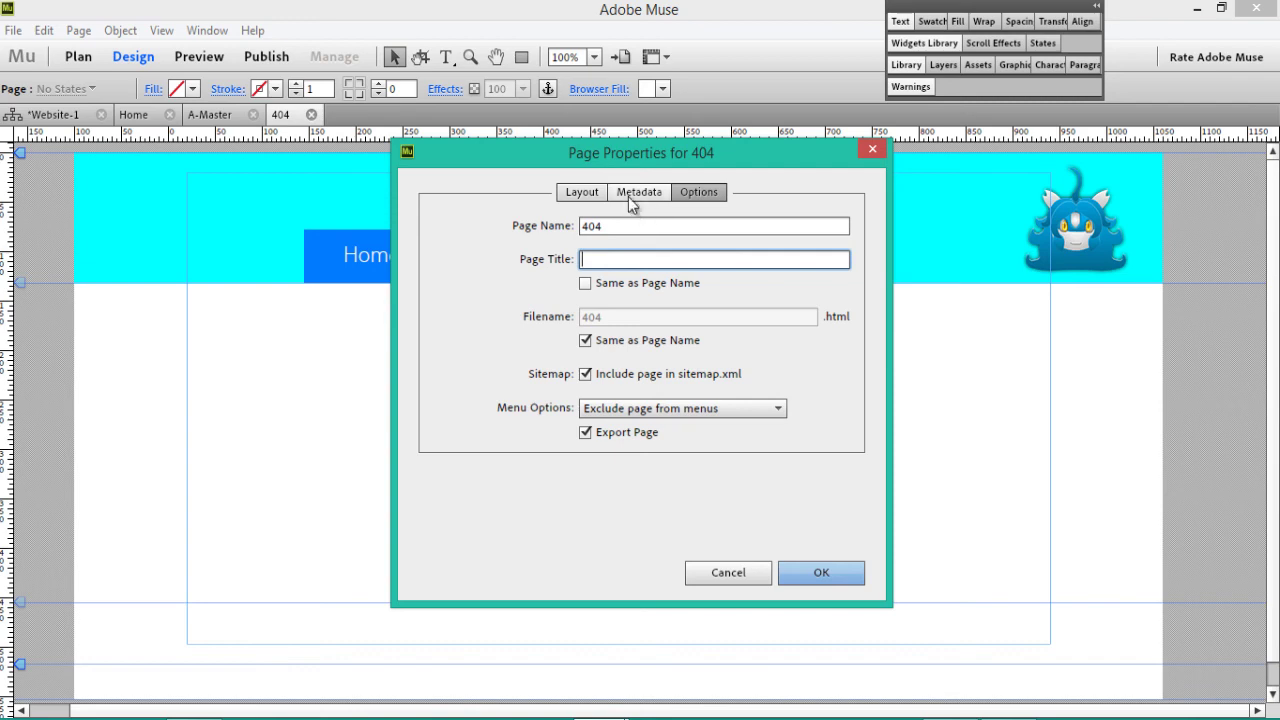
{"action": "left_click", "coordinate": [309, 371]}
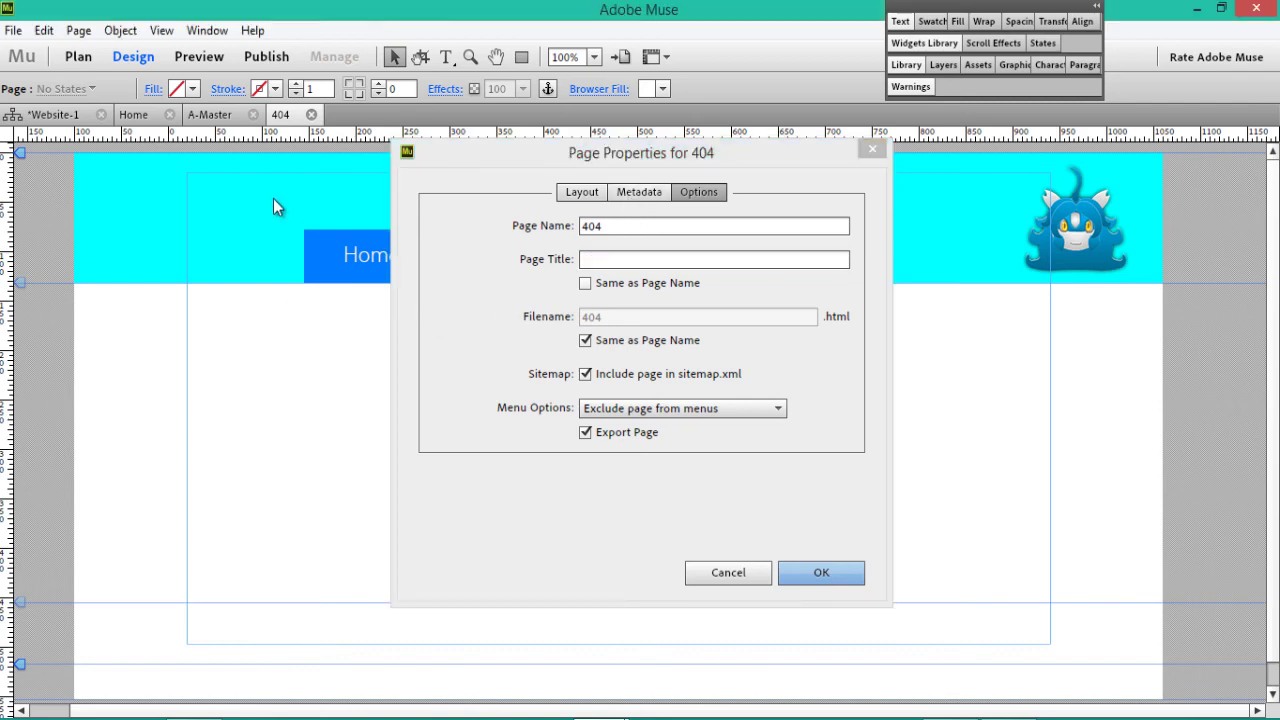
{"action": "left_click", "coordinate": [798, 577]}
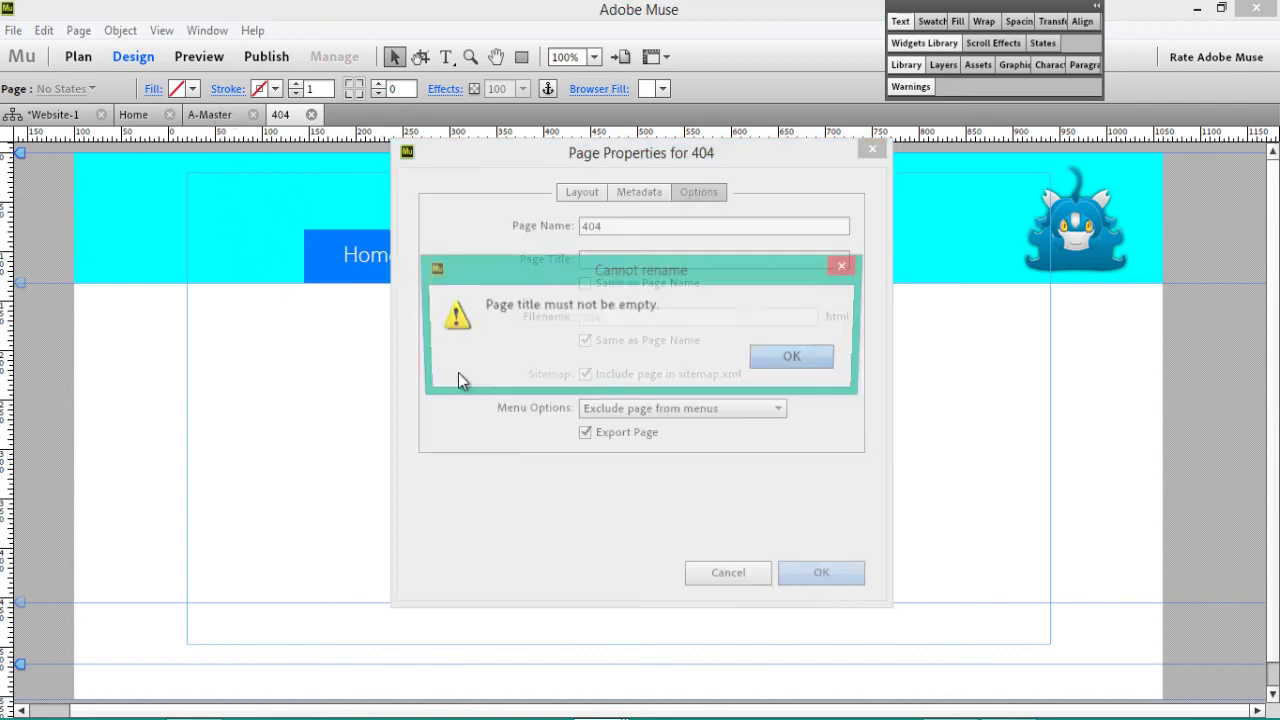
{"action": "left_click", "coordinate": [785, 366]}
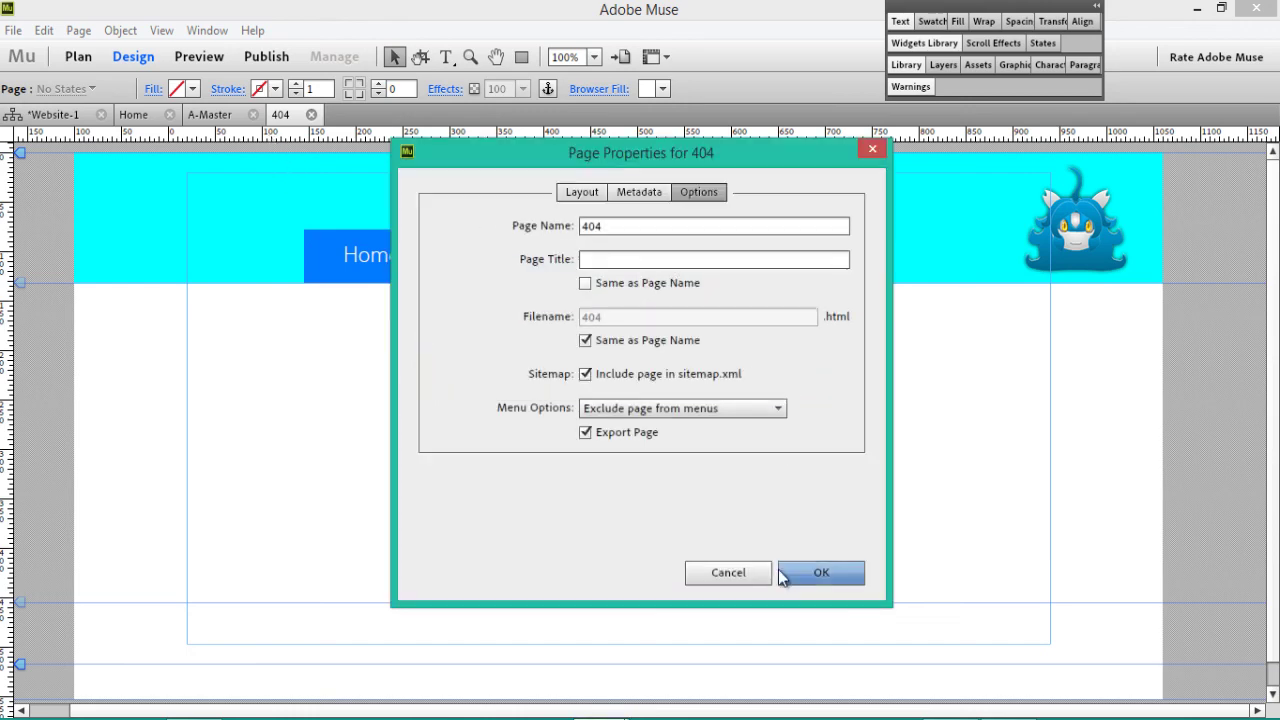
{"action": "left_click", "coordinate": [820, 573]}
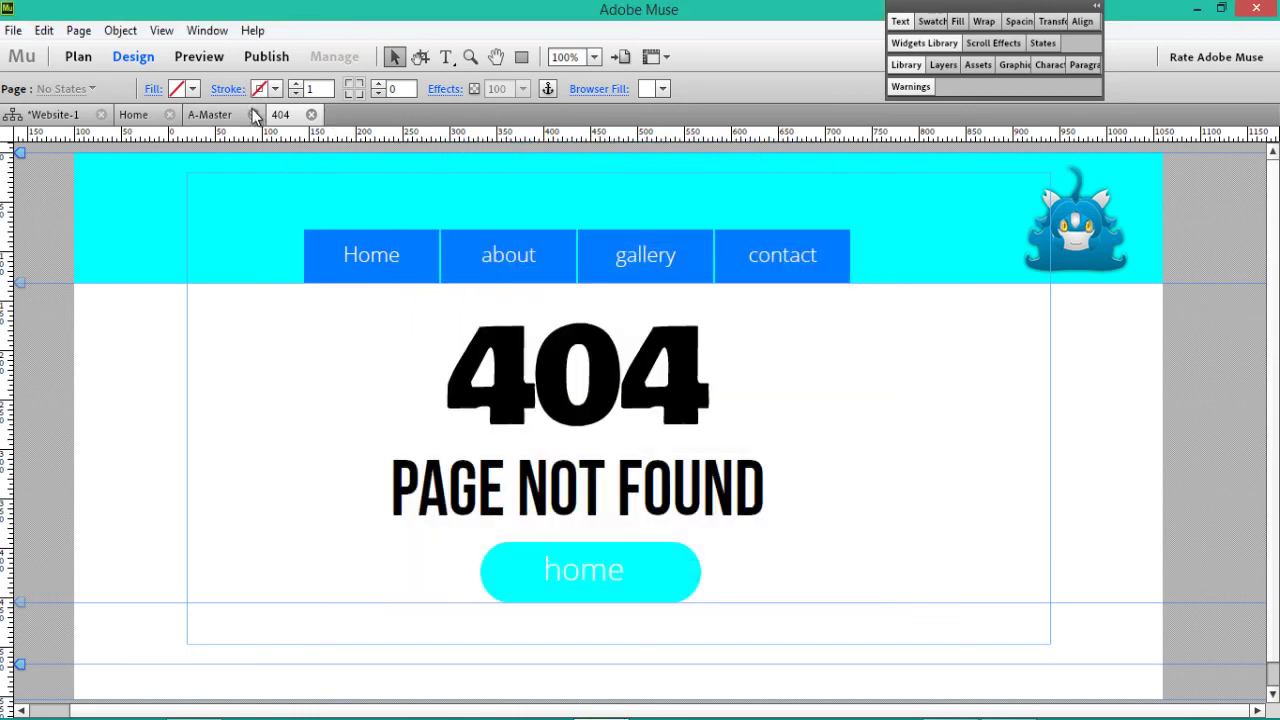
Set the page title prefix in the A-Master page's metadata to "computer maintenance |".
{"action": "left_click", "coordinate": [248, 114]}
{"action": "right_click", "coordinate": [228, 466]}
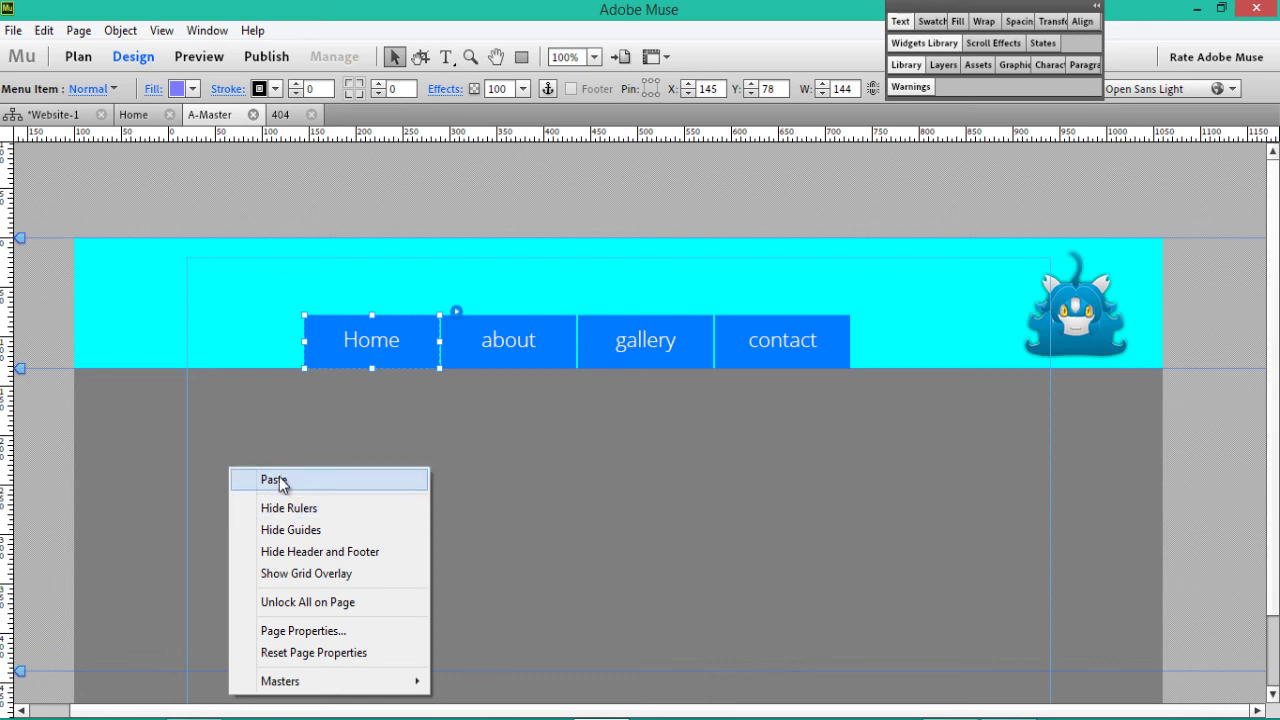
{"action": "left_click", "coordinate": [303, 631]}
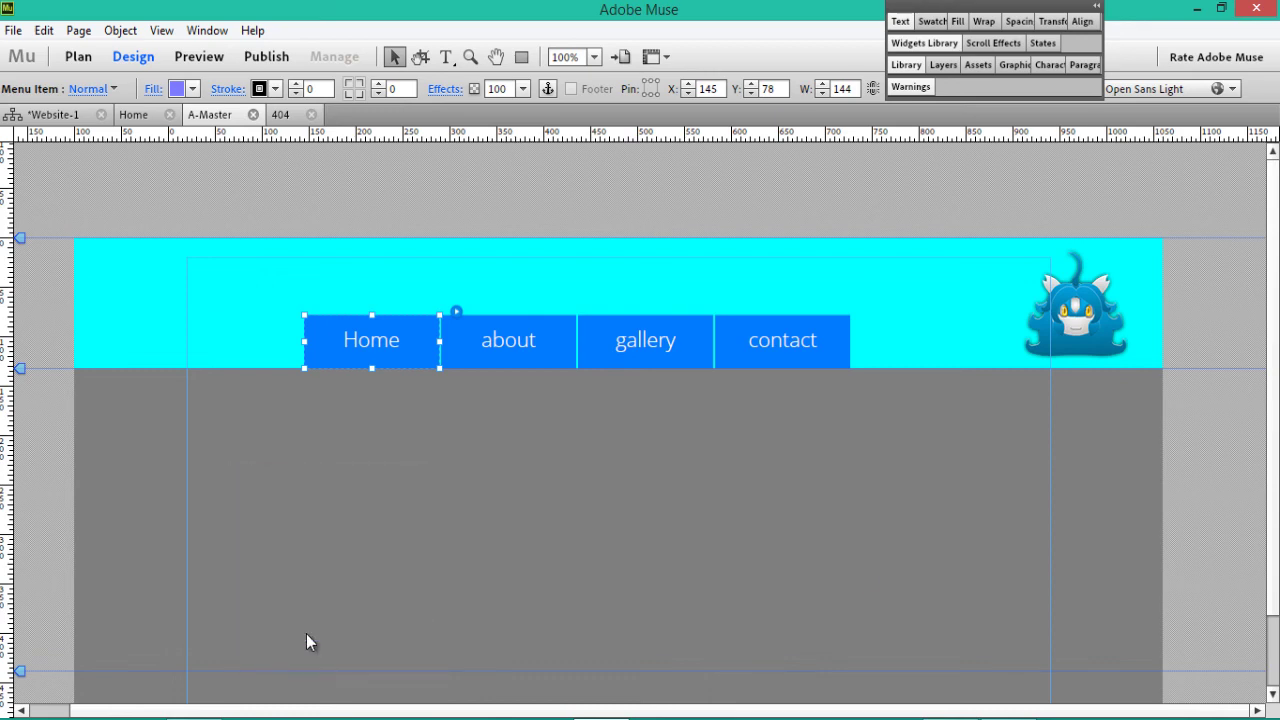
{"action": "left_click", "coordinate": [665, 192]}
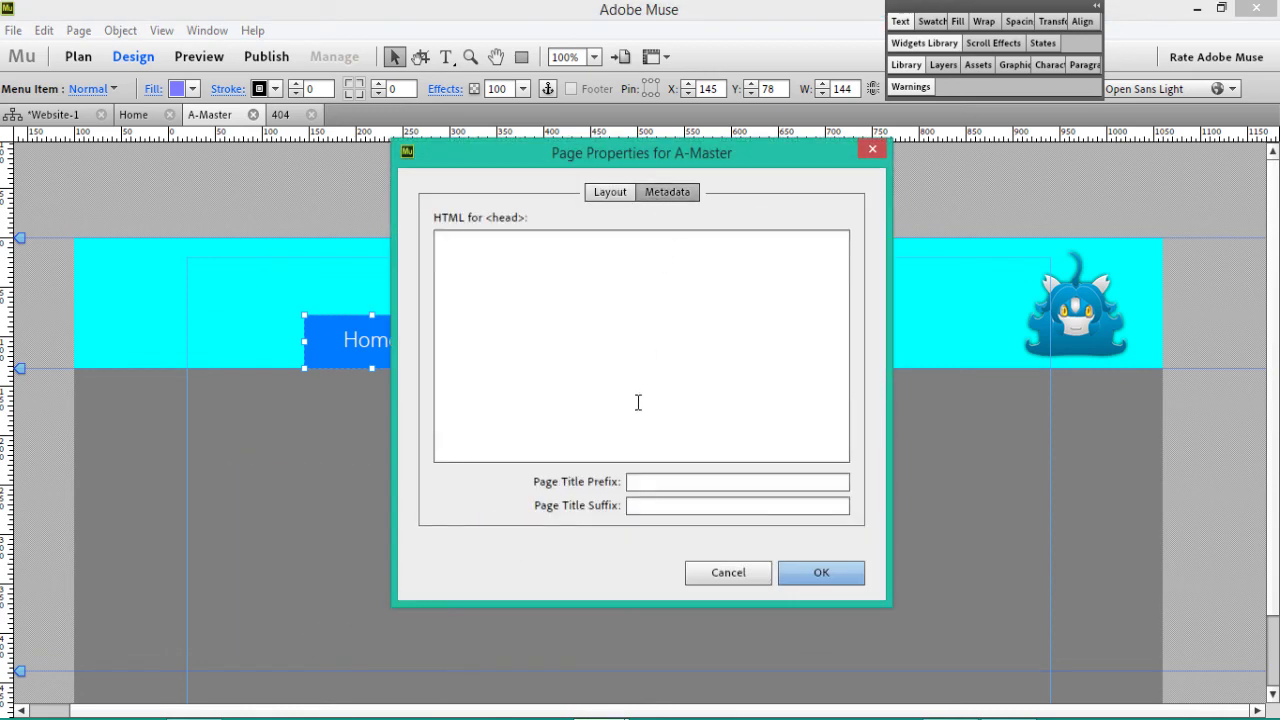
{"action": "left_click", "coordinate": [649, 482]}
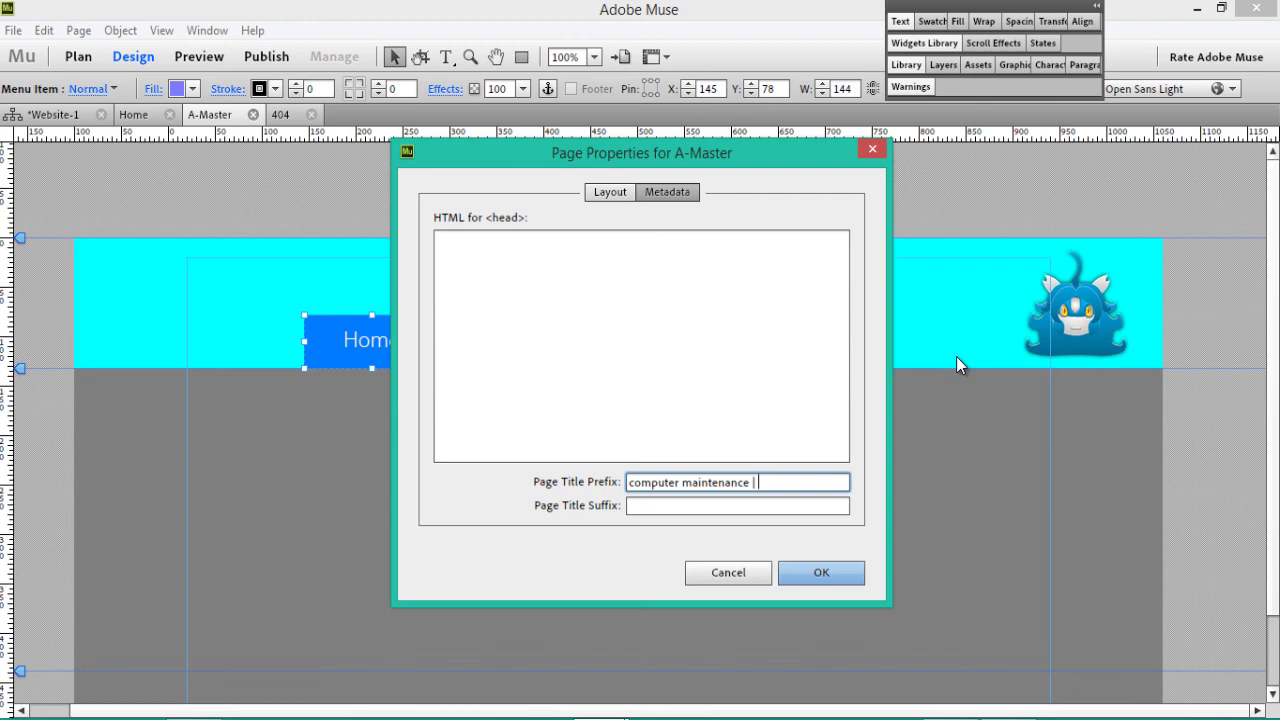
{"action": "left_click", "coordinate": [796, 572]}
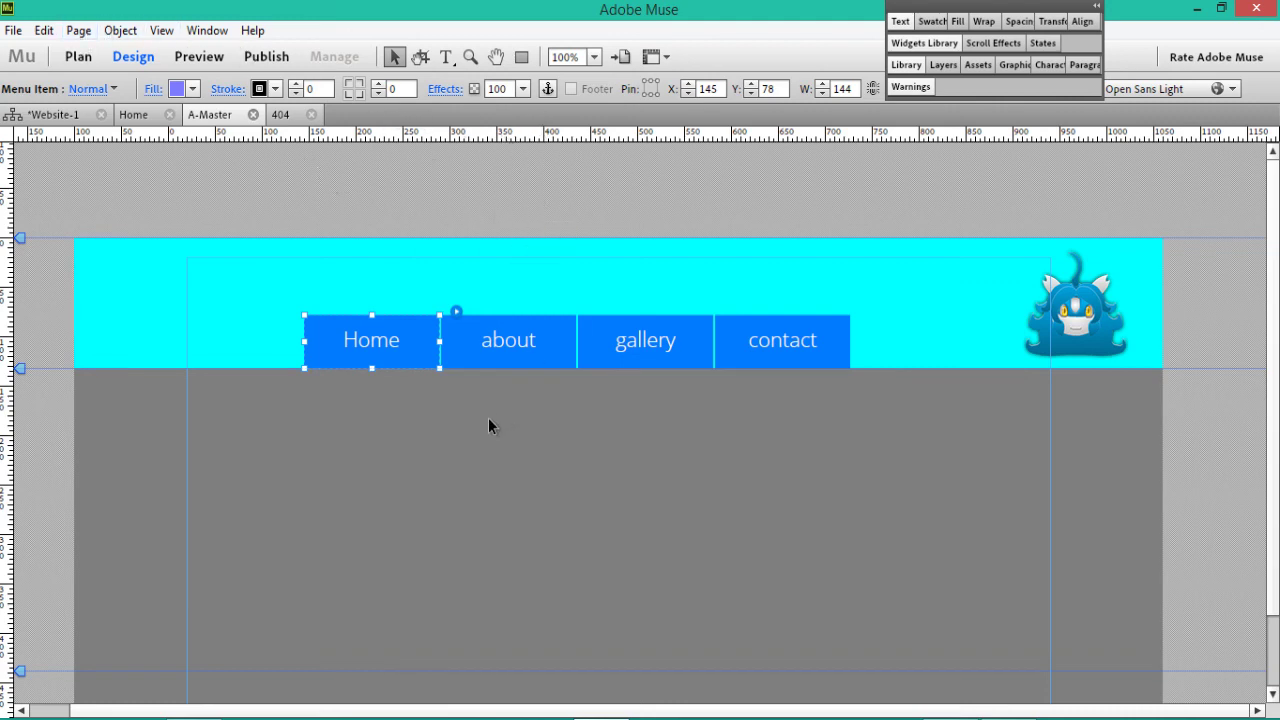
Preview the whole site in the browser to check the page title prefix on the Home page.
{"action": "left_click", "coordinate": [315, 465]}
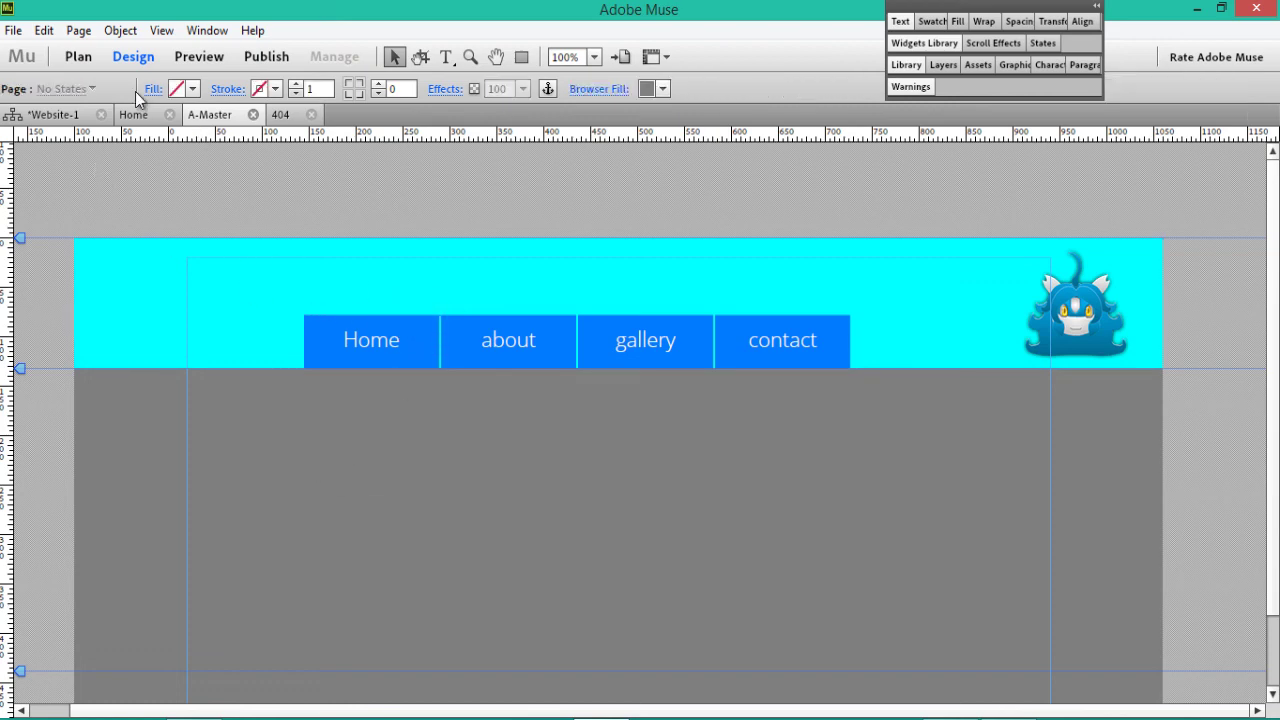
{"action": "left_click", "coordinate": [46, 30]}
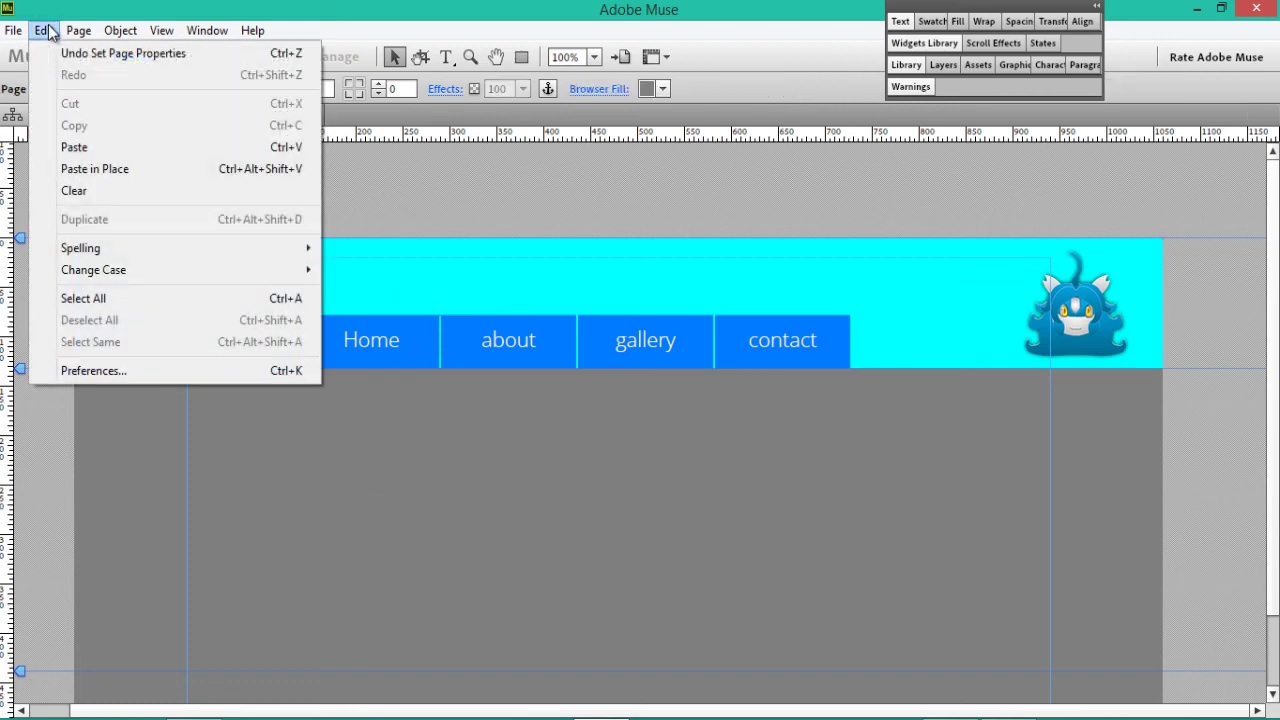
{"action": "left_click", "coordinate": [13, 30]}
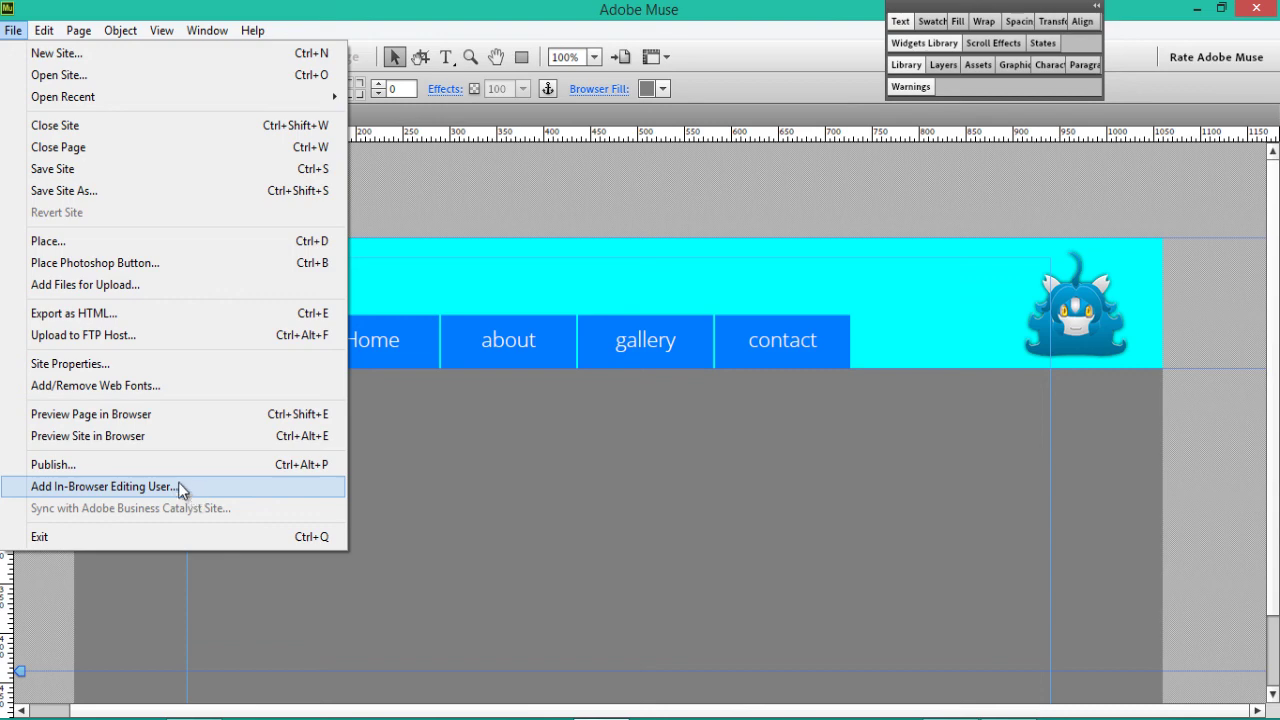
{"action": "left_click", "coordinate": [133, 441]}
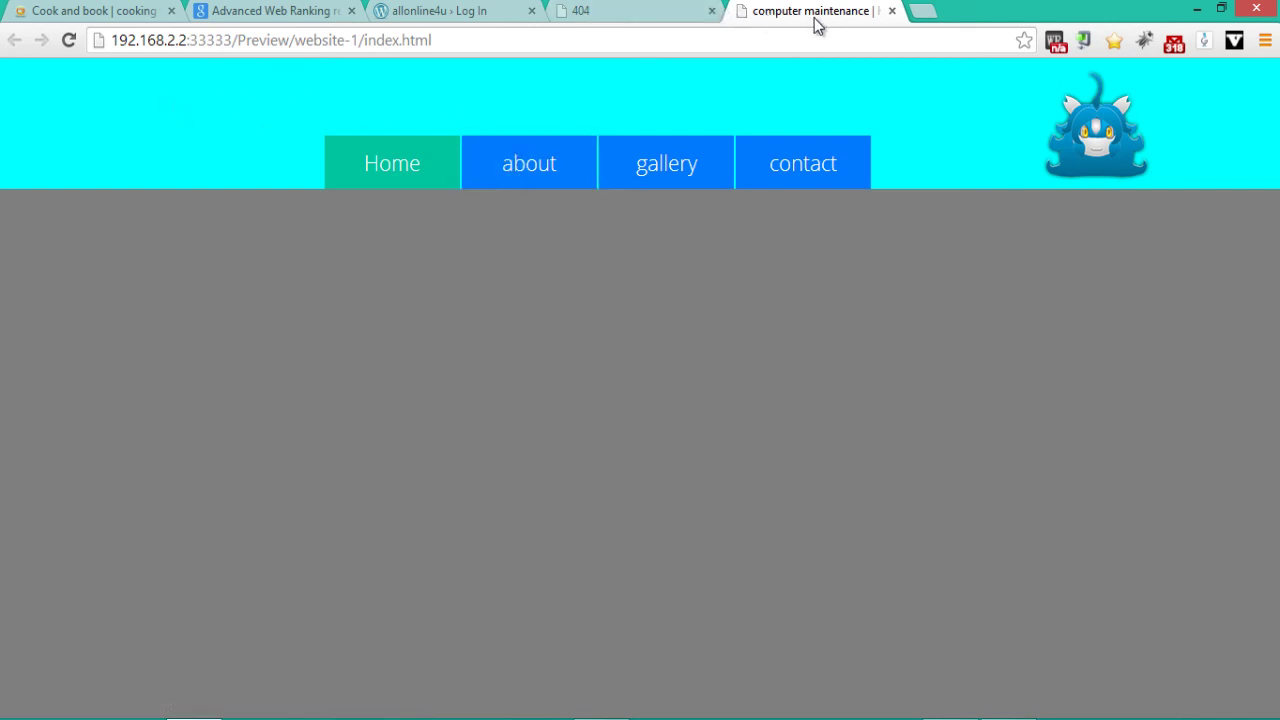
Close the Home and 404 preview pages and switch back to Adobe Muse.
{"action": "left_click", "coordinate": [891, 11]}
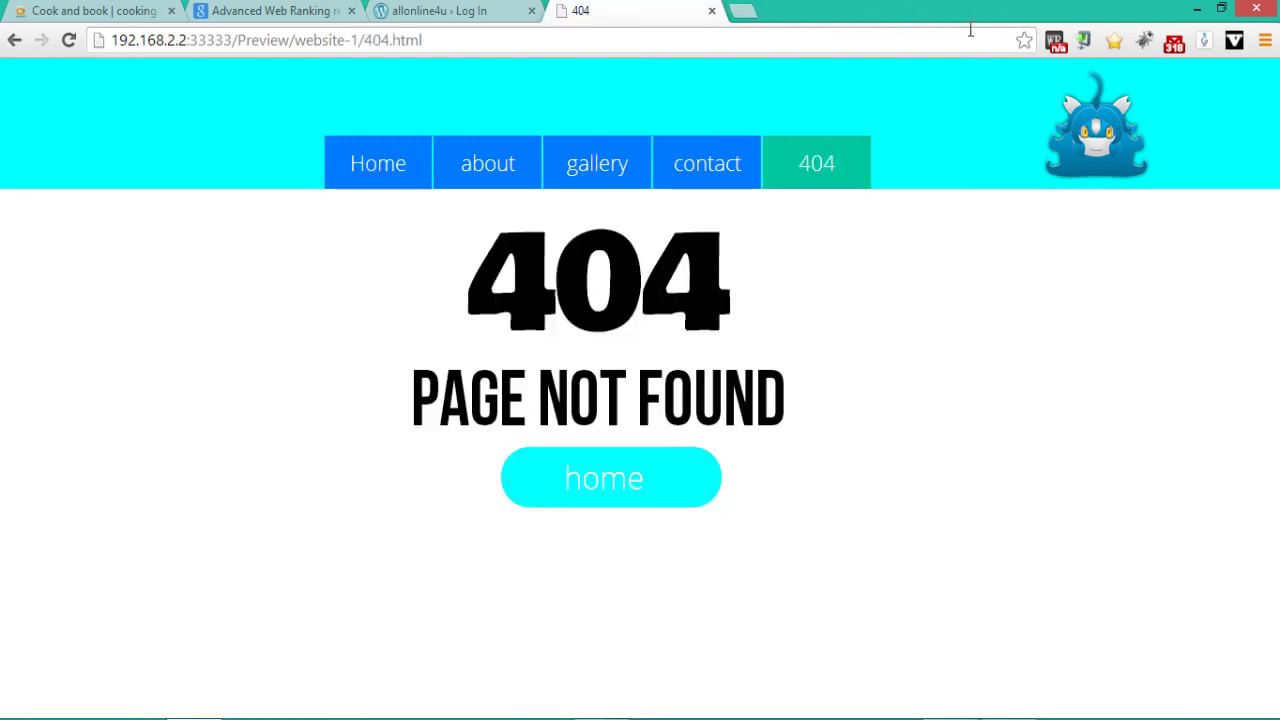
{"action": "left_click", "coordinate": [711, 10]}
{"action": "left_click", "coordinate": [1197, 9]}
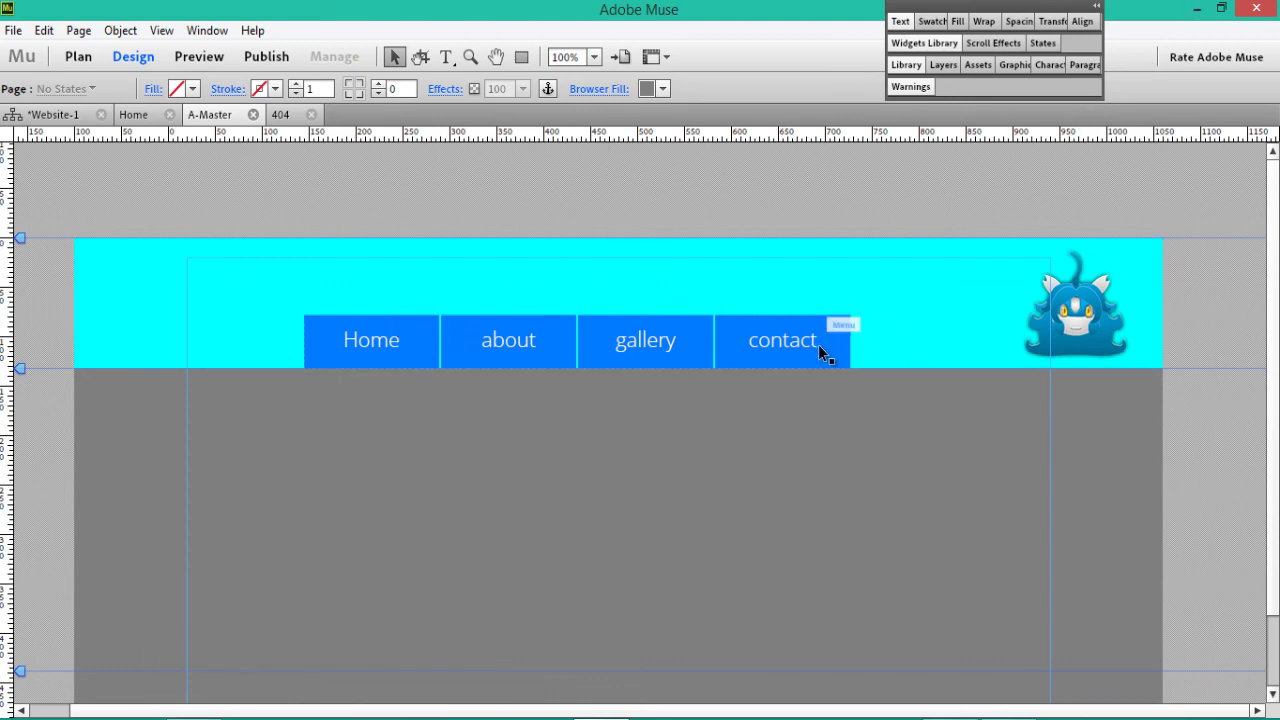
Reposition the navigation menu horizontally within the A-Master header, at X 189 and Y 78.
{"action": "scroll", "coordinate": [820, 348], "scroll_direction": "down", "scroll_amount": 1}
{"action": "scroll", "coordinate": [1274, 263], "scroll_direction": "down", "scroll_amount": 1}
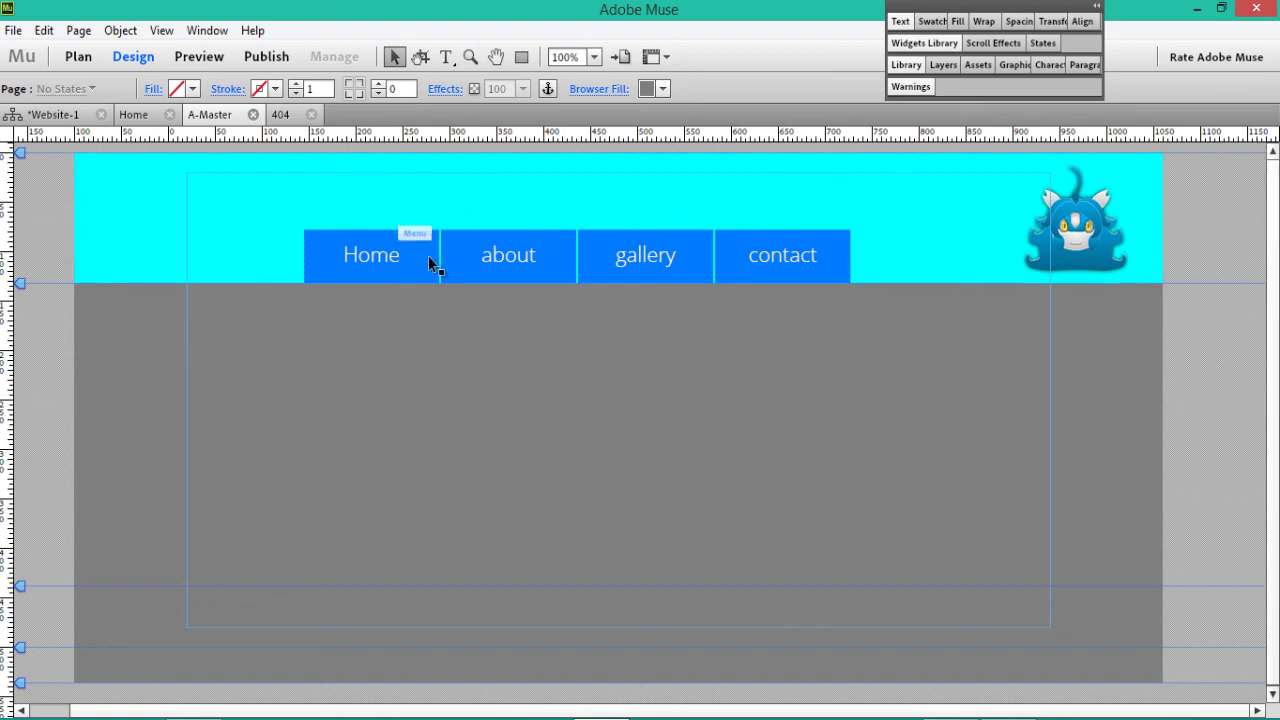
{"action": "mouse_move", "coordinate": [790, 256]}
{"action": "left_mouse_down"}
{"action": "mouse_move", "coordinate": [808, 249]}
{"action": "mouse_move", "coordinate": [787, 246]}
{"action": "mouse_move", "coordinate": [806, 254]}
{"action": "left_mouse_up"}
{"action": "left_click", "coordinate": [753, 370]}
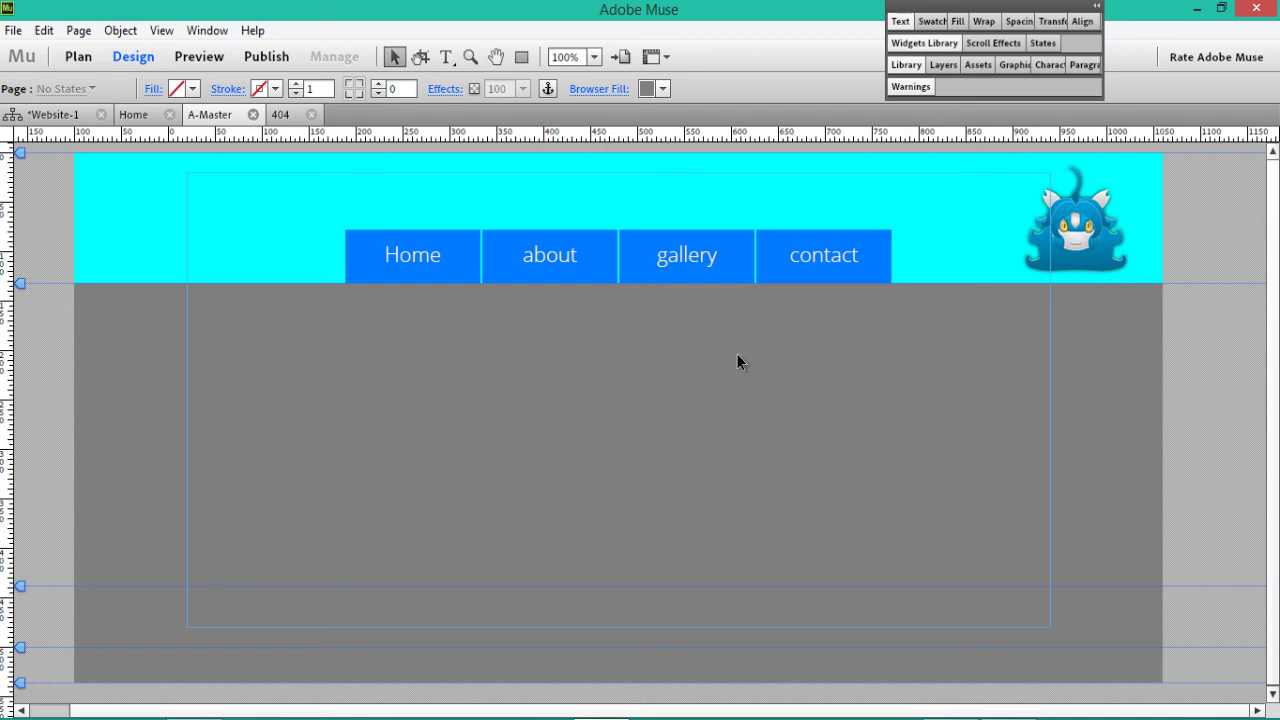
{"action": "left_click_drag", "start_coordinate": [706, 263], "coordinate": [704, 262]}
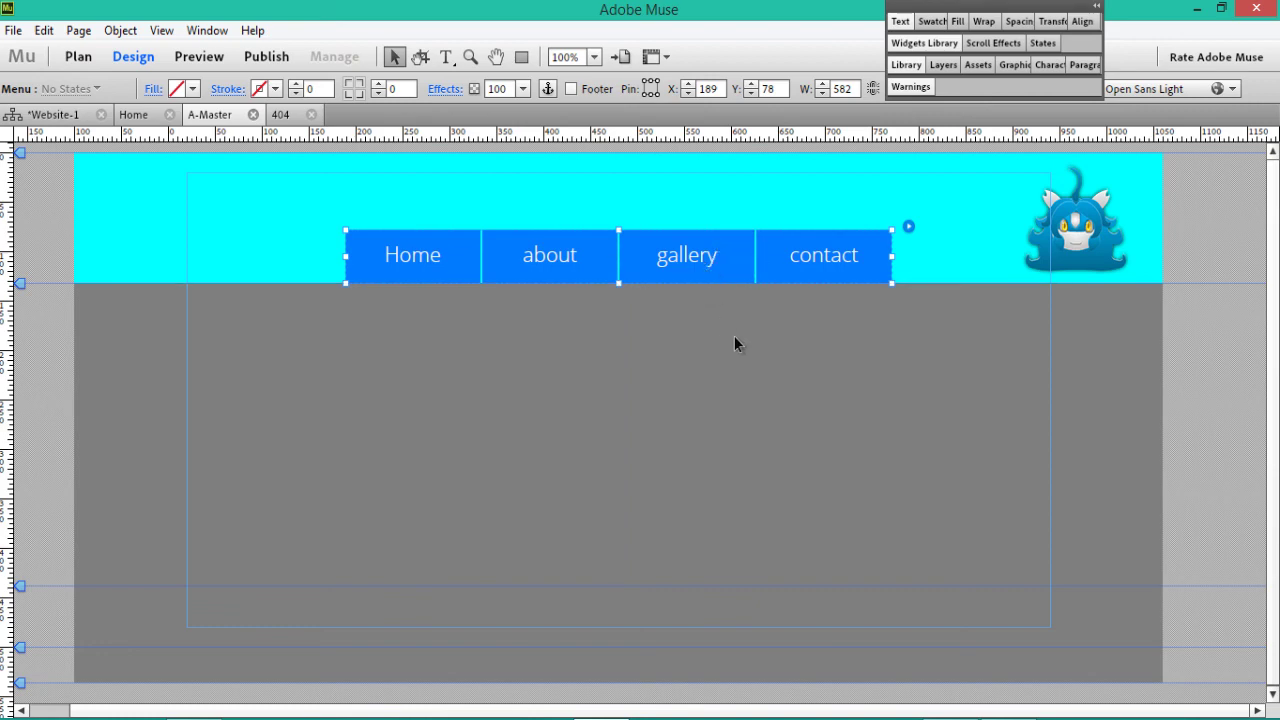
Review the page title prefix in the A-Master page's metadata properties.
{"action": "right_click", "coordinate": [367, 388]}
{"action": "left_click", "coordinate": [461, 548]}
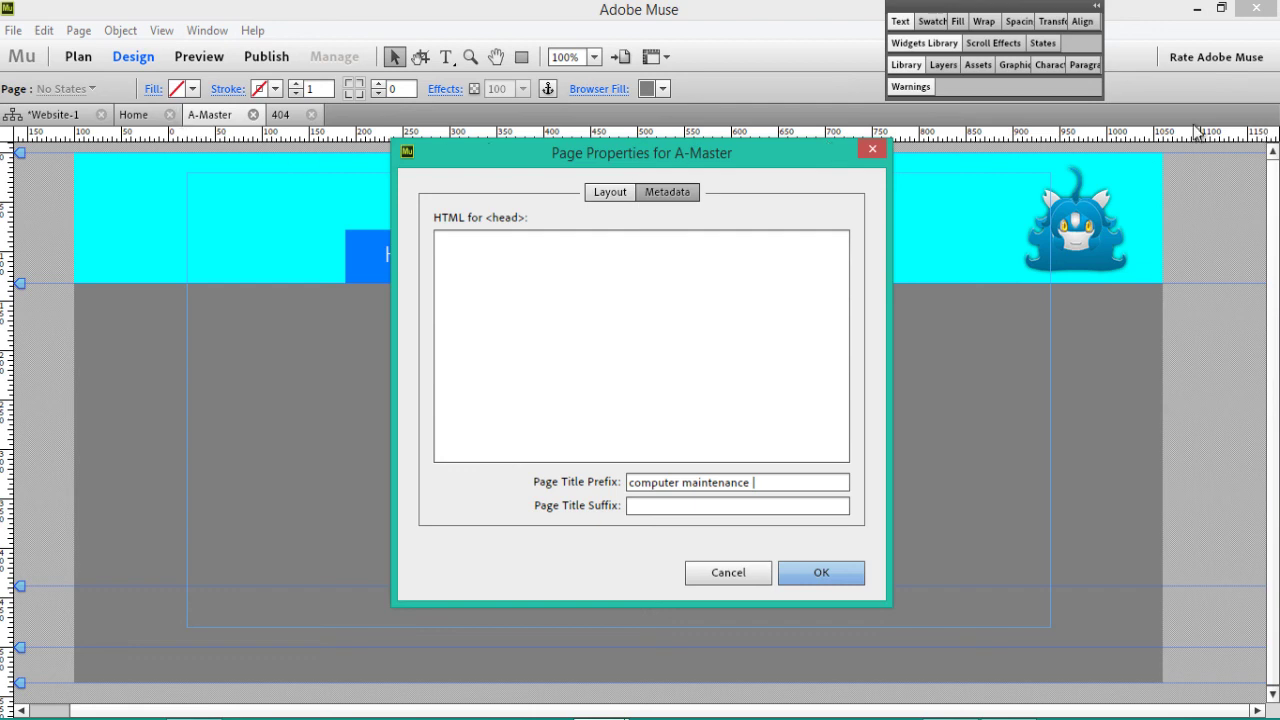
{"action": "left_click", "coordinate": [873, 150]}
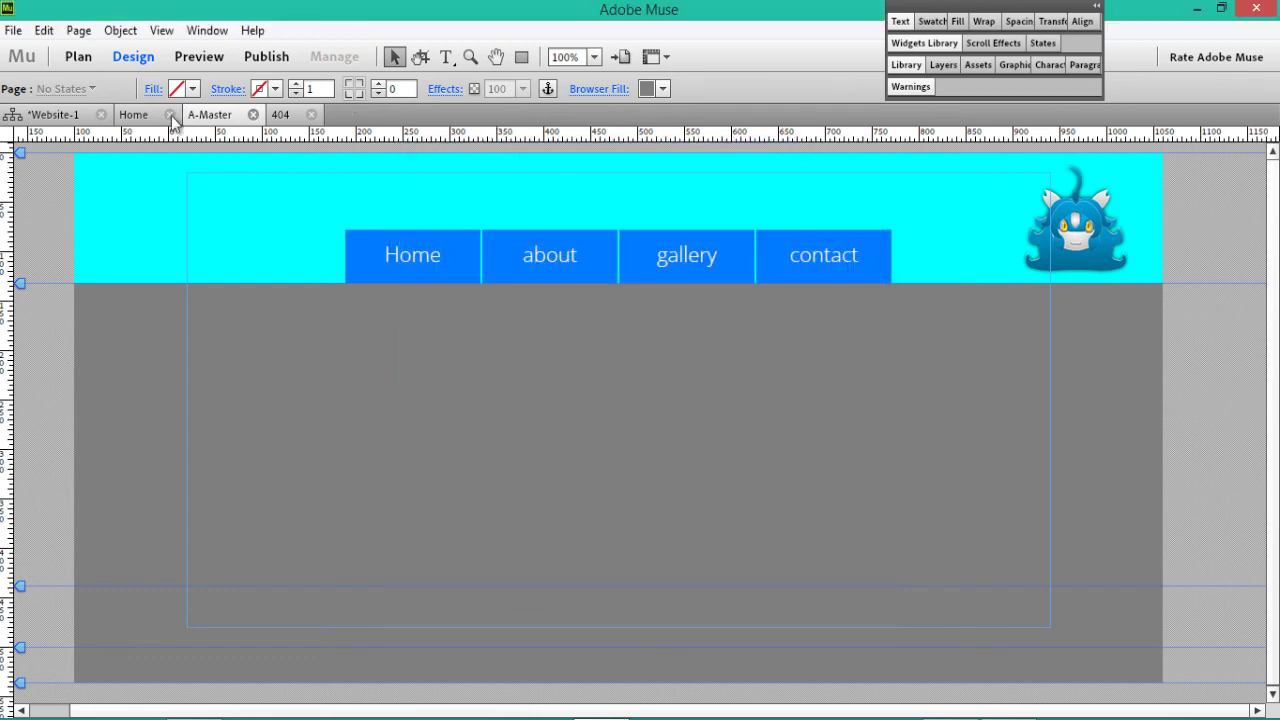
Examine the description, keywords and head HTML fields in the Home page's metadata properties.
{"action": "left_click", "coordinate": [128, 114]}
{"action": "right_click", "coordinate": [146, 330]}
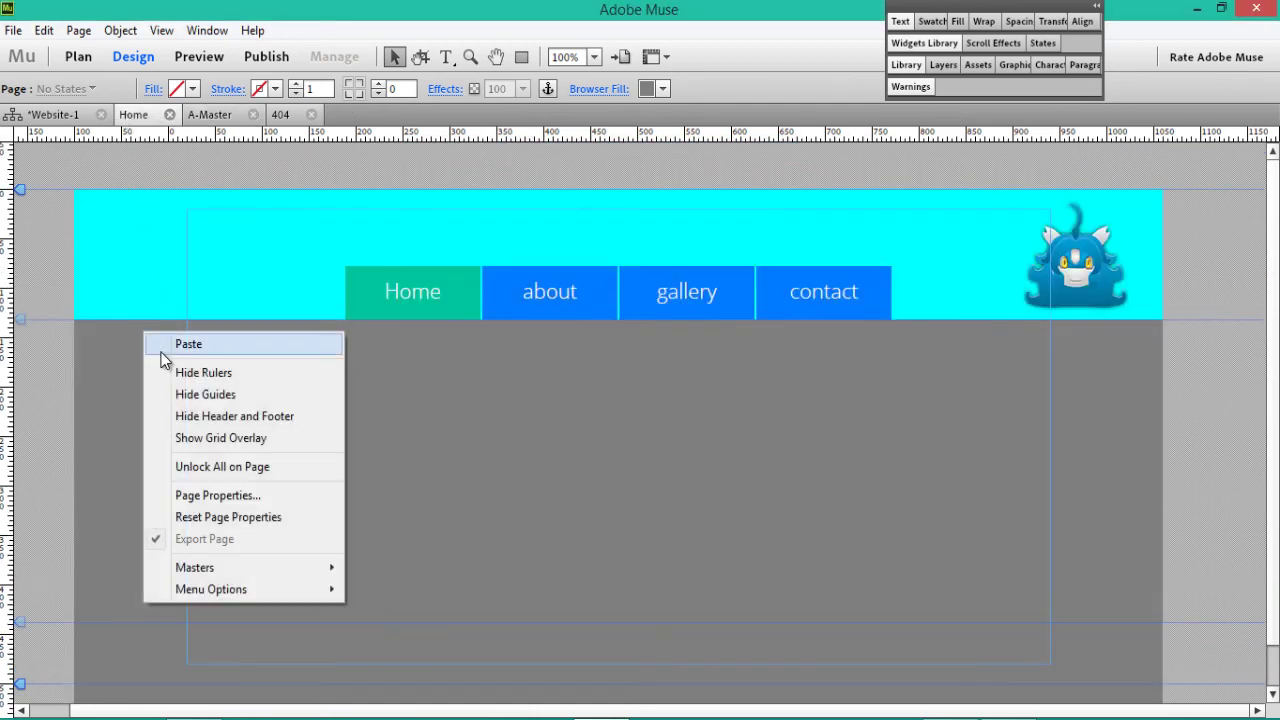
{"action": "left_click", "coordinate": [245, 496]}
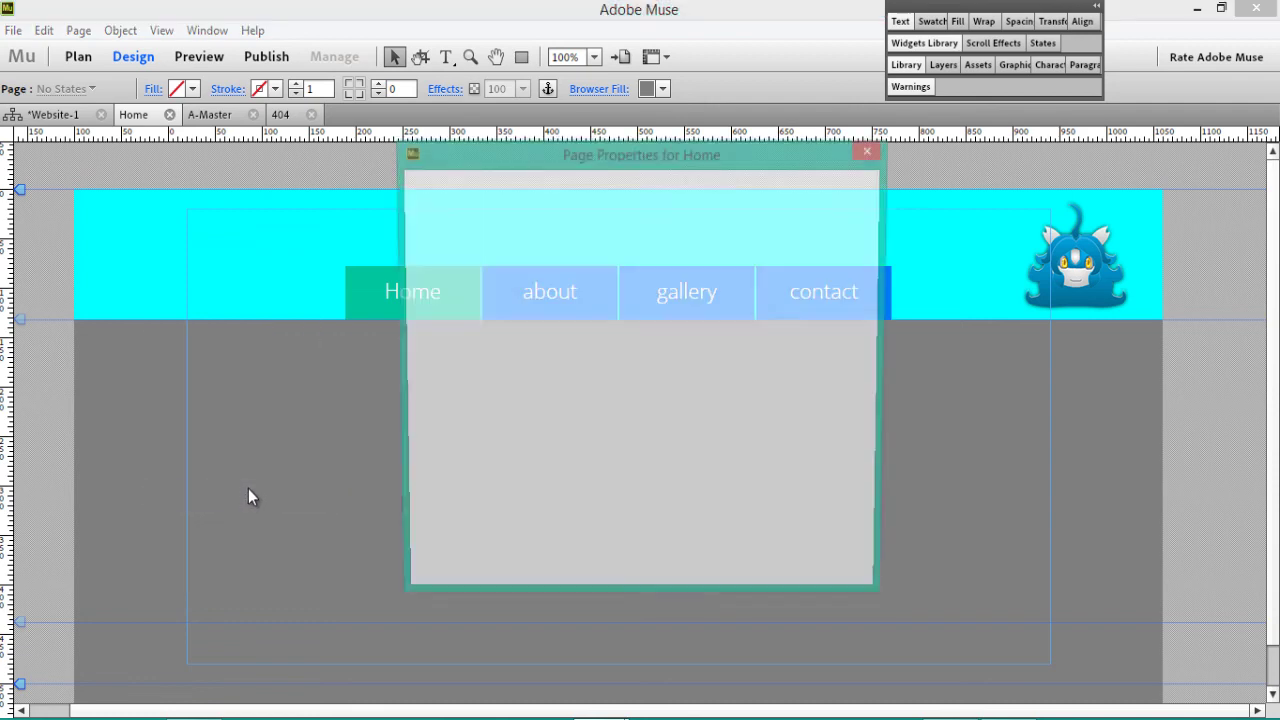
{"action": "left_click", "coordinate": [592, 249]}
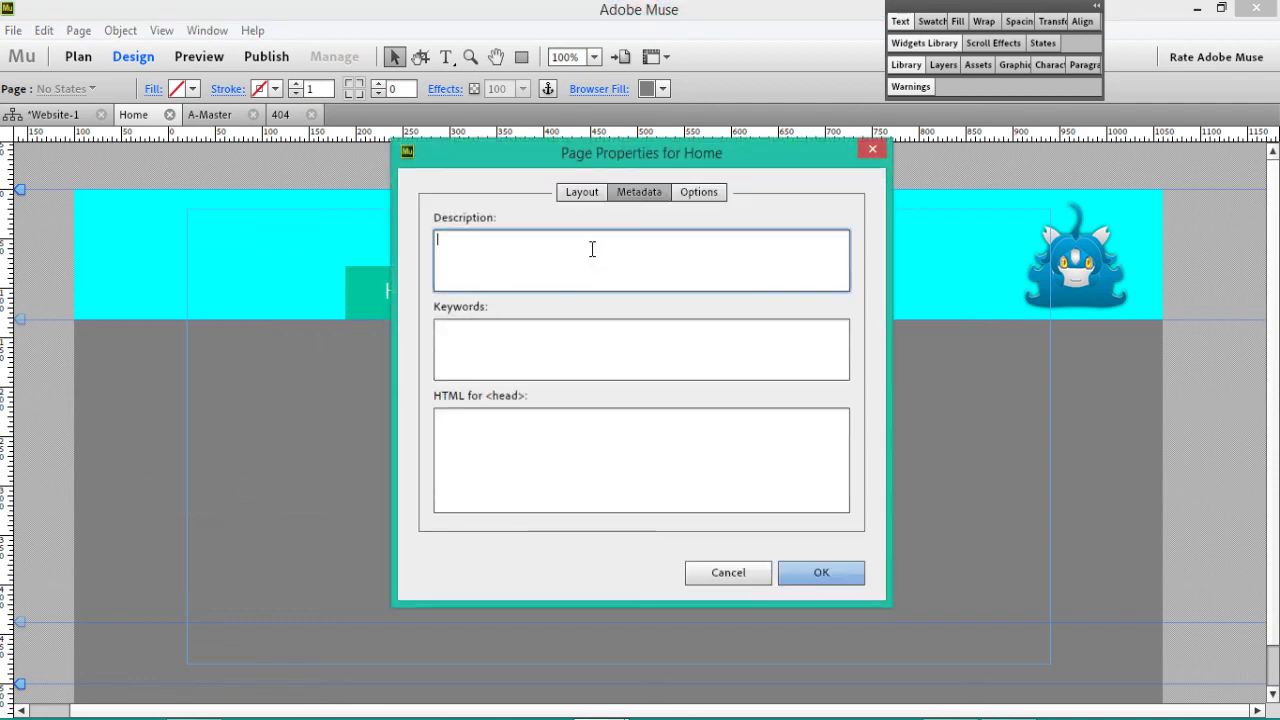
{"action": "left_click", "coordinate": [489, 347]}
{"action": "left_click", "coordinate": [497, 471]}
{"action": "left_click", "coordinate": [469, 260]}
Try to unlink the Home page's title from its page name with the title left empty, and dismiss the page properties.
{"action": "left_click", "coordinate": [700, 192]}
{"action": "left_click", "coordinate": [585, 283]}
{"action": "left_click", "coordinate": [604, 260]}
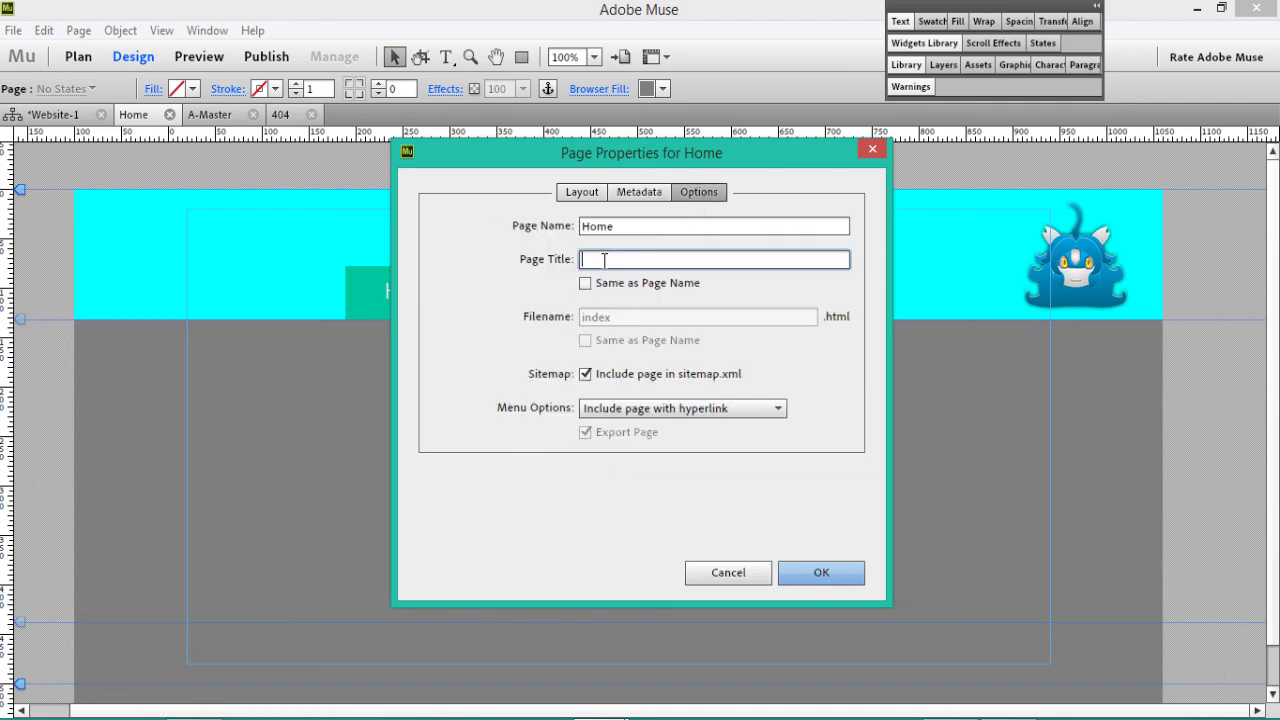
{"action": "left_click", "coordinate": [621, 196]}
{"action": "left_click", "coordinate": [506, 251]}
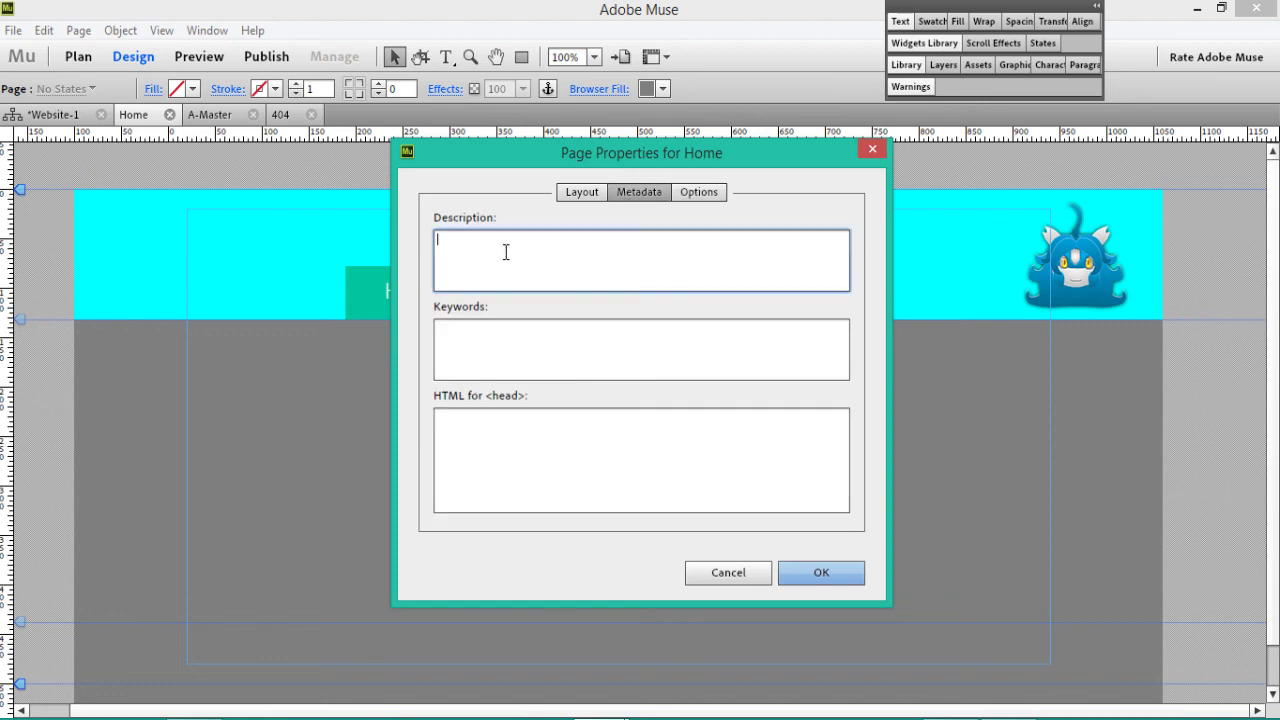
{"action": "left_click", "coordinate": [473, 360]}
{"action": "left_click", "coordinate": [489, 440]}
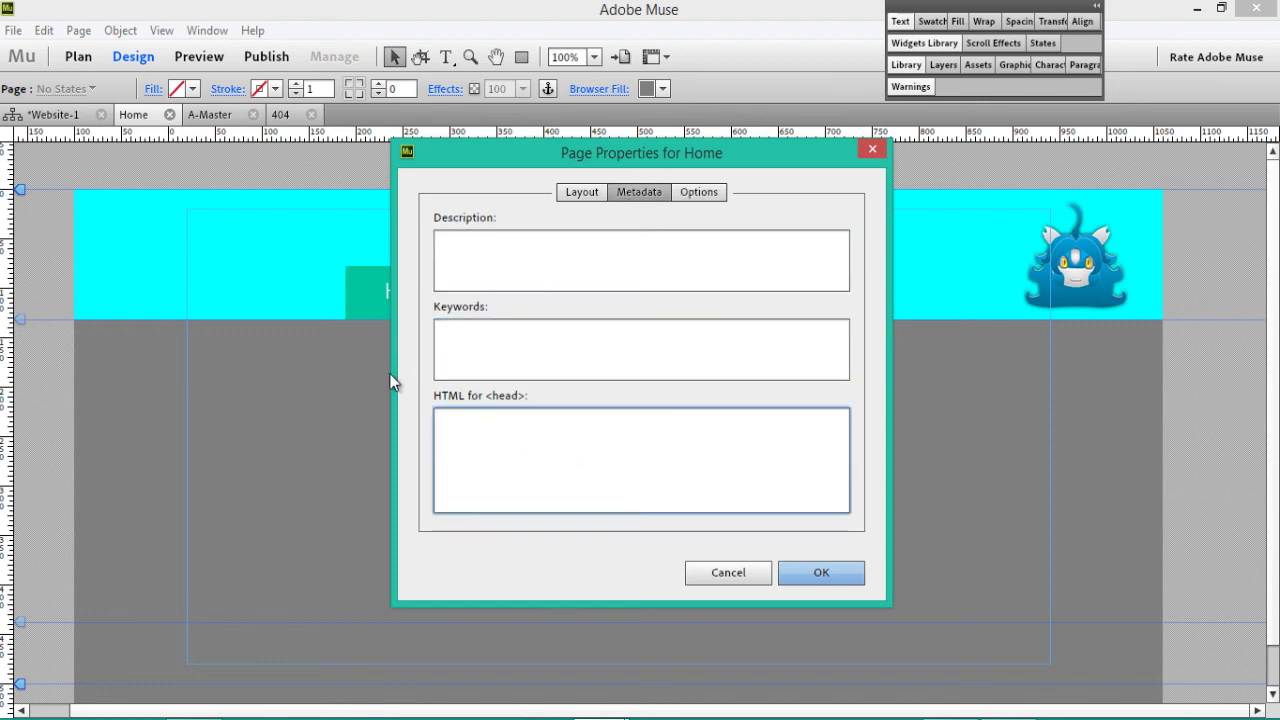
{"action": "left_click", "coordinate": [830, 576]}
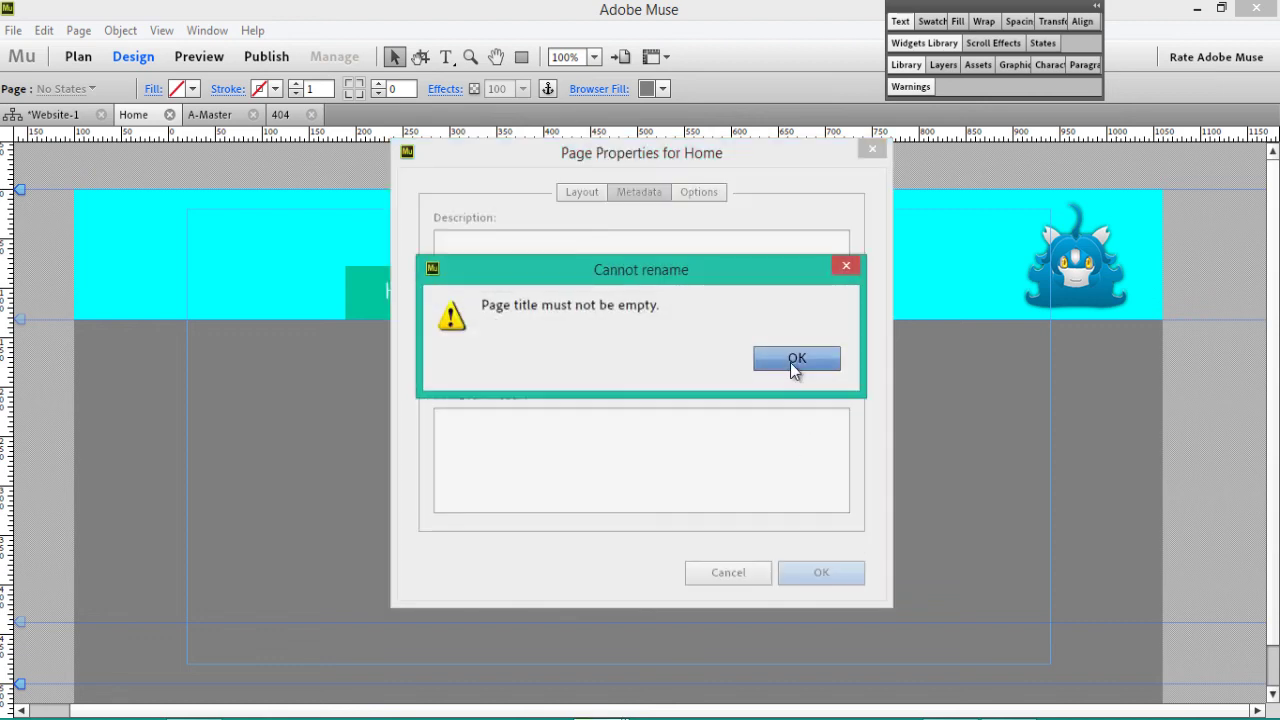
{"action": "left_click", "coordinate": [795, 365]}
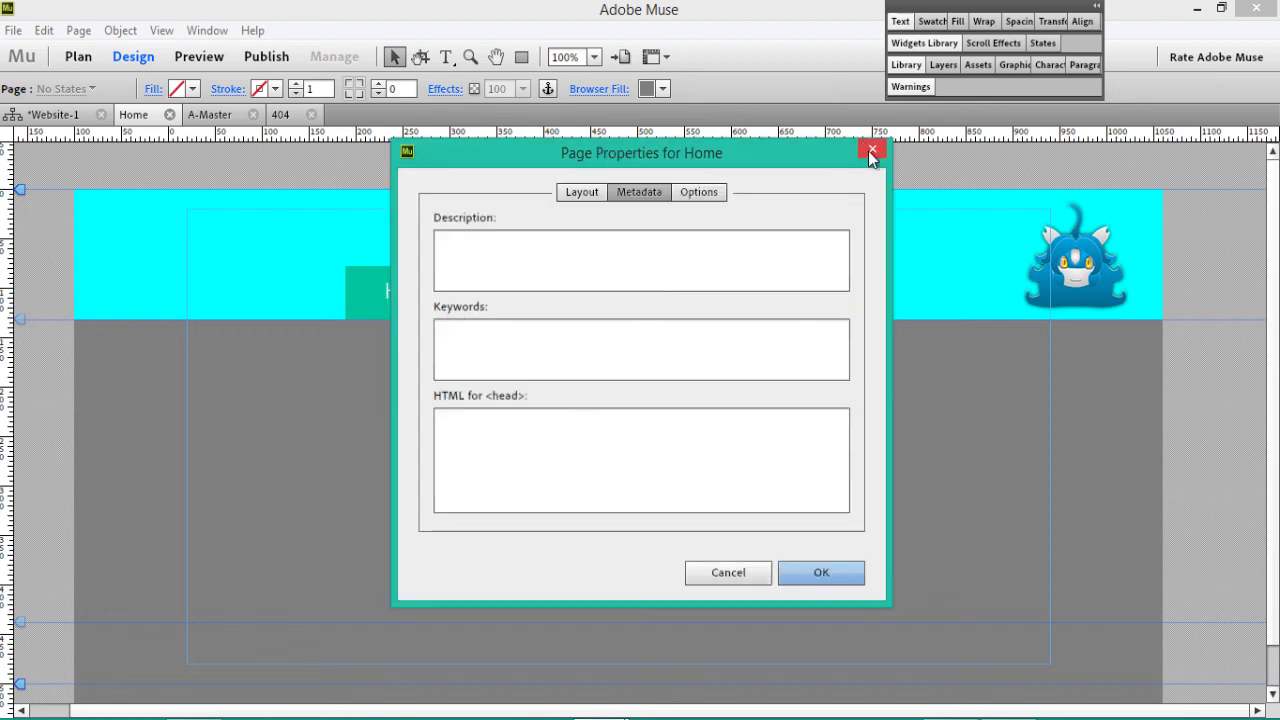
{"action": "left_click", "coordinate": [870, 150]}
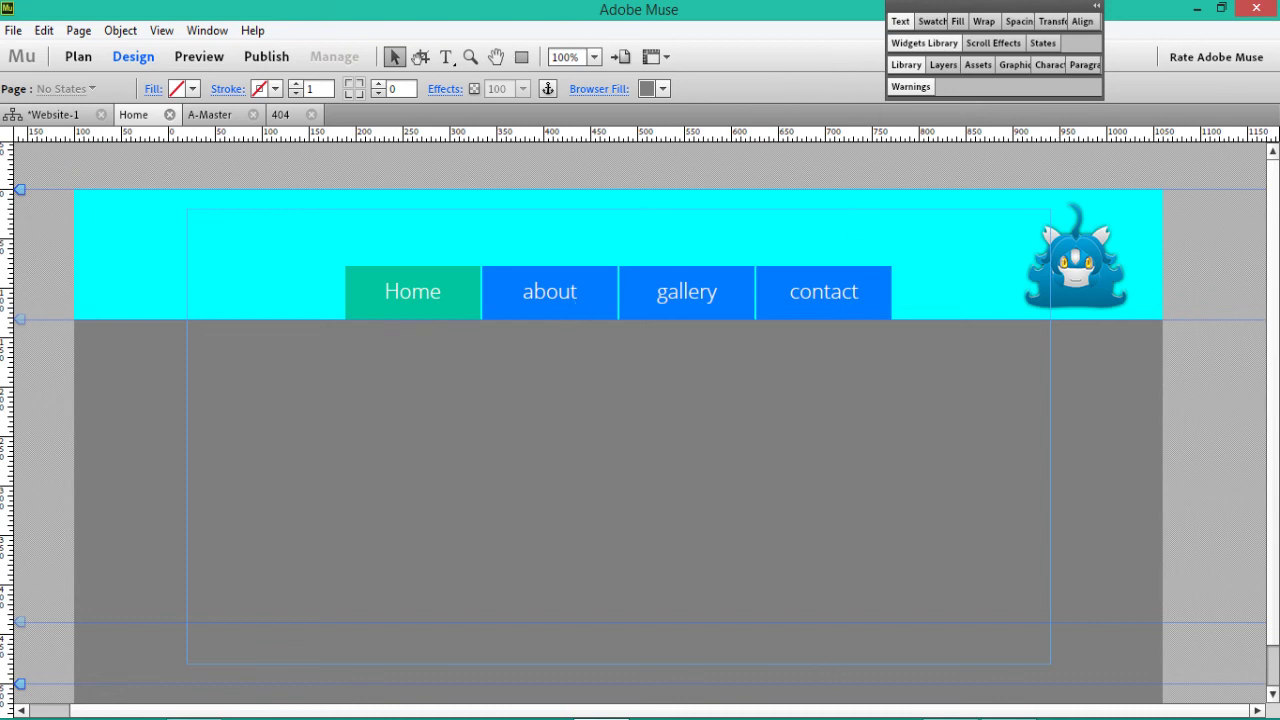
Exit the program without saving the changes to the Website-1 site.
{"action": "left_click", "coordinate": [1256, 12]}
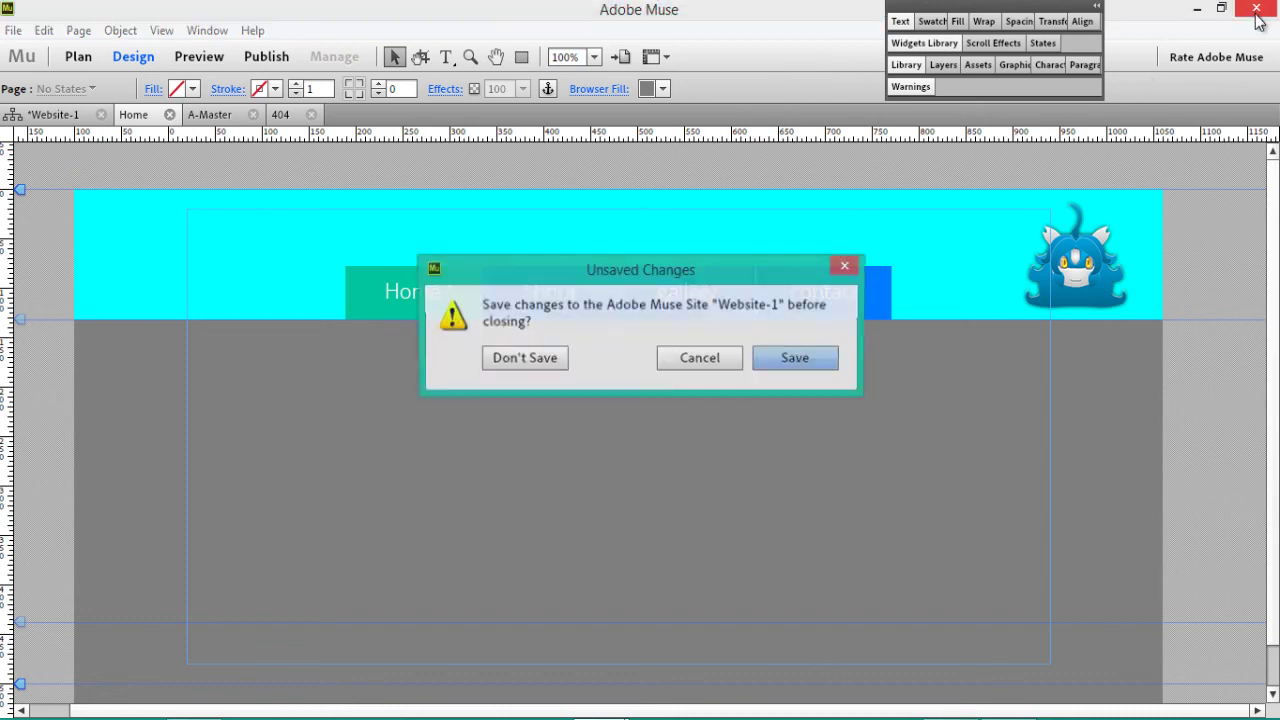
{"action": "left_click", "coordinate": [552, 359]}
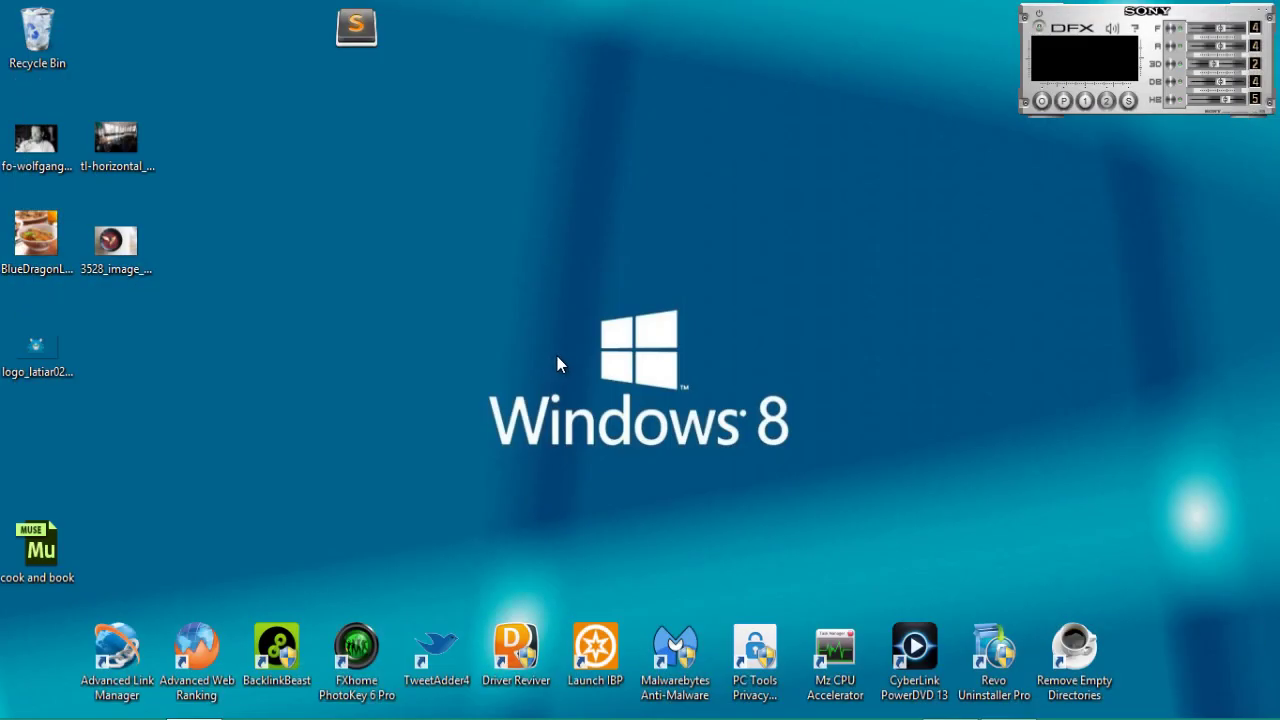